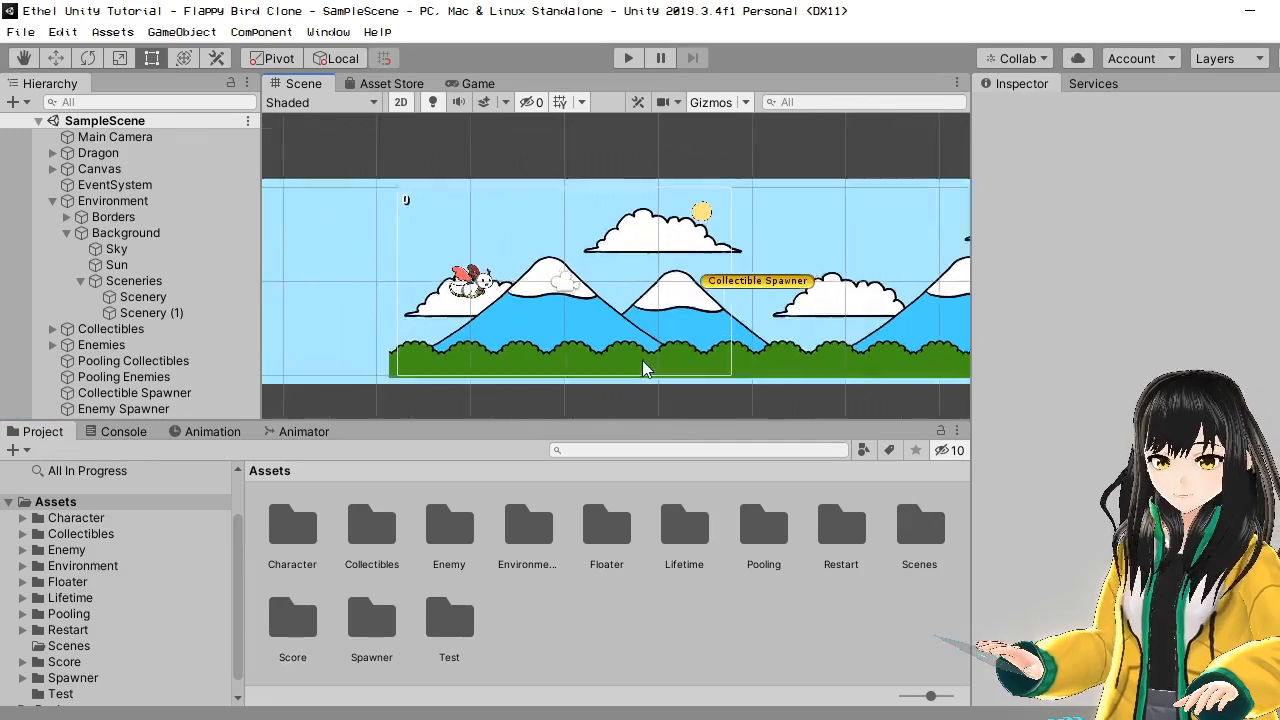
pyautogui.scroll(-3, 637, 296)
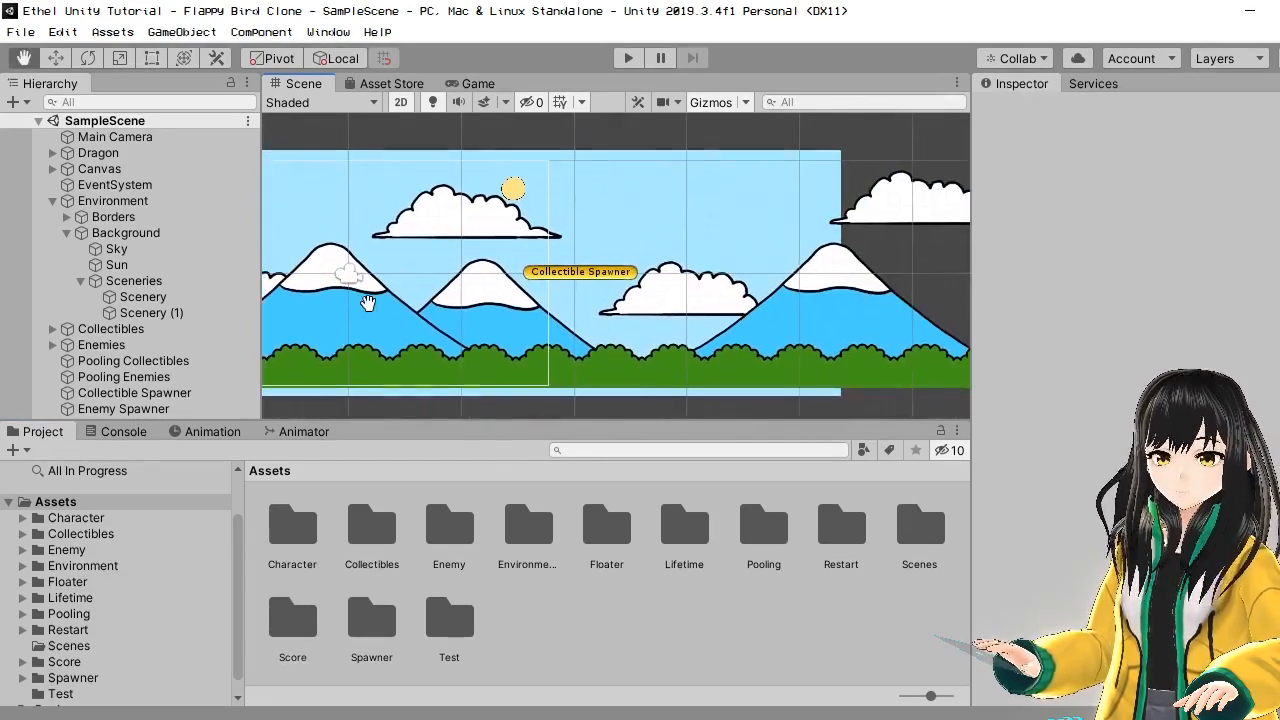
pyautogui.scroll(2, 650, 300)
pyautogui.moveTo(661, 302); pyautogui.dragTo(588, 307)
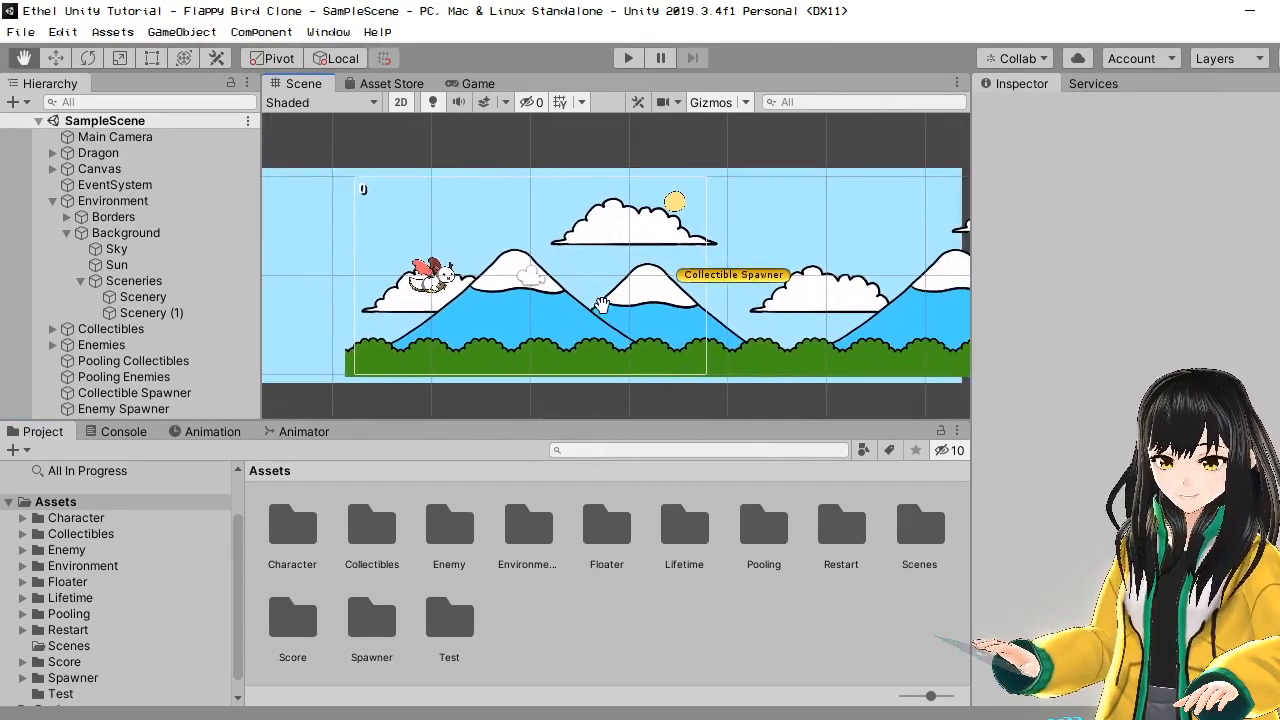
pyautogui.press('t')
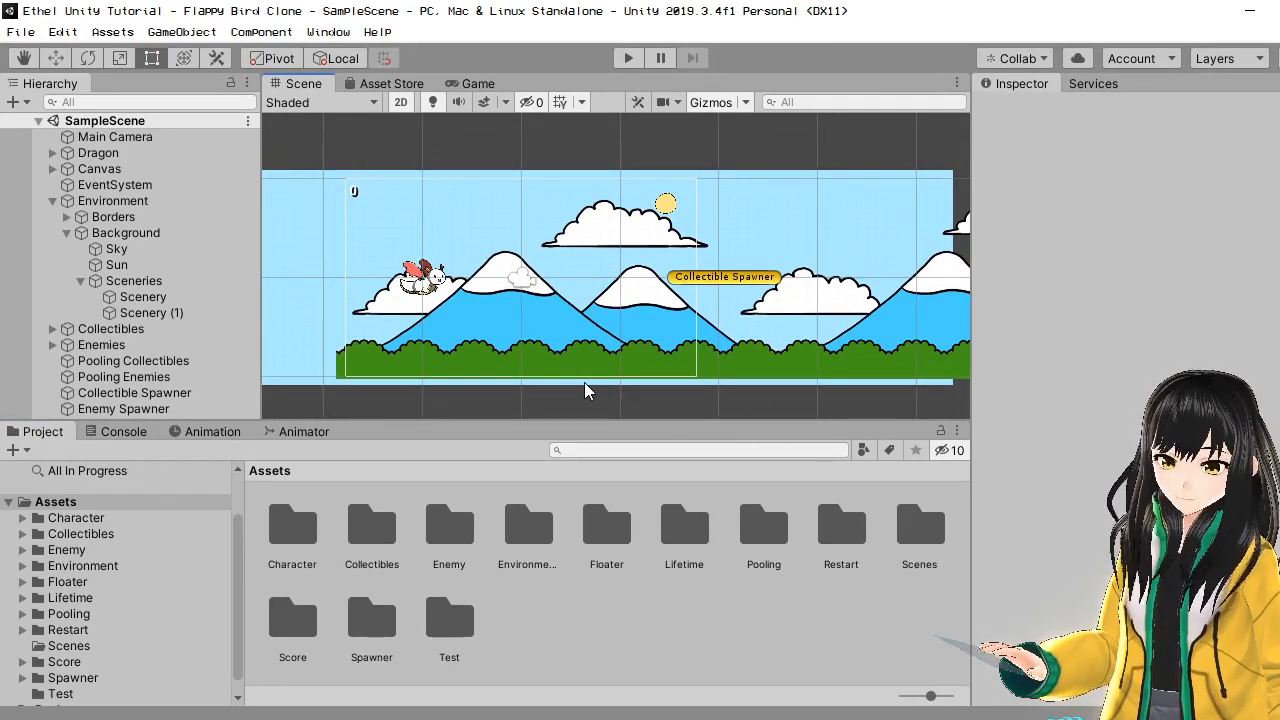
pyautogui.moveTo(616, 336); pyautogui.dragTo(662, 343, button='middle')
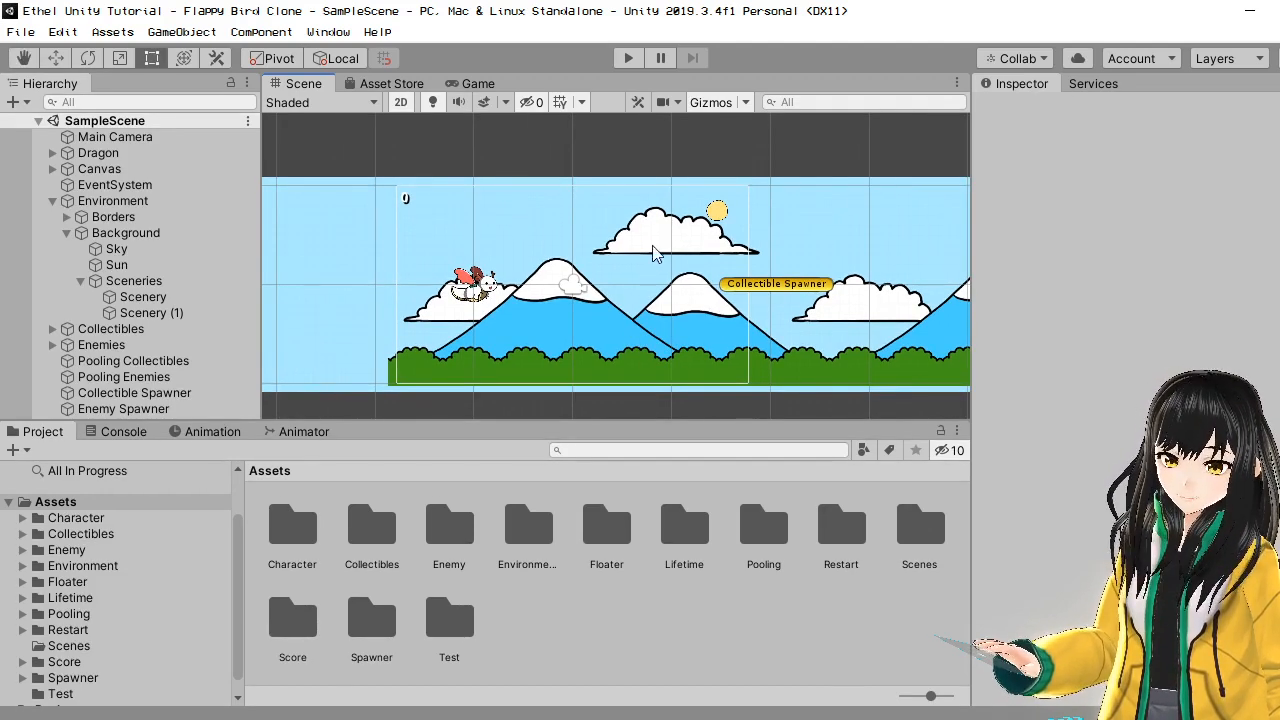
pyautogui.scroll(-1, 676, 305)
pyautogui.moveTo(728, 345); pyautogui.dragTo(673, 345, button='middle')
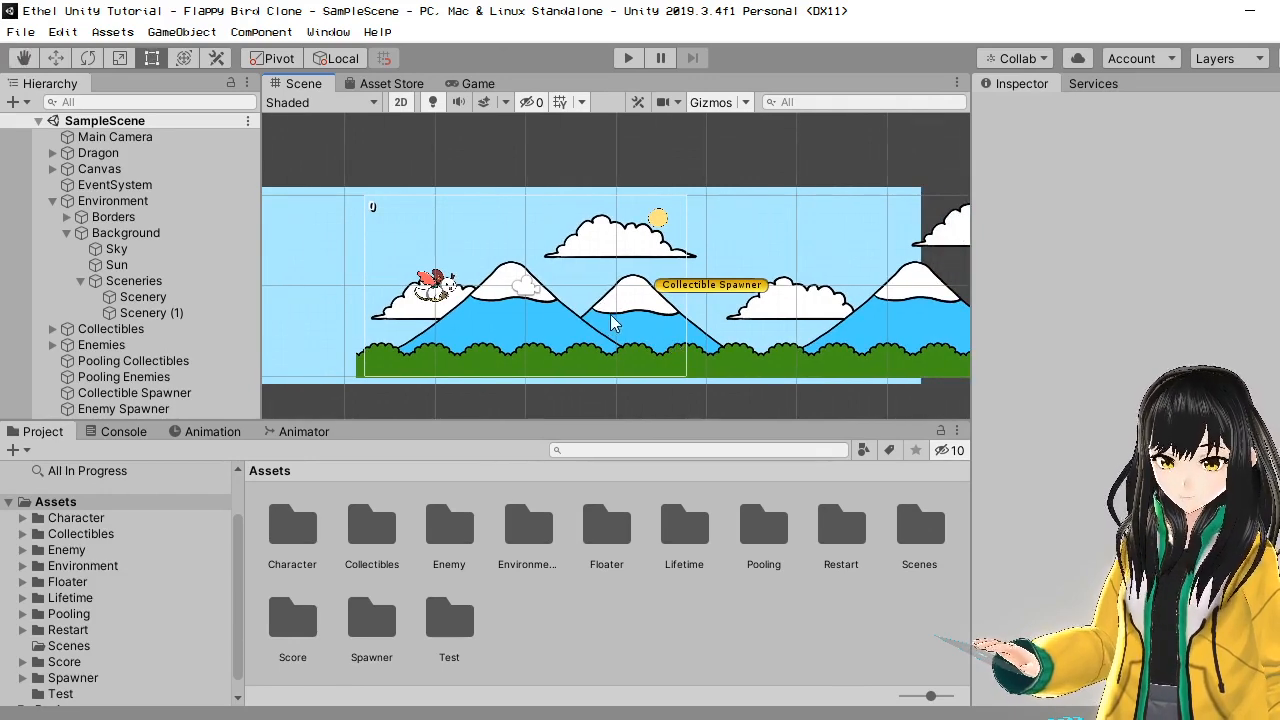
pyautogui.scroll(-1, 613, 322)
pyautogui.moveTo(661, 345)
pyautogui.mouseDown(button='middle')
pyautogui.moveTo(501, 345)
pyautogui.moveTo(663, 347)
pyautogui.mouseUp(button='middle')
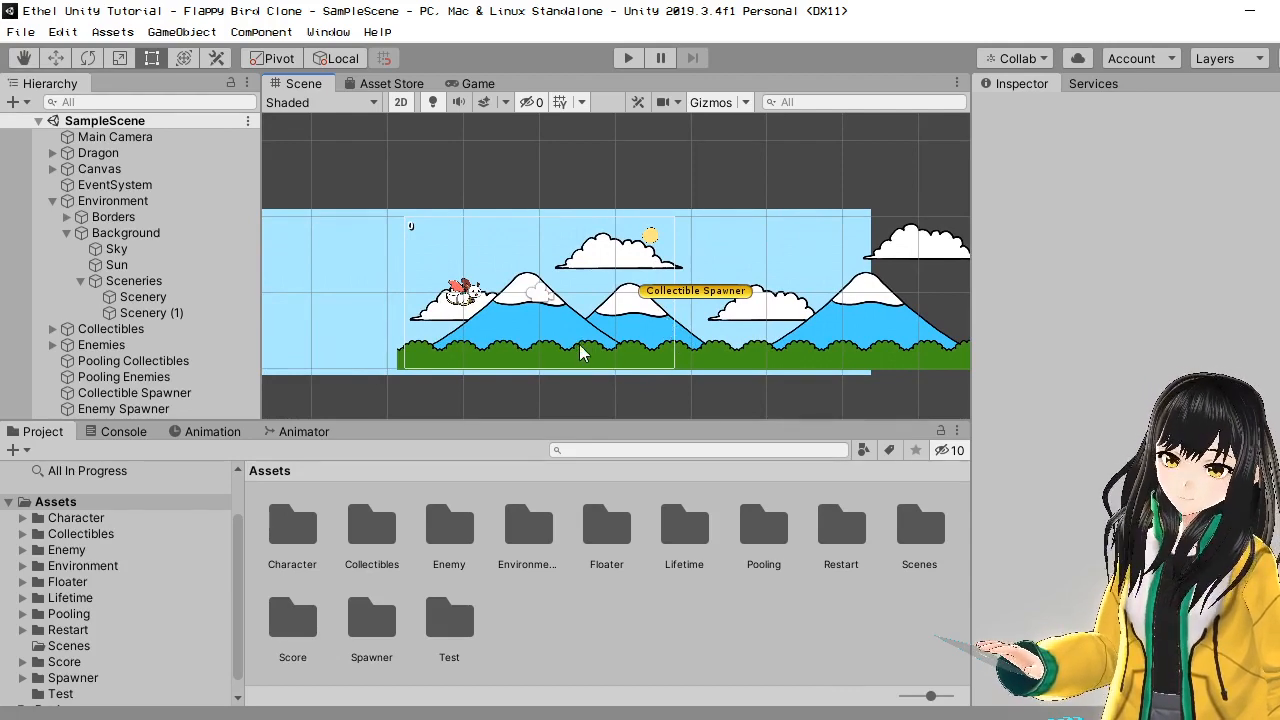
pyautogui.moveTo(575, 352); pyautogui.dragTo(600, 336, button='middle')
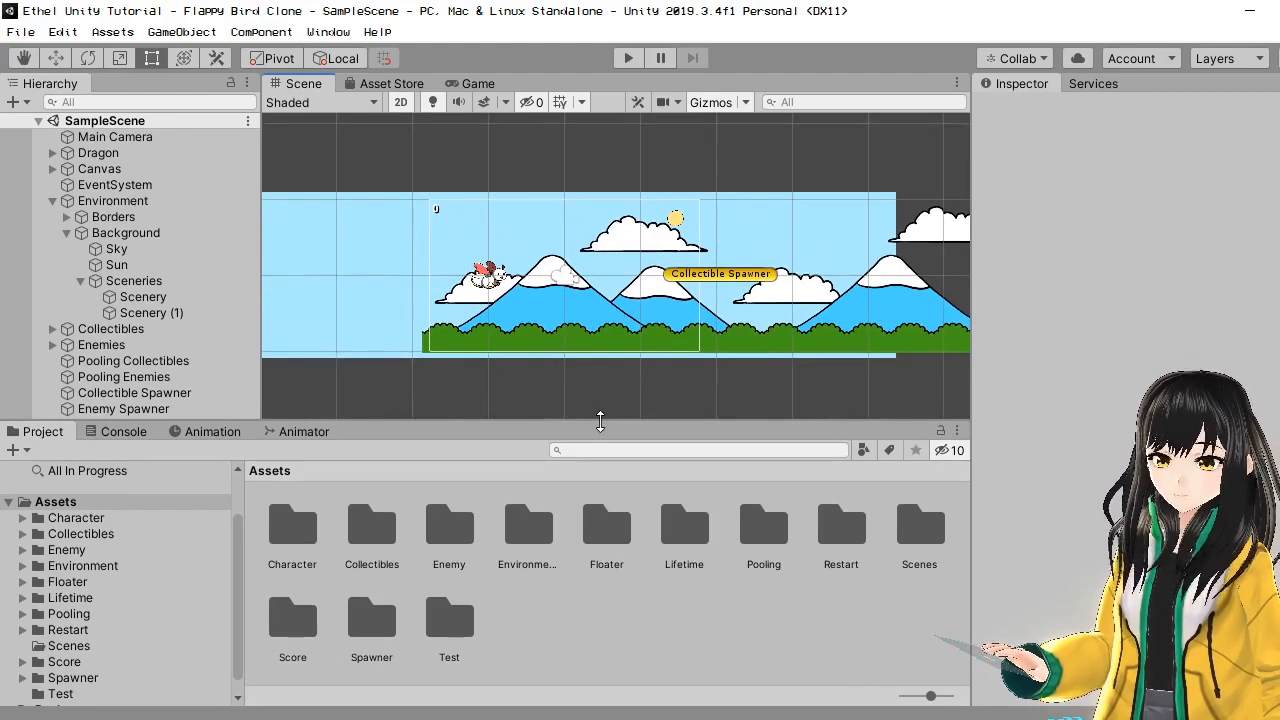
# - Show the project assets as a compact list and open the Sprites folder inside Environment
pyautogui.moveTo(600, 422)
pyautogui.mouseDown()
pyautogui.moveTo(608, 382)
pyautogui.moveTo(602, 411)
pyautogui.mouseUp()
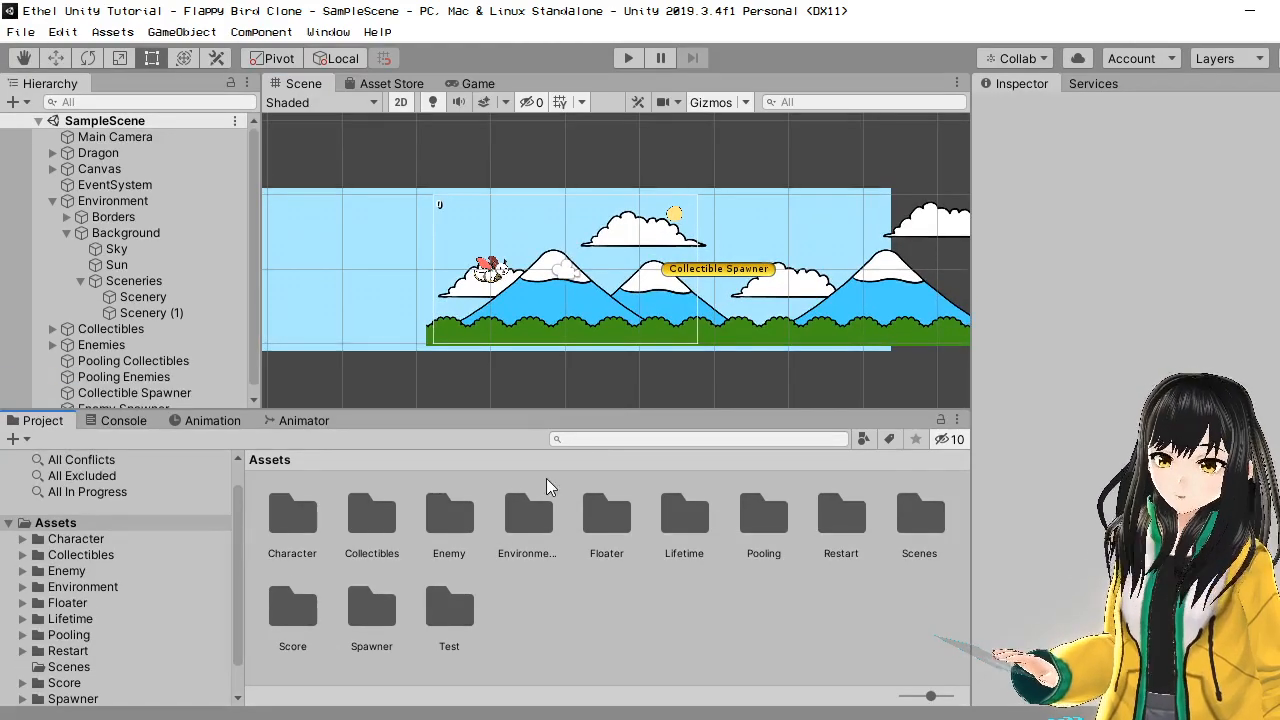
pyautogui.keyDown('ctrl'); pyautogui.scroll(-3, 570, 602); pyautogui.keyUp('ctrl')
pyautogui.doubleClick(347, 524)
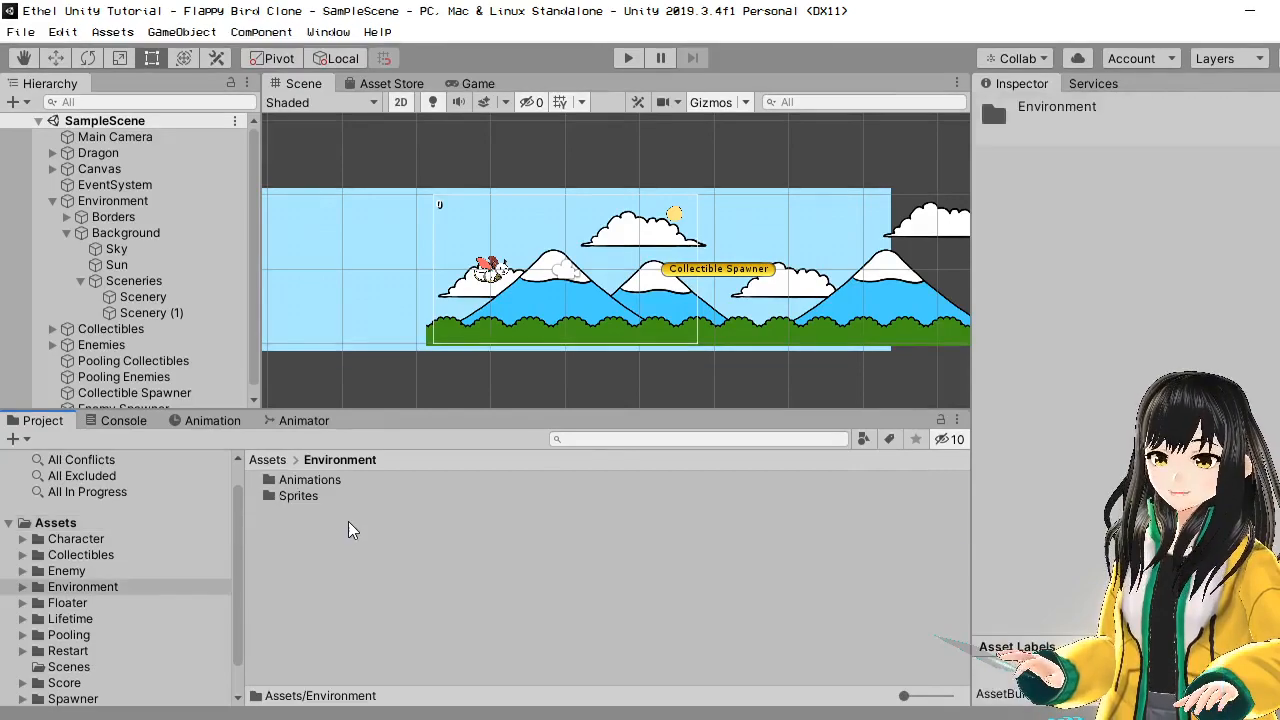
pyautogui.doubleClick(334, 499)
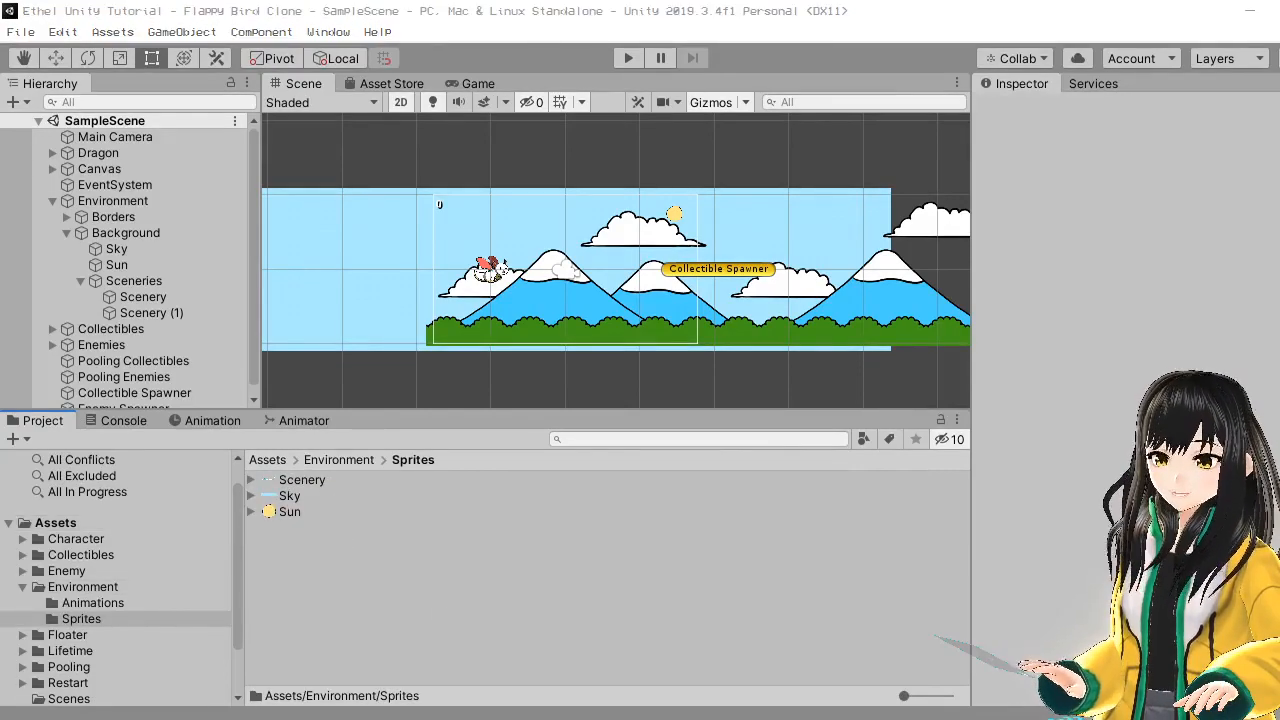
# - Switch to File Explorer and import Moon.png, Night Scenery.png and Night Sky.png from the Background folder into the project's Environment Sprites folder
pyautogui.hotkey('alt', 'Tab')
pyautogui.moveTo(808, 170); pyautogui.dragTo(982, 134)
pyautogui.click(817, 350)
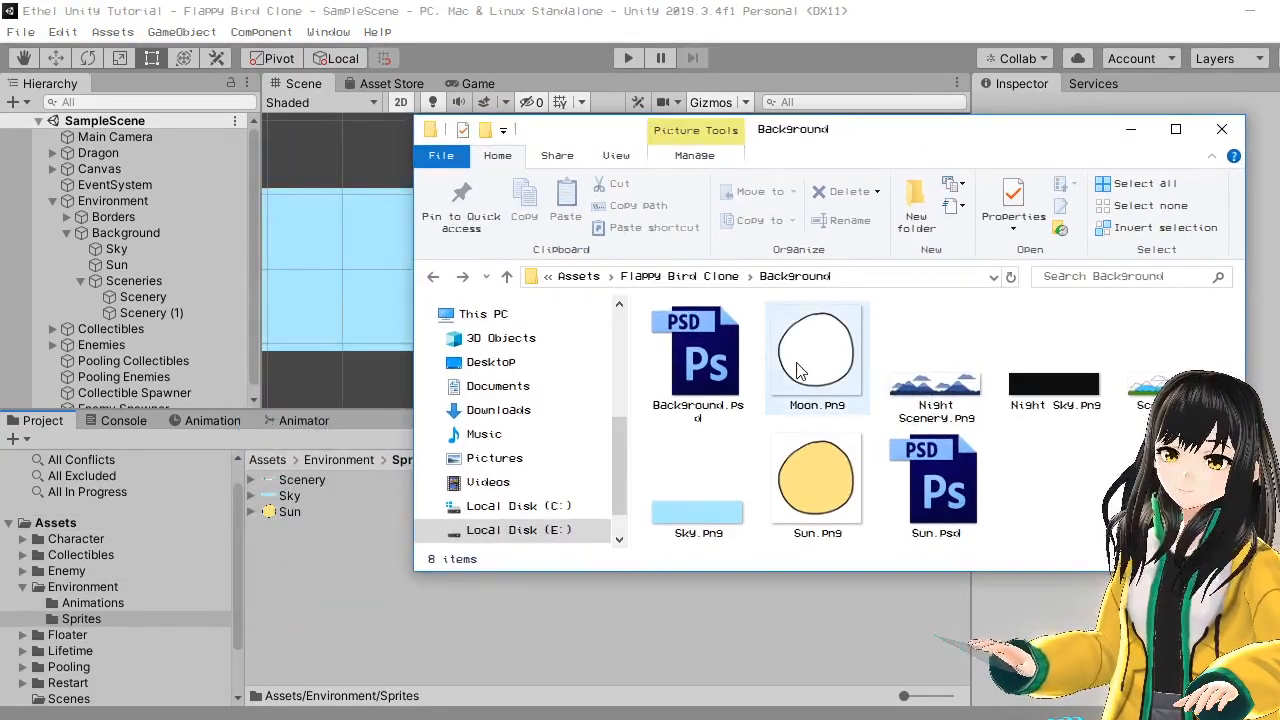
pyautogui.keyDown('ctrl'); pyautogui.click(936, 350); pyautogui.keyUp('ctrl')
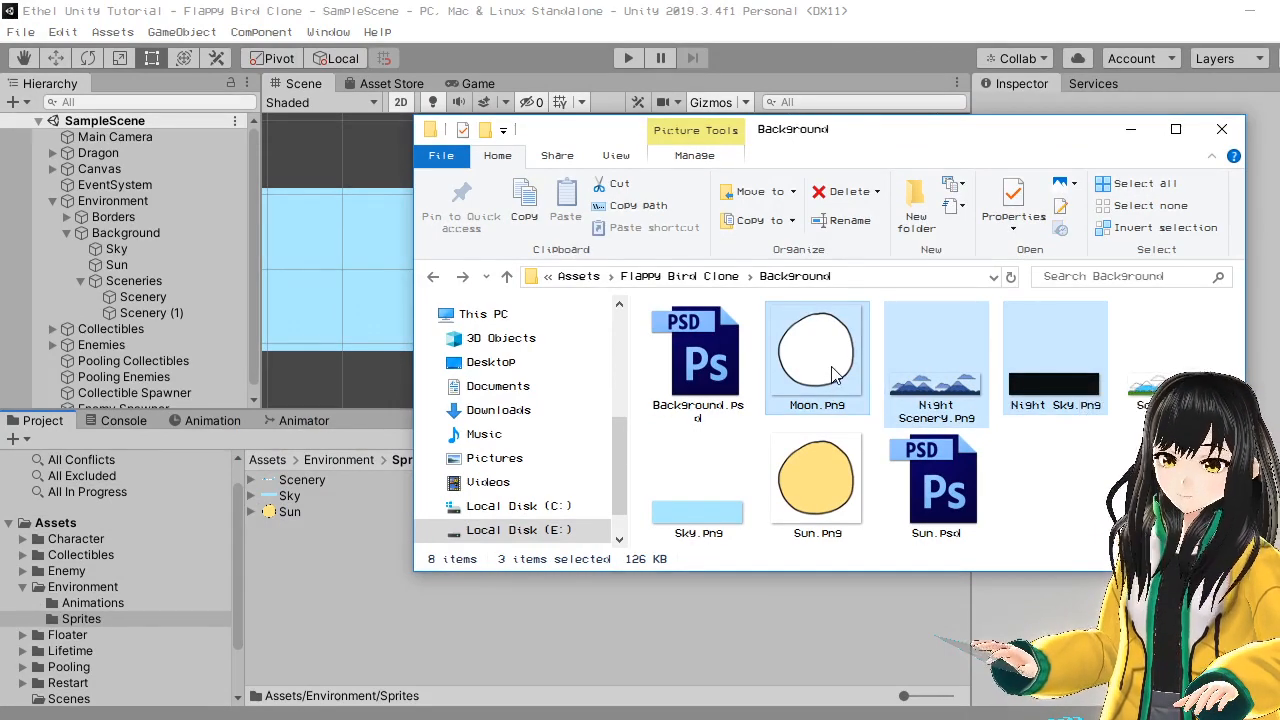
pyautogui.moveTo(820, 350); pyautogui.dragTo(355, 585)
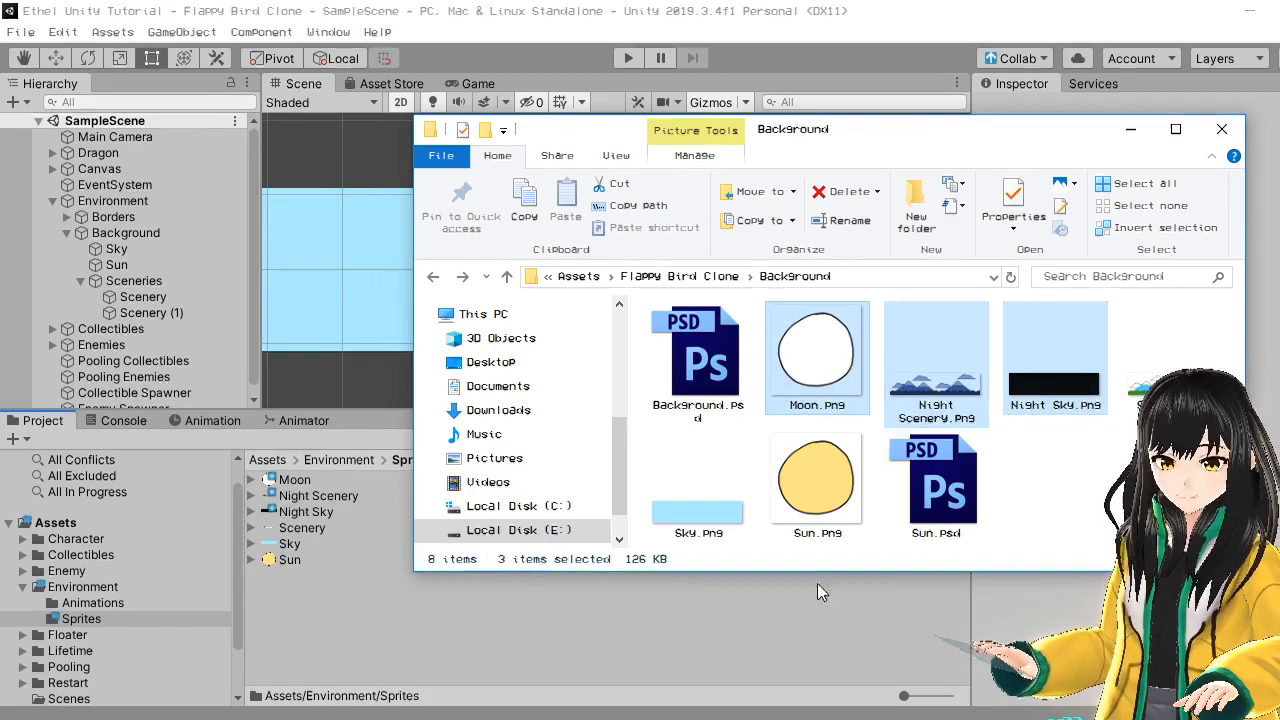
pyautogui.click(745, 633)
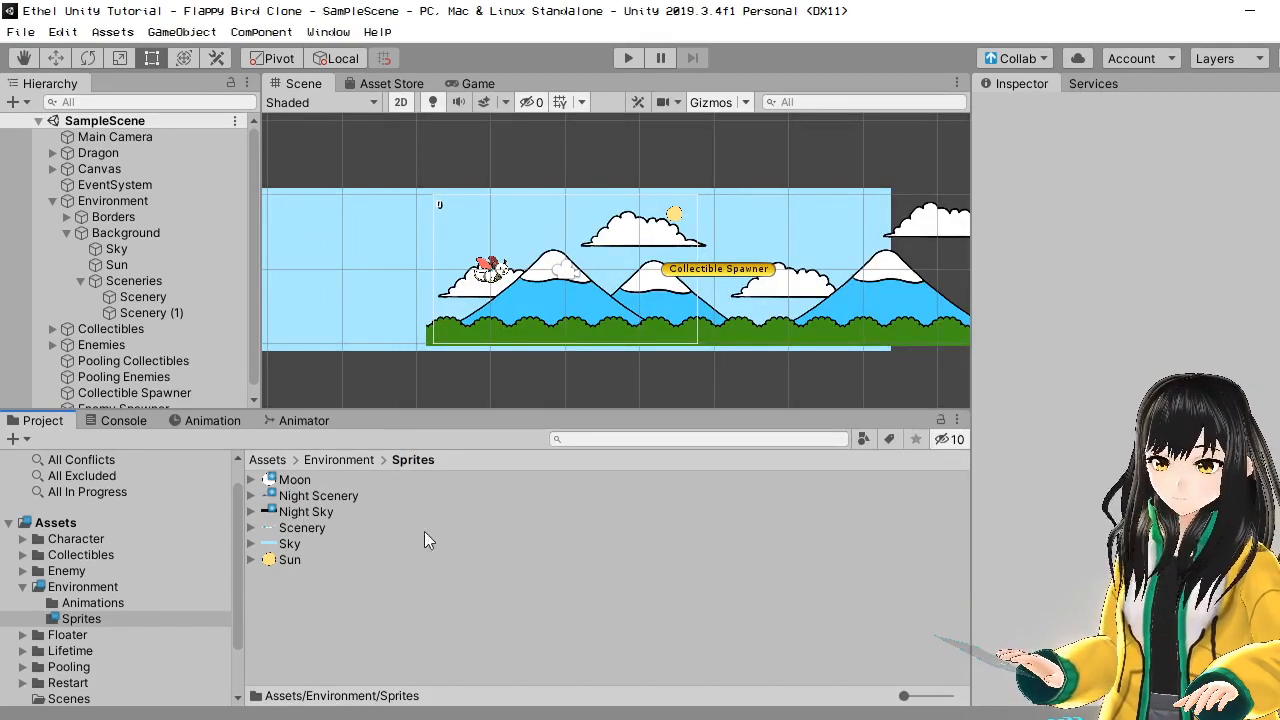
# - Duplicate the Sky and Sun objects under Background and place the copies directly before Sceneries in the hierarchy
pyautogui.moveTo(403, 299); pyautogui.dragTo(371, 299, button='middle')
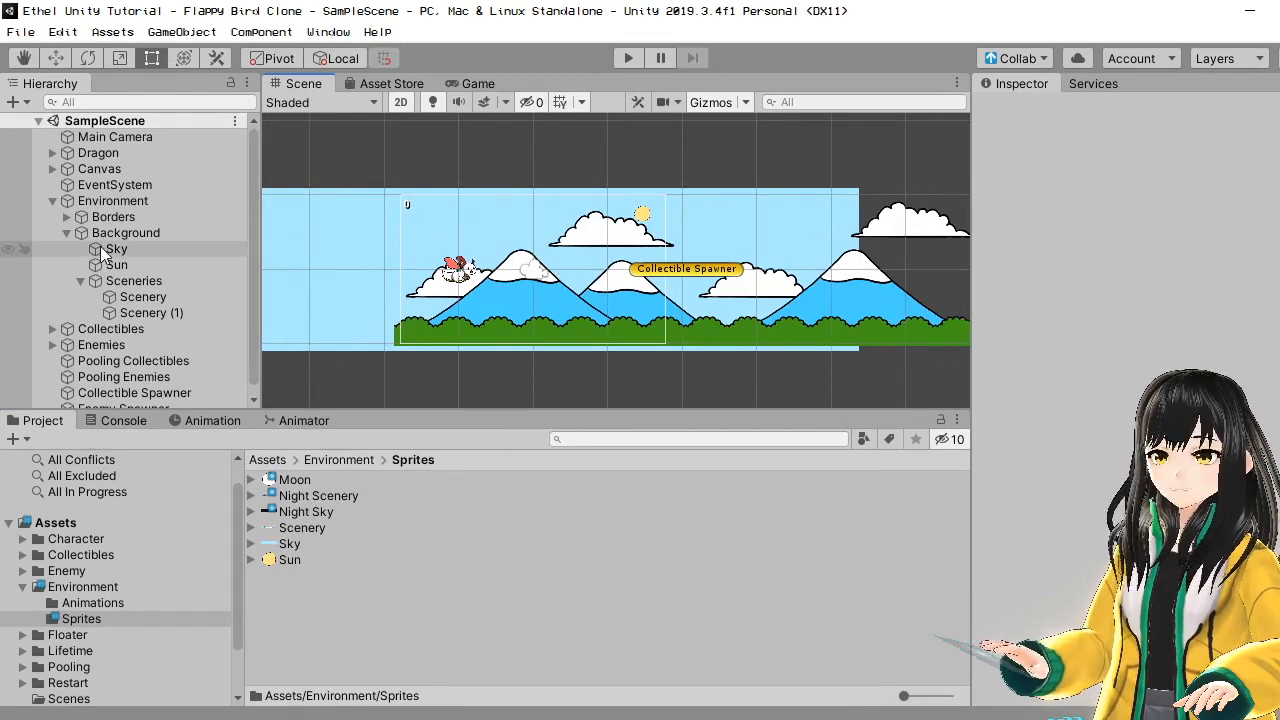
pyautogui.click(145, 262)
pyautogui.keyDown('ctrl'); pyautogui.click(145, 248); pyautogui.keyUp('ctrl')
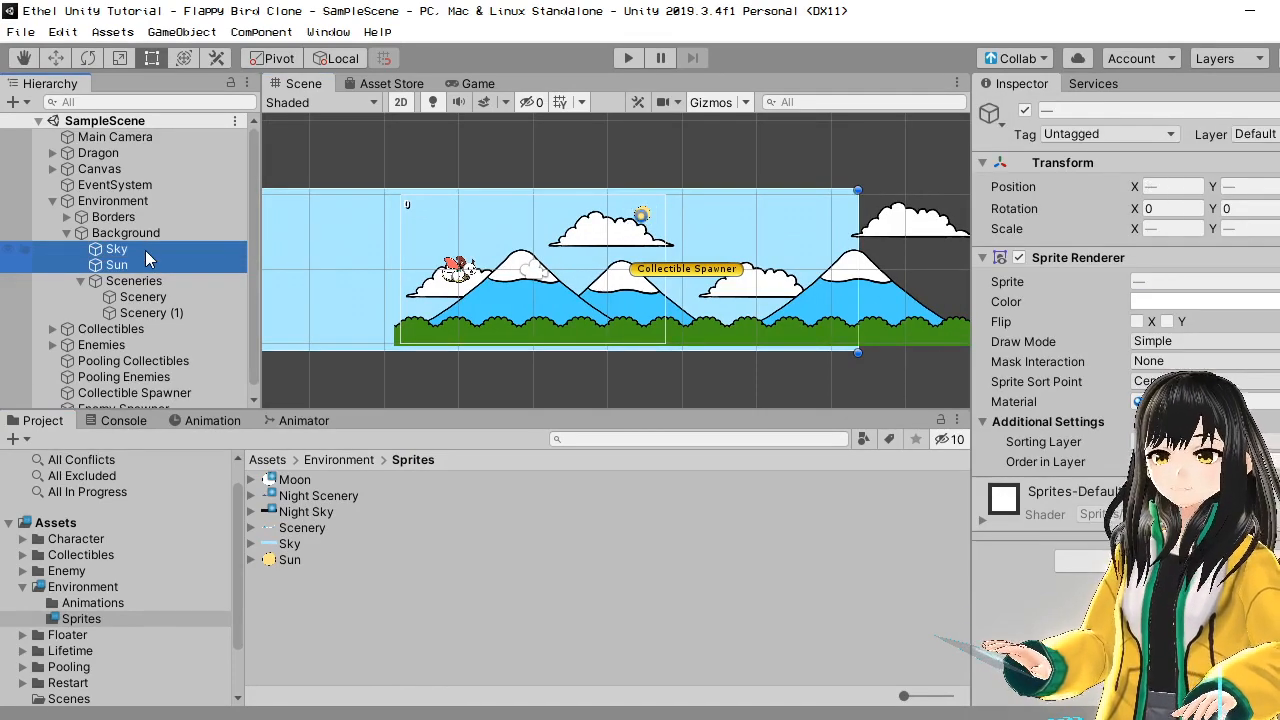
pyautogui.click(81, 281)
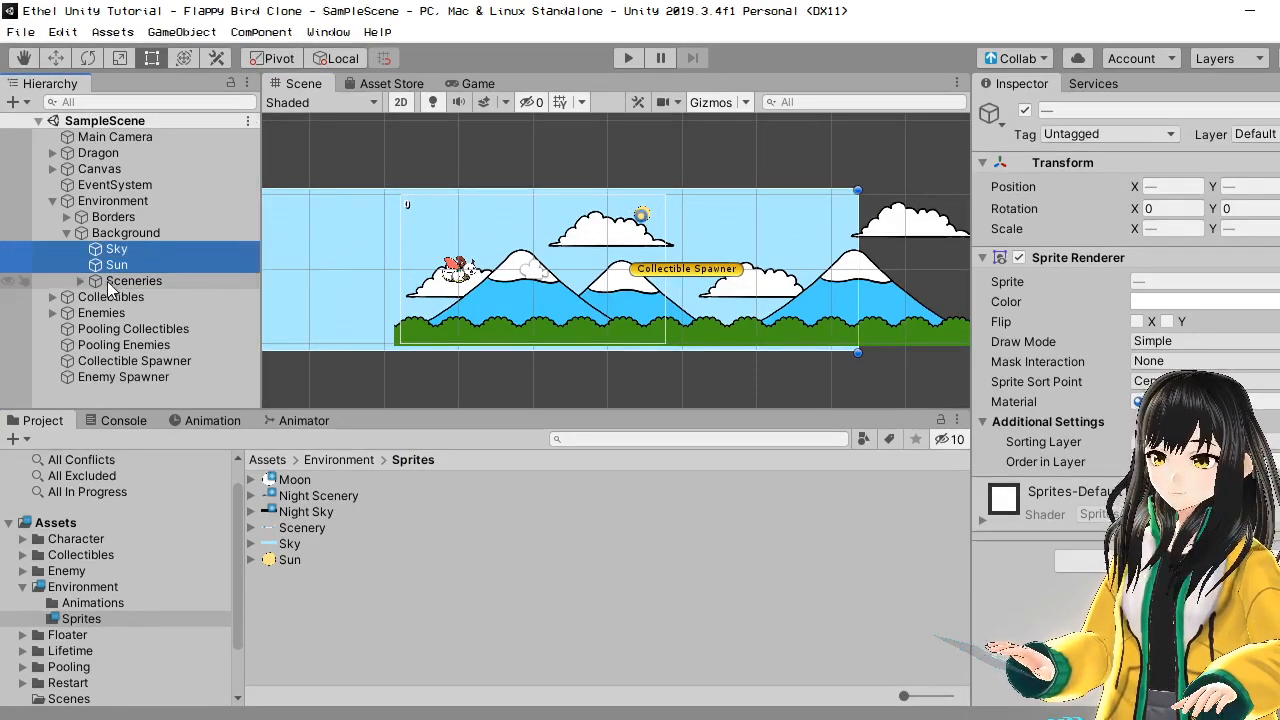
pyautogui.hotkey('ctrl', 'd')
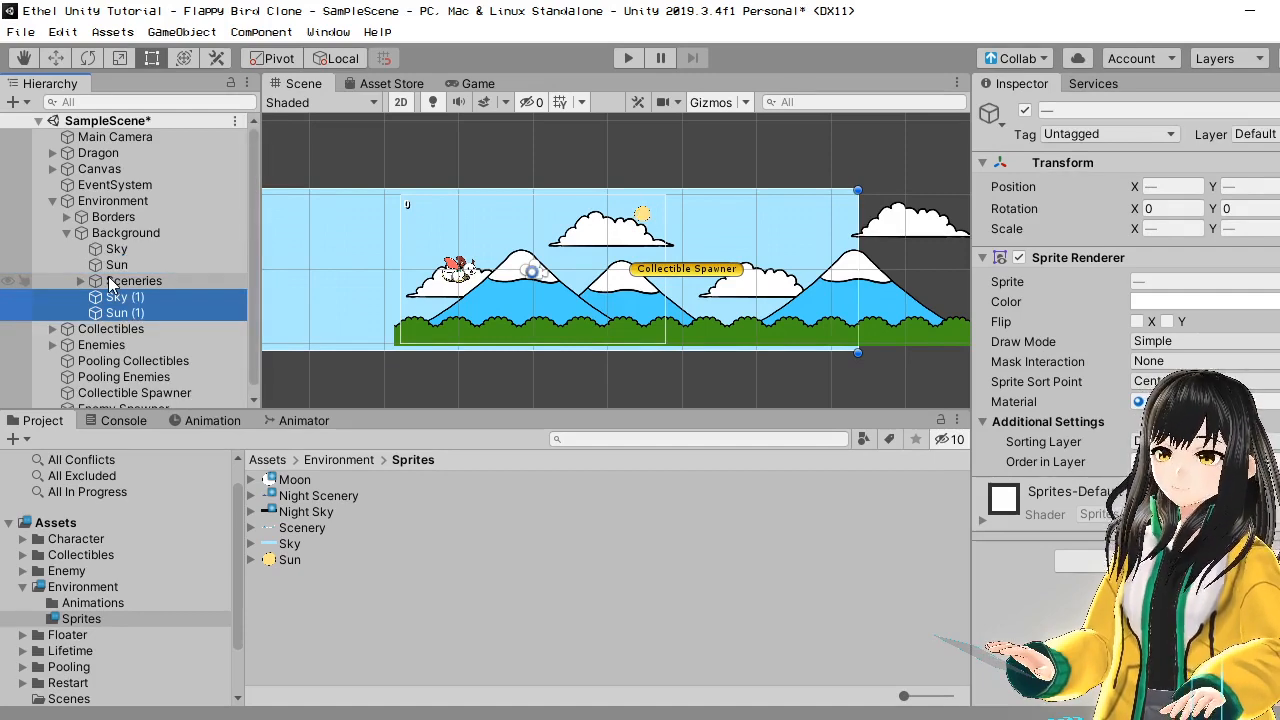
pyautogui.moveTo(118, 290); pyautogui.dragTo(132, 269)
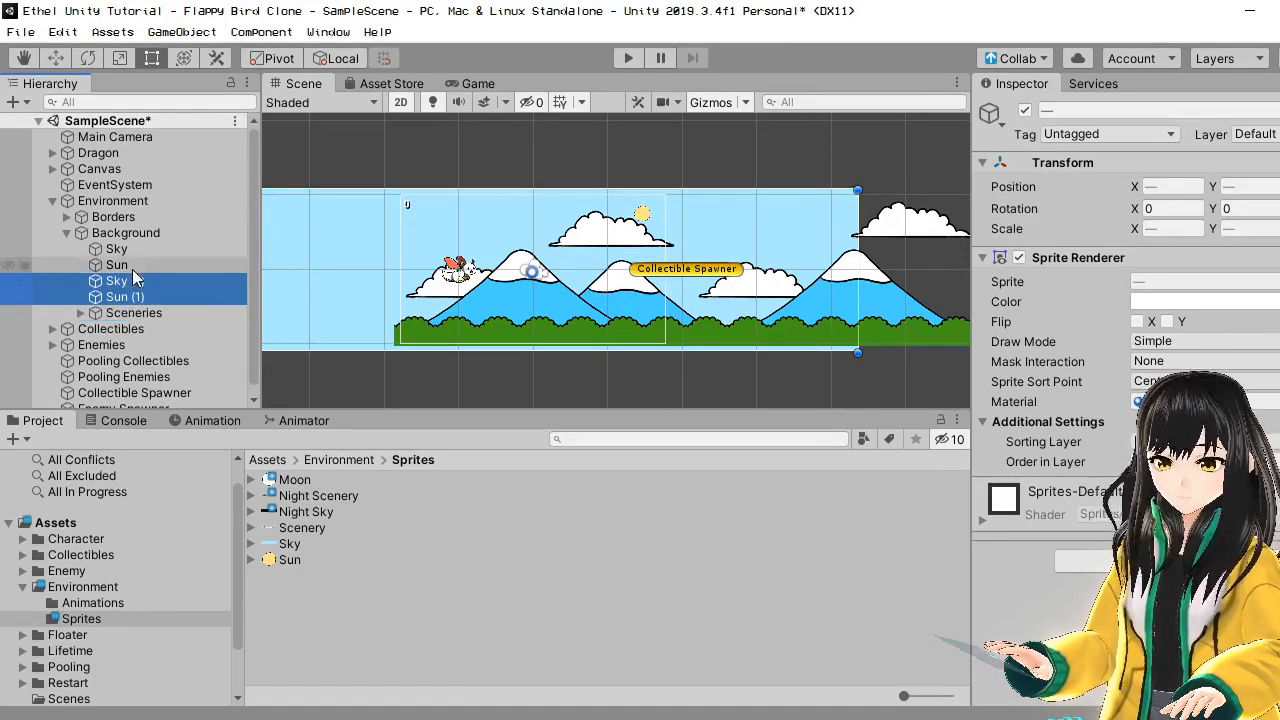
# - Rename the duplicated Sky object as Night Sky and the duplicated Sun object as Moon
pyautogui.click(134, 280)
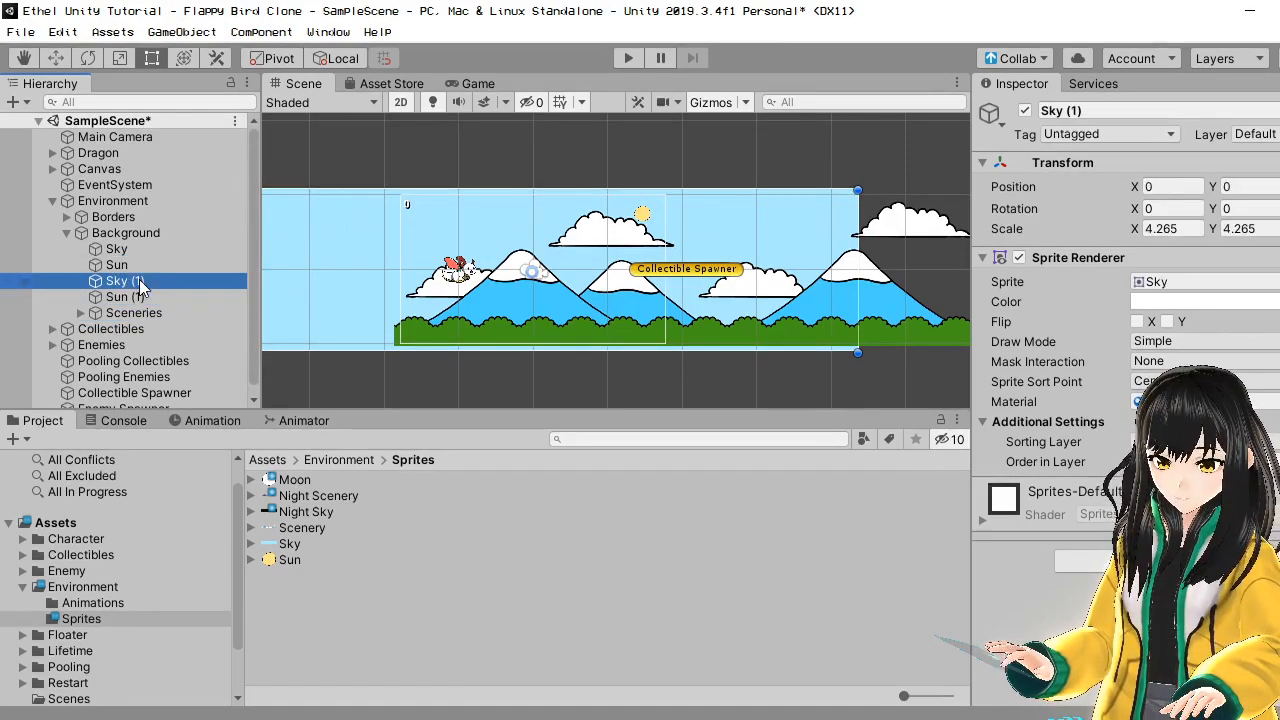
pyautogui.click(138, 280)
pyautogui.write('Night Sky')
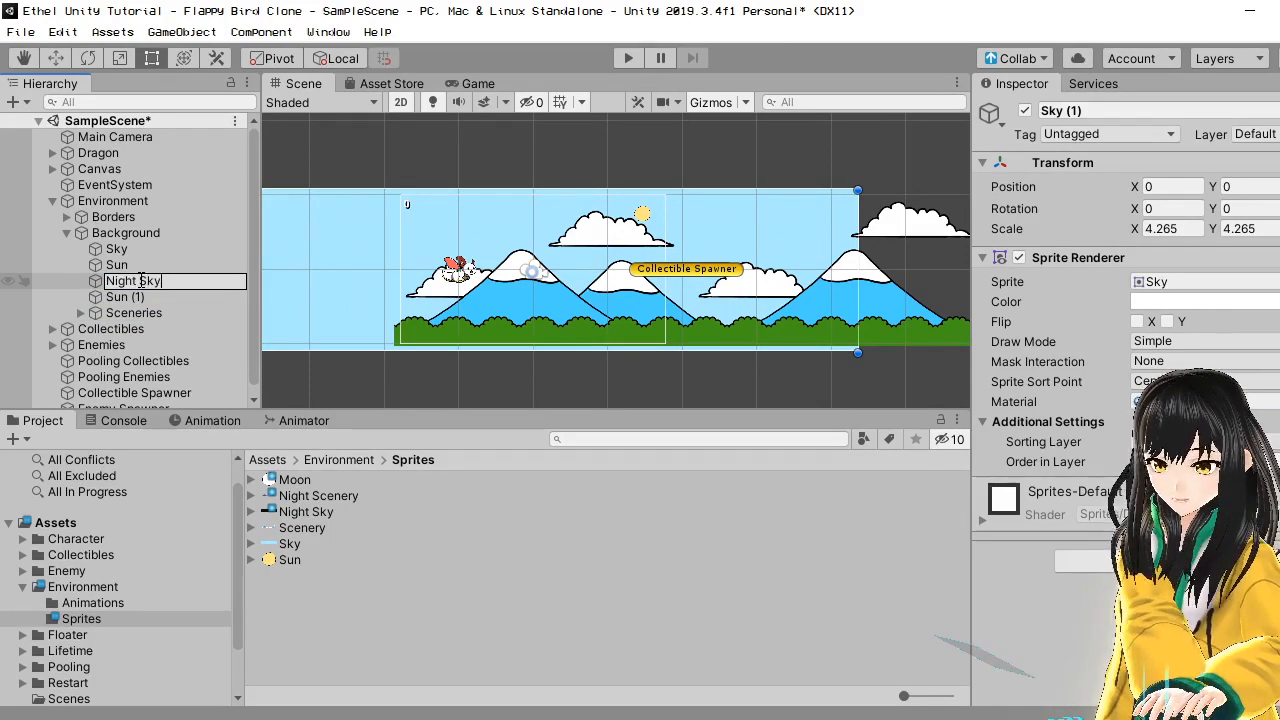
pyautogui.press('Return')
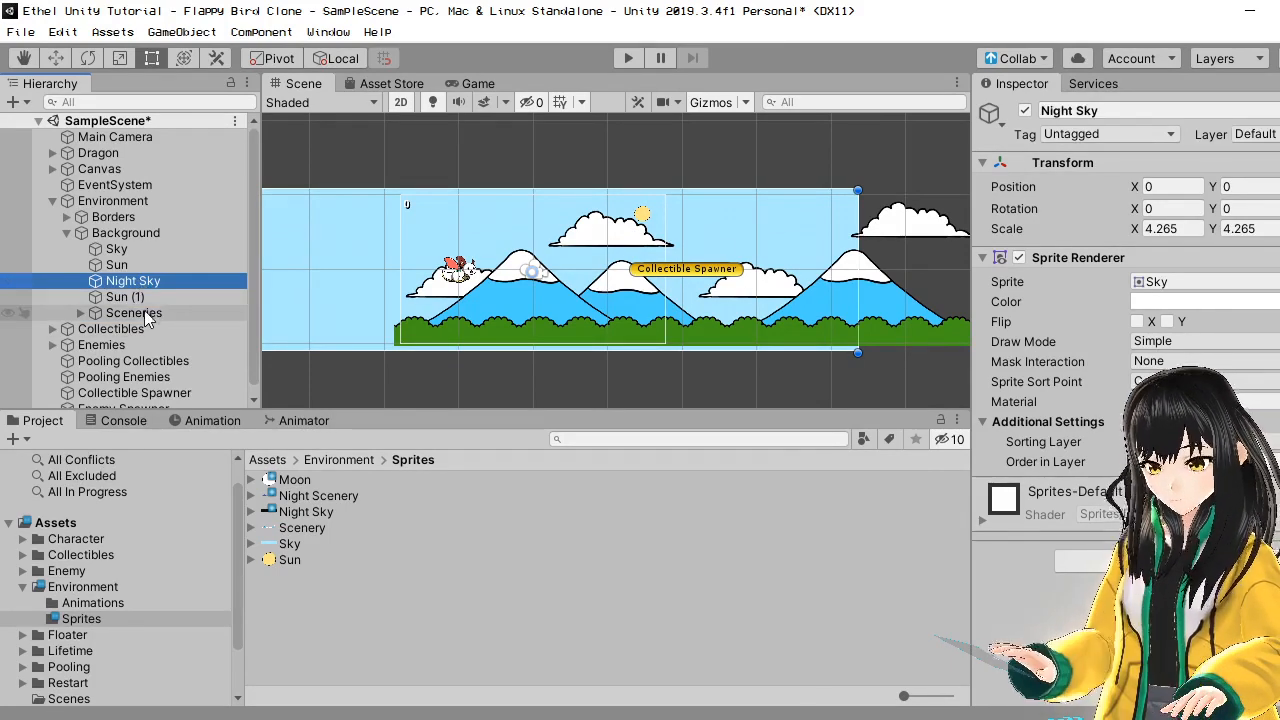
pyautogui.click(143, 314)
pyautogui.click(143, 301)
pyautogui.press('F2')
pyautogui.write('Moon')
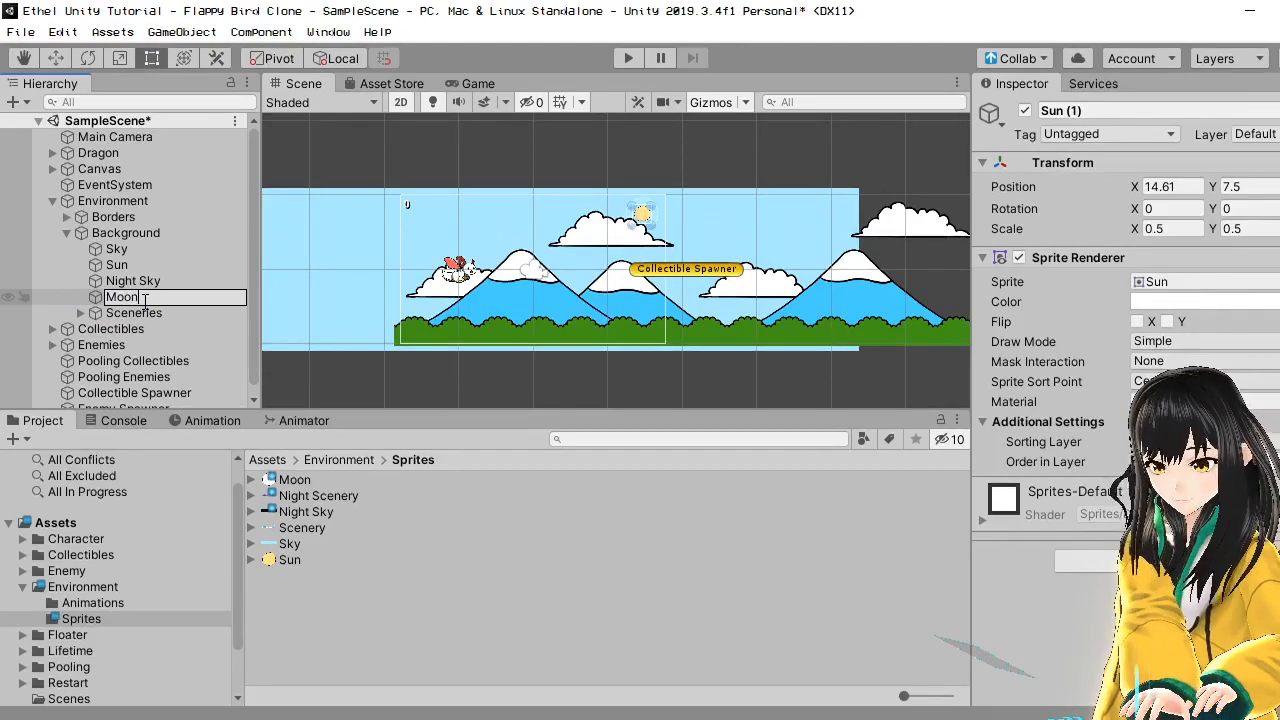
pyautogui.press('Return')
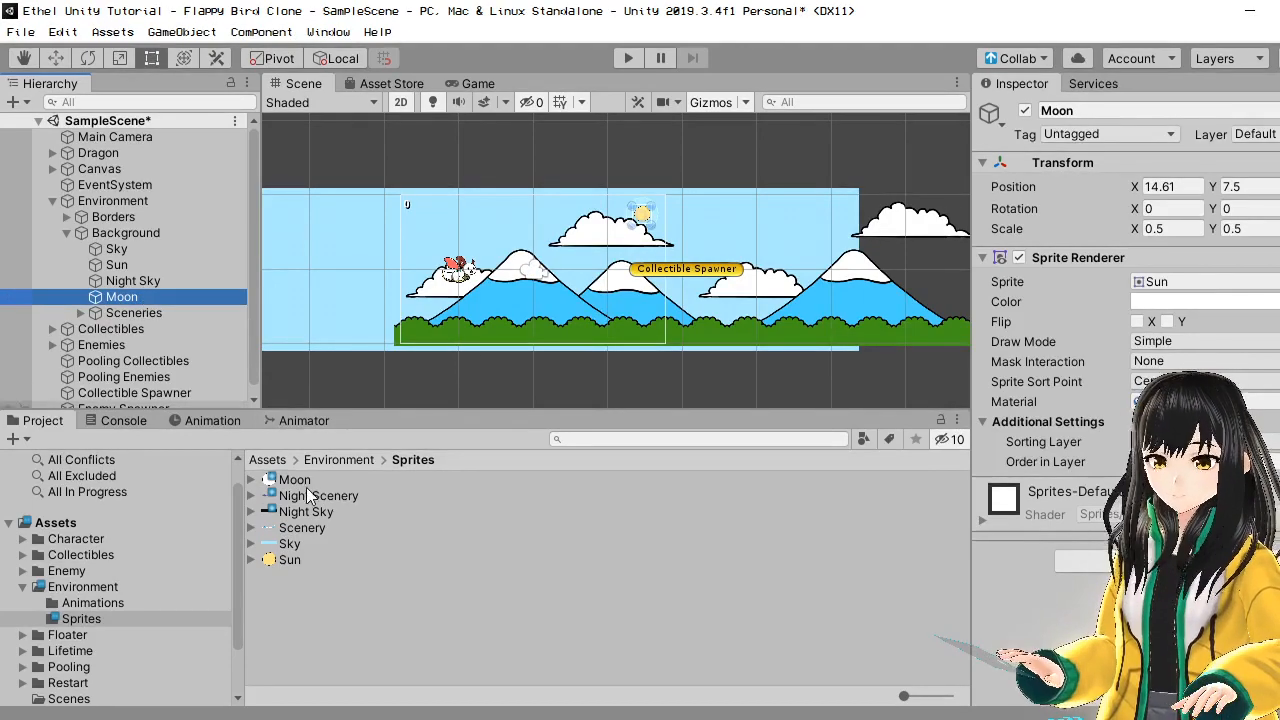
# - Assign the Moon sprite to the Moon object and the Night Sky sprite to the Night Sky object
pyautogui.moveTo(300, 481); pyautogui.dragTo(1190, 283)
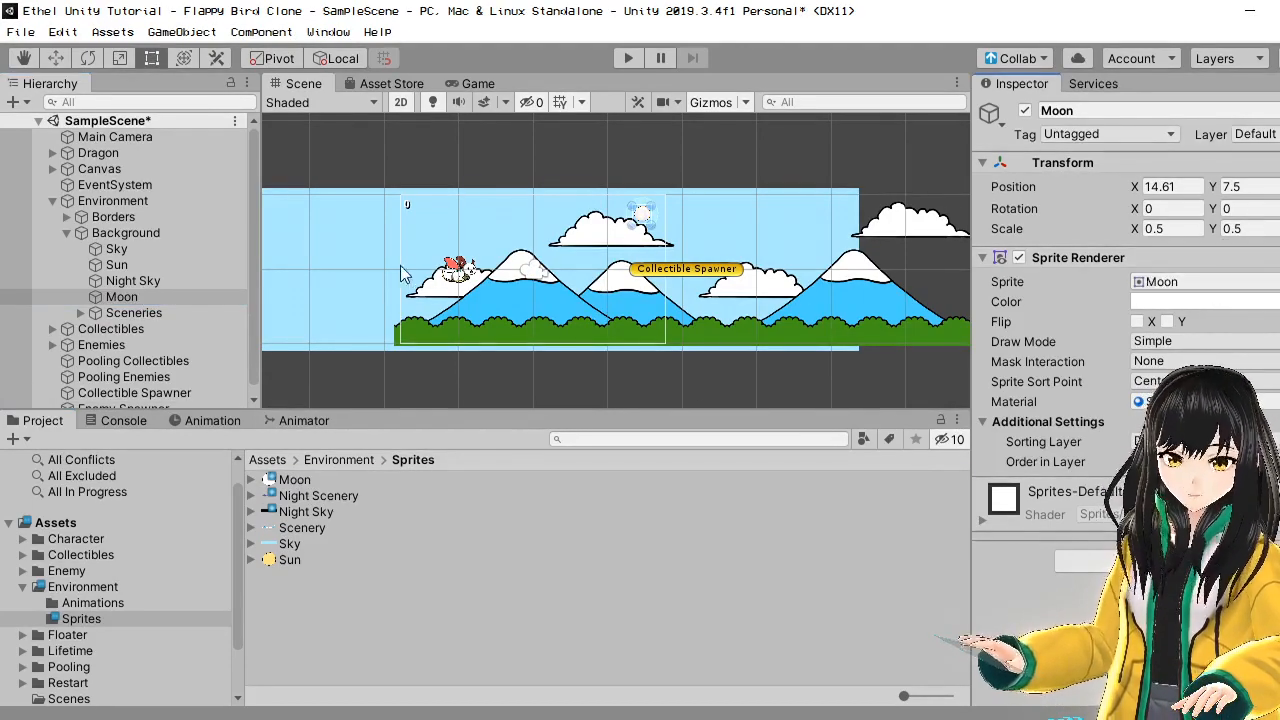
pyautogui.click(130, 281)
pyautogui.moveTo(305, 512); pyautogui.dragTo(1160, 285)
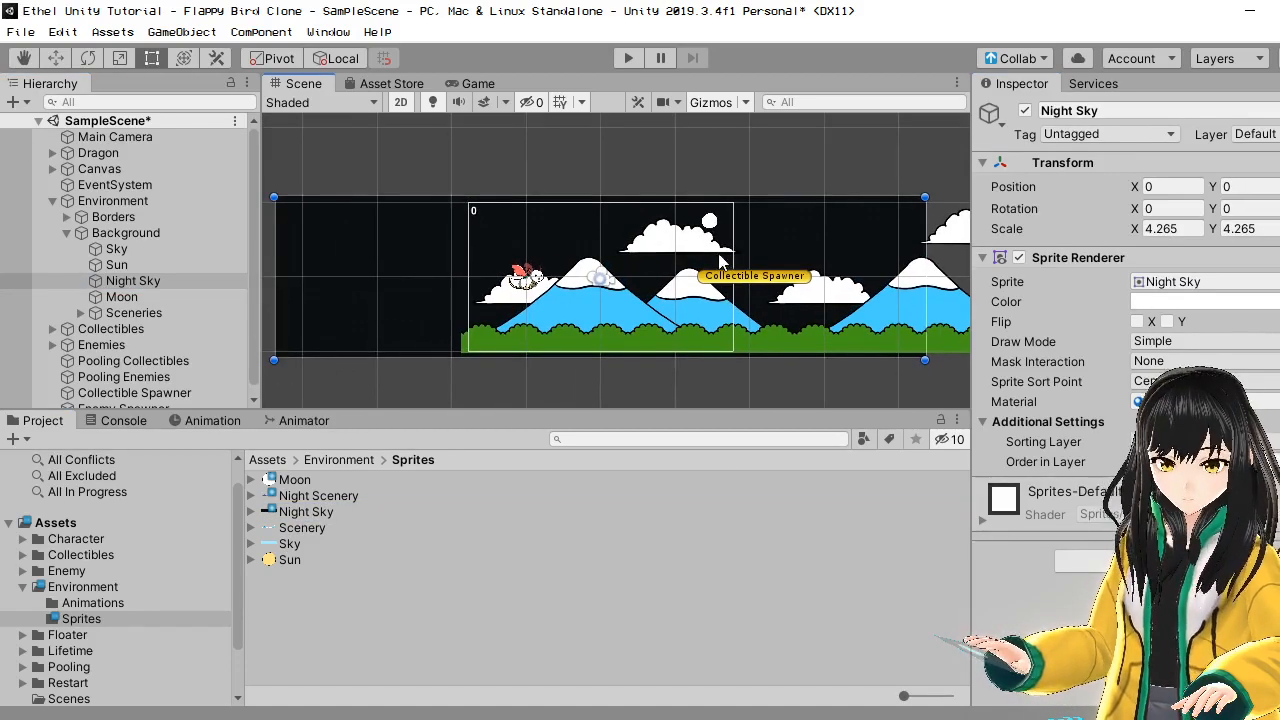
pyautogui.scroll(3, 550, 265)
# - Create an empty child object named Day under Sceneries
pyautogui.click(81, 313)
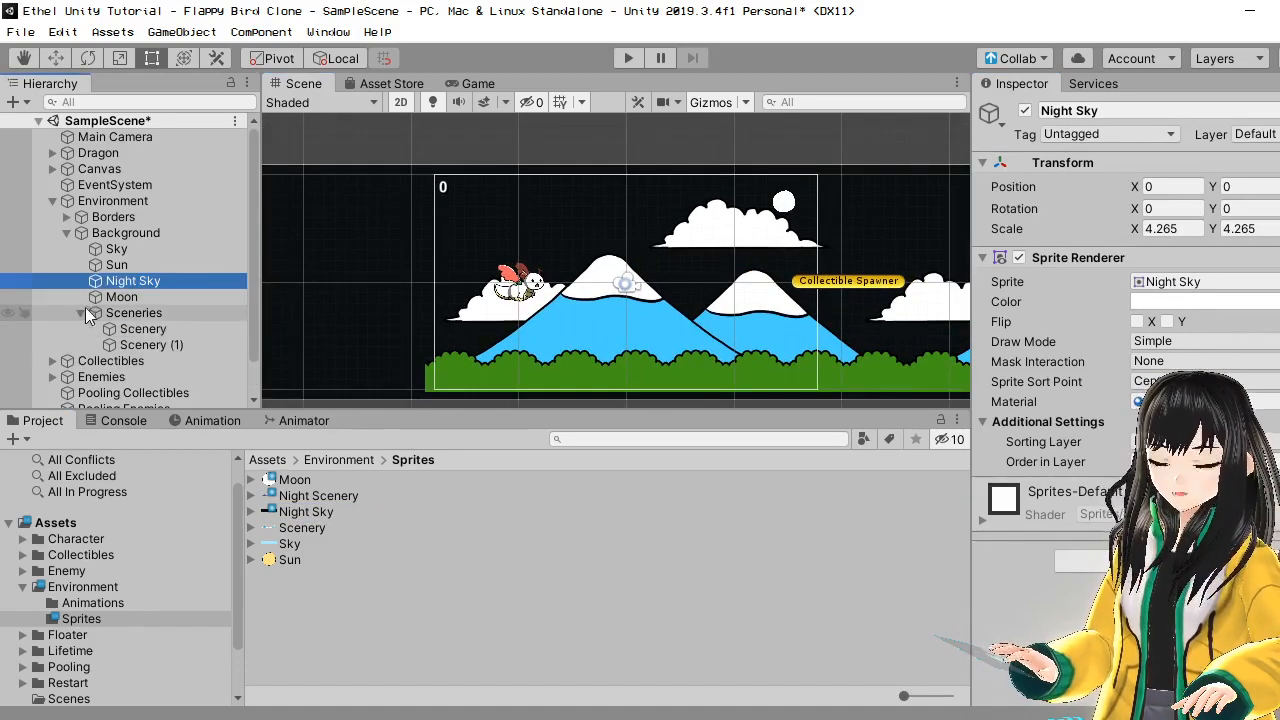
pyautogui.scroll(-1, 100, 300)
pyautogui.click(143, 288)
pyautogui.keyDown('shift'); pyautogui.click(160, 304); pyautogui.keyUp('shift')
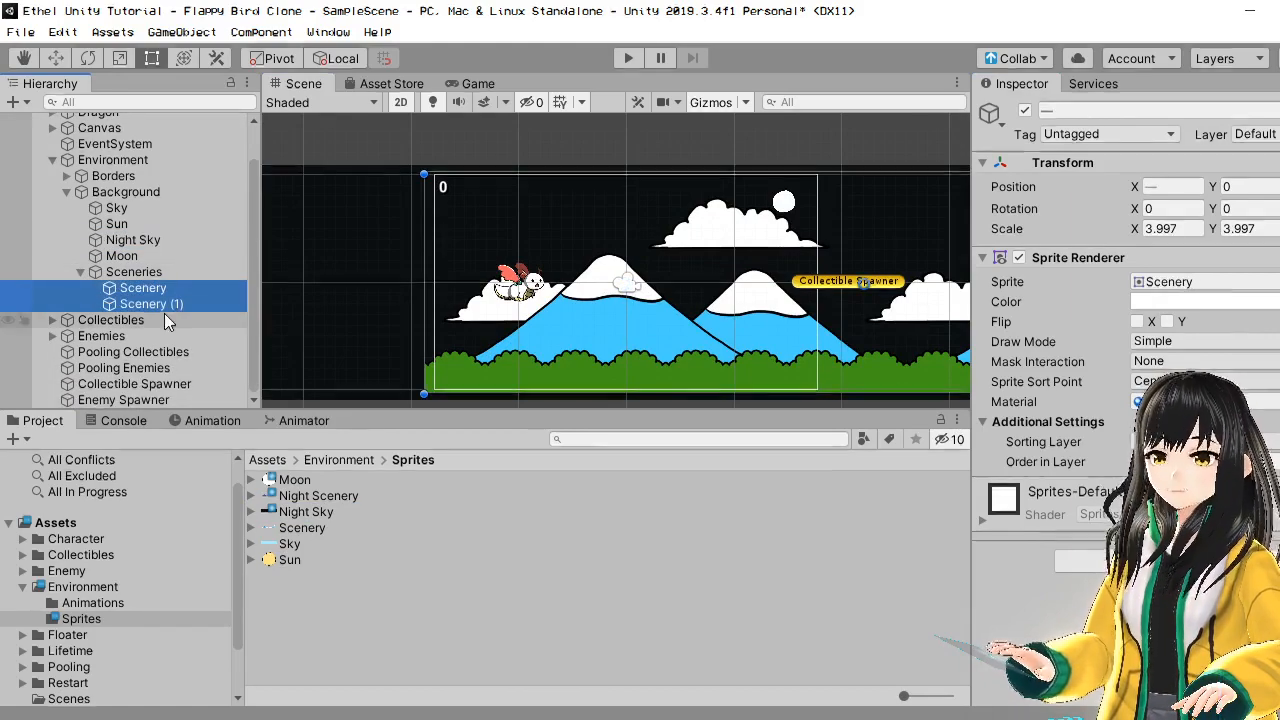
pyautogui.rightClick(161, 271)
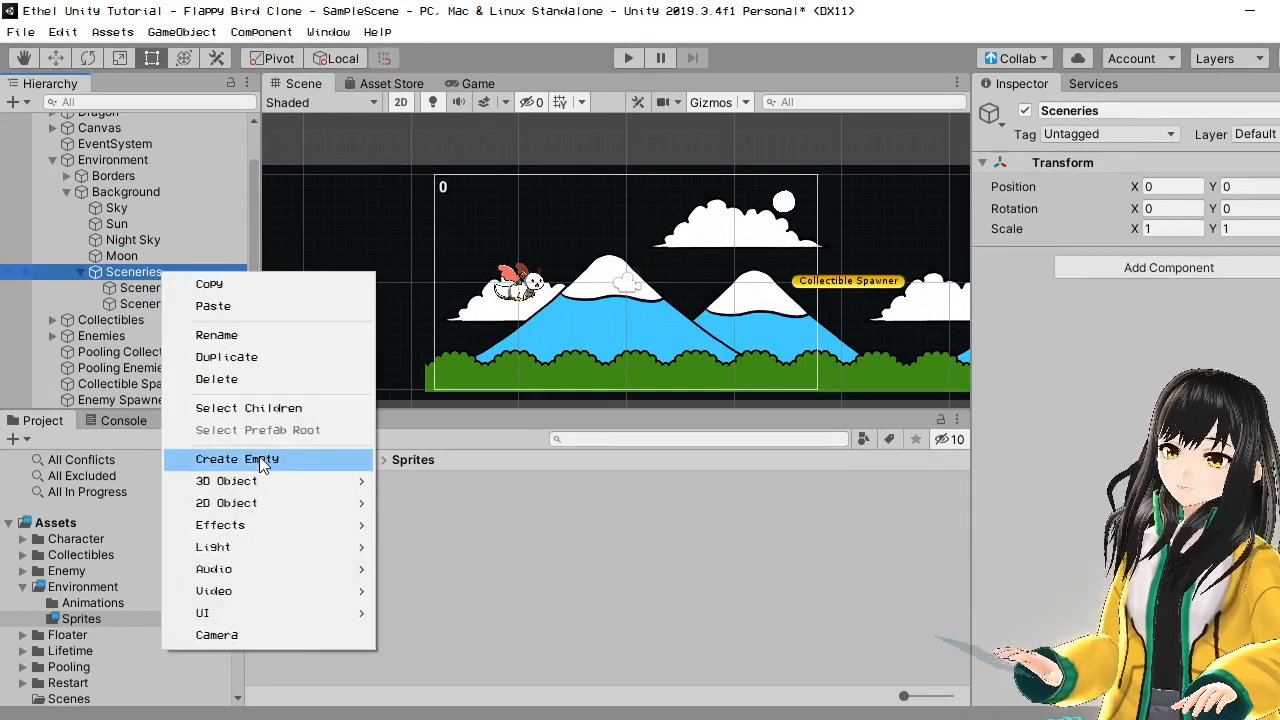
pyautogui.click(237, 458)
pyautogui.write('Day')
pyautogui.press('Return')
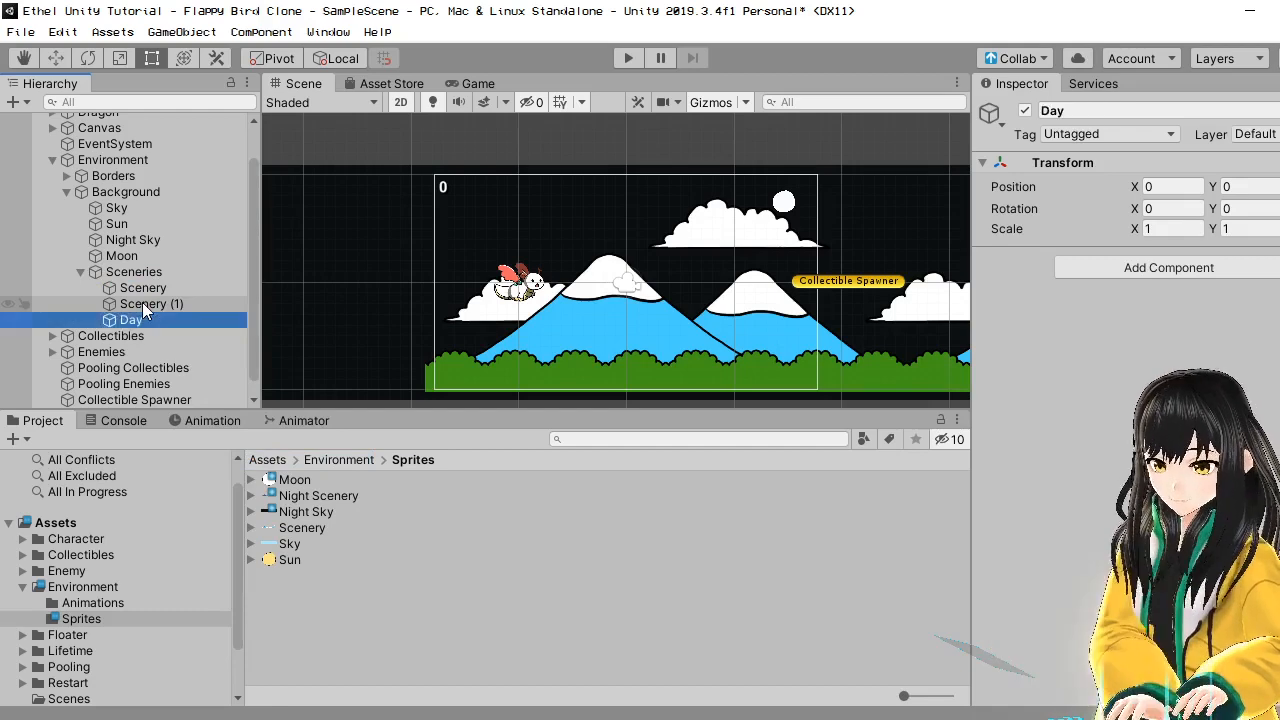
# - Make both scenery objects, Scenery and Scenery (1), children of the Day object
pyautogui.click(142, 302)
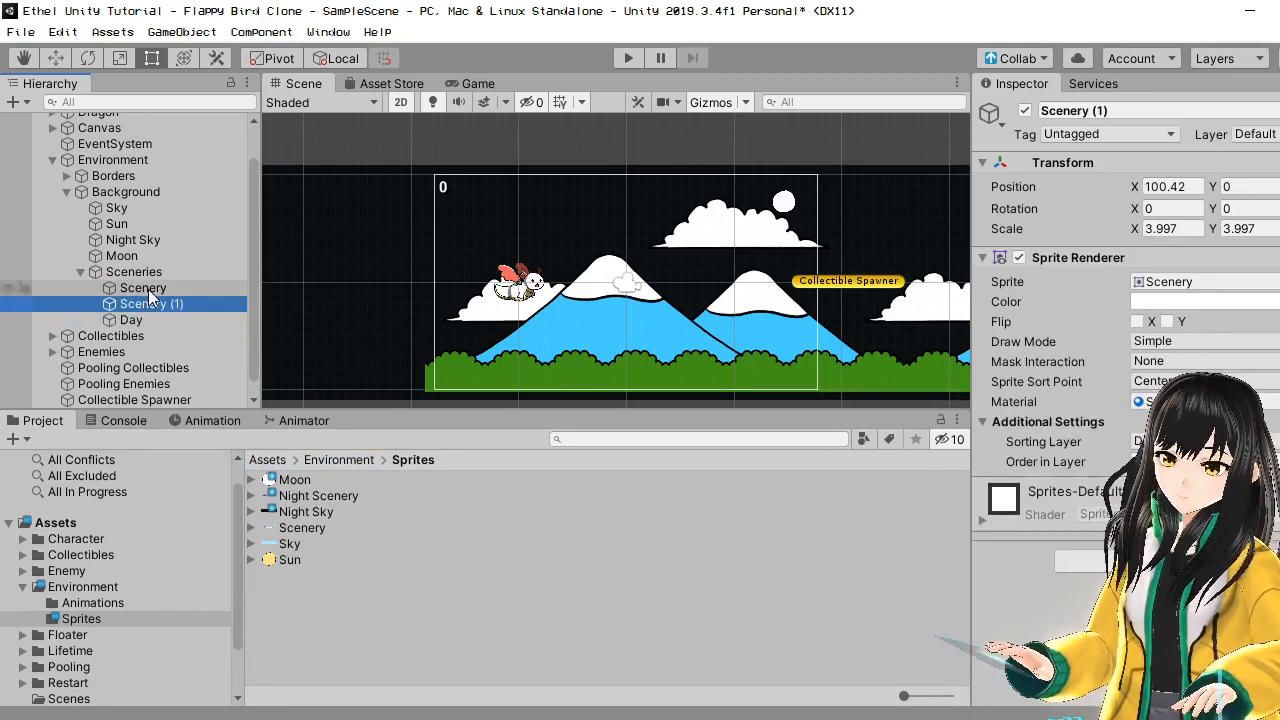
pyautogui.keyDown('shift'); pyautogui.click(150, 288); pyautogui.keyUp('shift')
pyautogui.moveTo(150, 304); pyautogui.dragTo(155, 322)
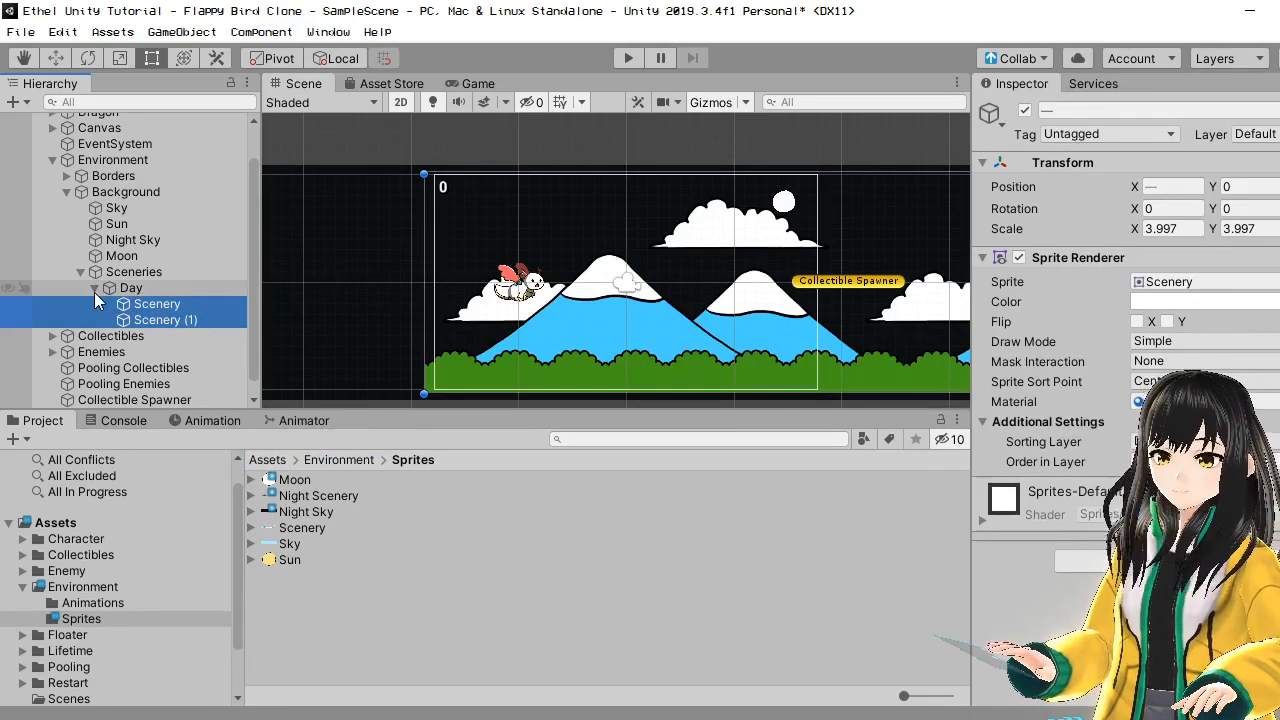
# - Duplicate the Day group under Sceneries and rename the copy as Night
pyautogui.click(94, 292)
pyautogui.click(131, 306)
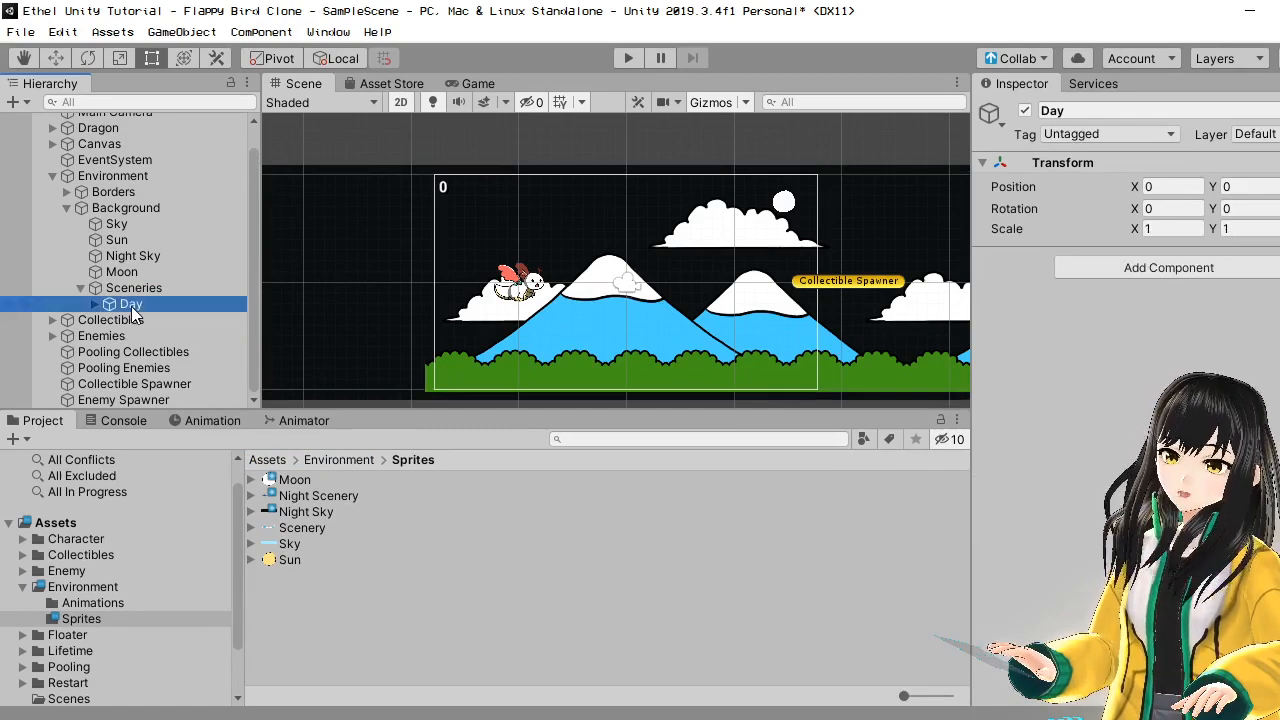
pyautogui.hotkey('ctrl', 'd')
pyautogui.press('F2')
pyautogui.write('Nig')
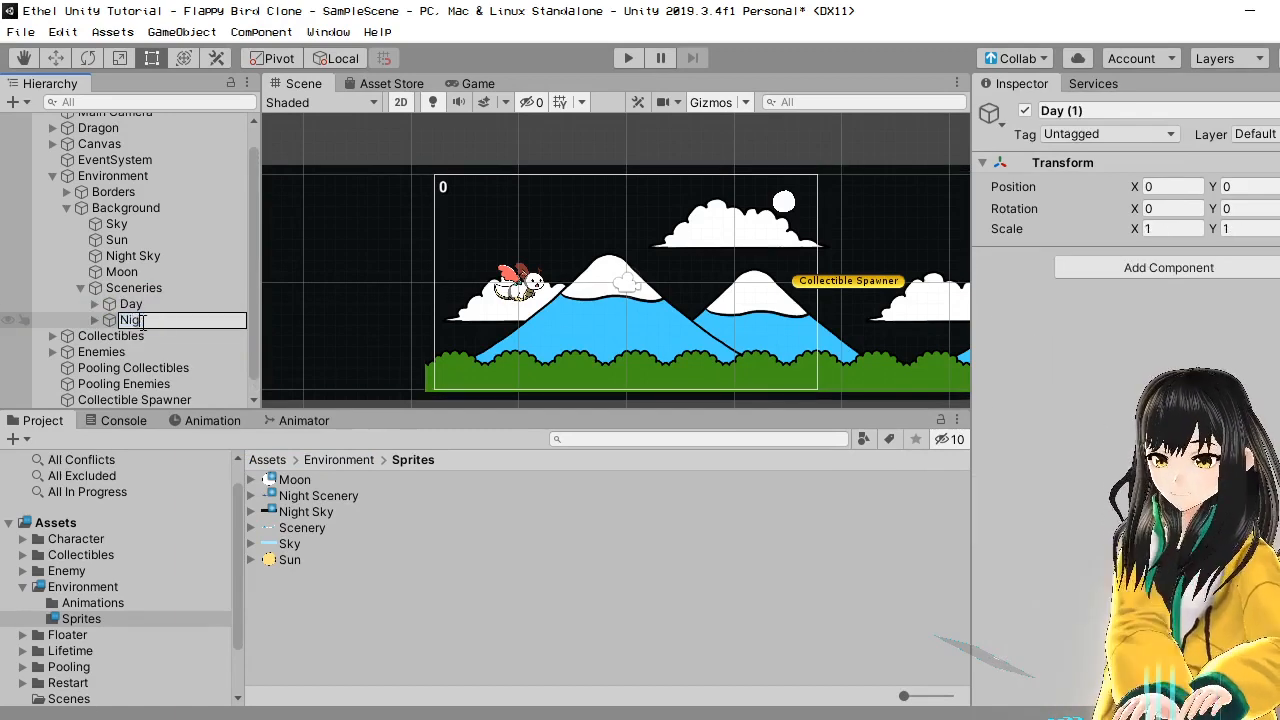
pyautogui.write('ht')
pyautogui.press('Return')
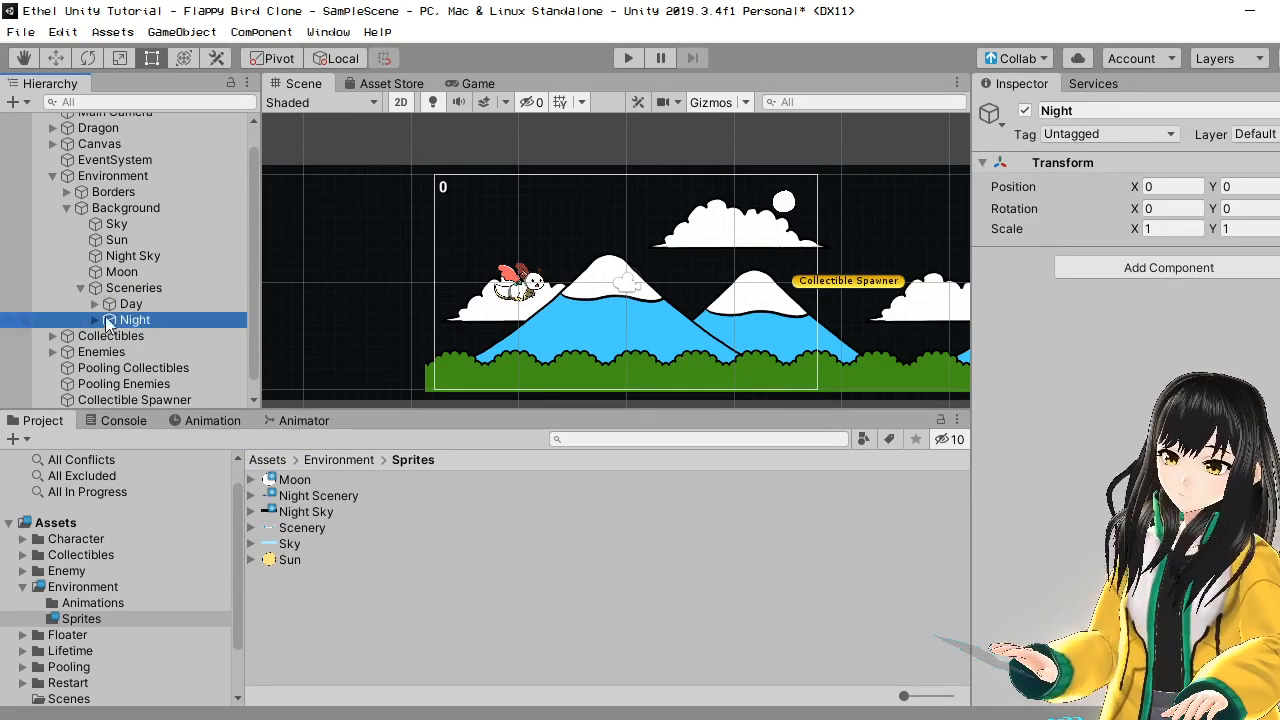
# - Assign the Night Scenery sprite to both scenery objects in the Night group and check the result in the game view
pyautogui.click(95, 320)
pyautogui.click(161, 338)
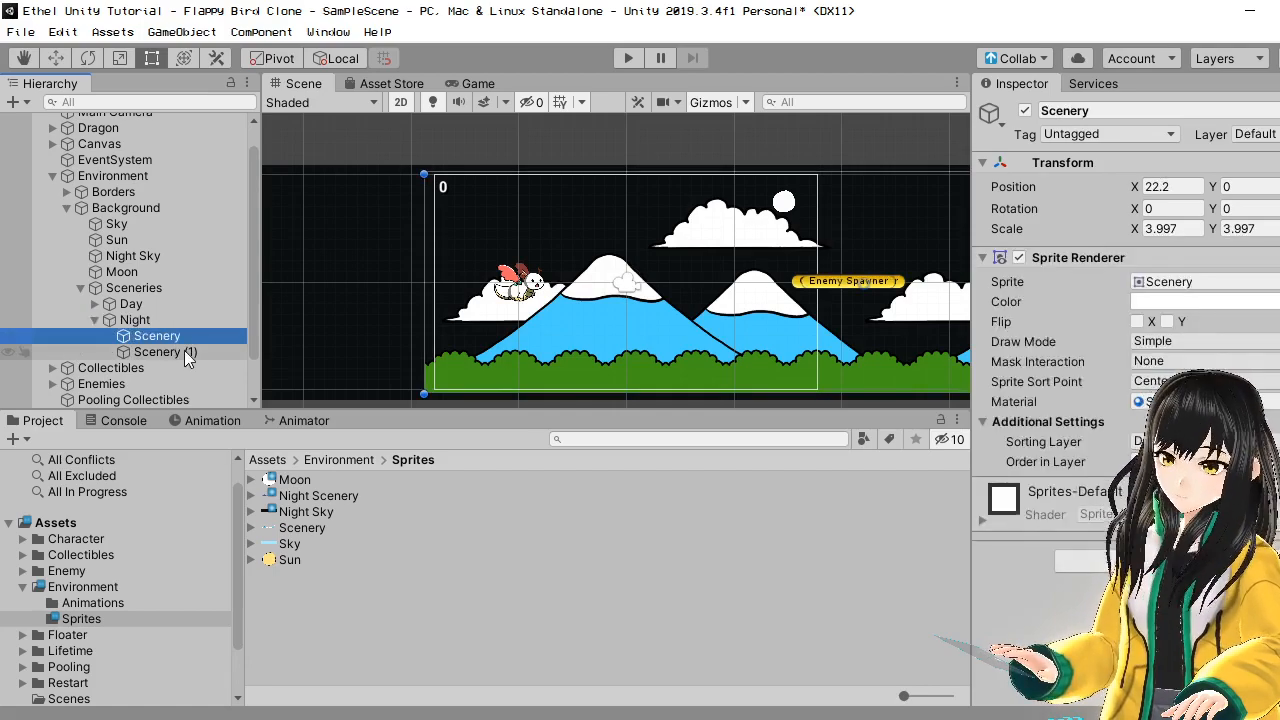
pyautogui.keyDown('shift'); pyautogui.click(186, 353); pyautogui.keyUp('shift')
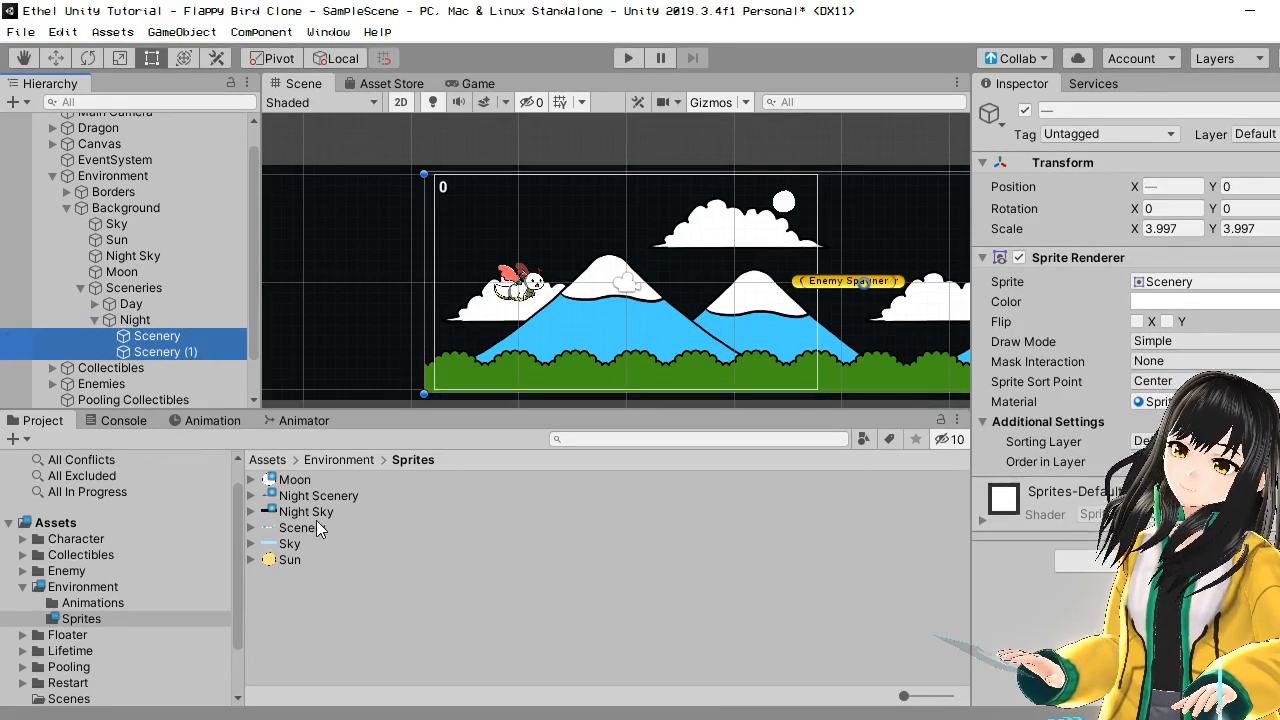
pyautogui.moveTo(319, 495); pyautogui.dragTo(1228, 284)
pyautogui.click(483, 84)
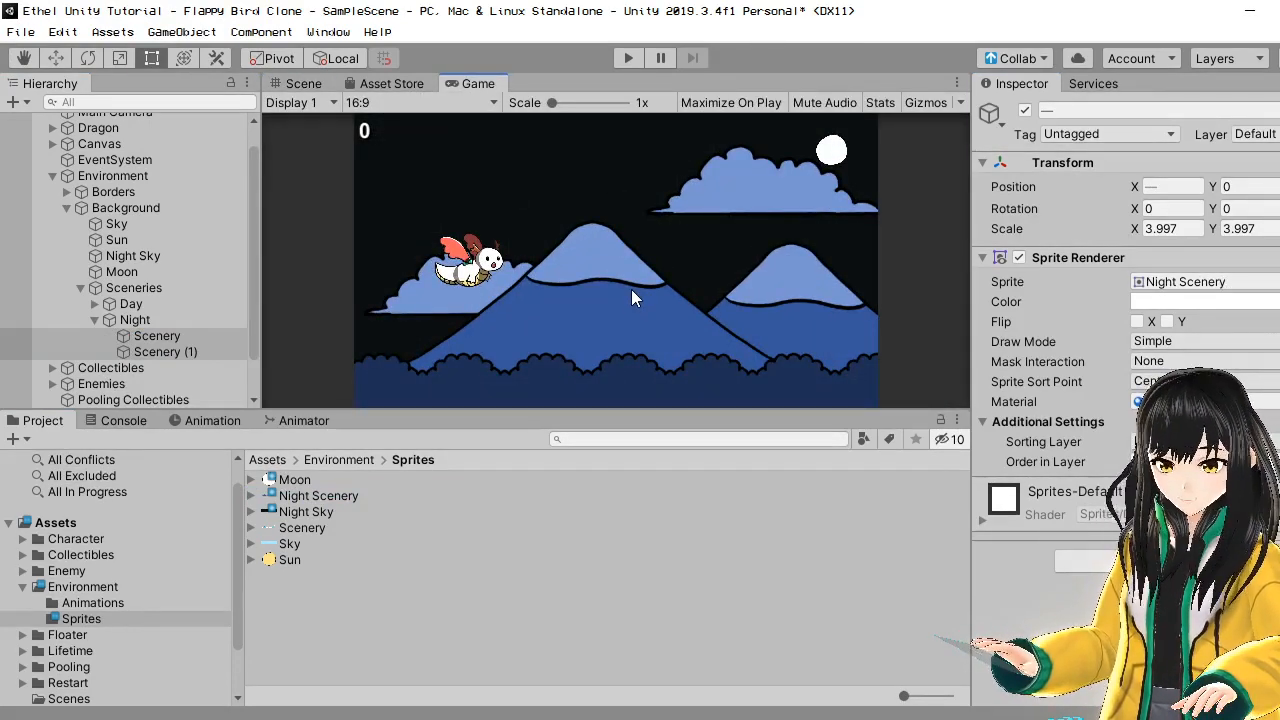
pyautogui.click(300, 84)
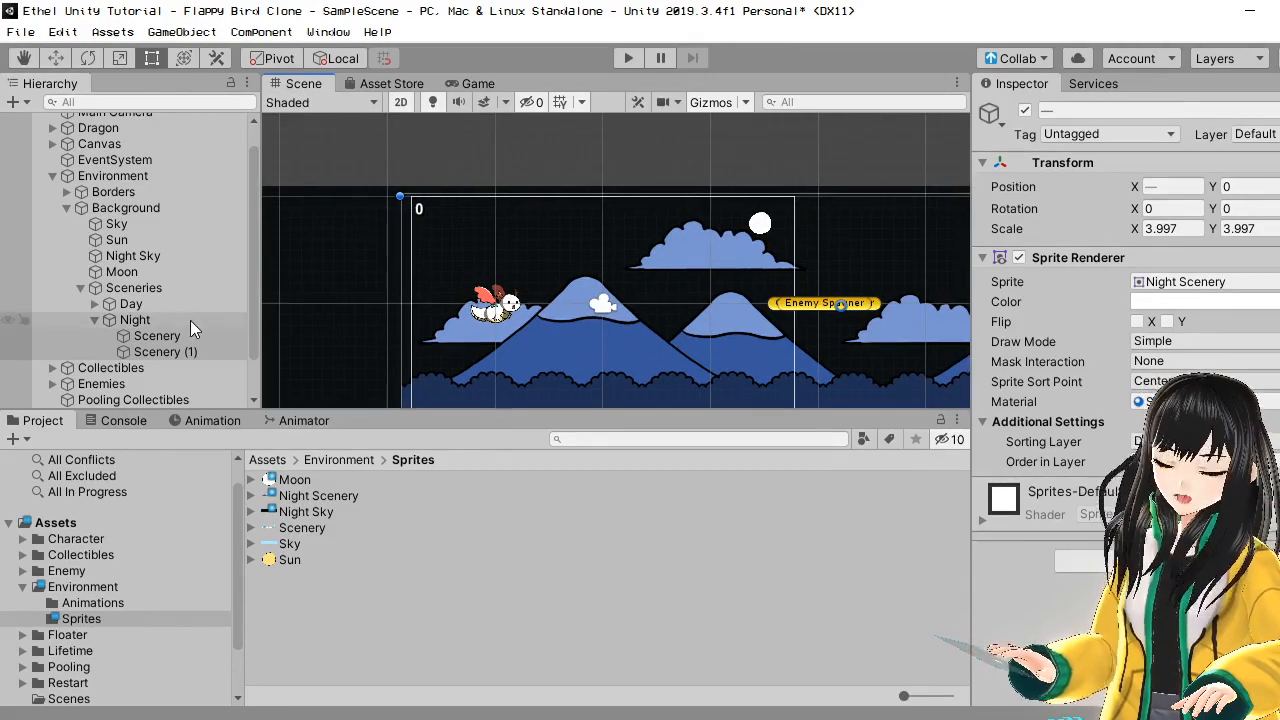
pyautogui.click(95, 320)
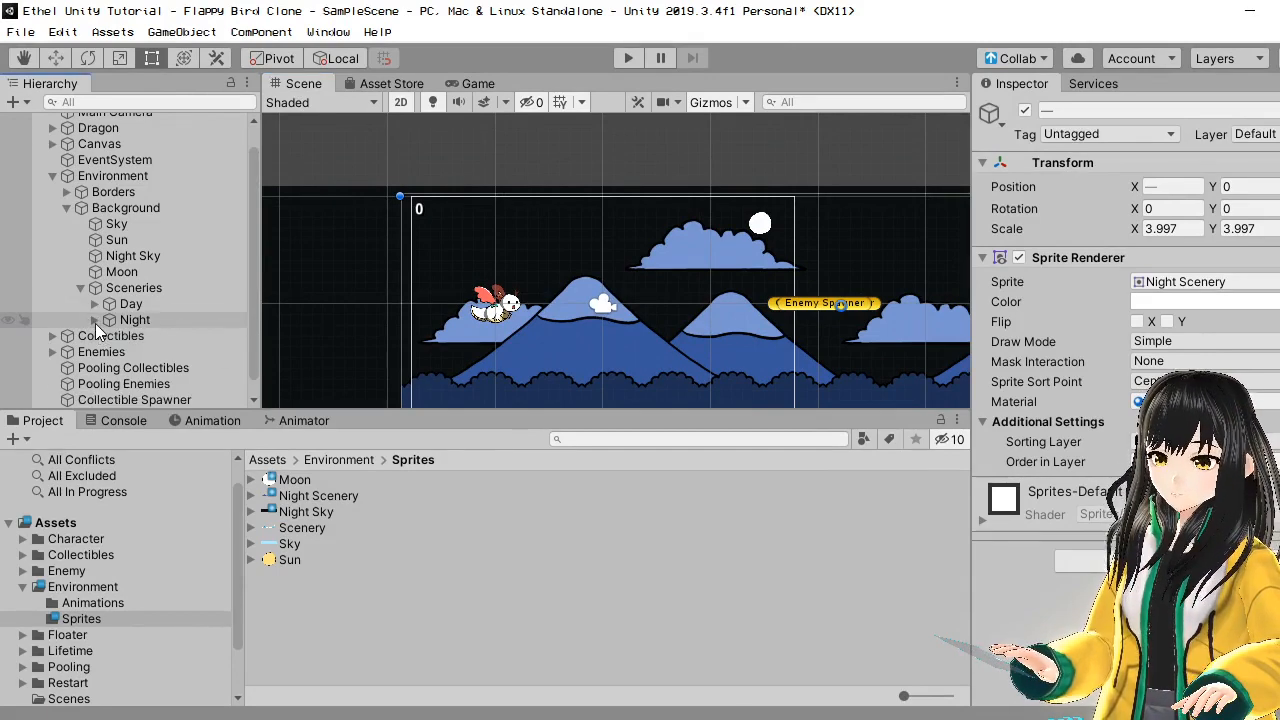
pyautogui.click(121, 272)
pyautogui.keyDown('ctrl'); pyautogui.click(133, 256); pyautogui.keyUp('ctrl')
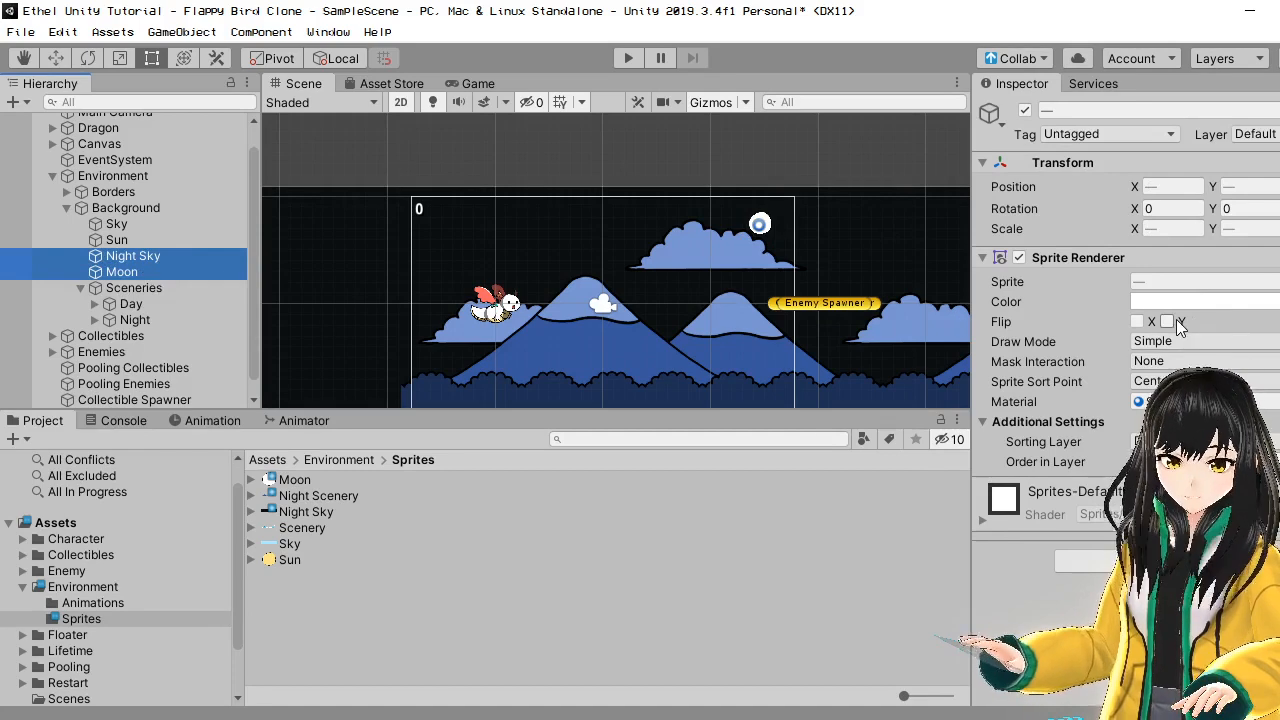
pyautogui.moveTo(696, 355); pyautogui.dragTo(692, 323, button='middle')
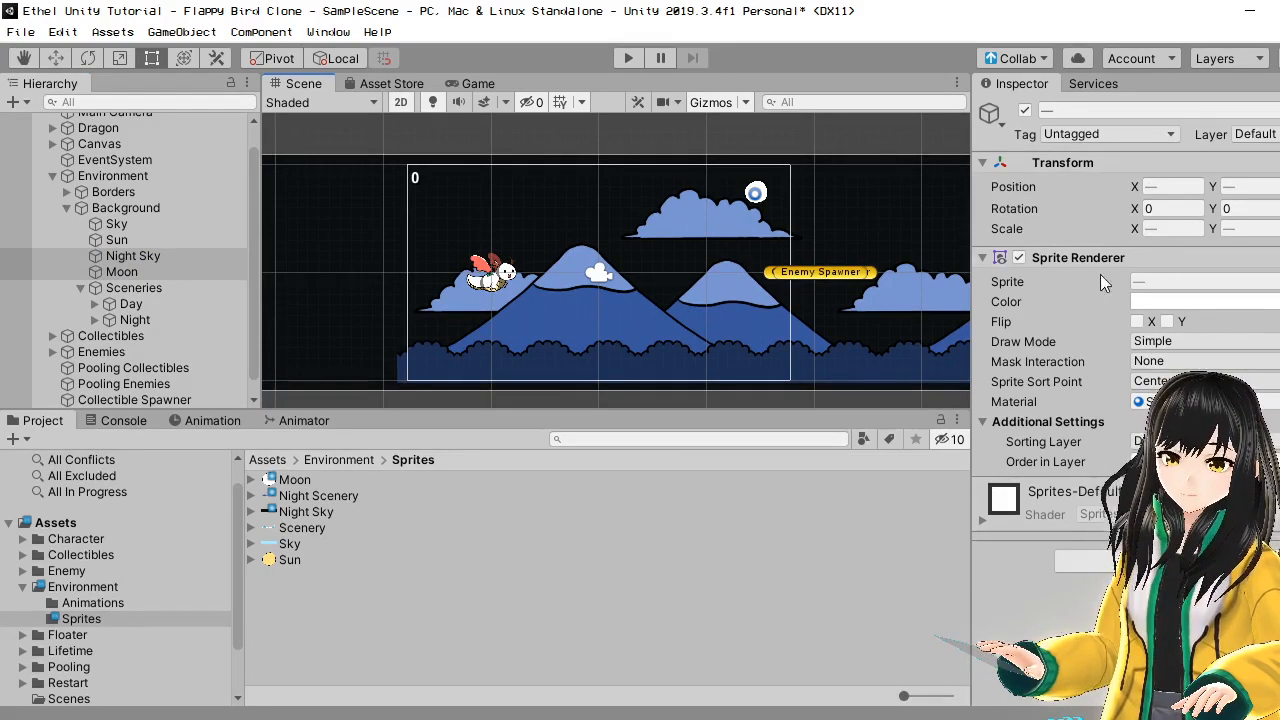
pyautogui.click(1258, 308)
pyautogui.moveTo(660, 144); pyautogui.dragTo(1029, 102)
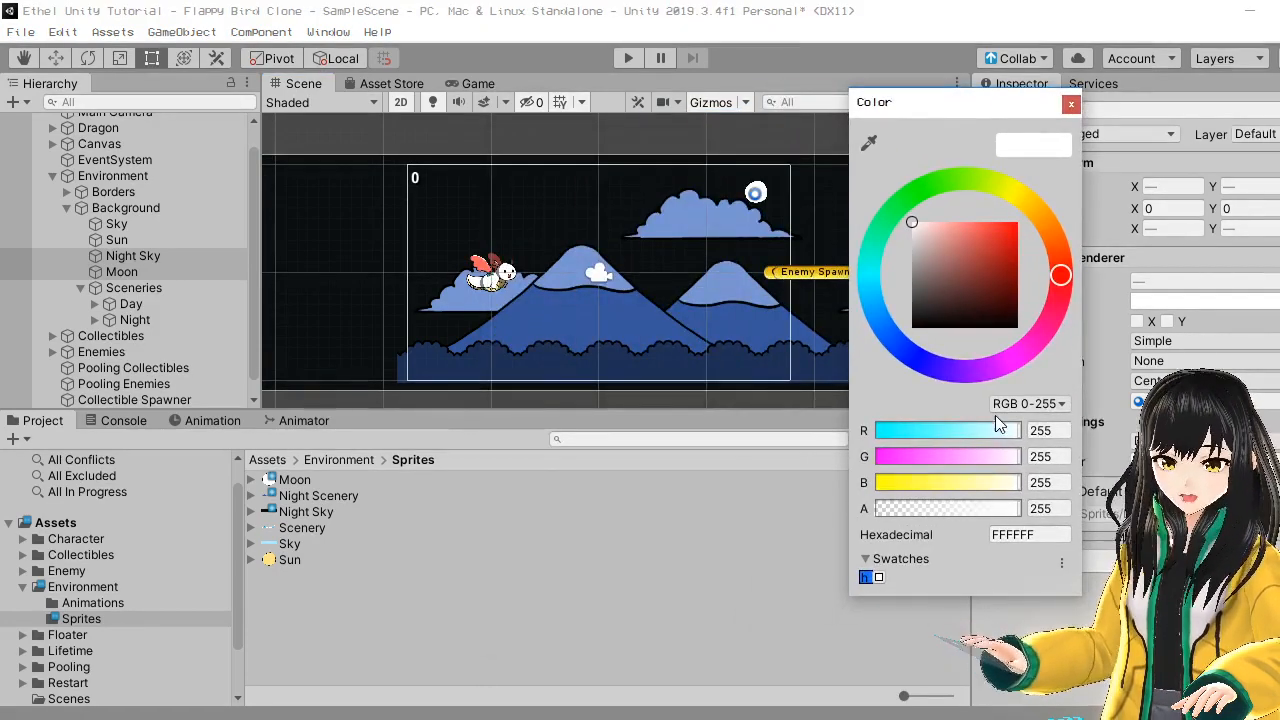
pyautogui.moveTo(1019, 512); pyautogui.dragTo(1066, 511)
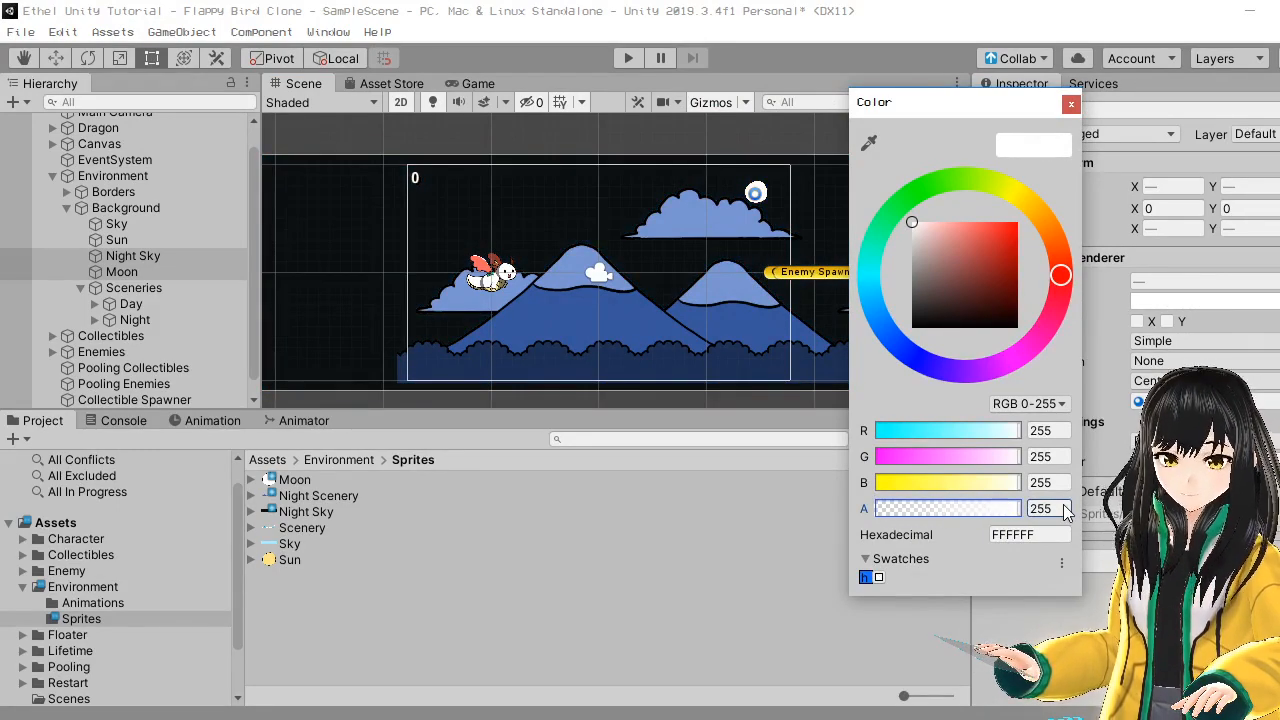
pyautogui.moveTo(1017, 511); pyautogui.dragTo(1043, 524)
pyautogui.click(1071, 103)
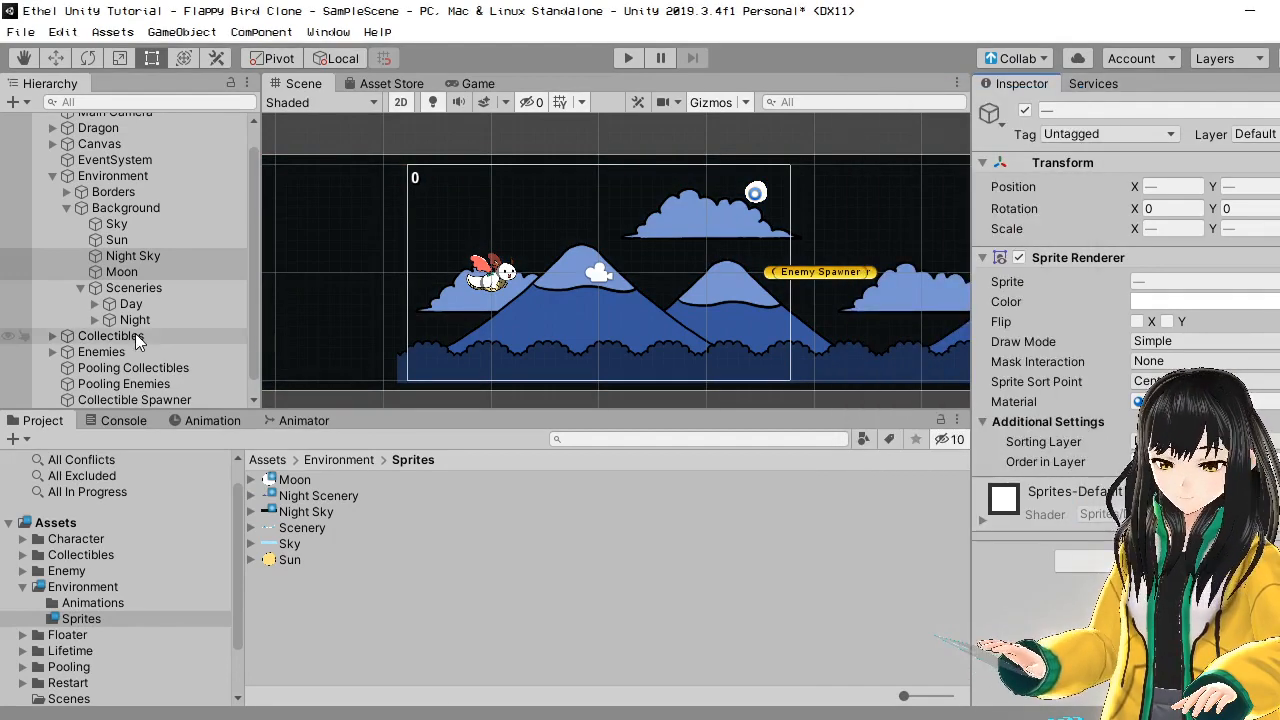
# - Set the sprite color alpha of the Moon and Night Sky objects to 0
pyautogui.click(133, 320)
pyautogui.click(121, 272)
pyautogui.keyDown('ctrl'); pyautogui.click(133, 256); pyautogui.keyUp('ctrl')
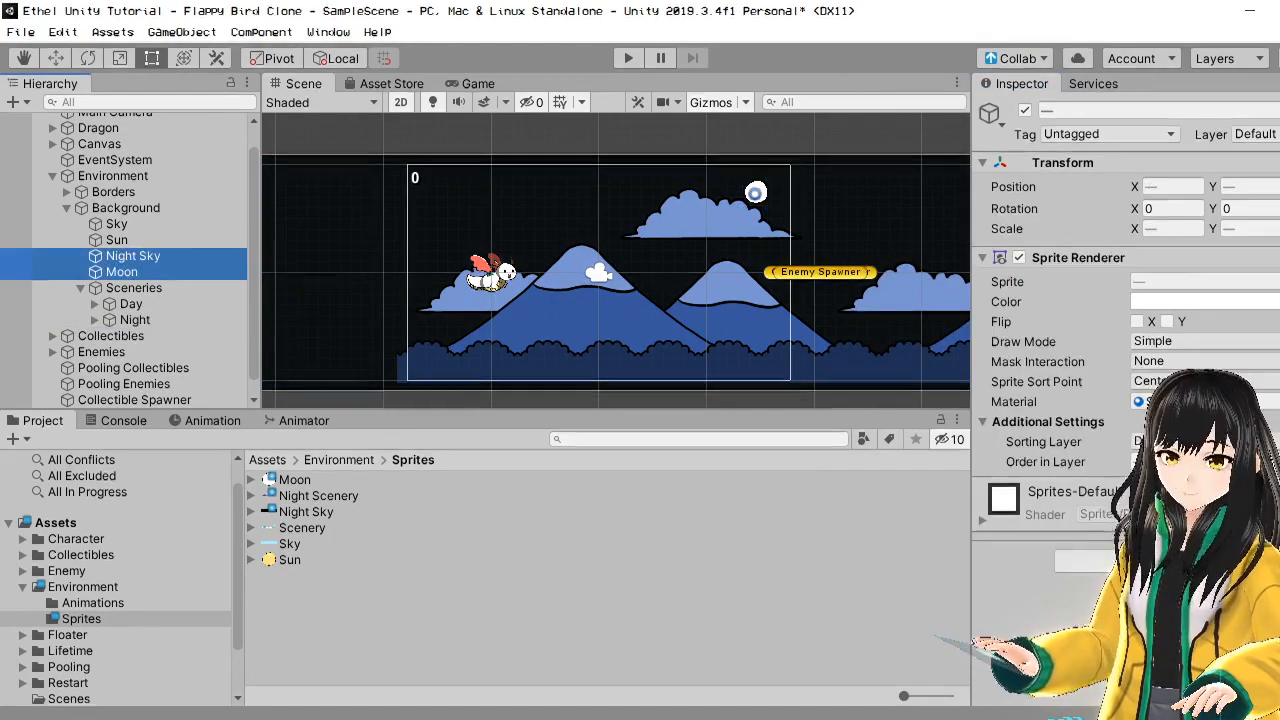
pyautogui.click(1205, 301)
pyautogui.moveTo(962, 512); pyautogui.dragTo(690, 508)
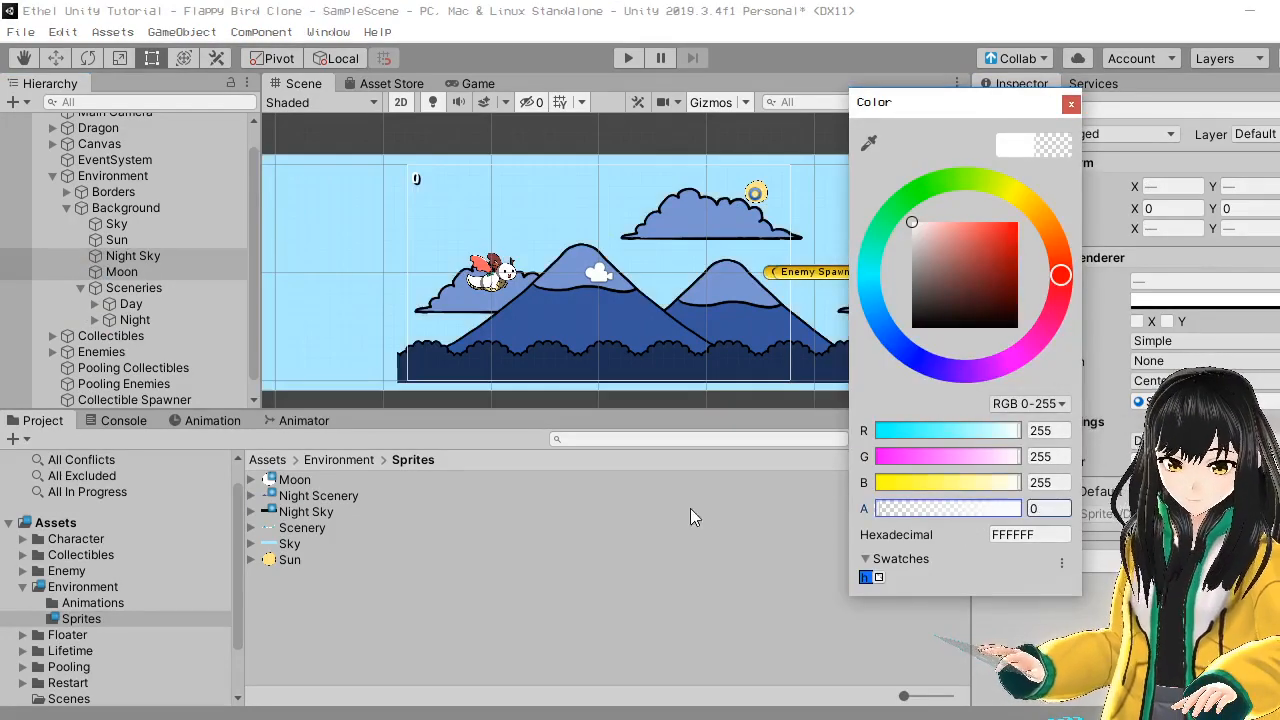
pyautogui.click(1071, 103)
# - Make both scenery objects in the Night group fully transparent by lowering their sprite color alpha to its minimum
pyautogui.click(95, 320)
pyautogui.click(157, 336)
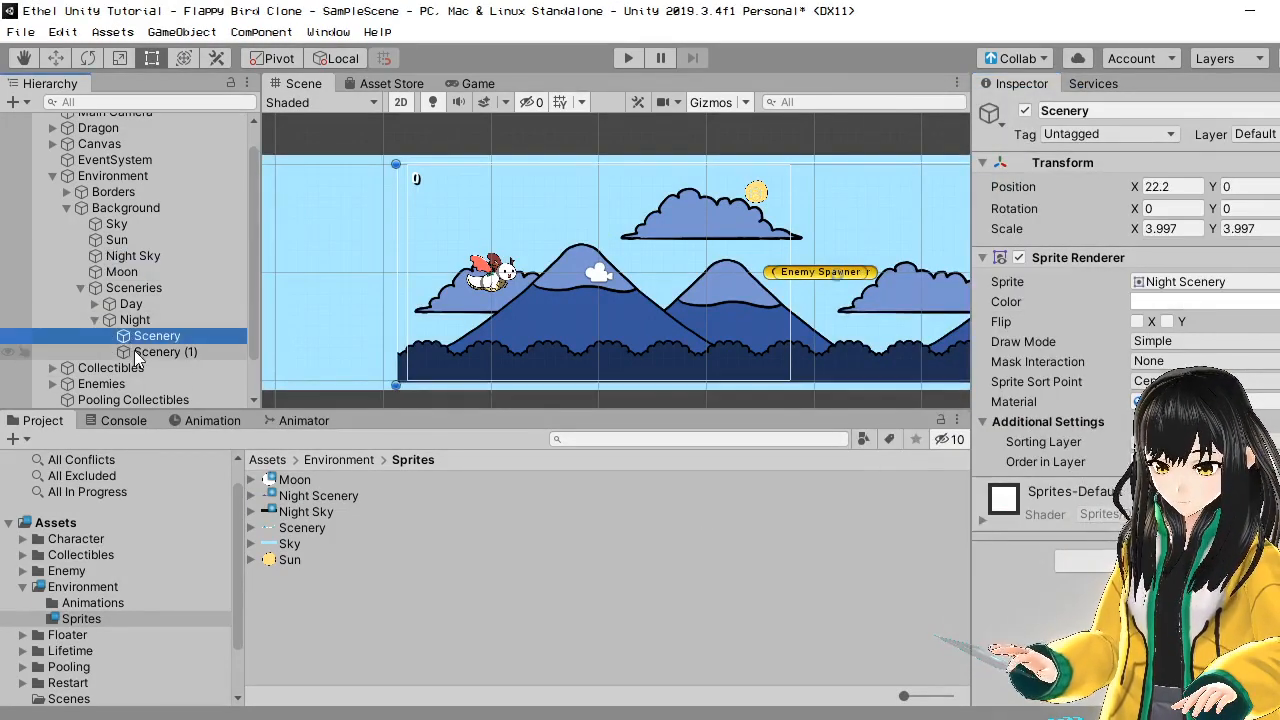
pyautogui.keyDown('ctrl'); pyautogui.click(165, 352); pyautogui.keyUp('ctrl')
pyautogui.click(1205, 301)
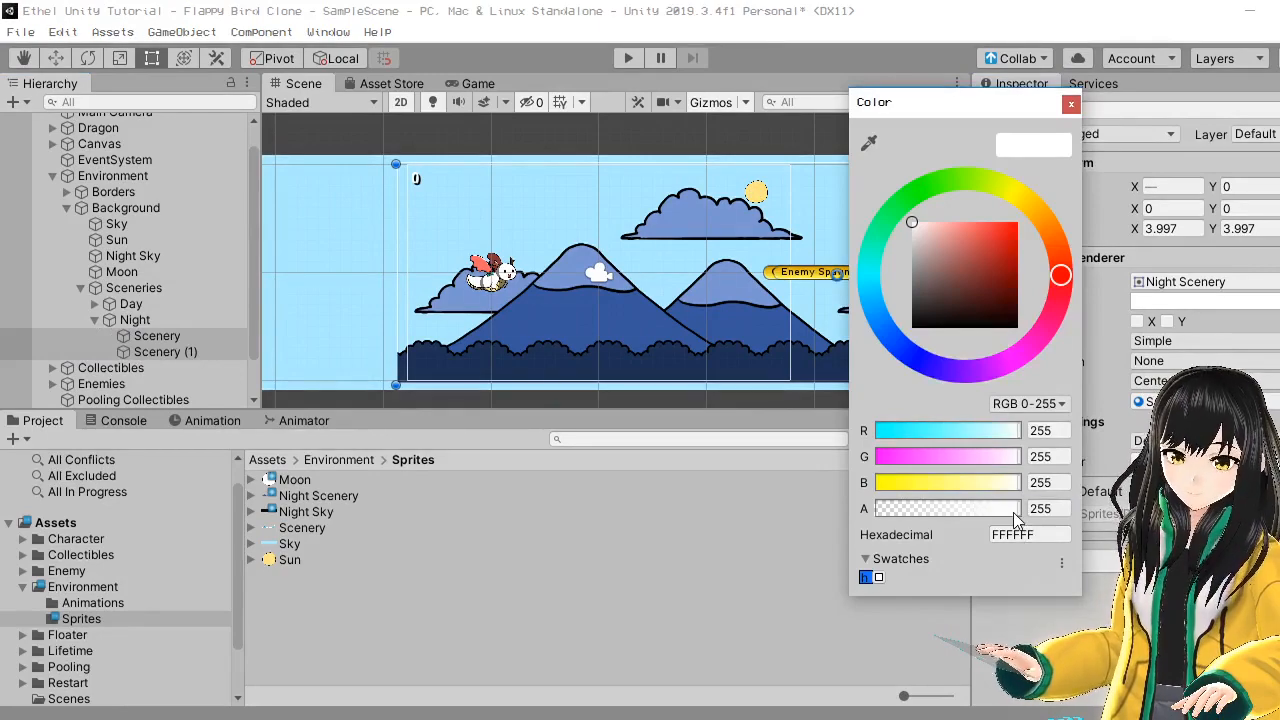
pyautogui.moveTo(1013, 509); pyautogui.dragTo(727, 493)
pyautogui.click(1072, 104)
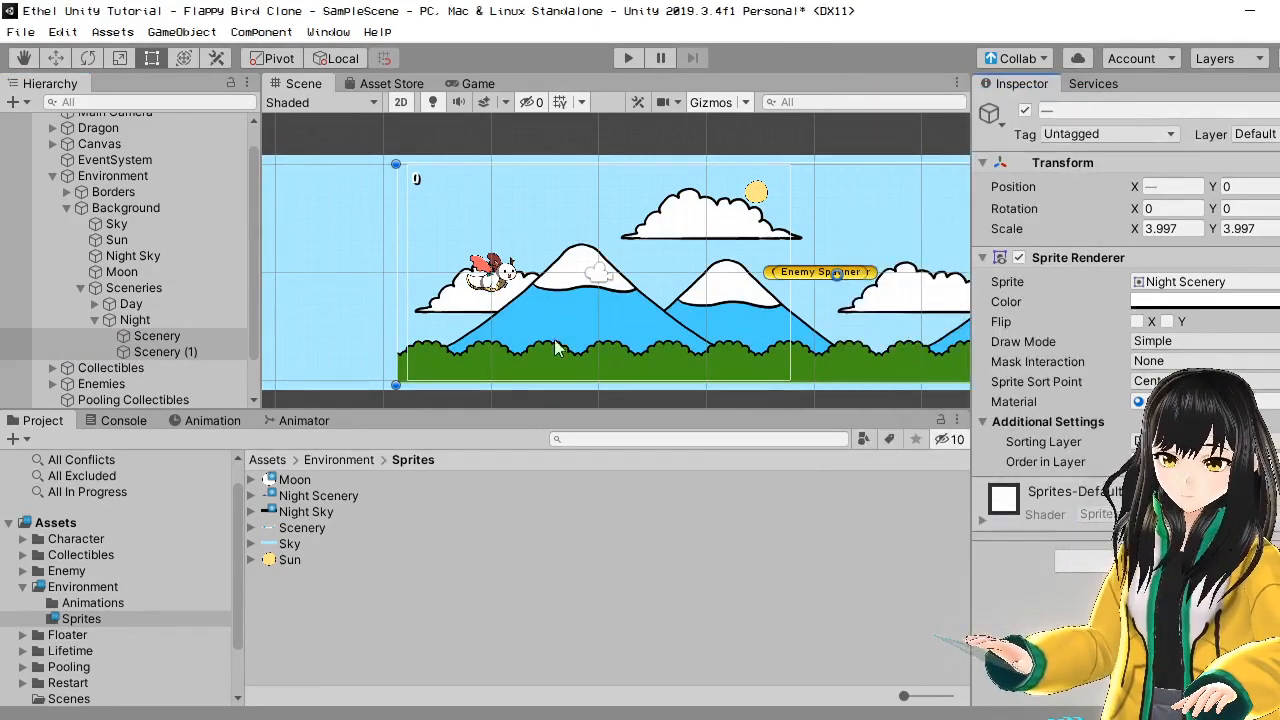
# - Save the scene and the project
pyautogui.click(20, 31)
pyautogui.click(48, 105)
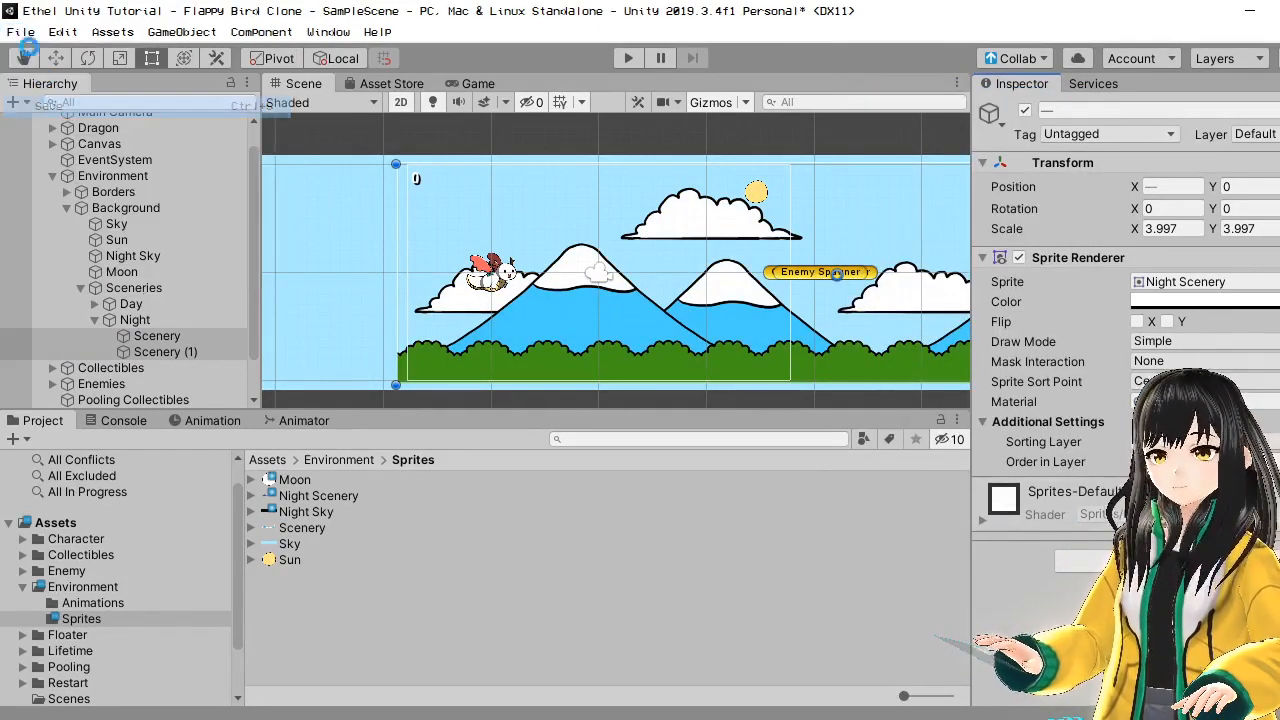
pyautogui.click(20, 31)
pyautogui.click(76, 201)
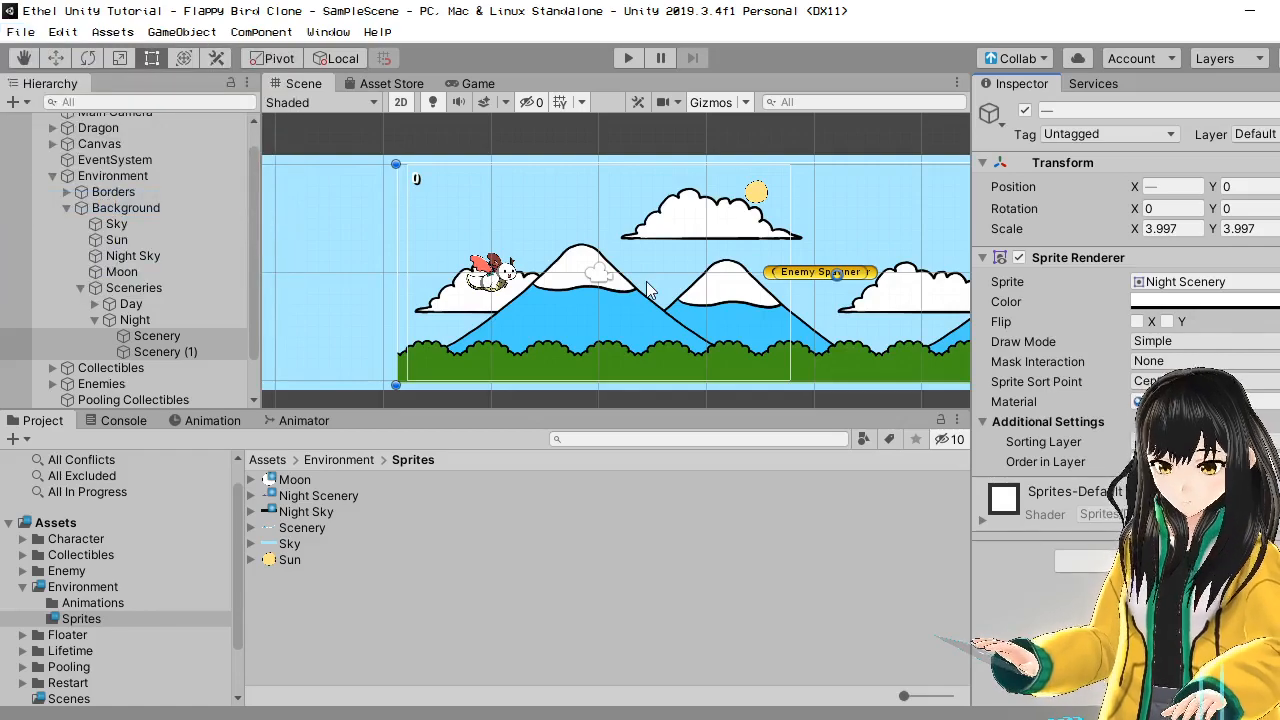
# - Open the Environment folder in the project assets
pyautogui.click(614, 532)
pyautogui.click(514, 584)
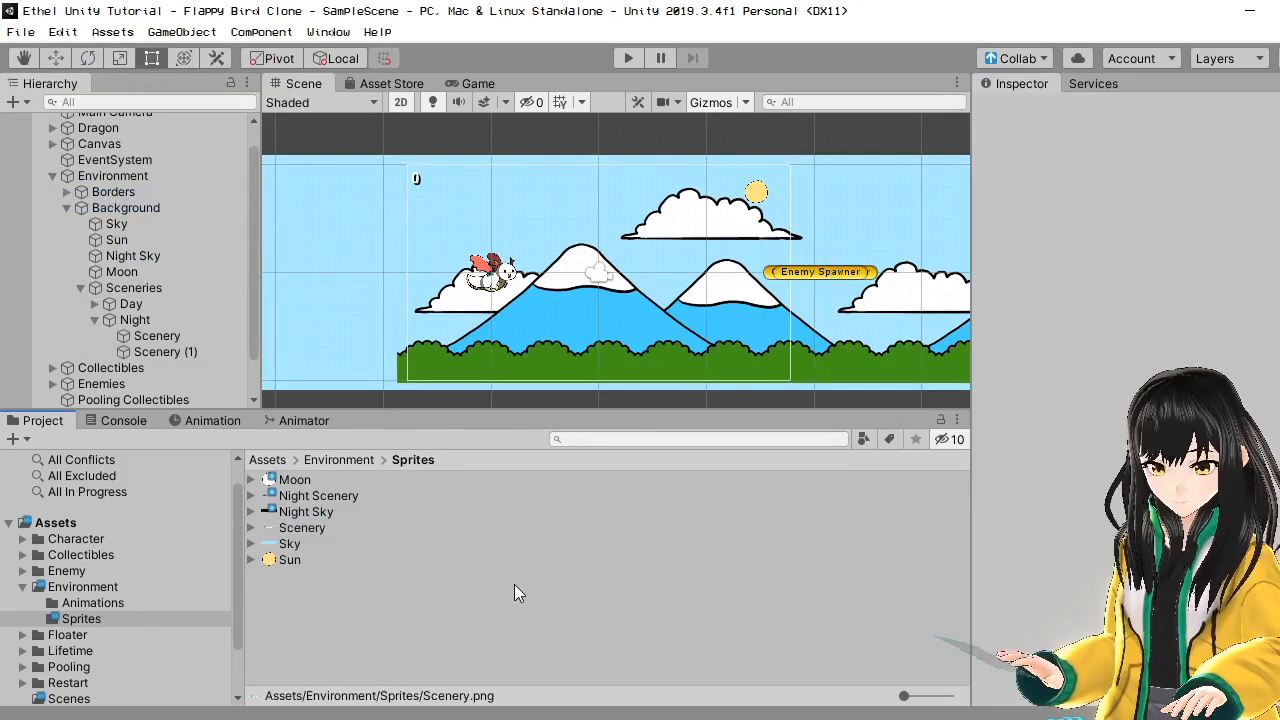
pyautogui.click(104, 588)
pyautogui.rightClick(281, 592)
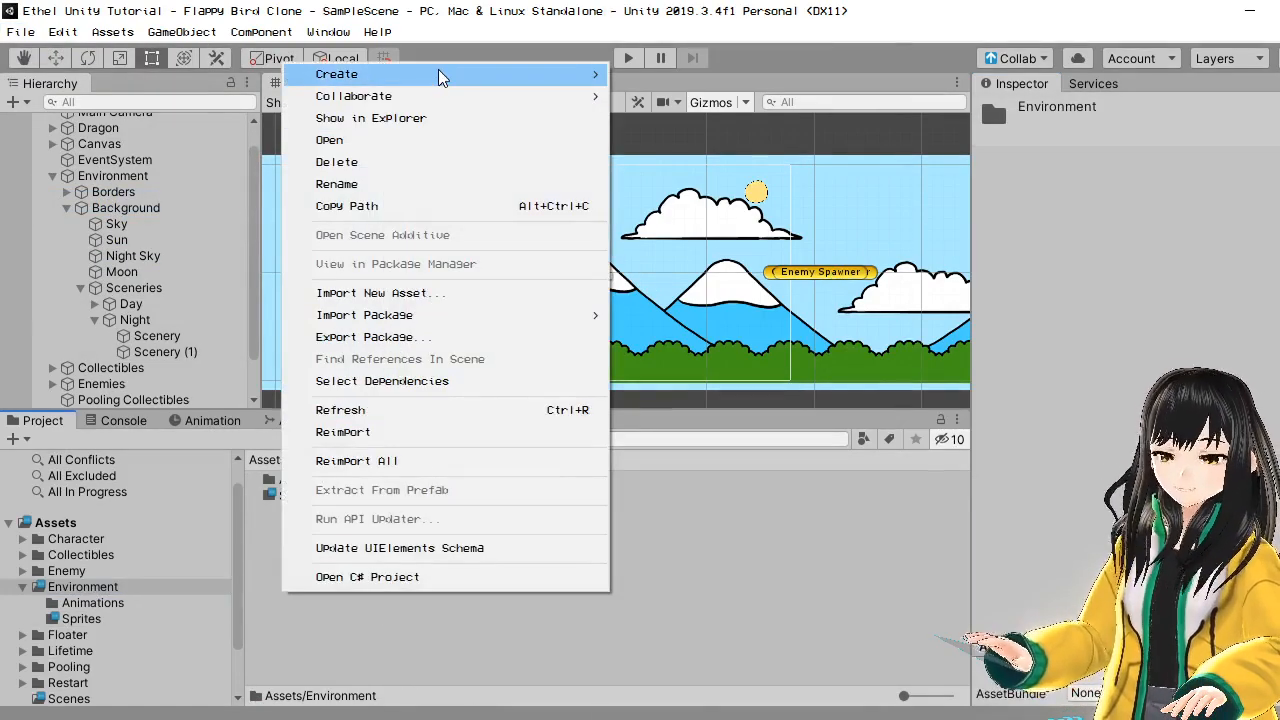
pyautogui.moveTo(400, 74)
pyautogui.click(735, 62)
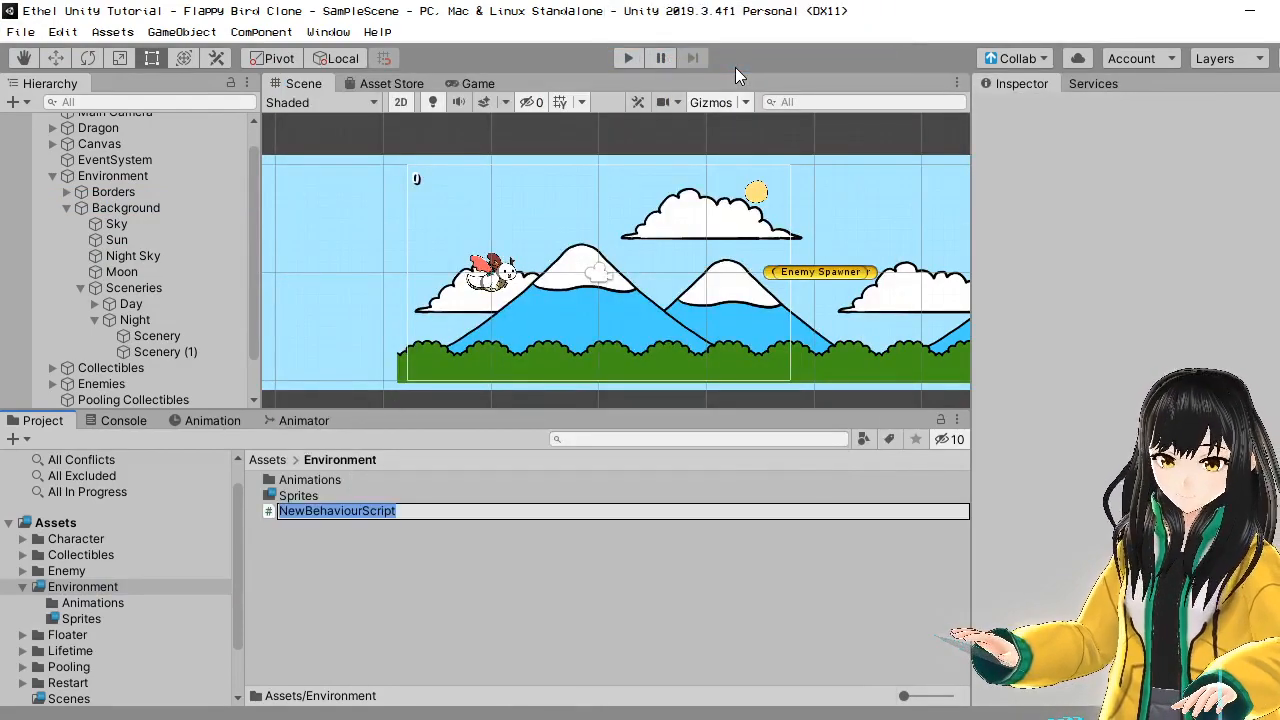
pyautogui.press('Escape')
pyautogui.rightClick(533, 680)
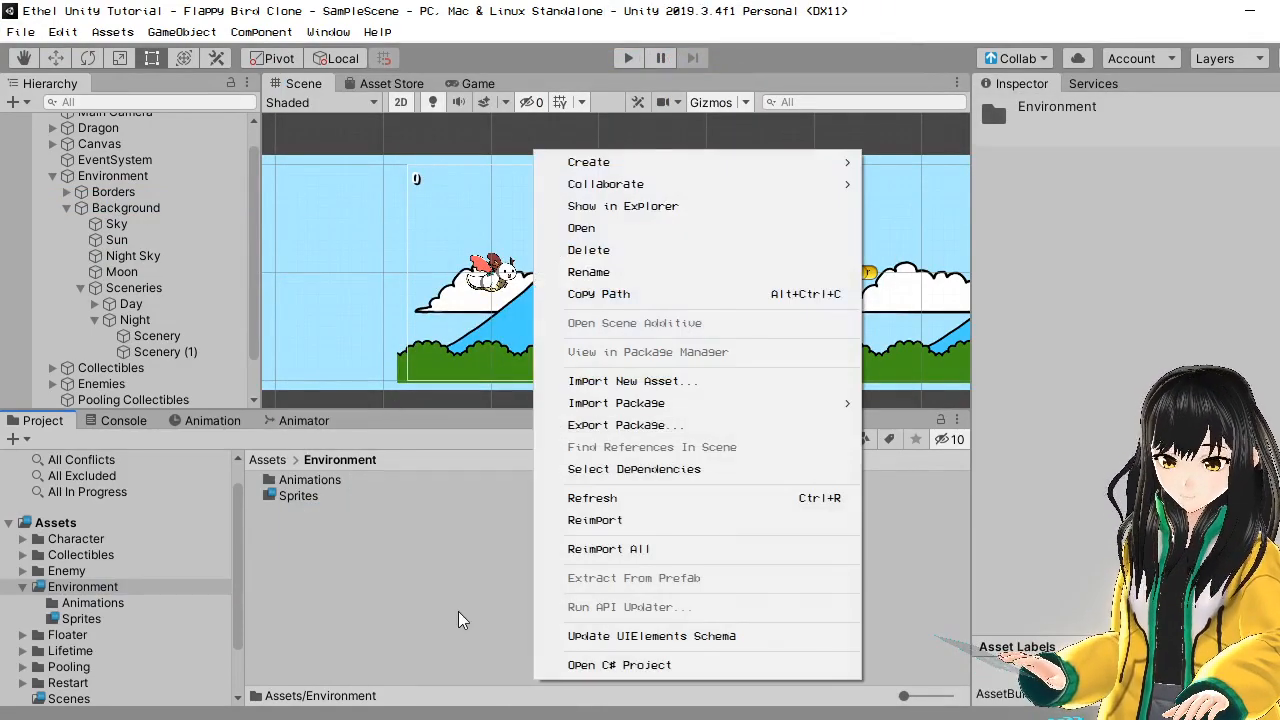
pyautogui.moveTo(663, 163)
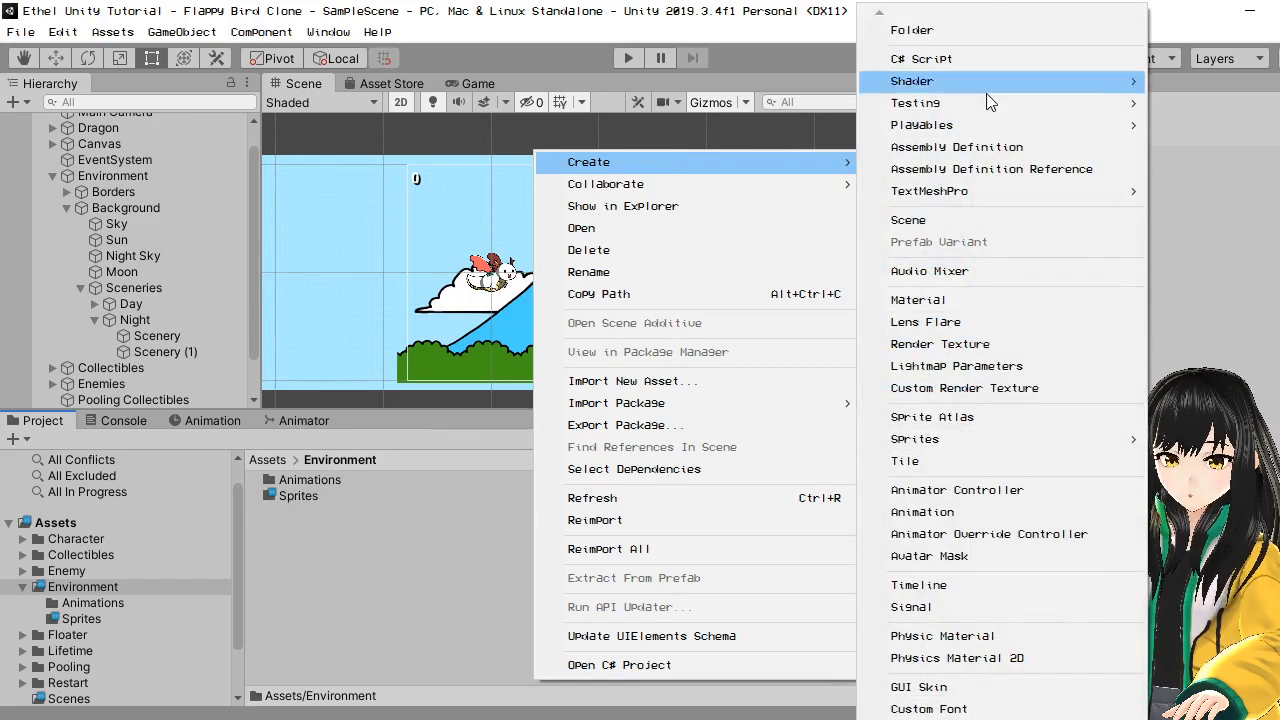
pyautogui.click(786, 62)
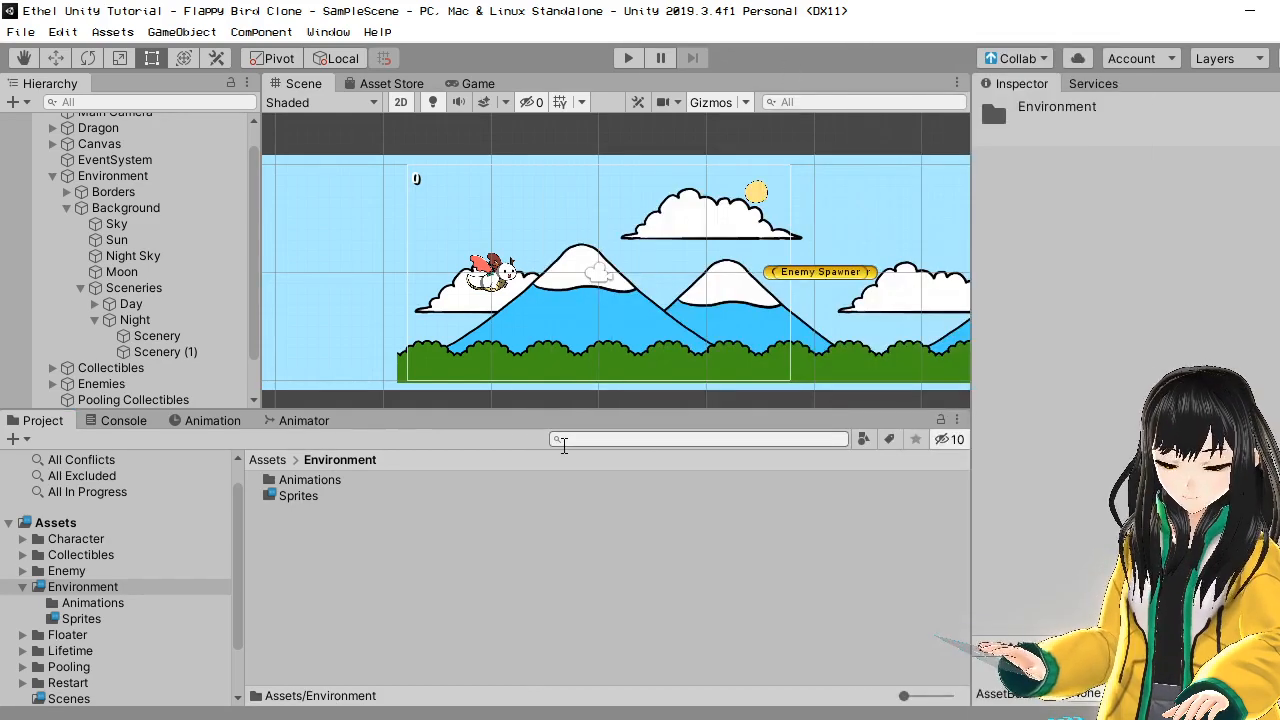
# - Select the Background object and dock the Animator window beside the Game view to show the Scenery controller
pyautogui.click(80, 288)
pyautogui.click(148, 226)
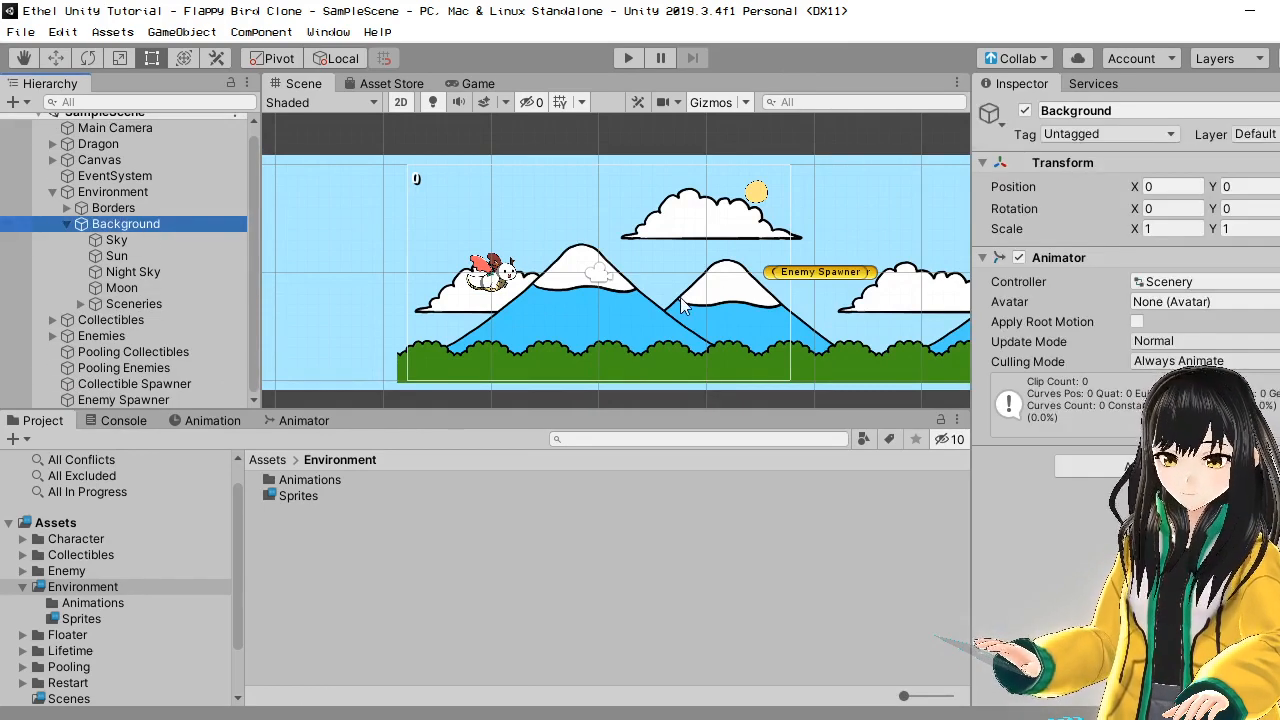
pyautogui.moveTo(680, 306); pyautogui.dragTo(628, 304, button='middle')
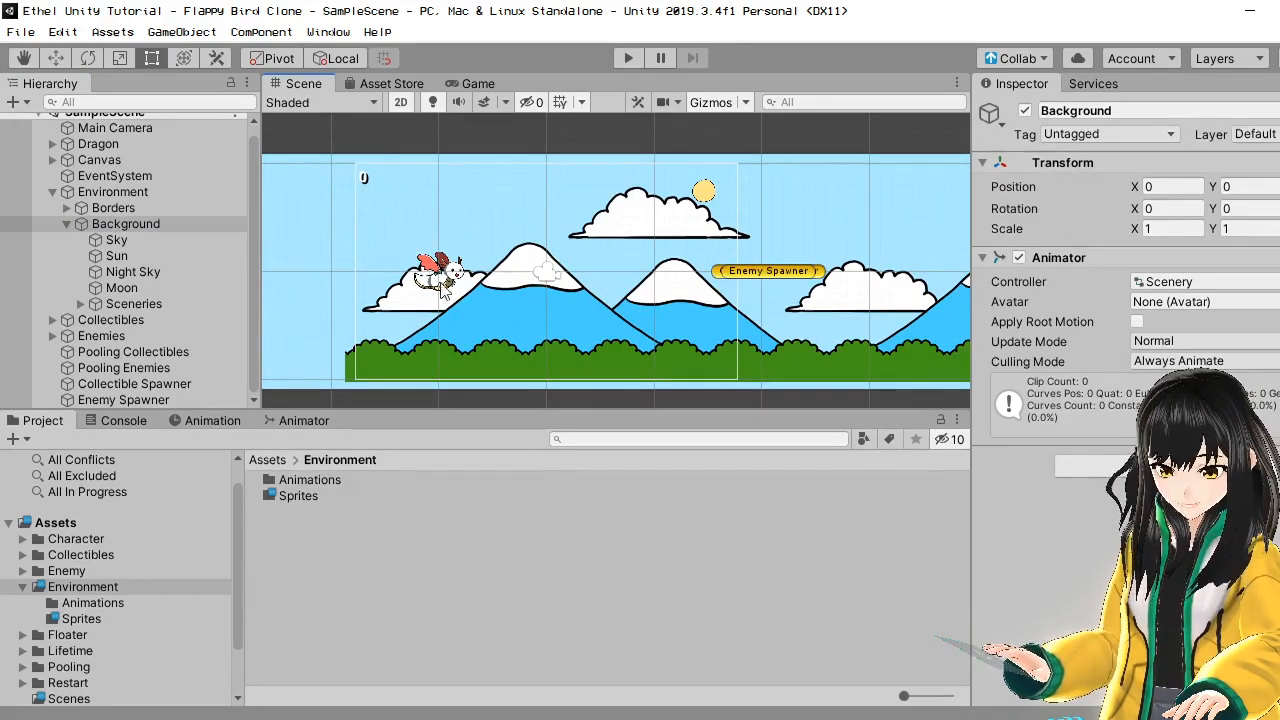
pyautogui.moveTo(290, 423); pyautogui.dragTo(532, 74)
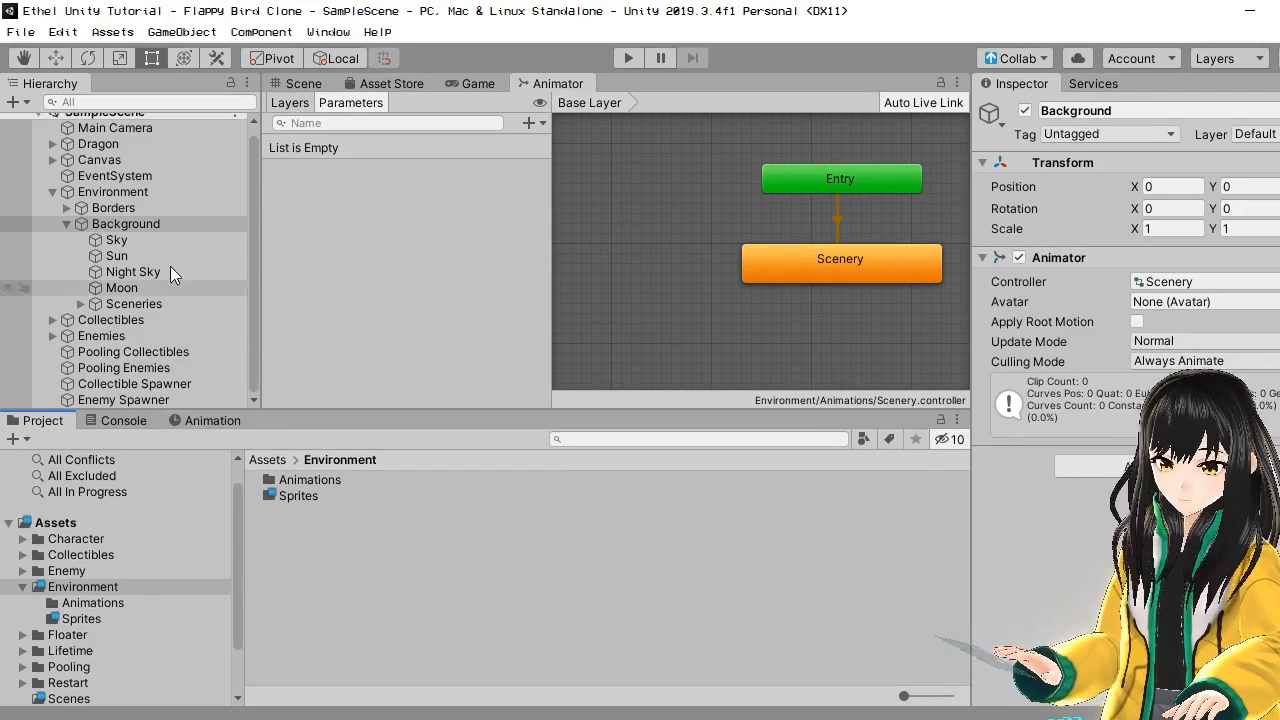
# - Create a new animation clip named Transition Day in the Environment Animations folder
pyautogui.doubleClick(338, 480)
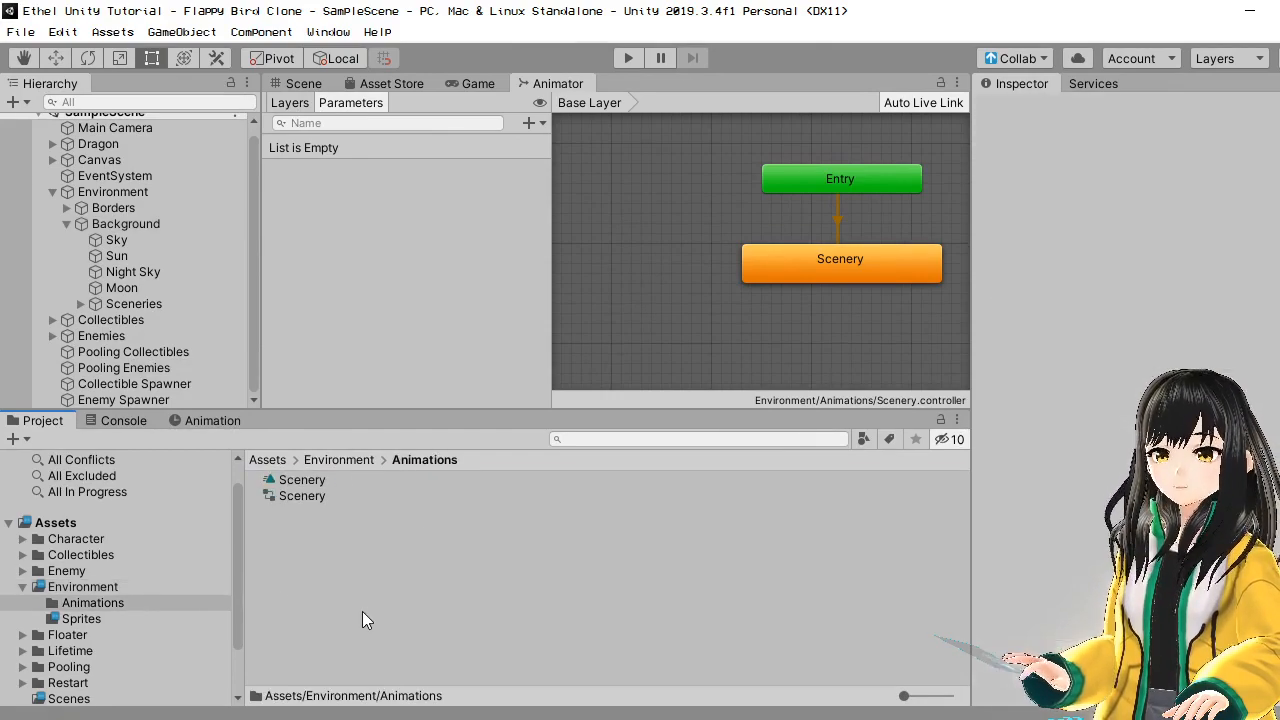
pyautogui.rightClick(362, 611)
pyautogui.moveTo(481, 95)
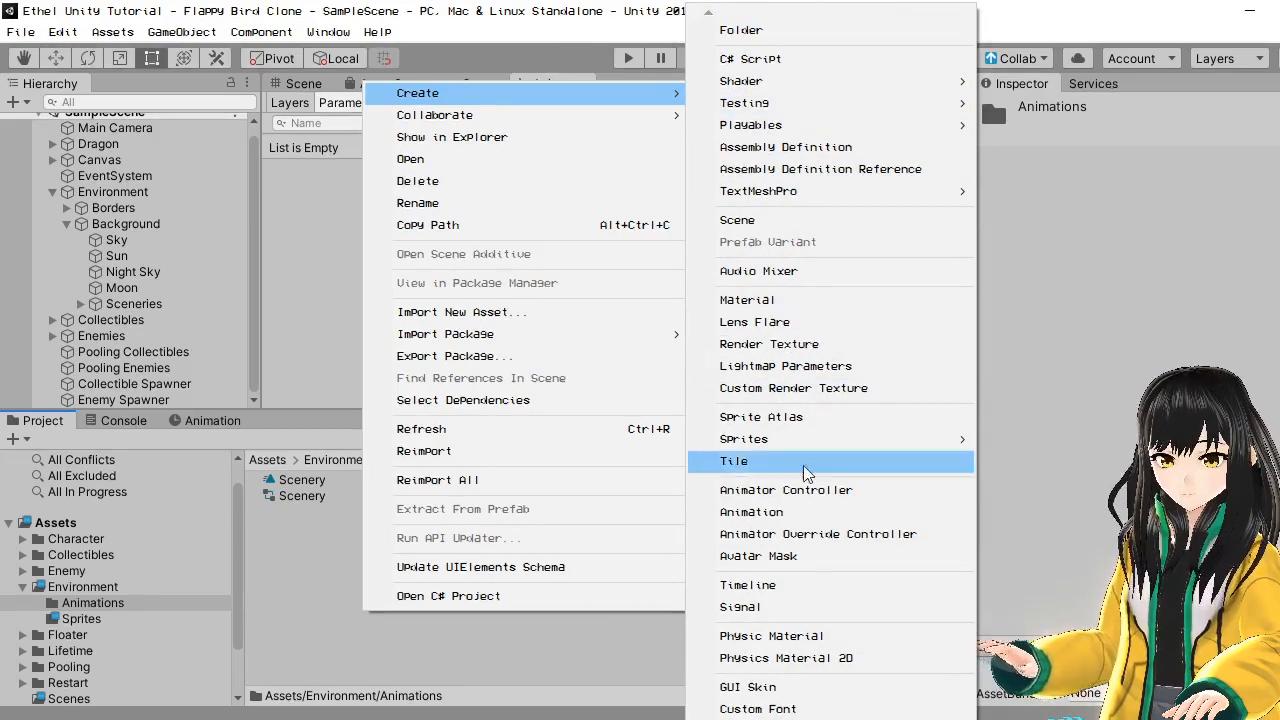
pyautogui.click(809, 514)
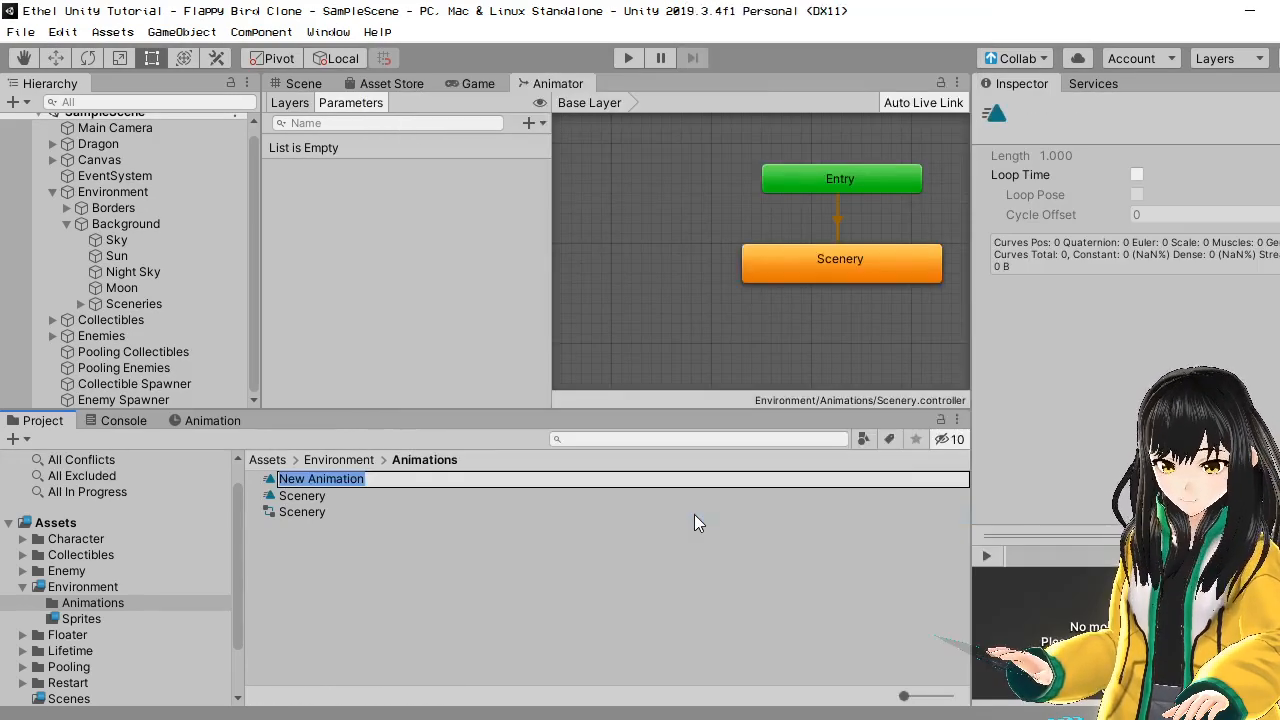
pyautogui.write('Sce')
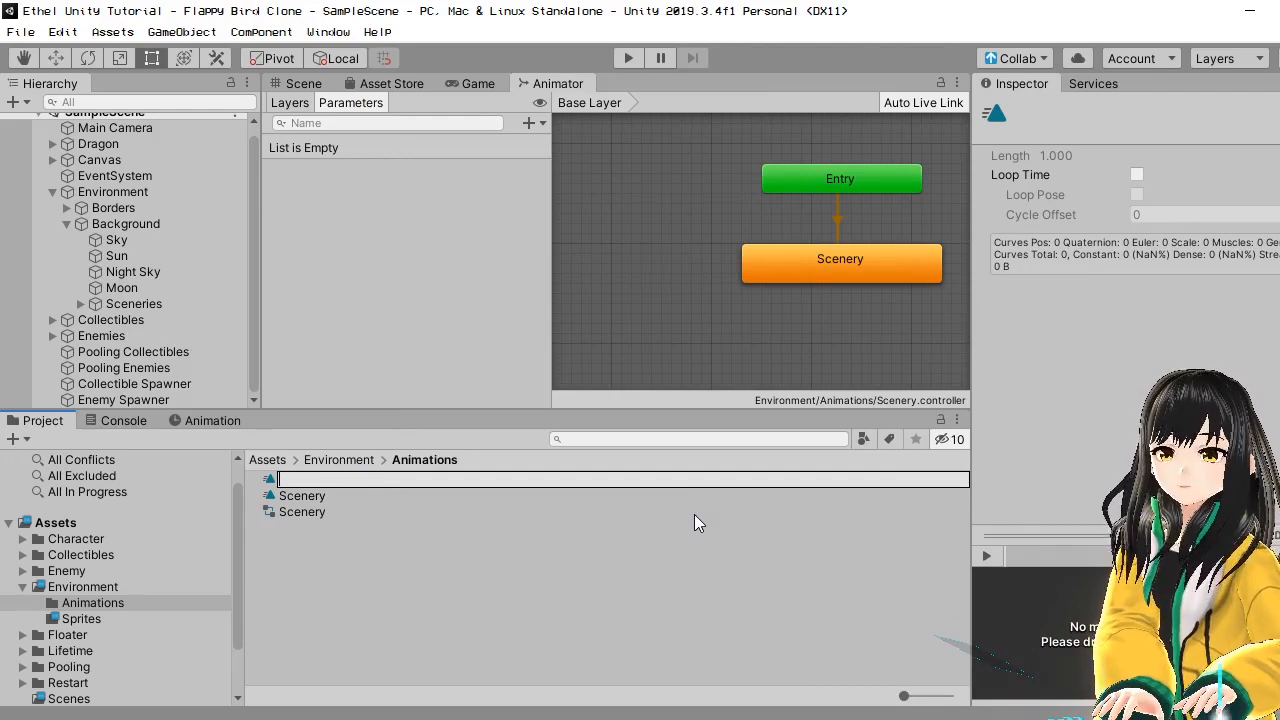
pyautogui.write('Tran')
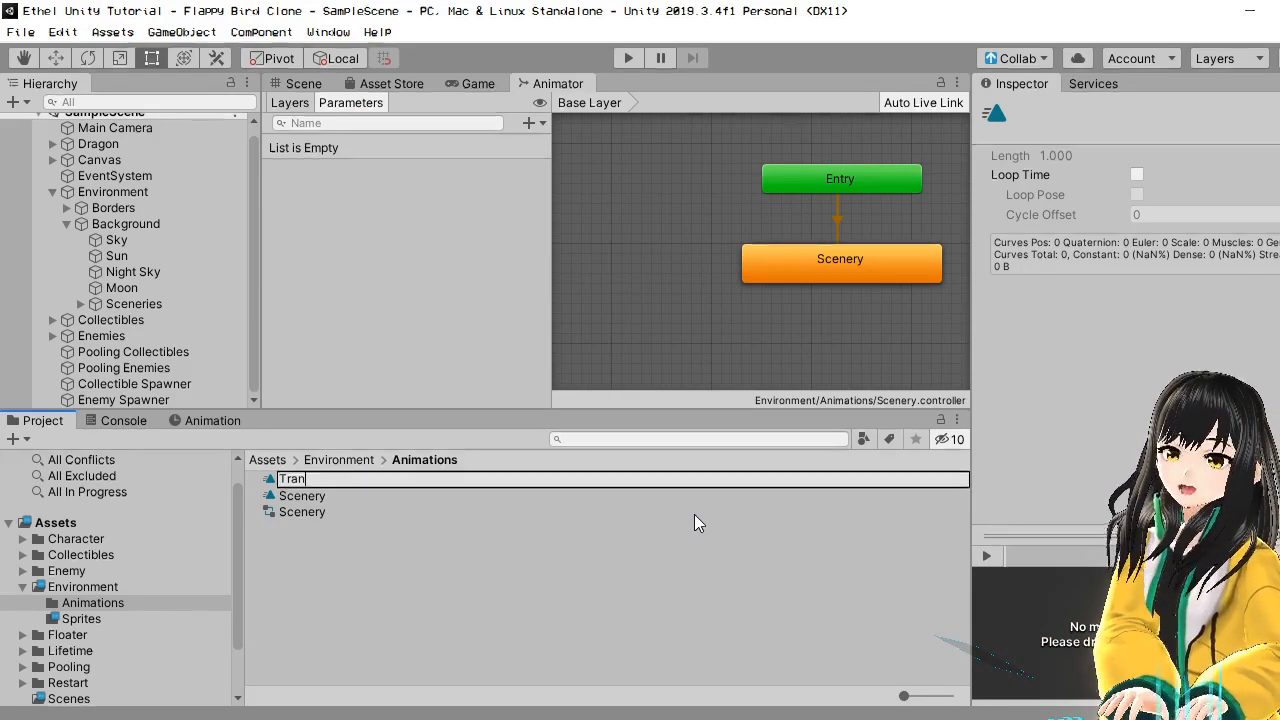
pyautogui.write('sition Day')
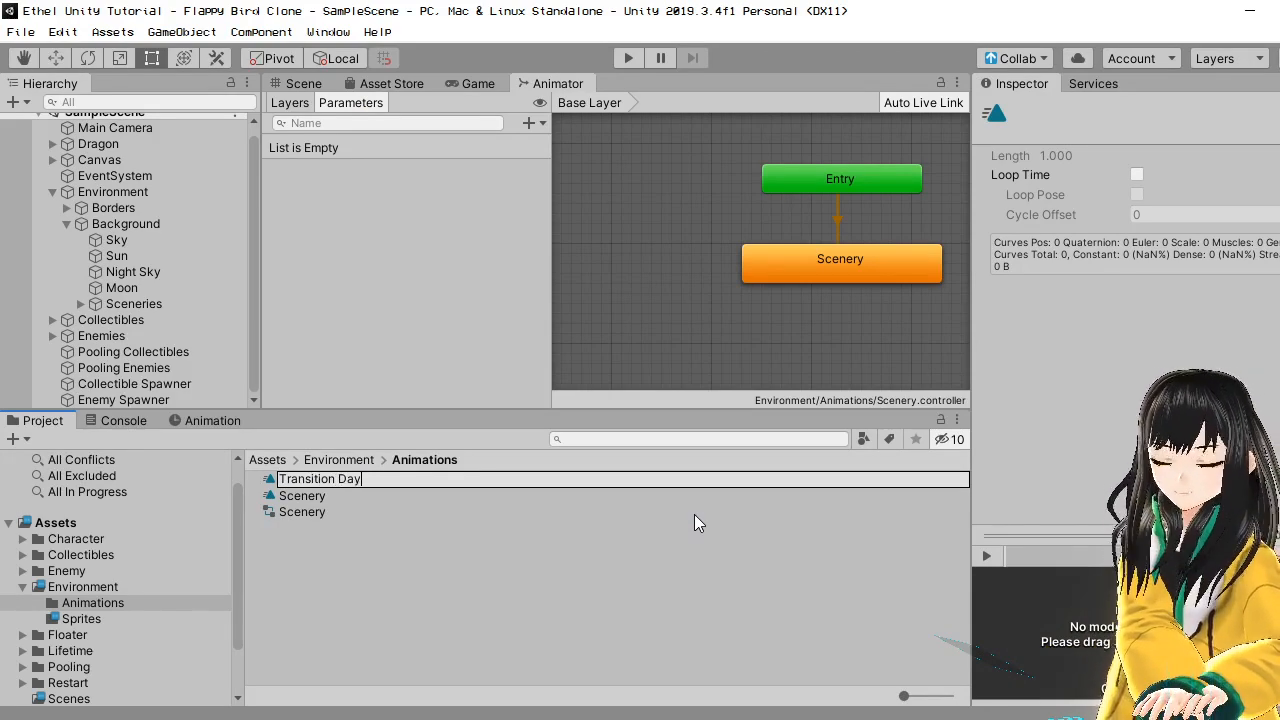
pyautogui.press('Return')
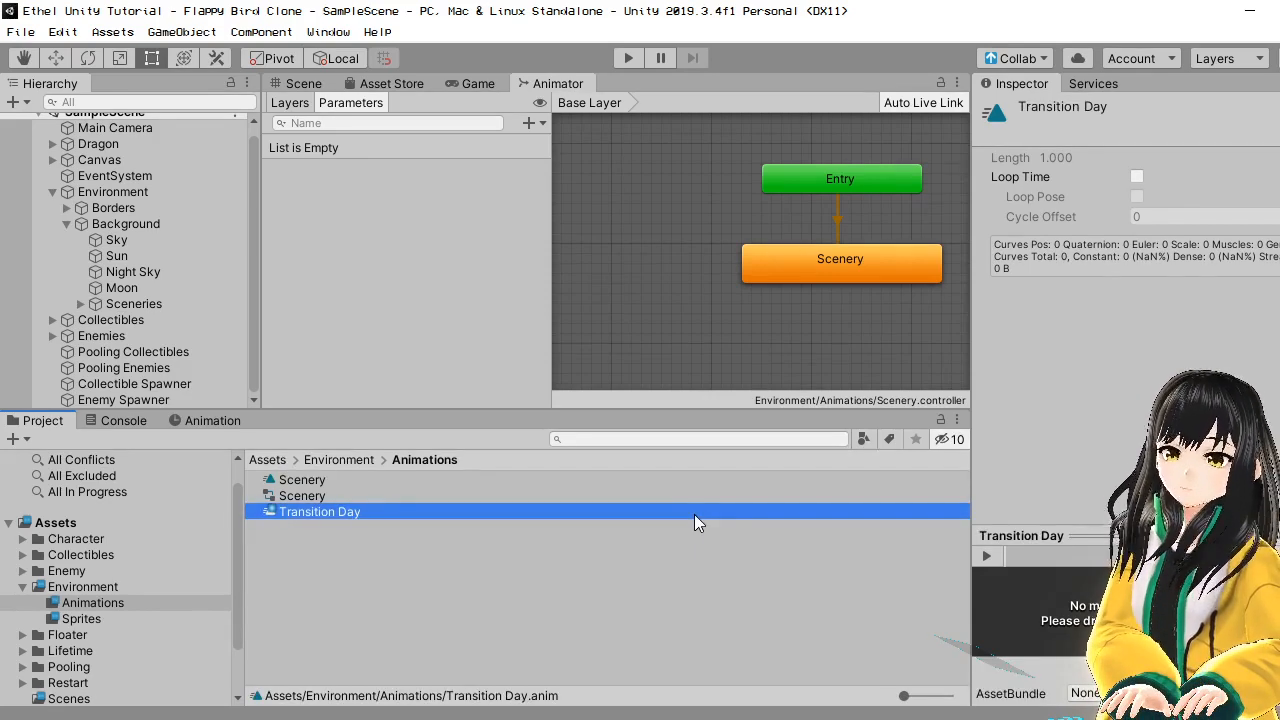
# - Duplicate the Transition Day animation clip and rename the copy as Transition Night
pyautogui.hotkey('ctrl', 'd')
pyautogui.press('F2')
pyautogui.moveTo(341, 512); pyautogui.dragTo(408, 514)
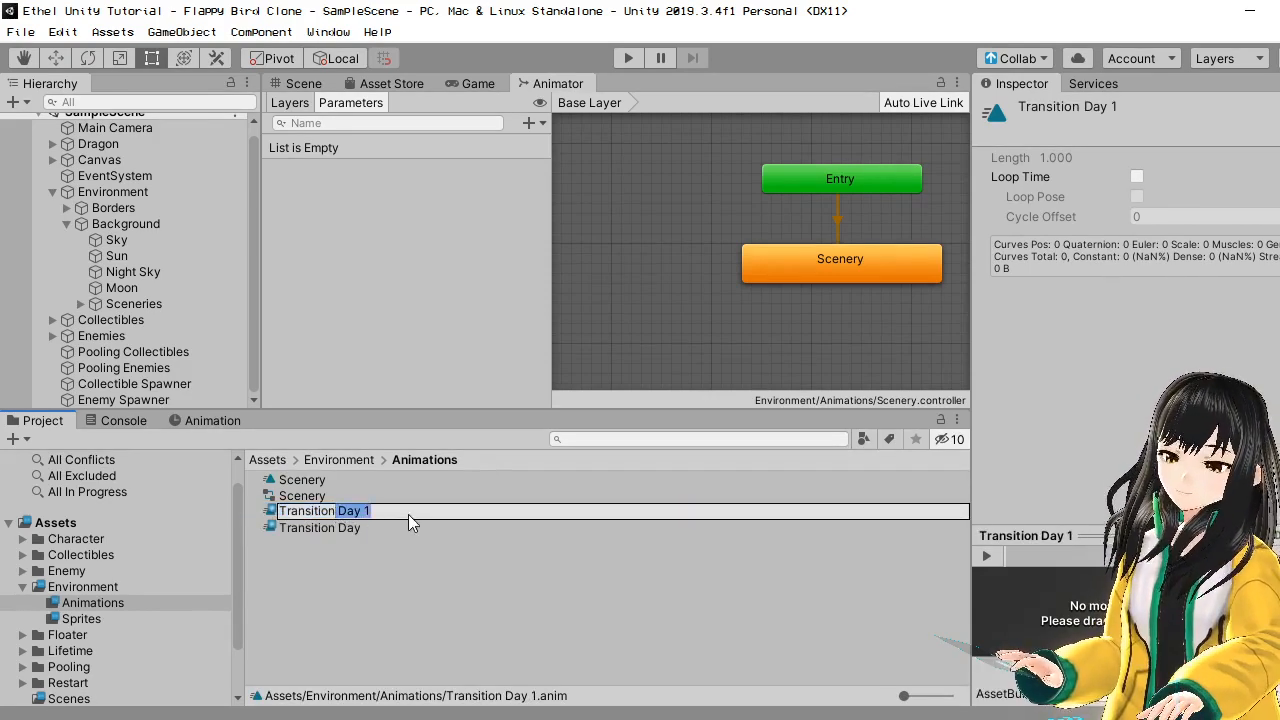
pyautogui.press('BackSpace')
pyautogui.write('Night')
pyautogui.press('Return')
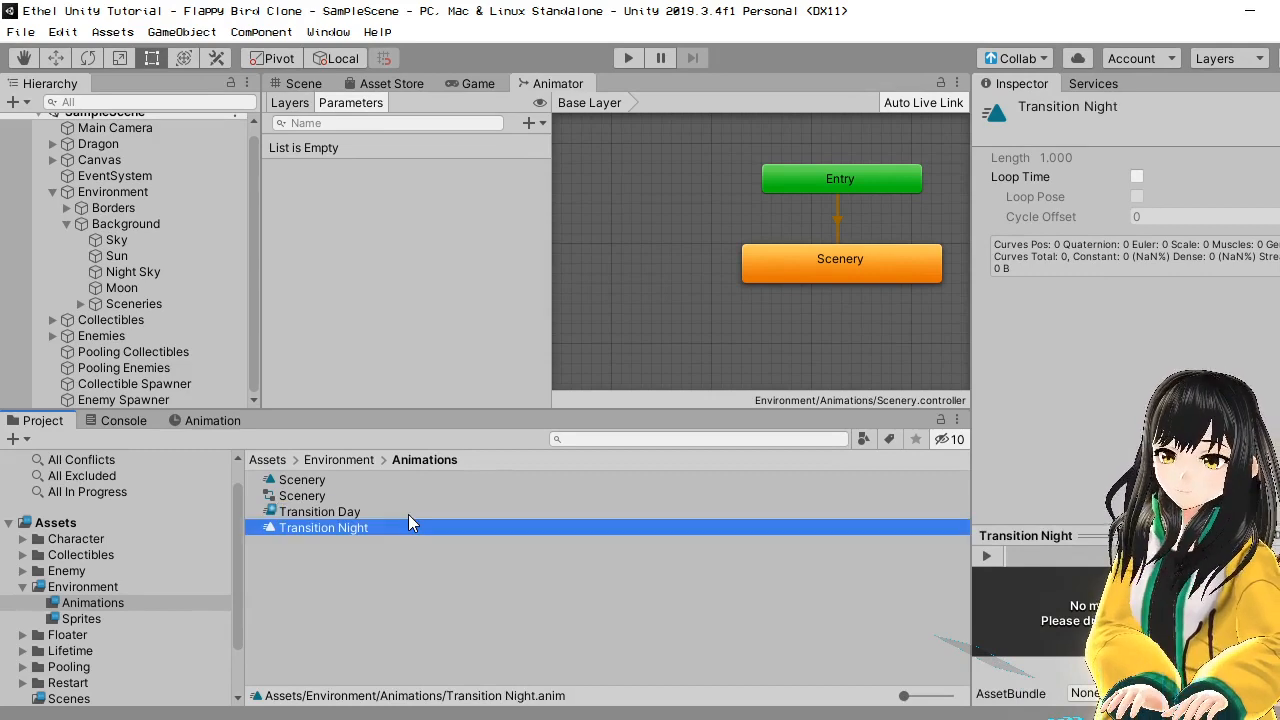
# - Add a new layer named Transition to the Background object's animator controller
pyautogui.click(300, 104)
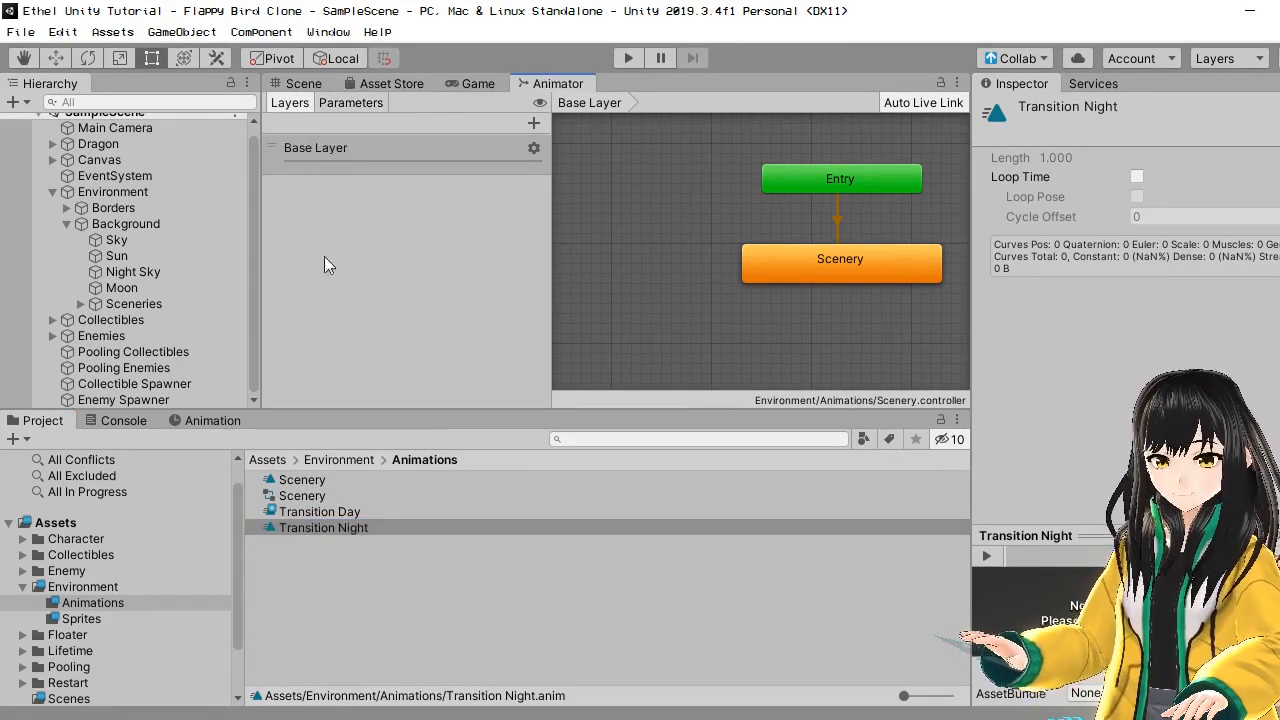
pyautogui.click(154, 224)
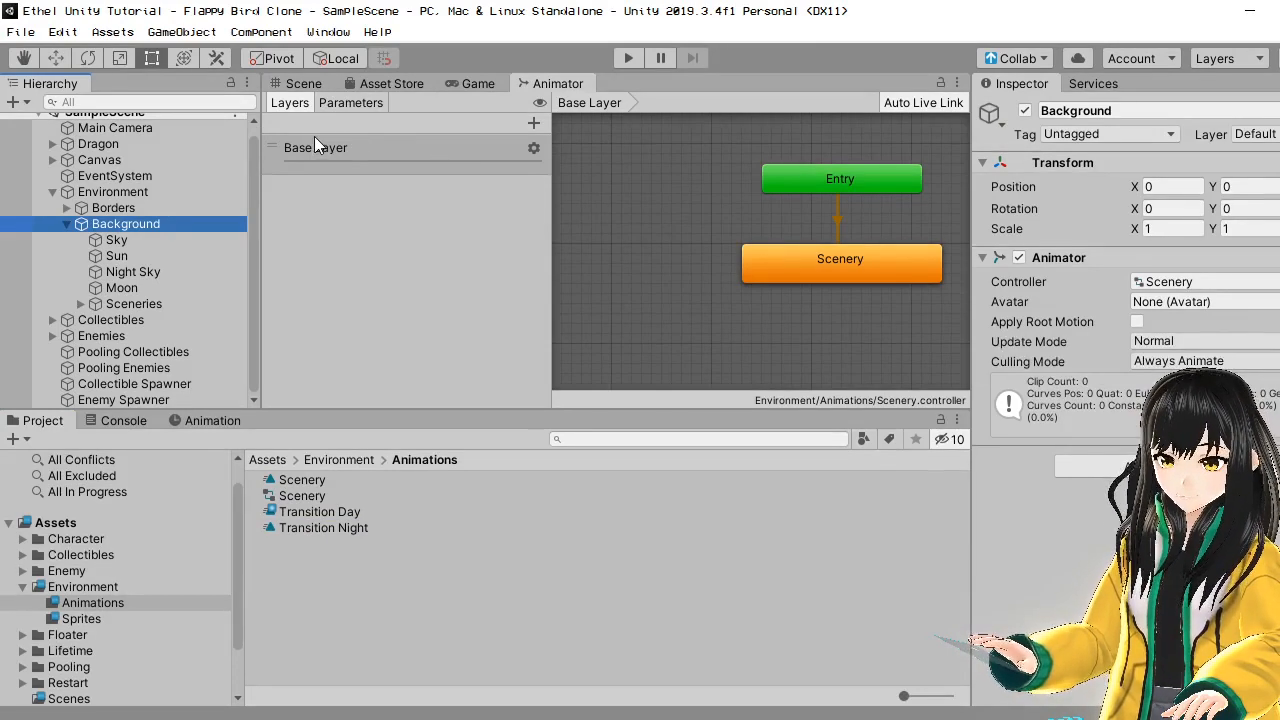
pyautogui.click(536, 121)
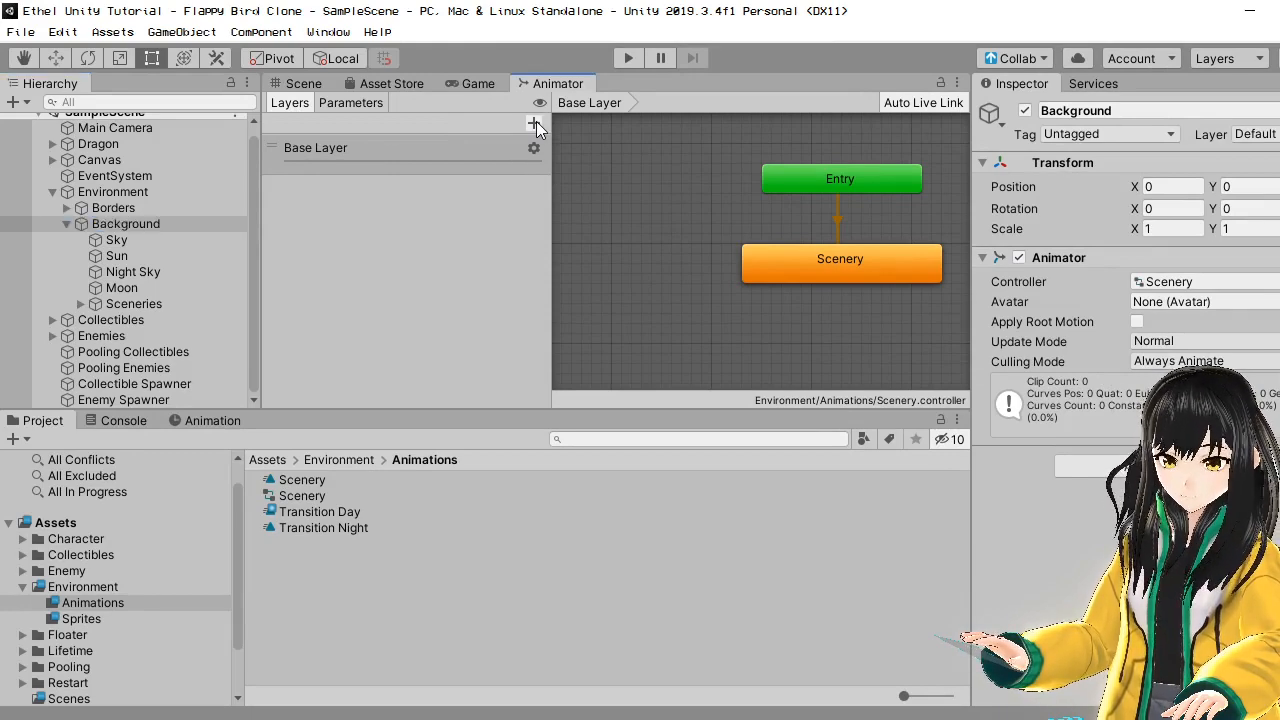
pyautogui.click(535, 122)
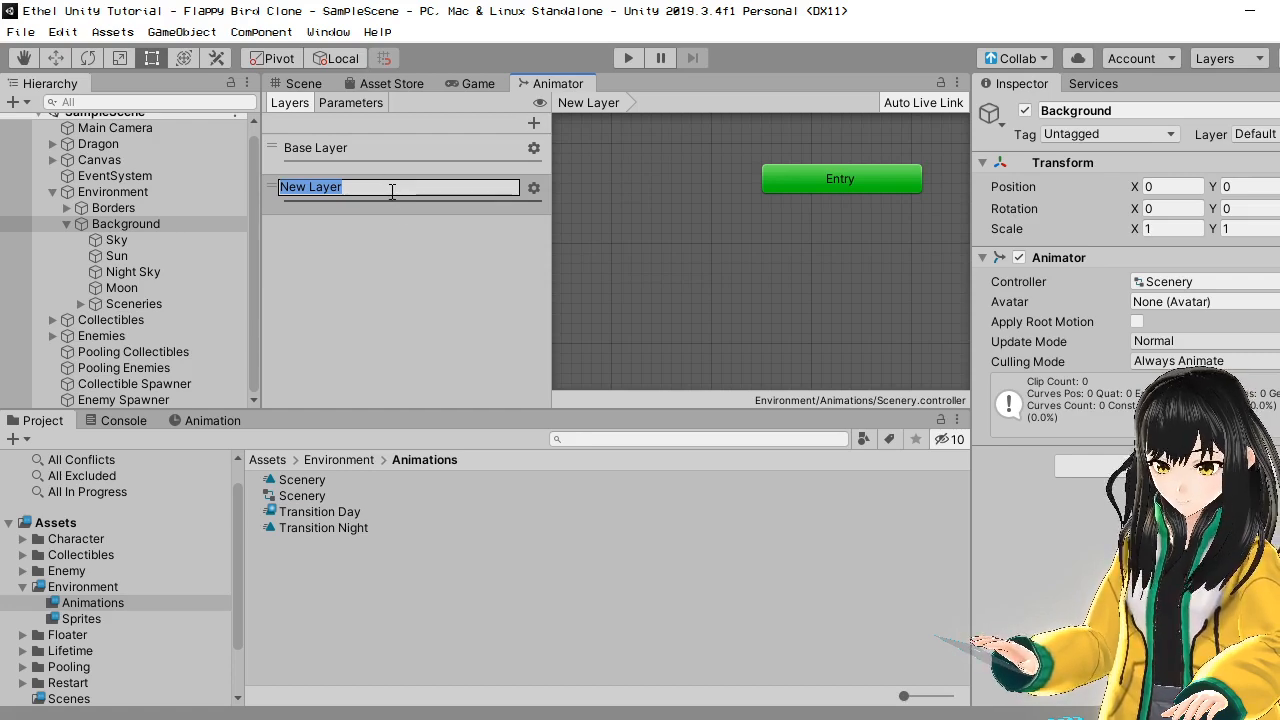
pyautogui.write('Transition')
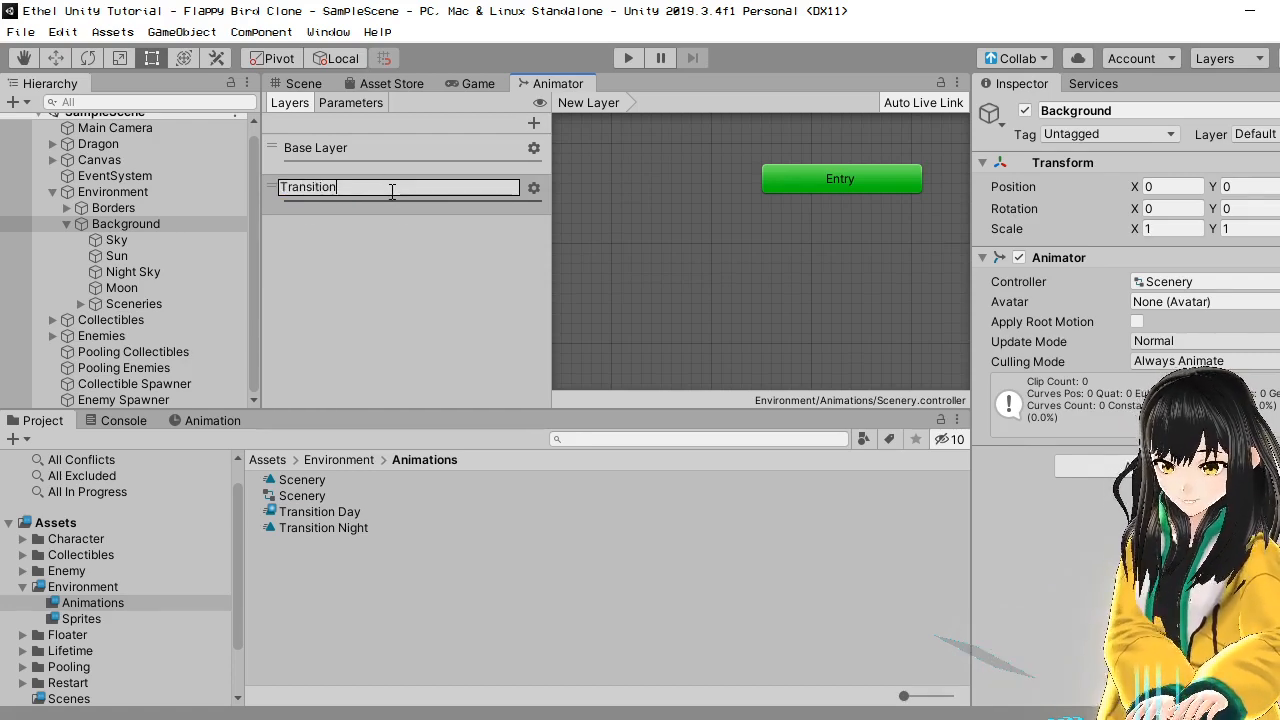
pyautogui.press('Return')
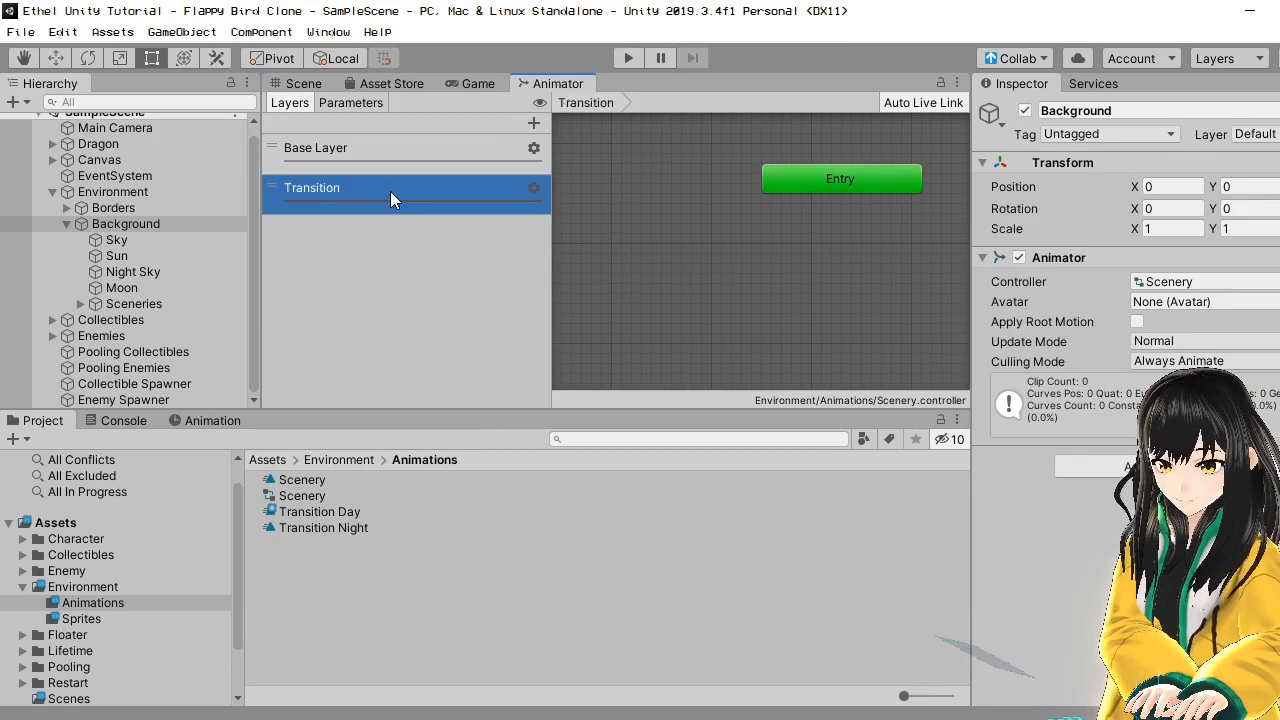
# - Set the Transition layer's weight to 1
pyautogui.click(533, 189)
pyautogui.moveTo(665, 191); pyautogui.dragTo(790, 193)
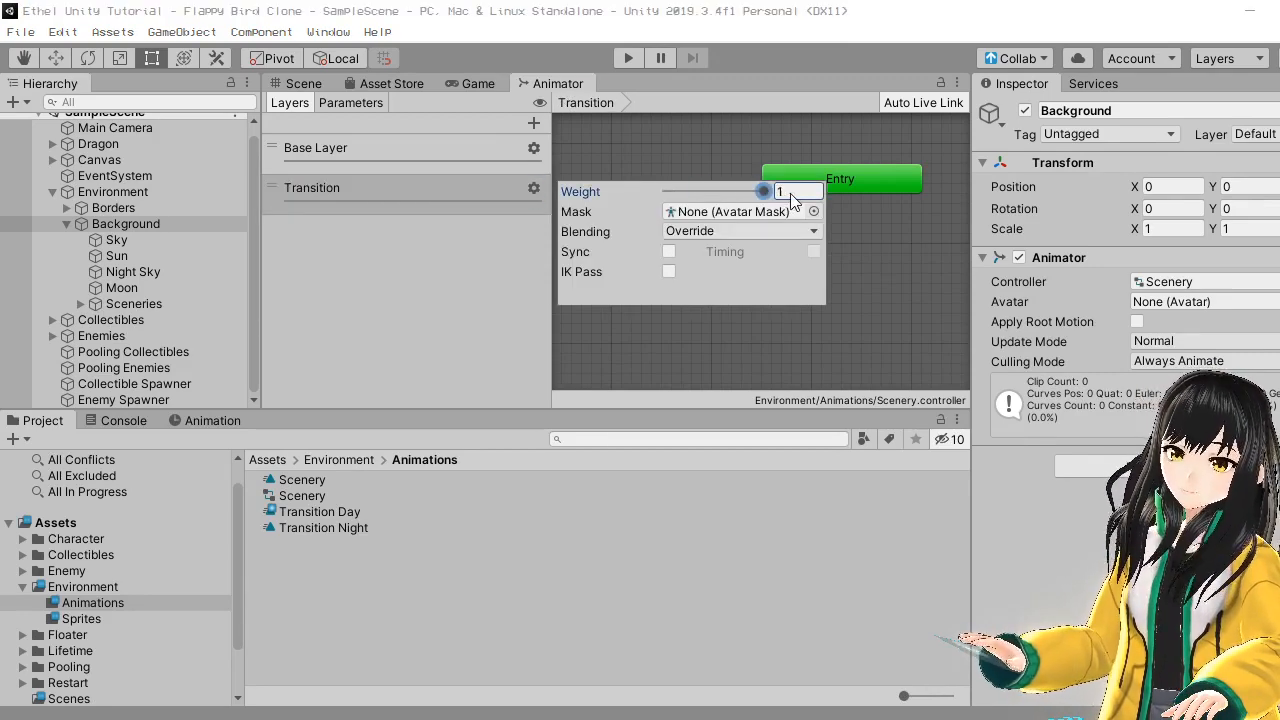
pyautogui.click(524, 247)
pyautogui.moveTo(827, 289); pyautogui.dragTo(759, 304, button='middle')
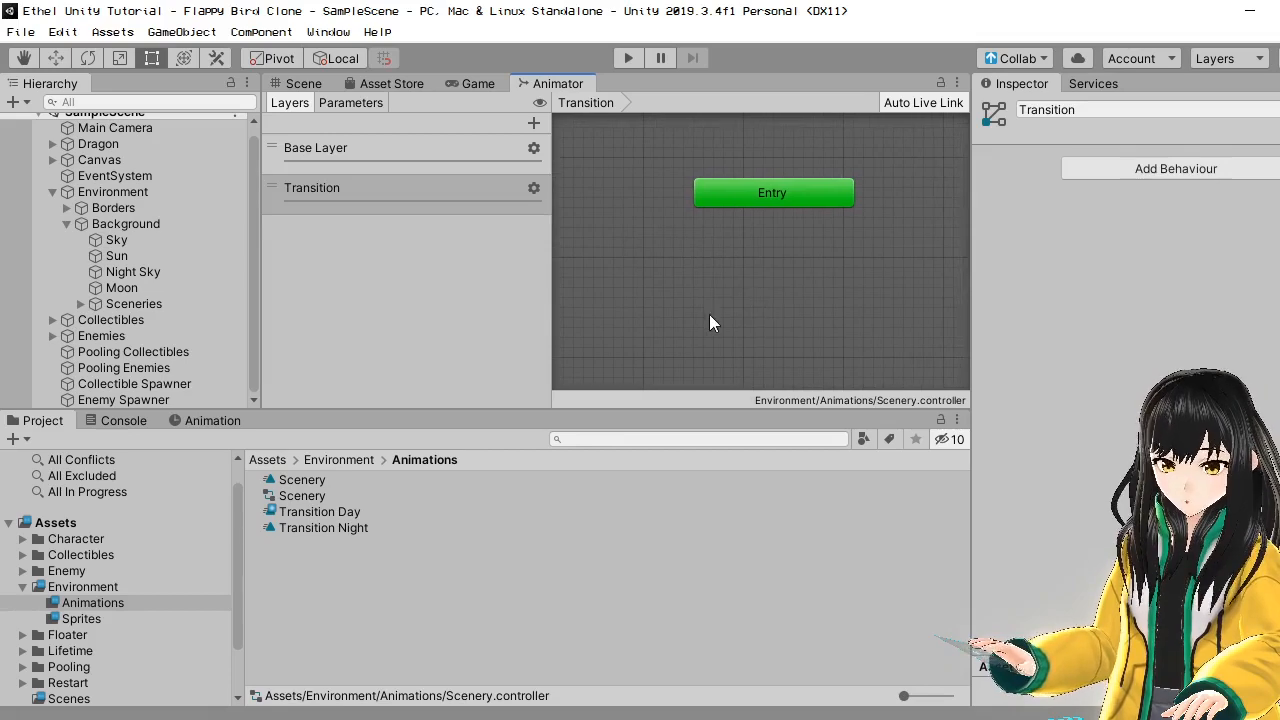
# - Delete the Transition Night animation clip from the Environment Animations folder
pyautogui.click(341, 514)
pyautogui.click(347, 530)
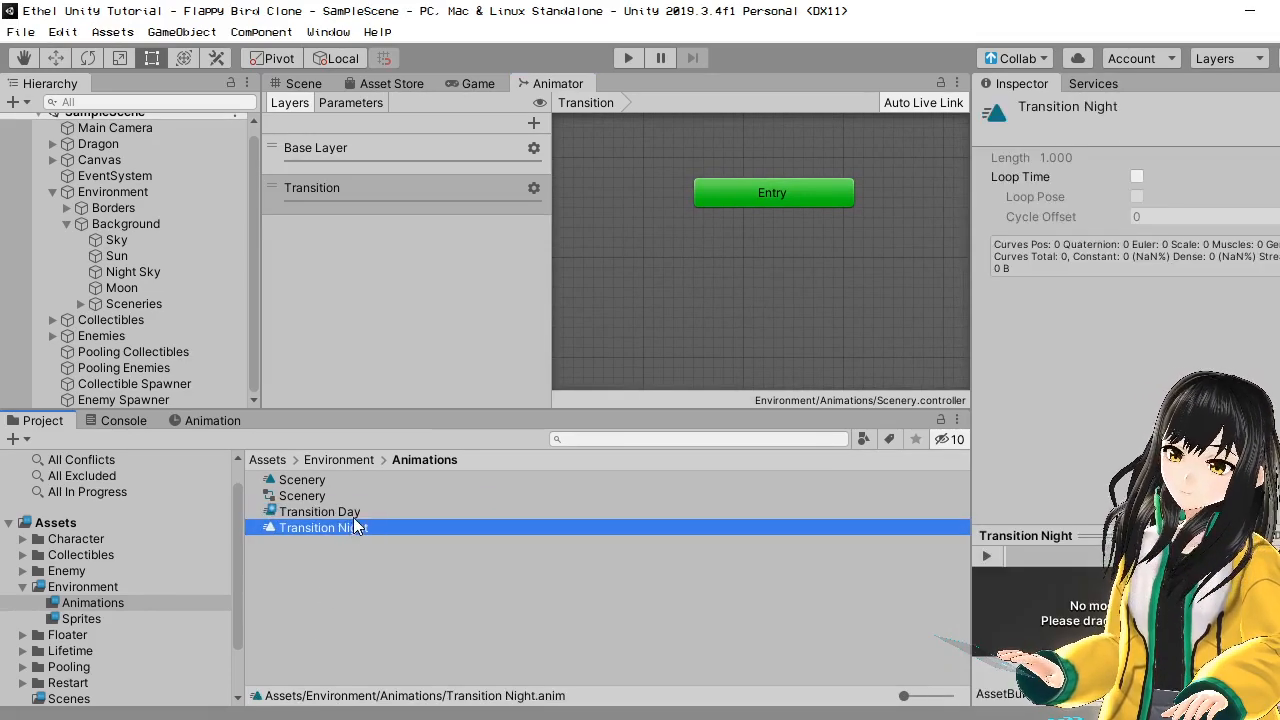
pyautogui.press('Up')
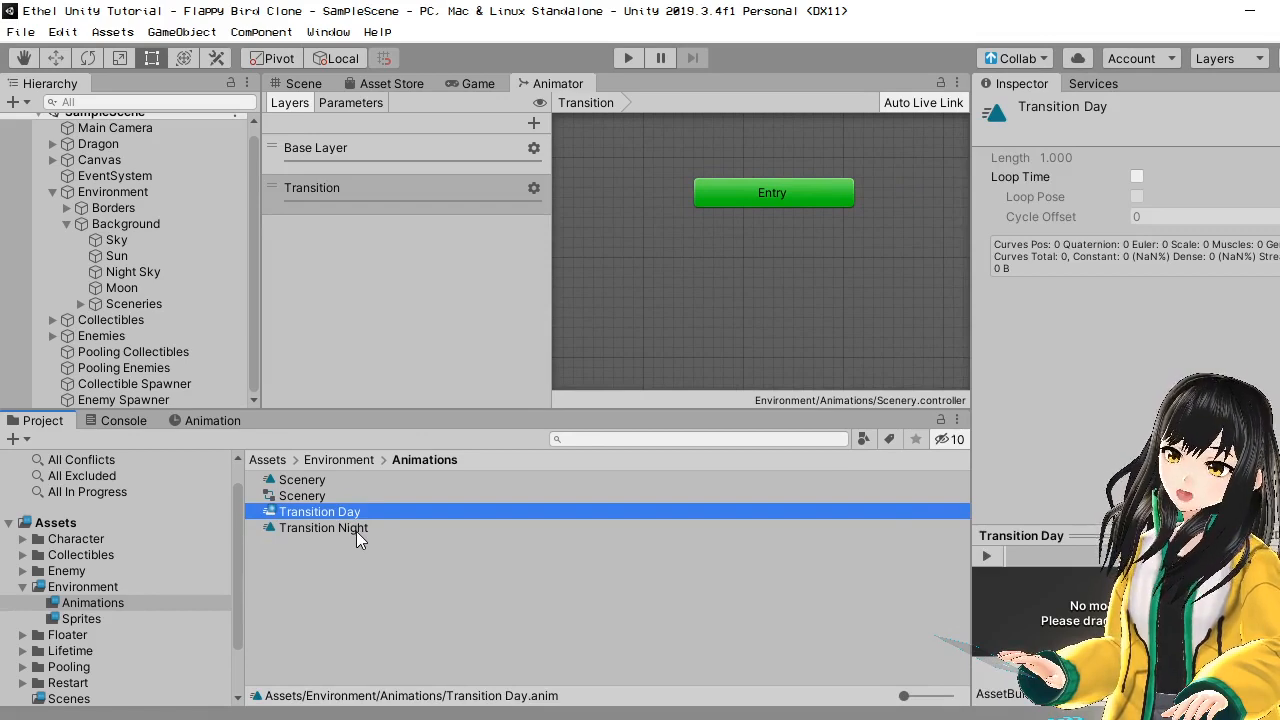
pyautogui.click(356, 530)
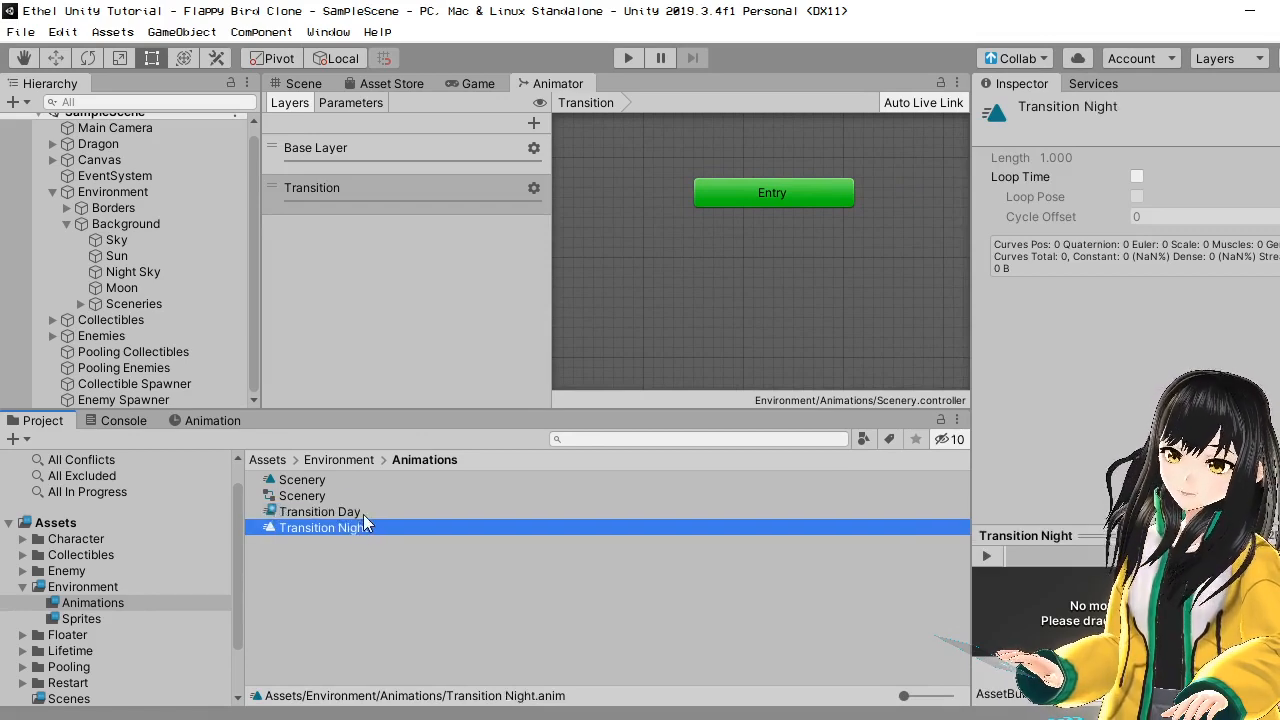
pyautogui.click(370, 514)
pyautogui.click(374, 526)
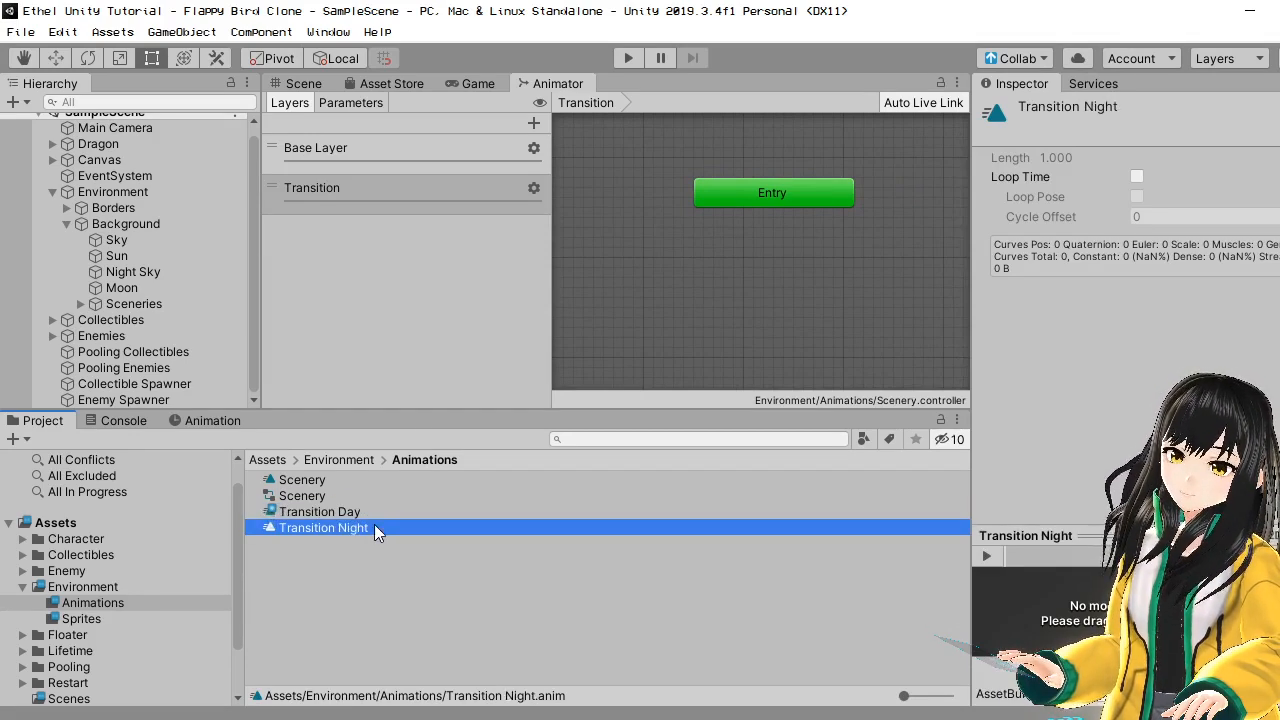
pyautogui.press('Delete')
pyautogui.click(746, 413)
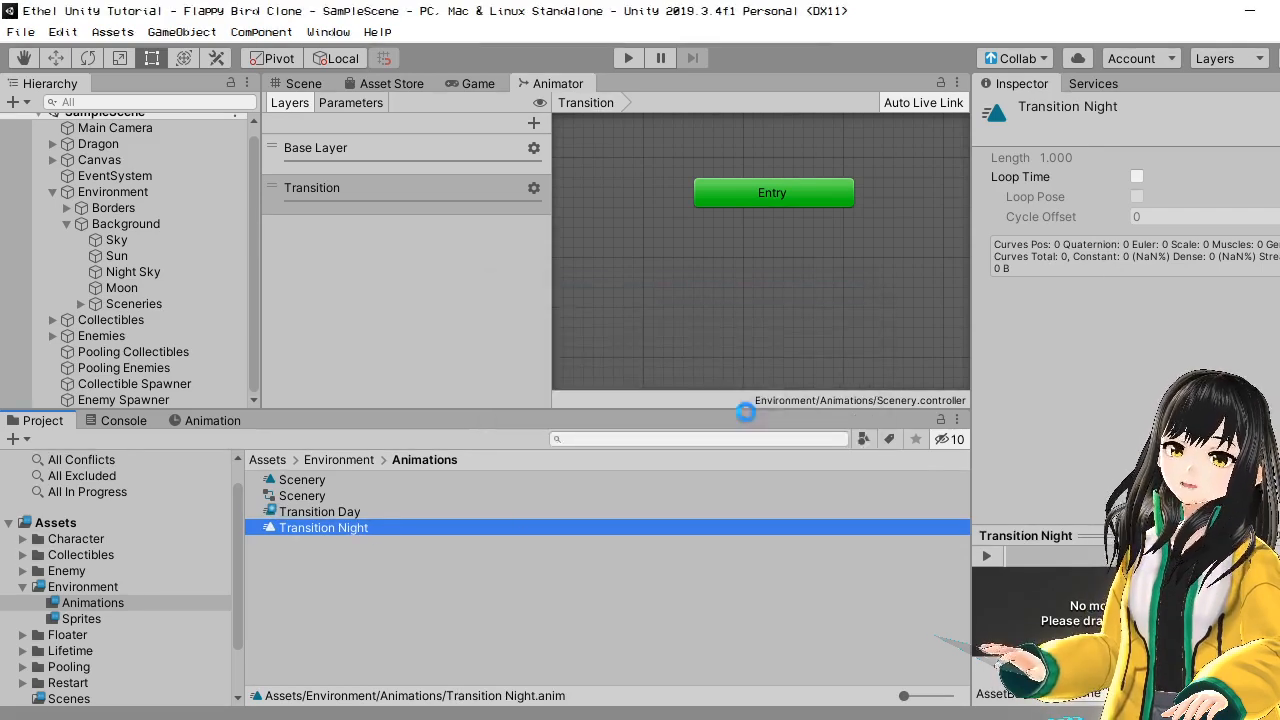
# - Rename the Transition Day animation clip as Transition
pyautogui.click(314, 511)
pyautogui.press('F2')
pyautogui.moveTo(336, 513); pyautogui.dragTo(402, 513)
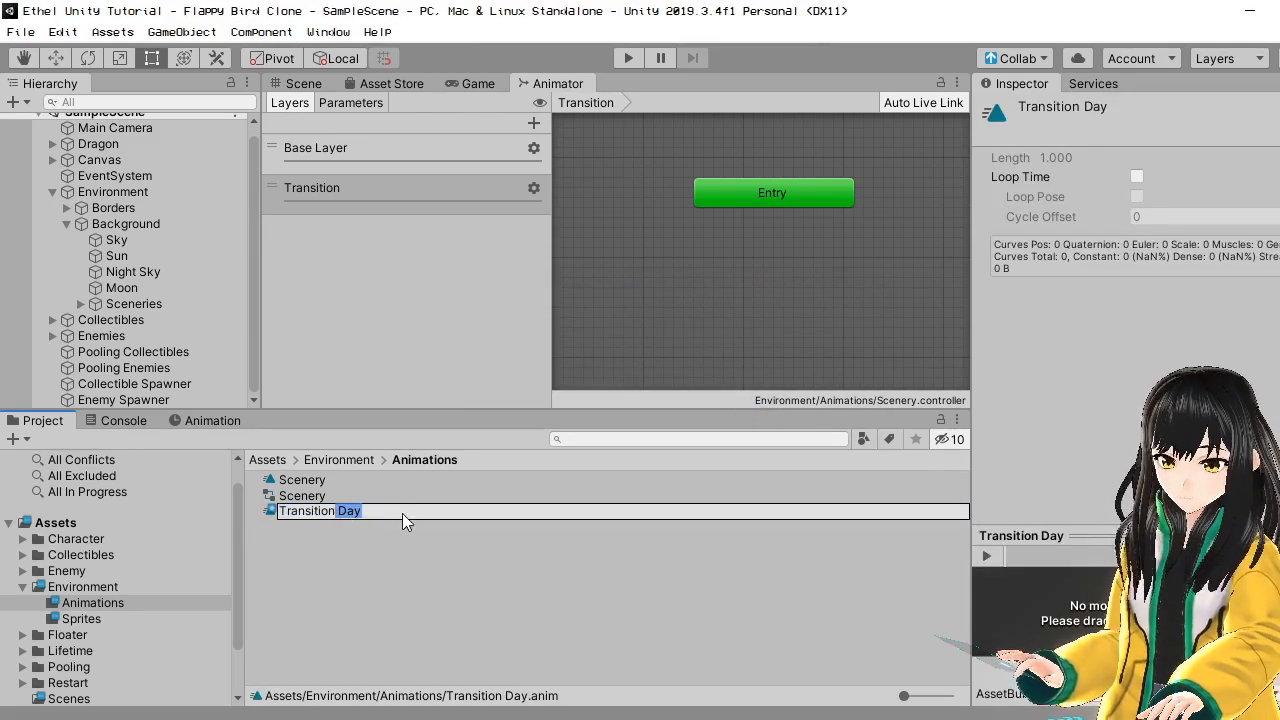
pyautogui.press('BackSpace')
pyautogui.press('Return')
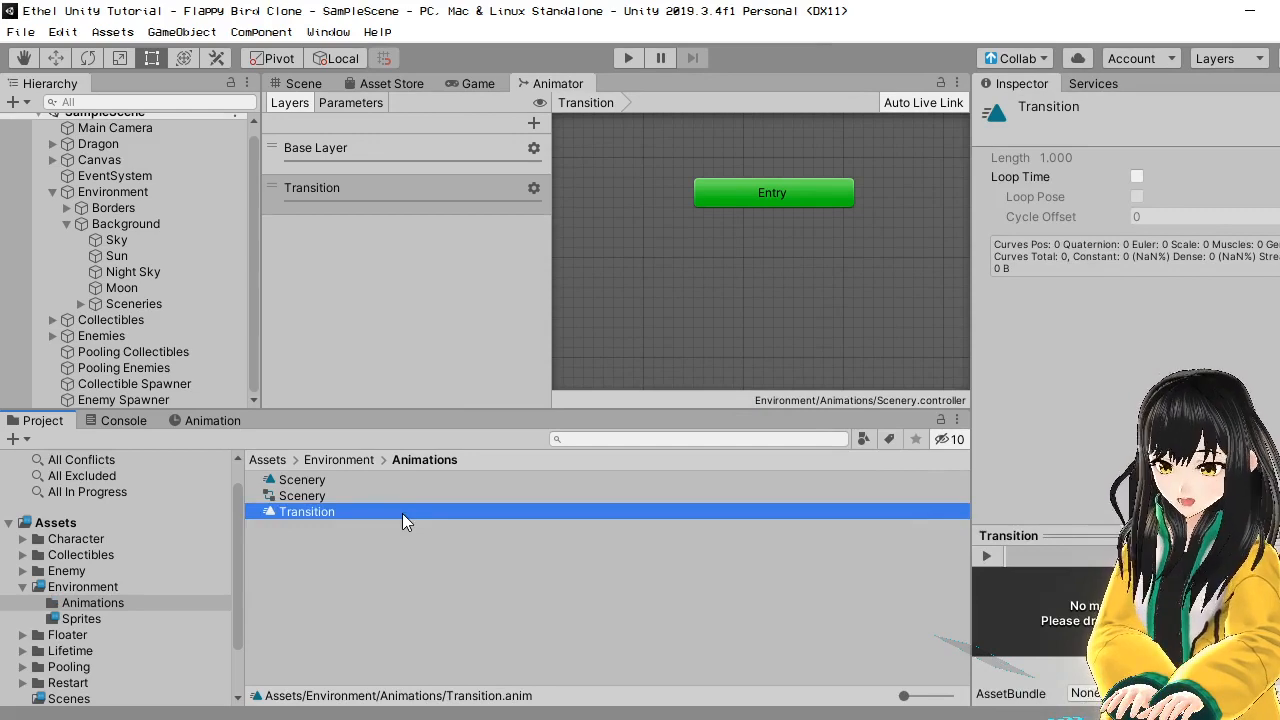
# - Add the Transition clip as the default state of the Transition layer and compare it with the Base Layer
pyautogui.moveTo(394, 512); pyautogui.dragTo(737, 271)
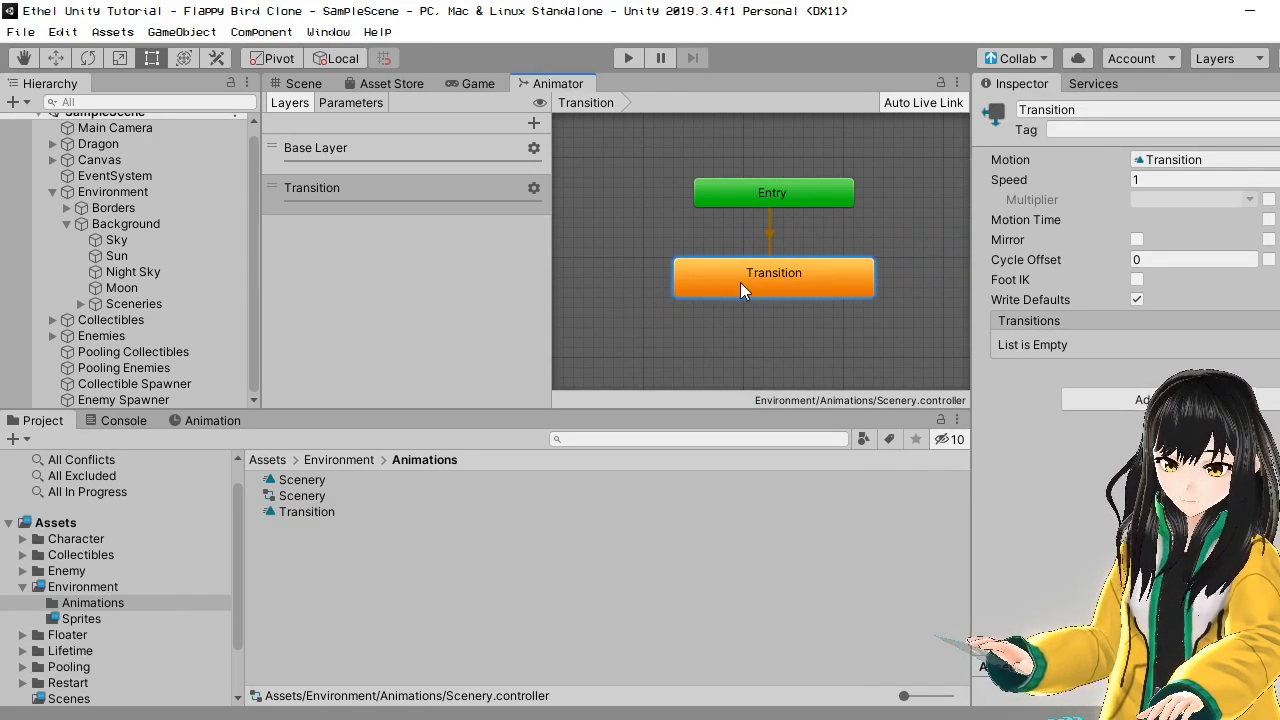
pyautogui.click(403, 149)
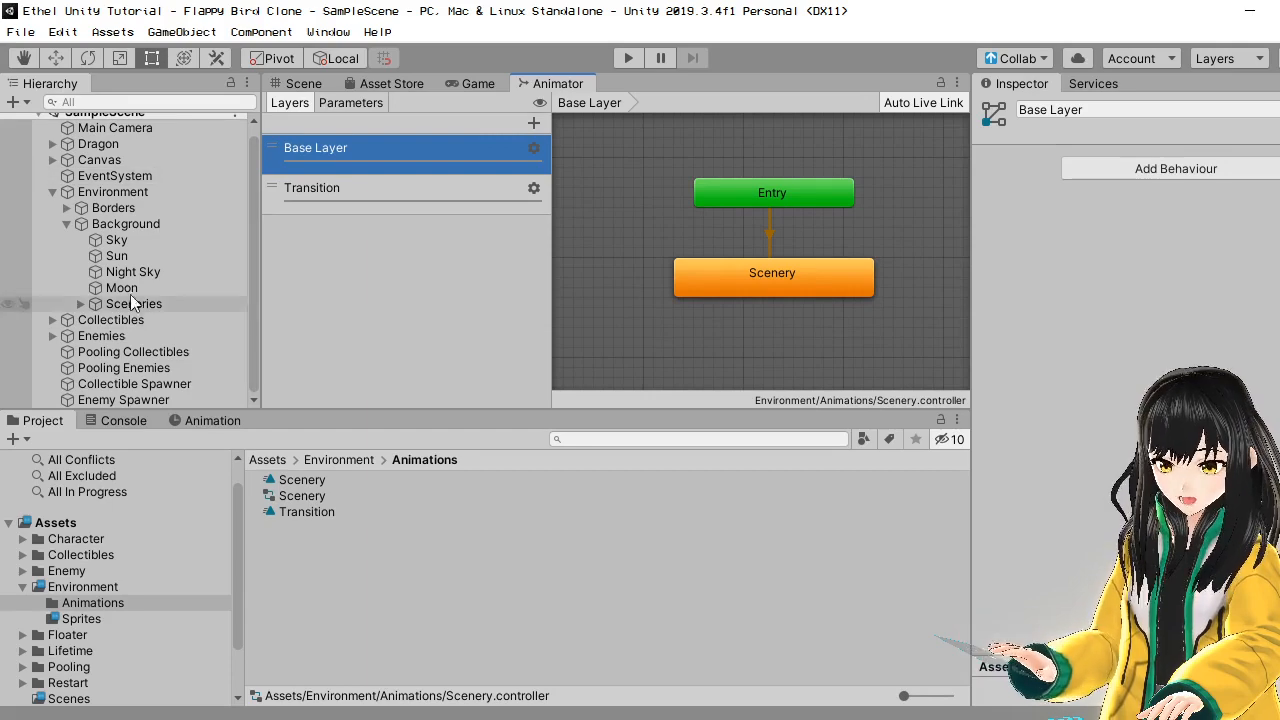
pyautogui.click(350, 195)
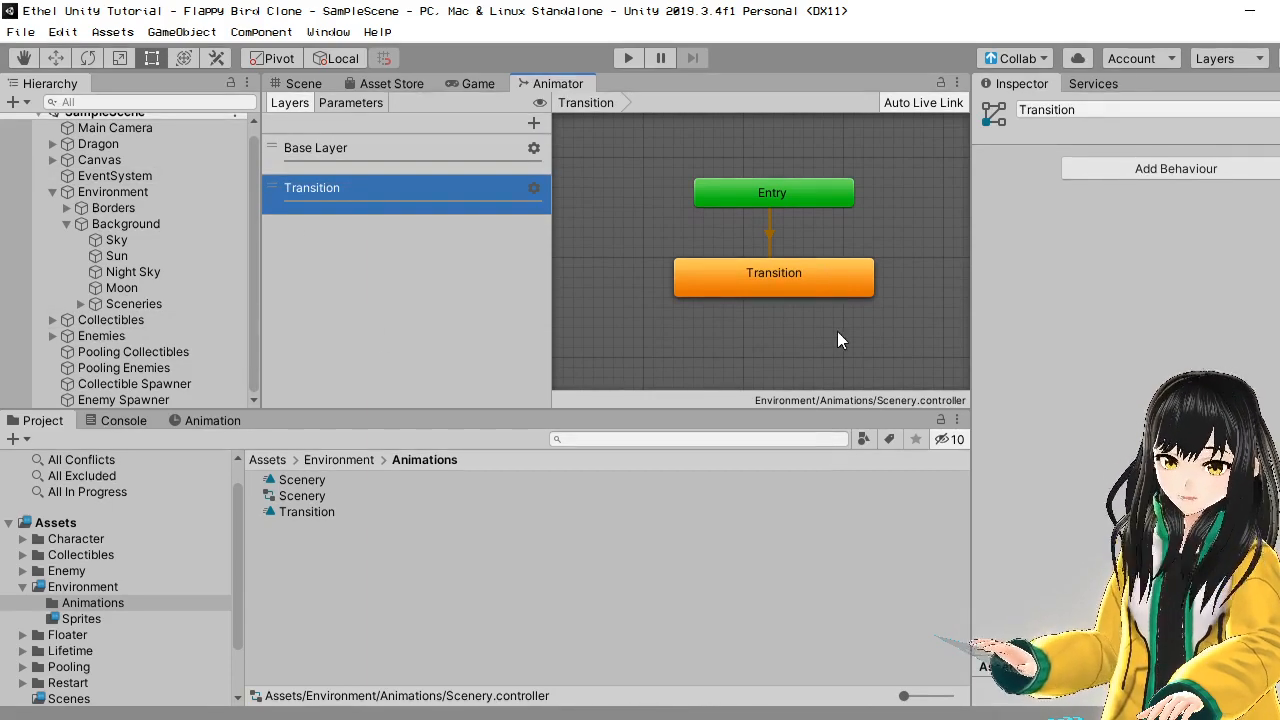
# - Show the Scene view, select the Background object and open its Transition clip for animation editing
pyautogui.click(305, 80)
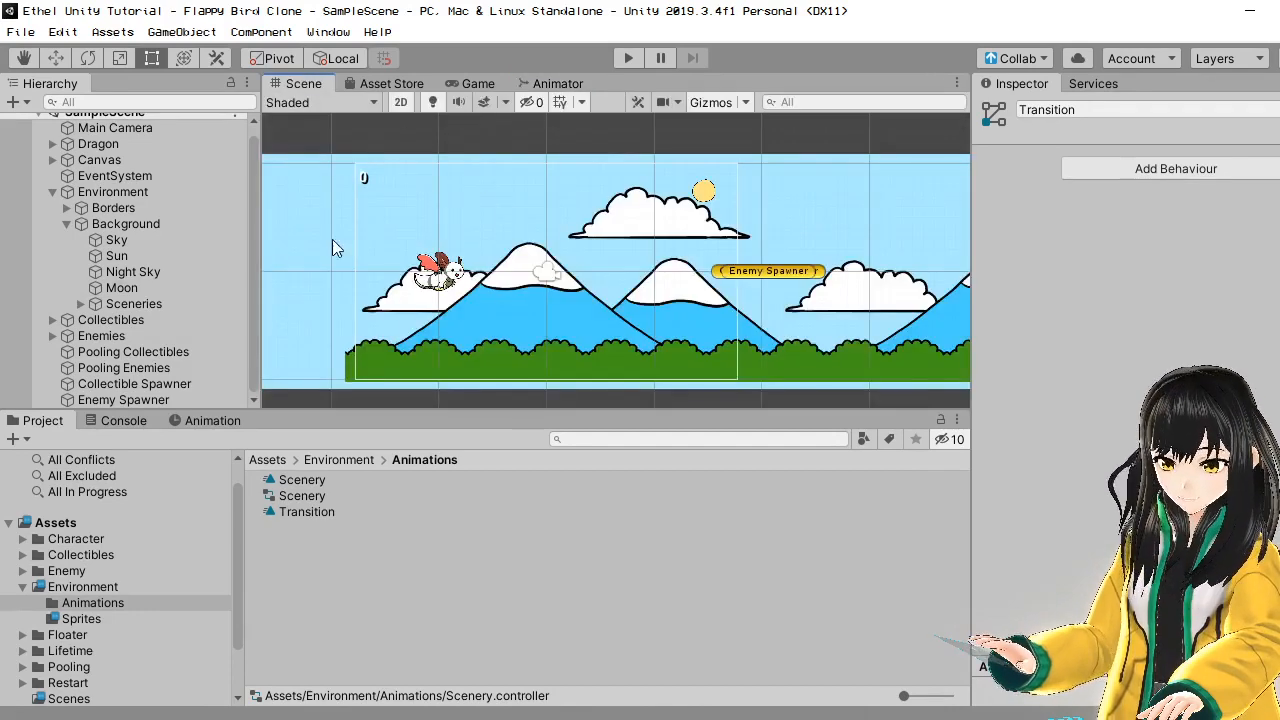
pyautogui.click(112, 224)
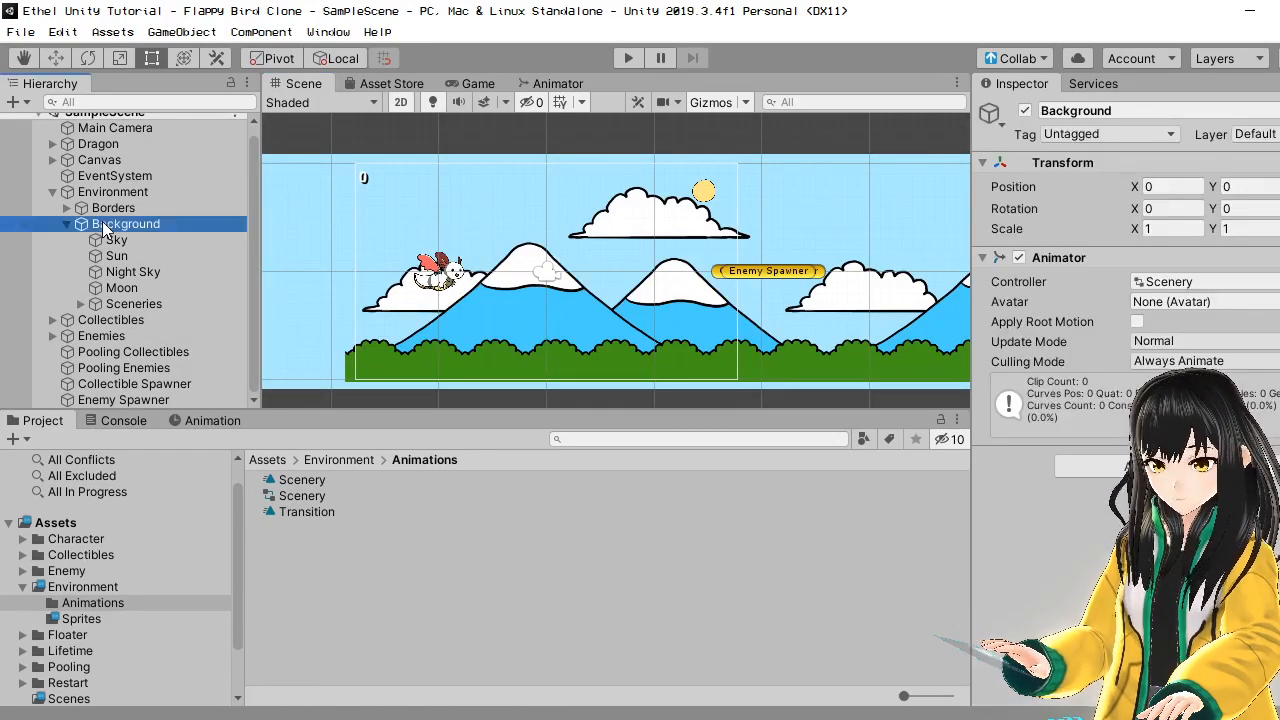
pyautogui.click(203, 421)
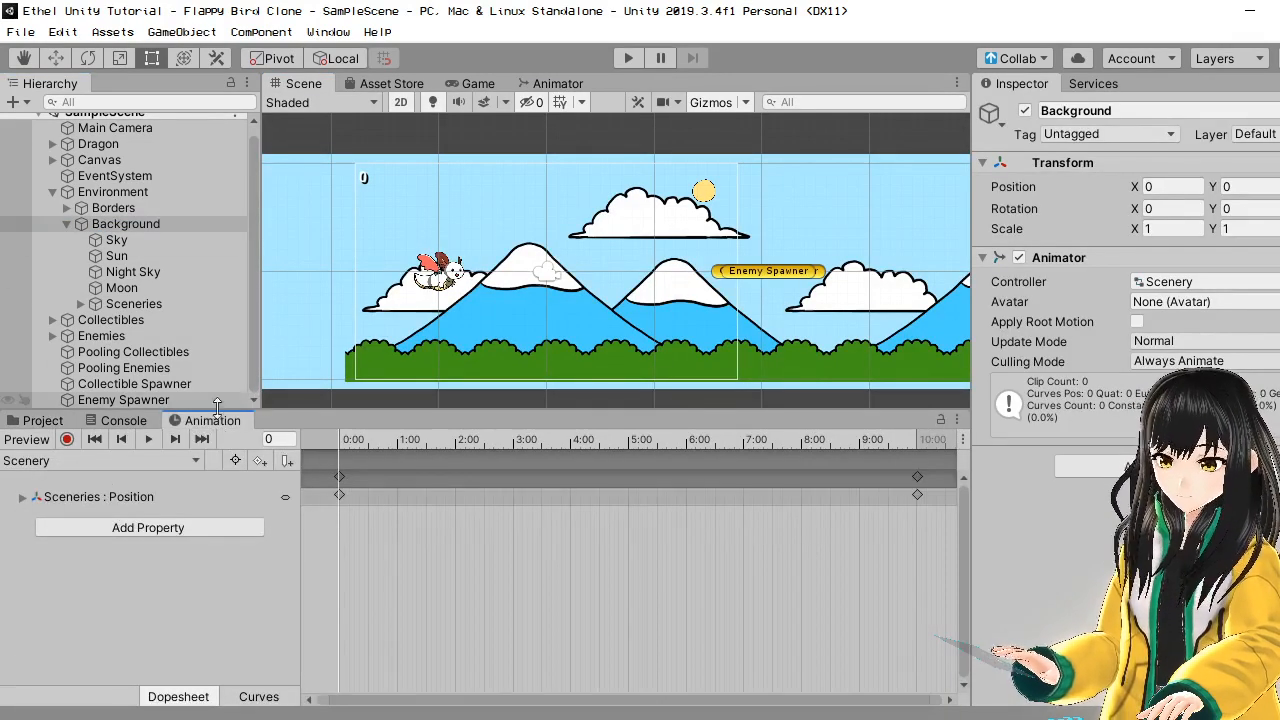
pyautogui.click(122, 464)
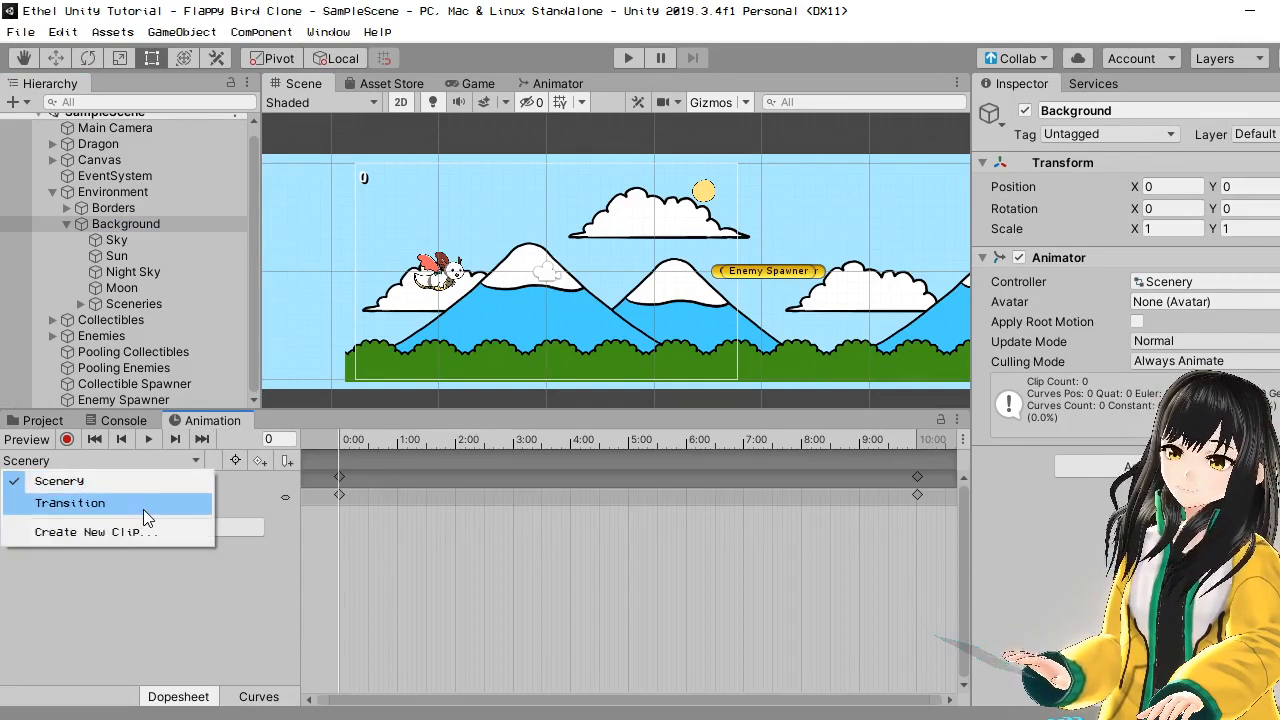
pyautogui.click(143, 509)
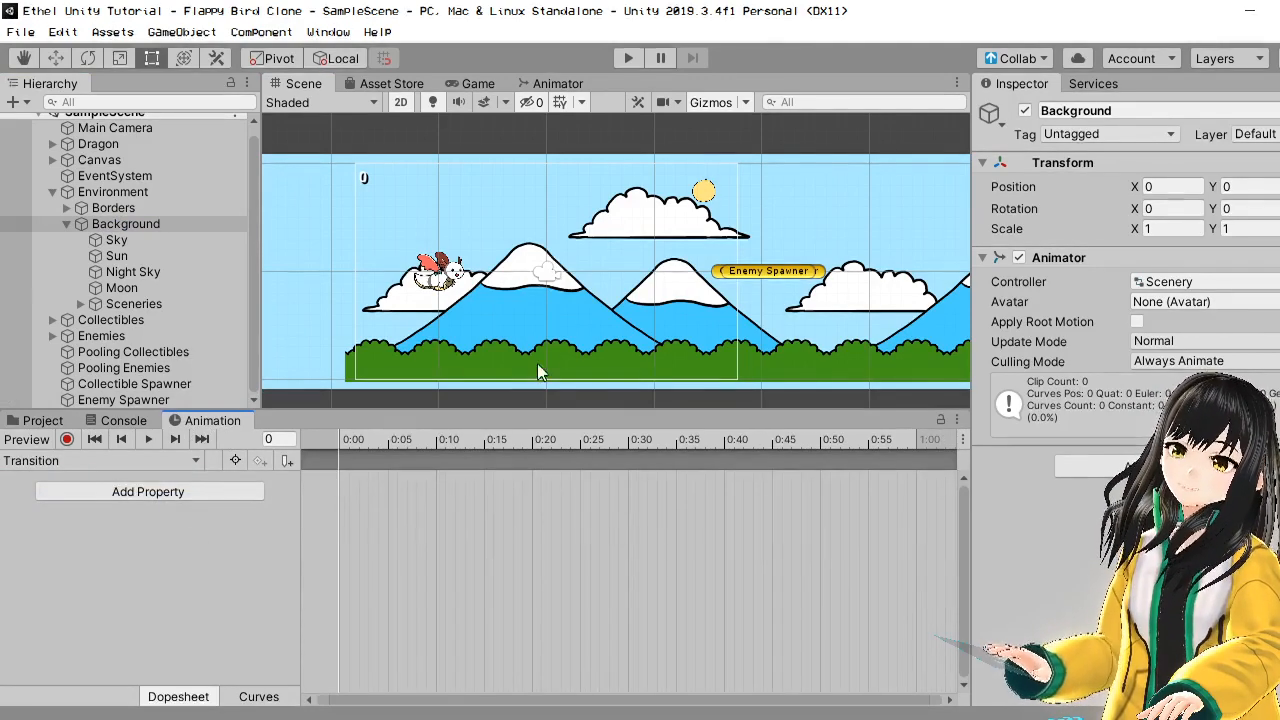
pyautogui.moveTo(559, 371); pyautogui.dragTo(630, 367, button='middle')
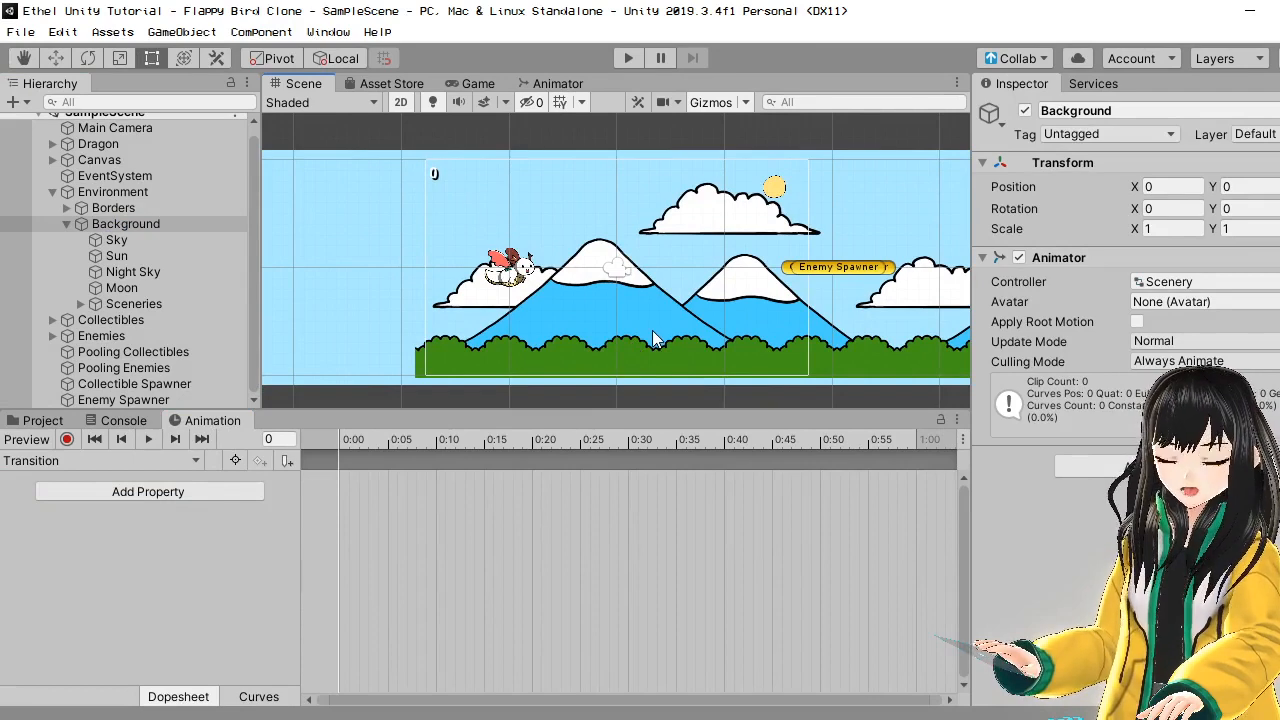
# - Start keyframe recording and key the Night Sky and Moon sprite colours at 0:00 with alpha 0
pyautogui.click(67, 440)
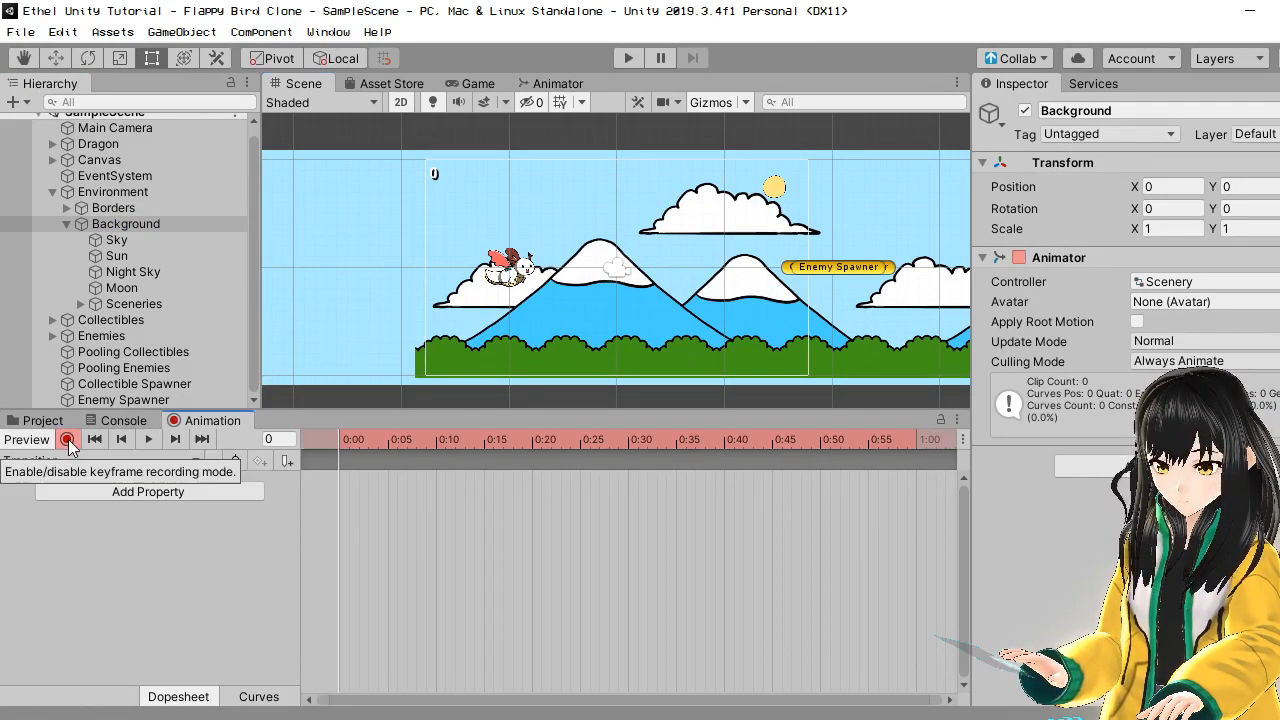
pyautogui.click(149, 275)
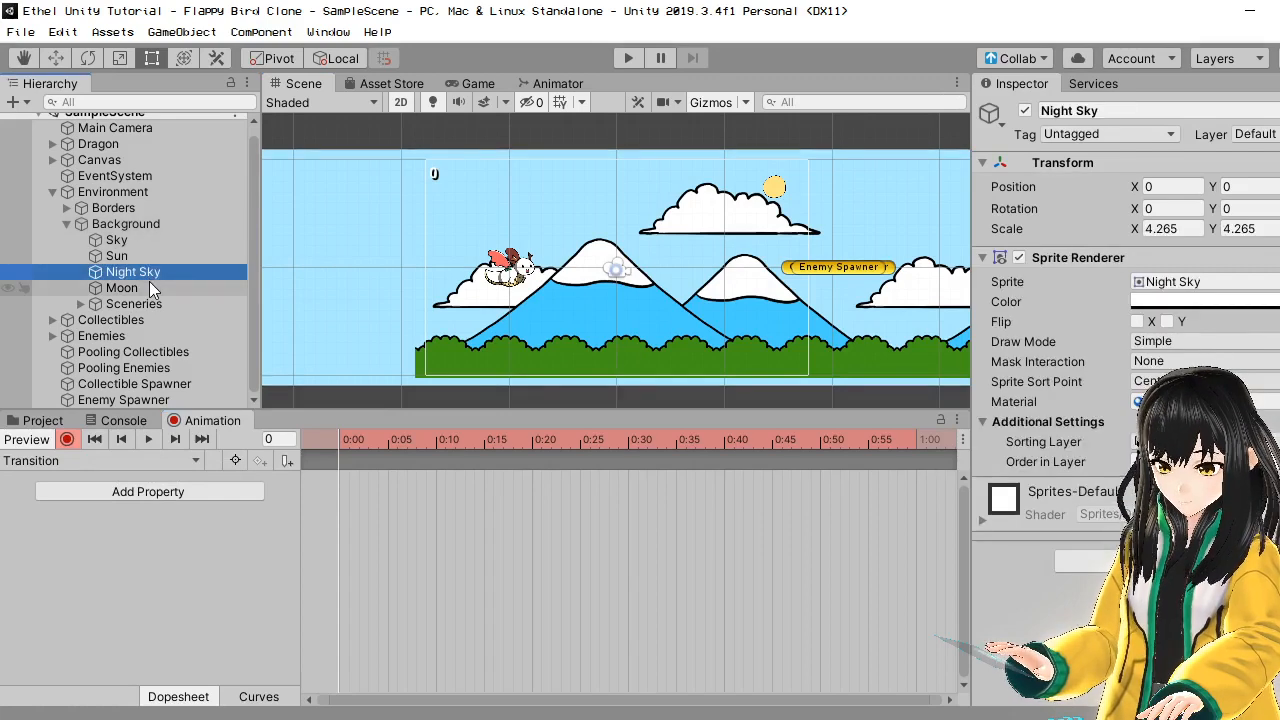
pyautogui.keyDown('ctrl'); pyautogui.click(149, 283); pyautogui.keyUp('ctrl')
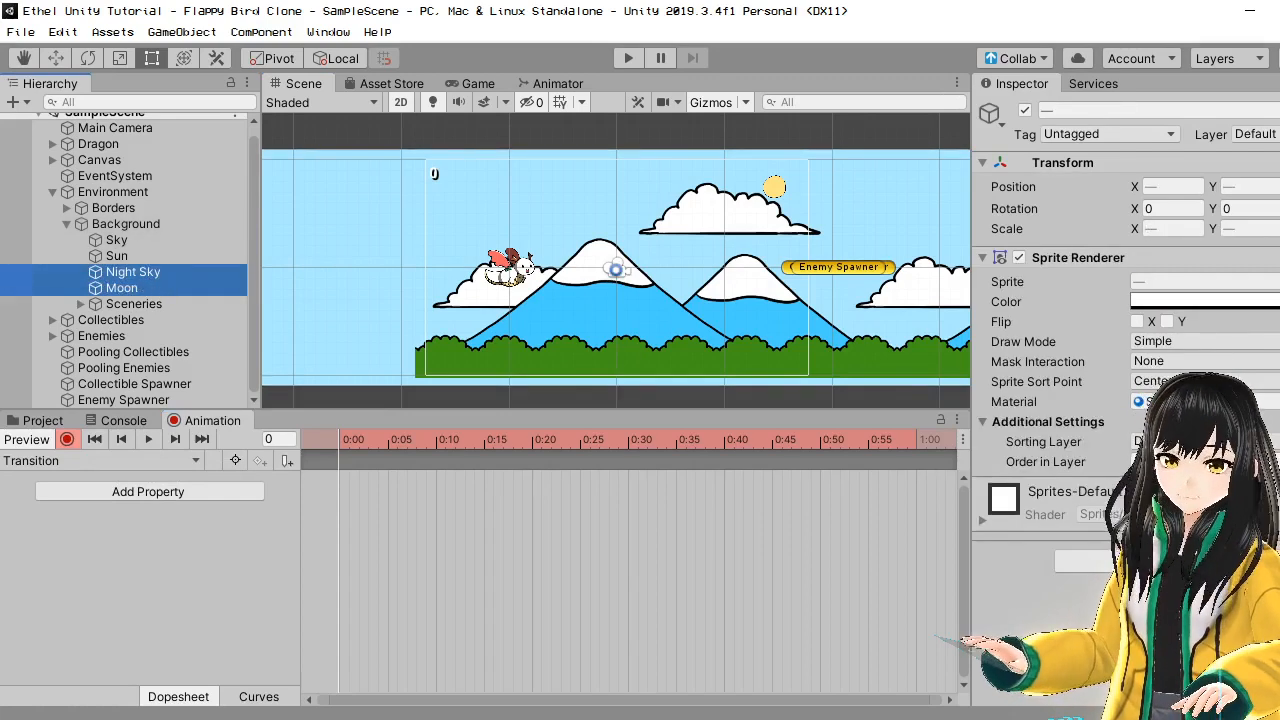
pyautogui.click(1205, 301)
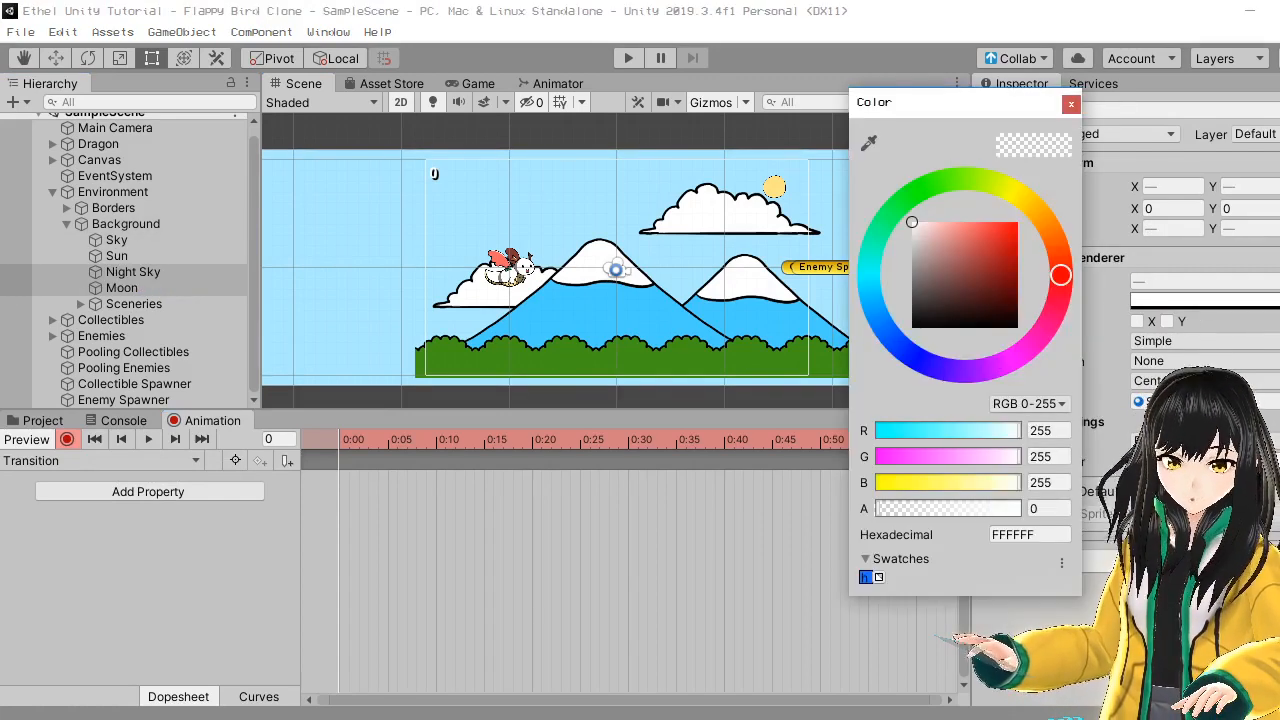
pyautogui.click(880, 512)
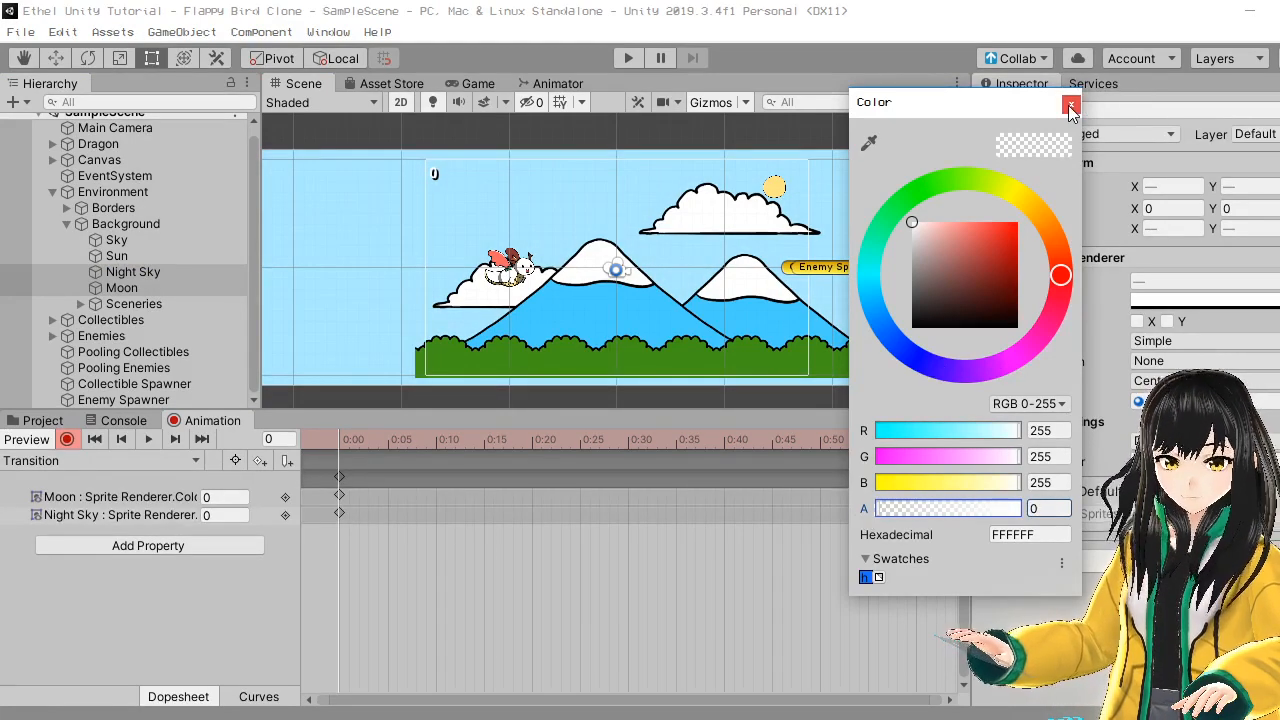
pyautogui.click(1070, 105)
# - Key the sprite colour of Scenery and Scenery (1) under Night at 0:00 with alpha 0
pyautogui.click(80, 303)
pyautogui.click(95, 336)
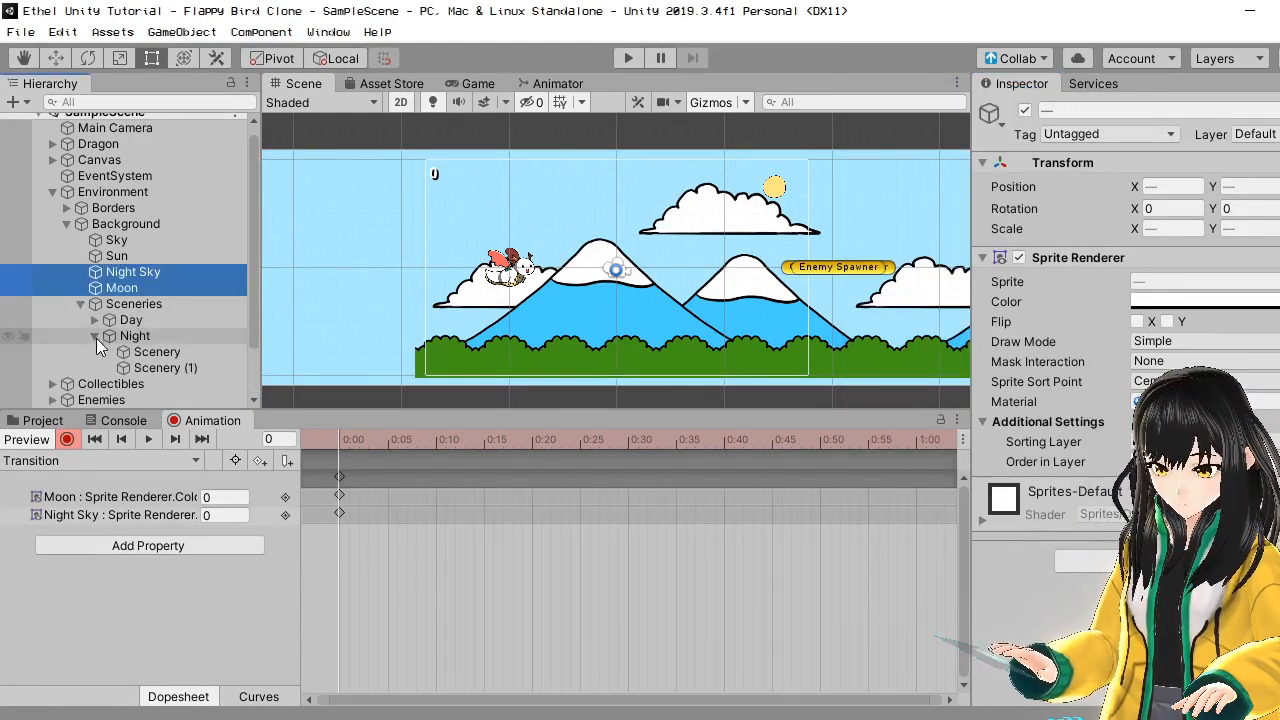
pyautogui.click(141, 352)
pyautogui.keyDown('shift'); pyautogui.click(150, 368); pyautogui.keyUp('shift')
pyautogui.click(1205, 301)
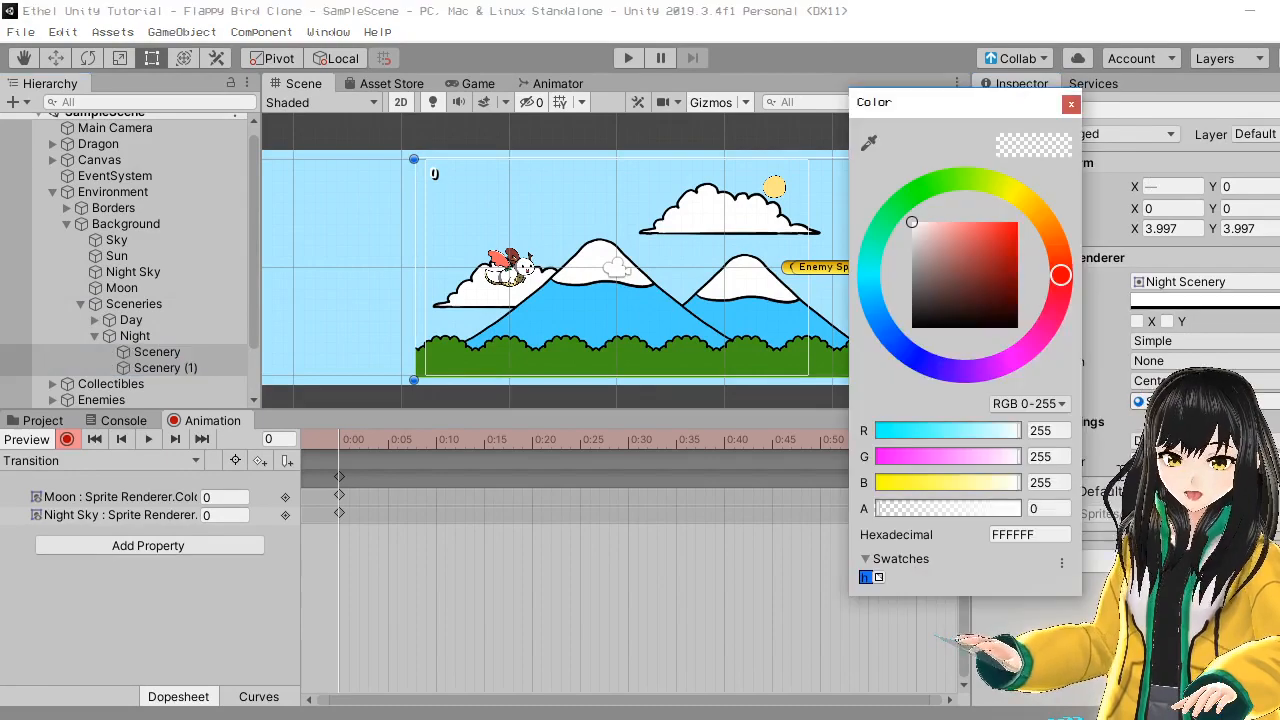
pyautogui.click(882, 512)
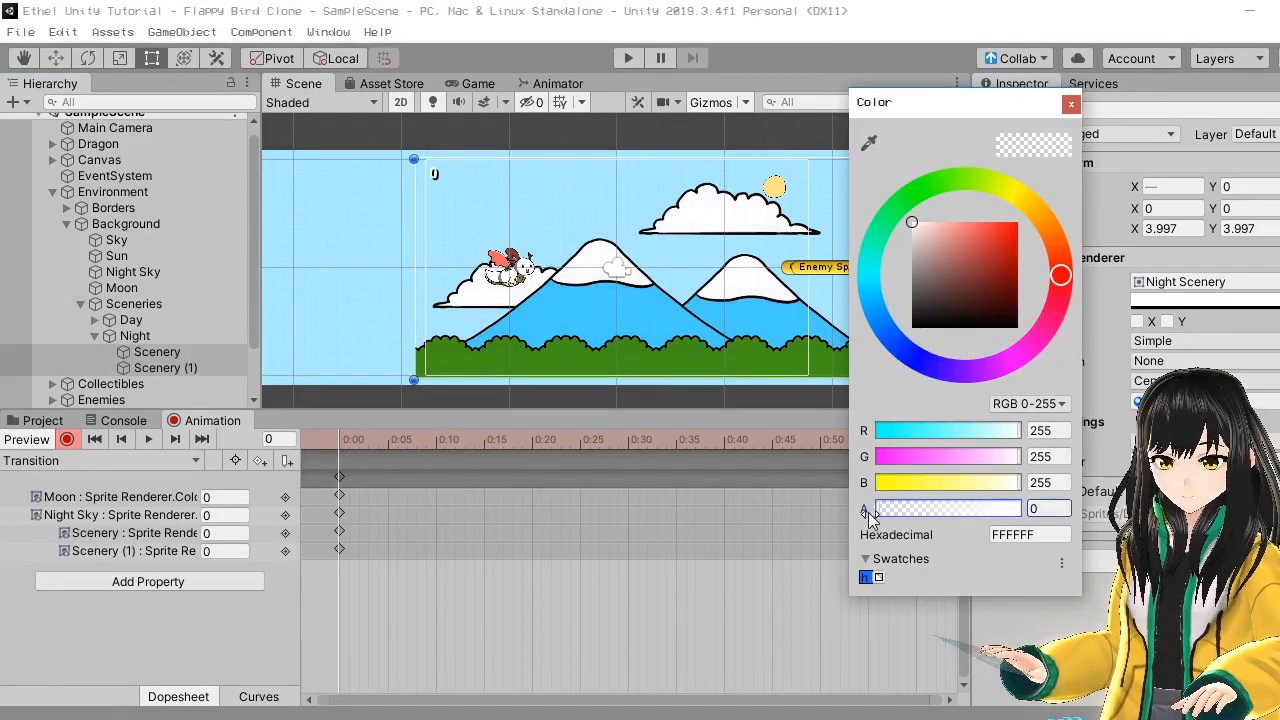
pyautogui.click(1070, 104)
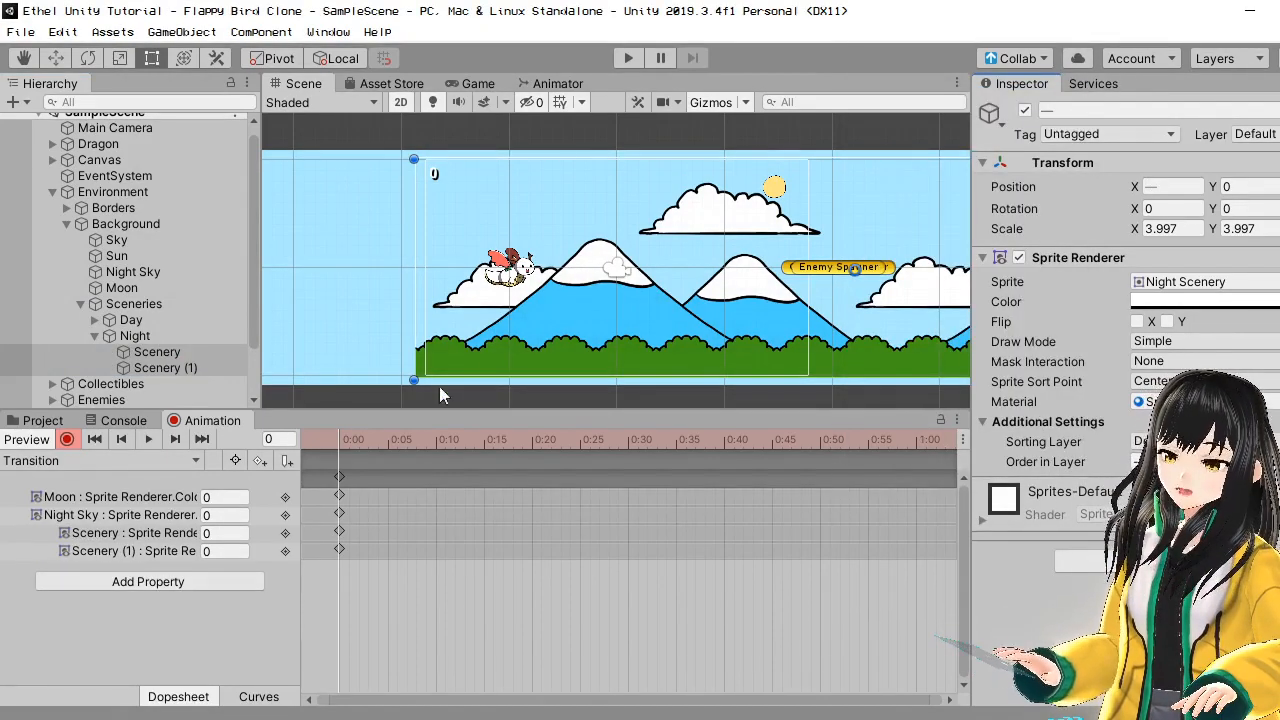
# - Copy the 0:00 keyframes of all four night sprite colours in the Transition clip and paste them at frame 600
pyautogui.moveTo(601, 286); pyautogui.dragTo(544, 282, button='middle')
pyautogui.scroll(-3, 370, 505)
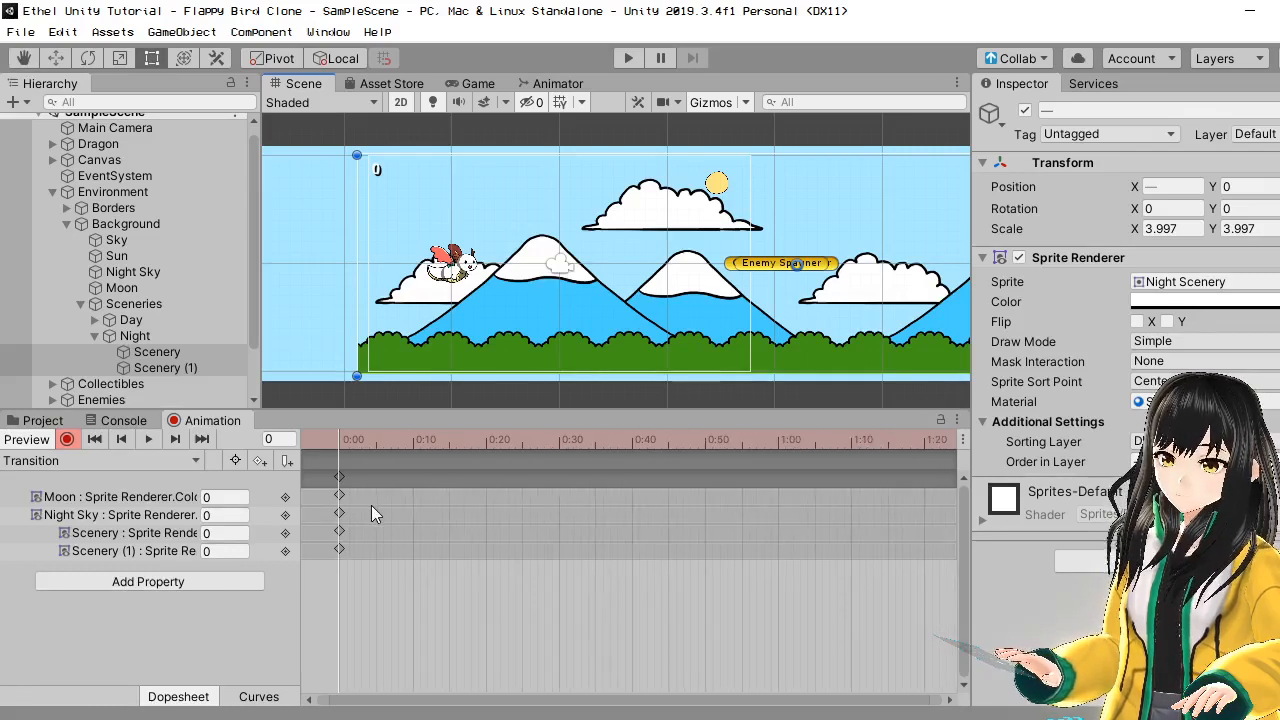
pyautogui.scroll(-10, 371, 505)
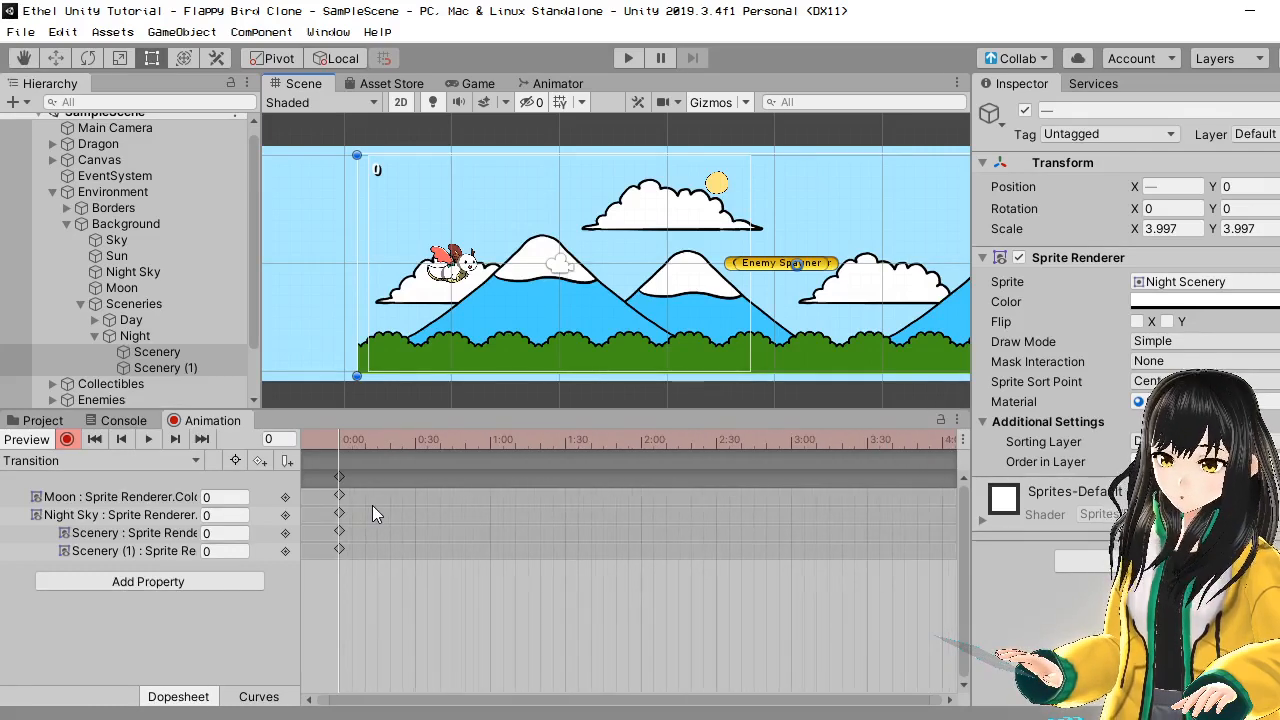
pyautogui.scroll(-1, 372, 507)
pyautogui.click(283, 437)
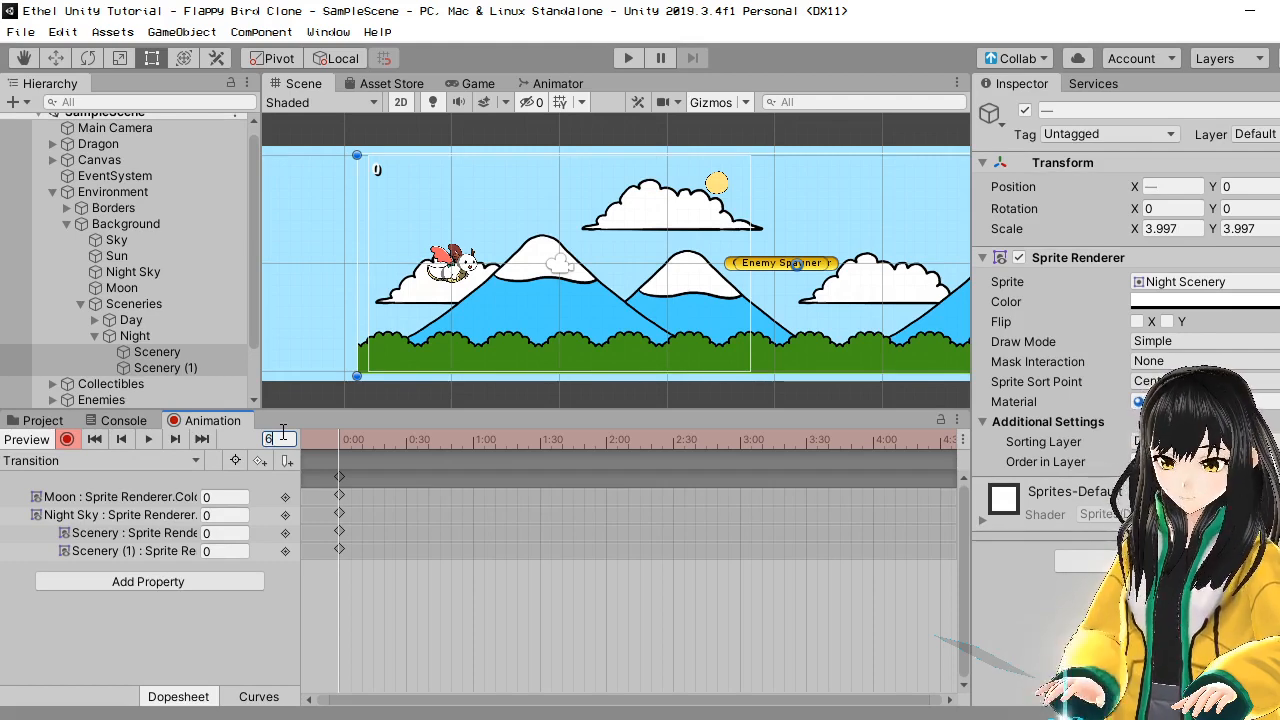
pyautogui.write('00')
pyautogui.press('Return')
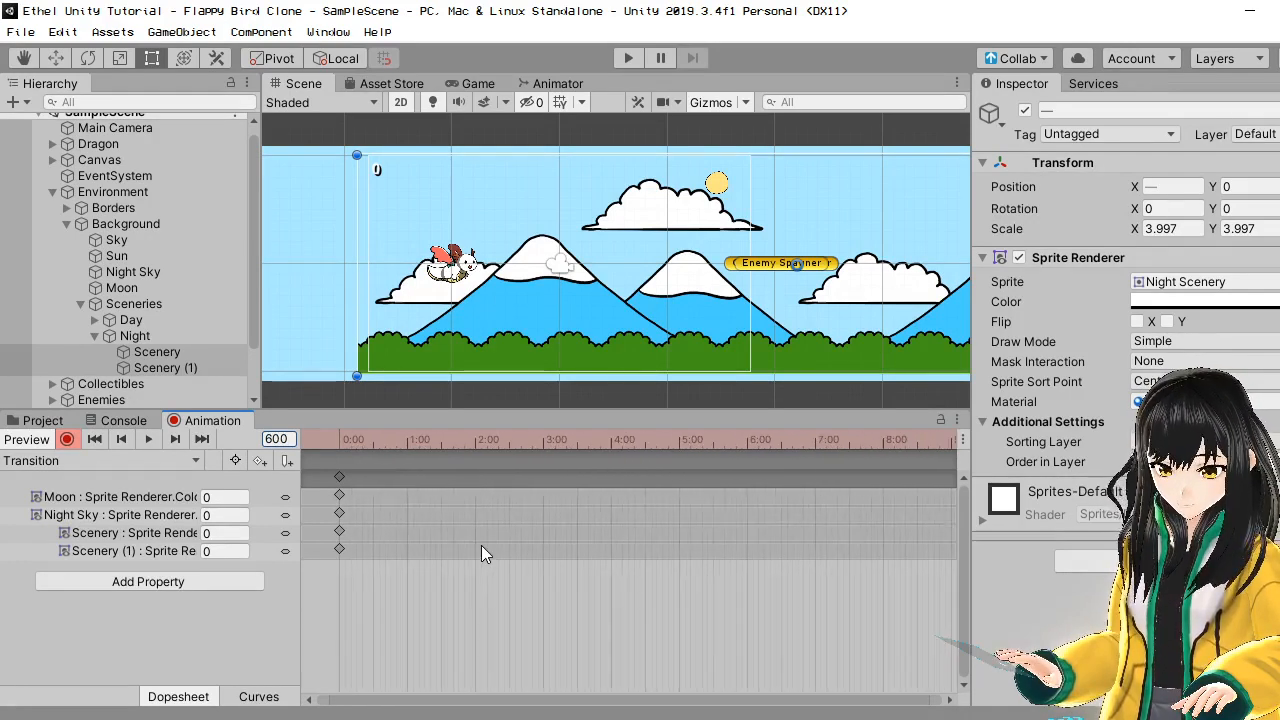
pyautogui.scroll(-3, 481, 545)
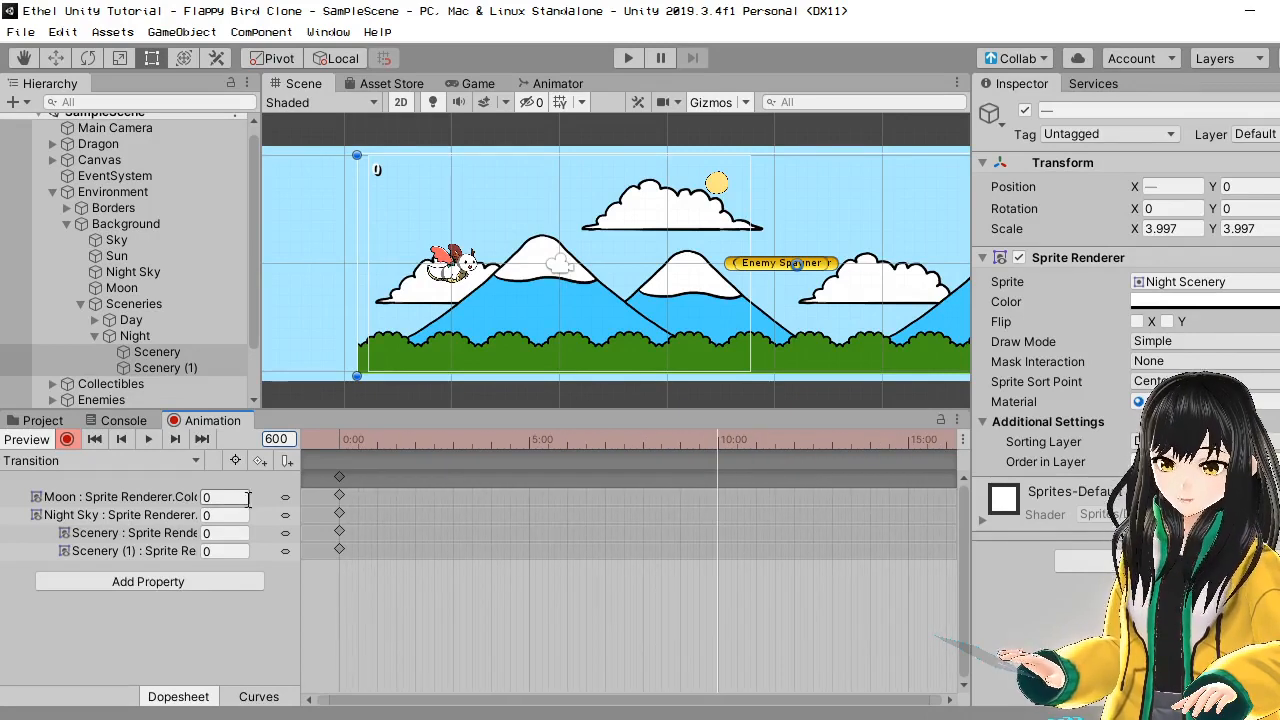
pyautogui.click(339, 478)
pyautogui.hotkey('ctrl', 'c')
pyautogui.hotkey('ctrl', 'v')
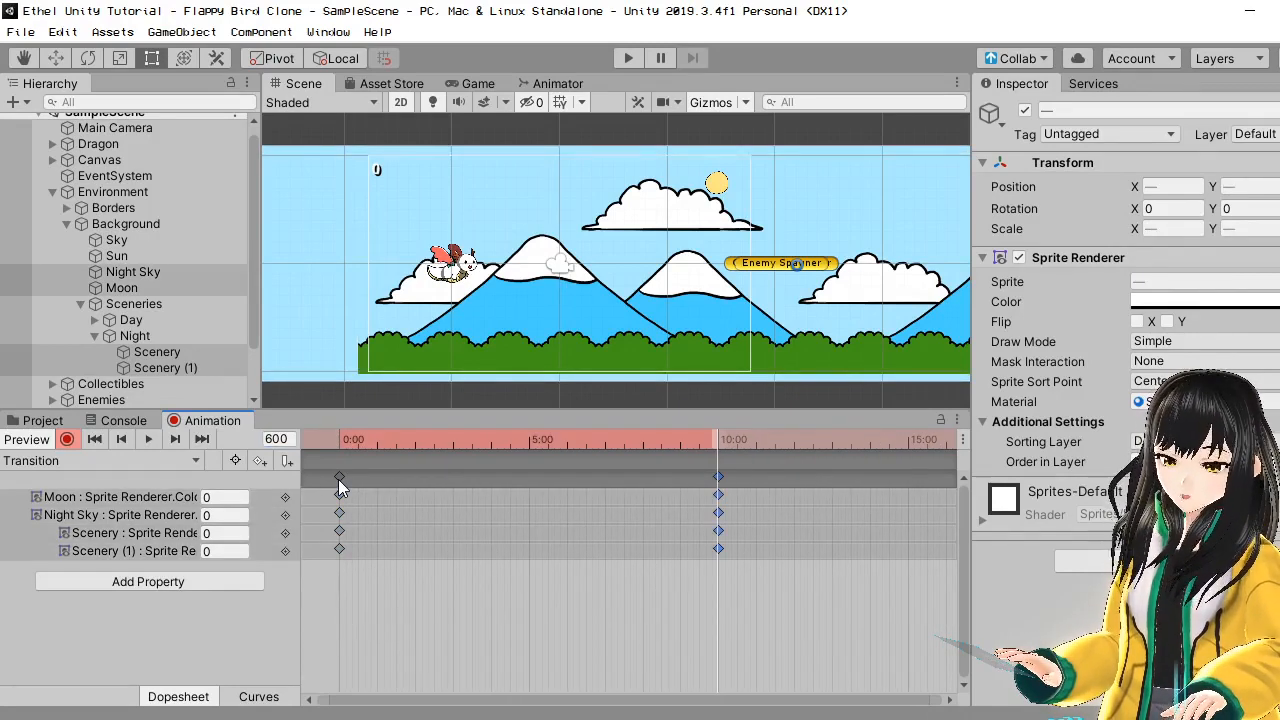
# - Scrub the Transition clip from 0:00 to about 10:00 to check the daytime stretch, then enter frame 600 again
pyautogui.moveTo(737, 540); pyautogui.dragTo(705, 541, button='middle')
pyautogui.scroll(-2, 705, 548)
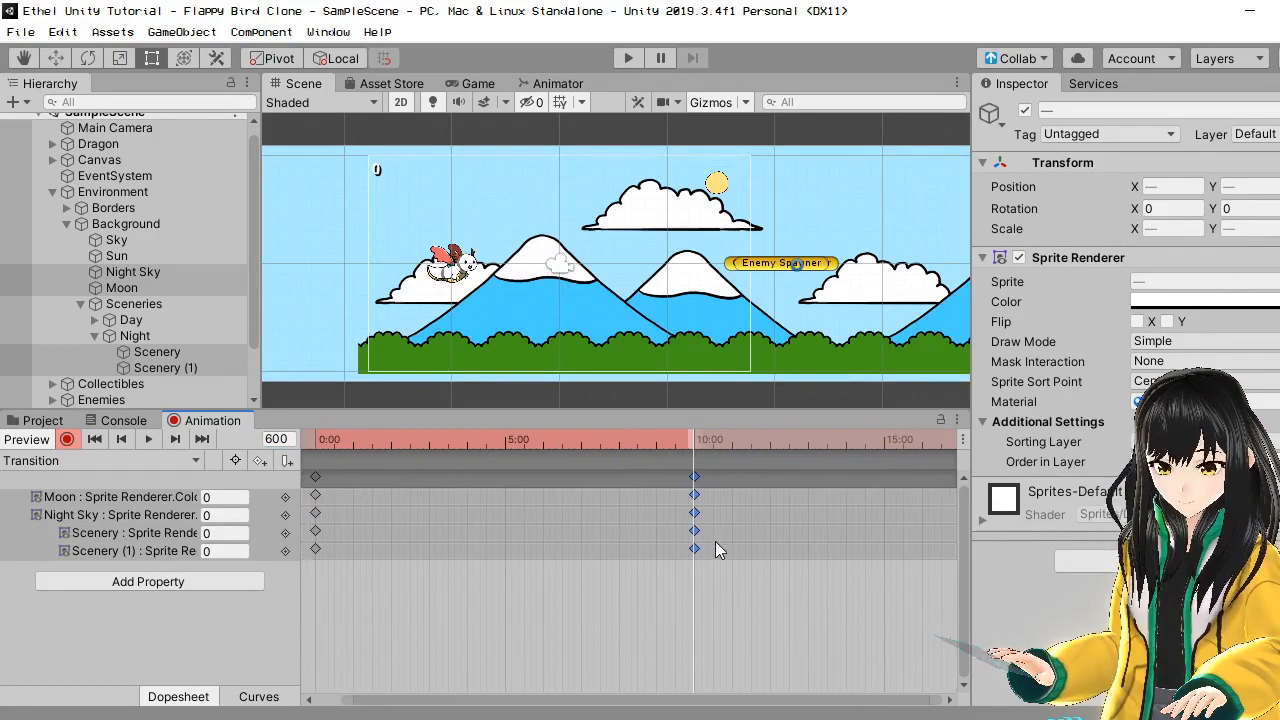
pyautogui.moveTo(344, 443); pyautogui.dragTo(687, 473)
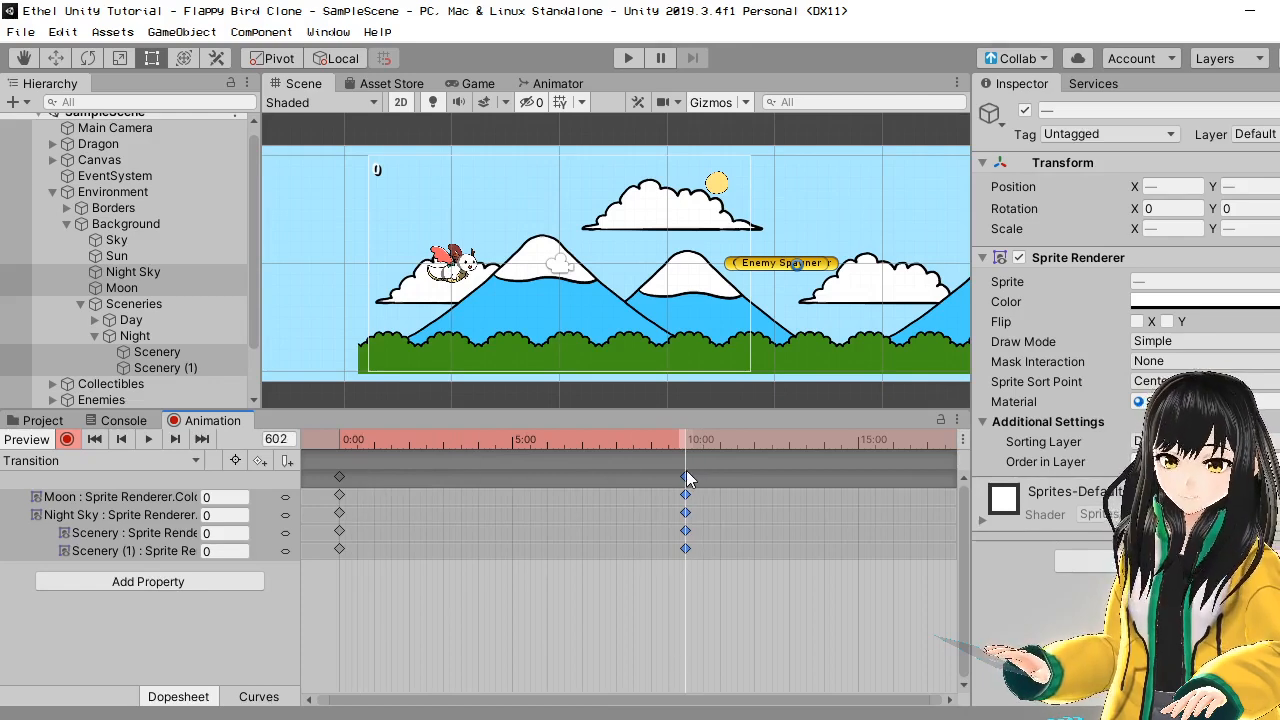
pyautogui.moveTo(743, 529); pyautogui.dragTo(713, 533, button='middle')
pyautogui.click(289, 440)
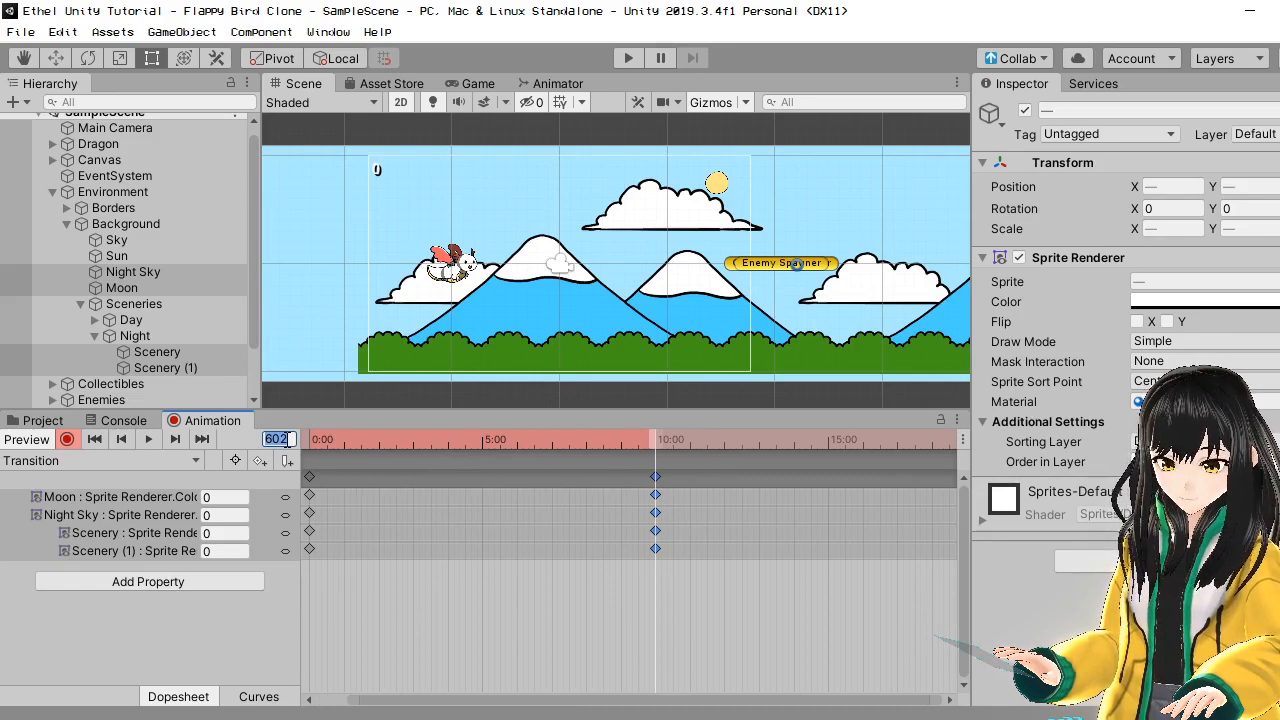
pyautogui.write('600')
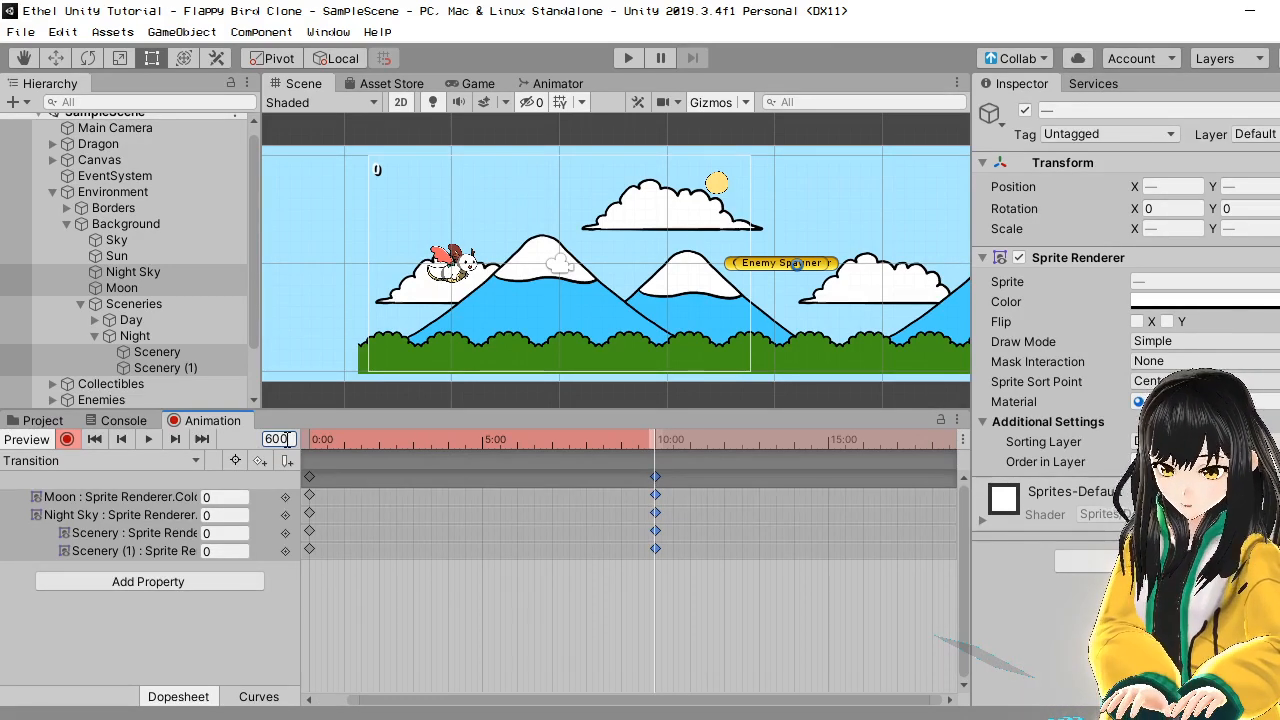
# - Go to frame 720 and key the alpha of Moon, Night Sky, Scenery and Scenery (1) at 1
pyautogui.moveTo(289, 441); pyautogui.dragTo(245, 441)
pyautogui.write('720')
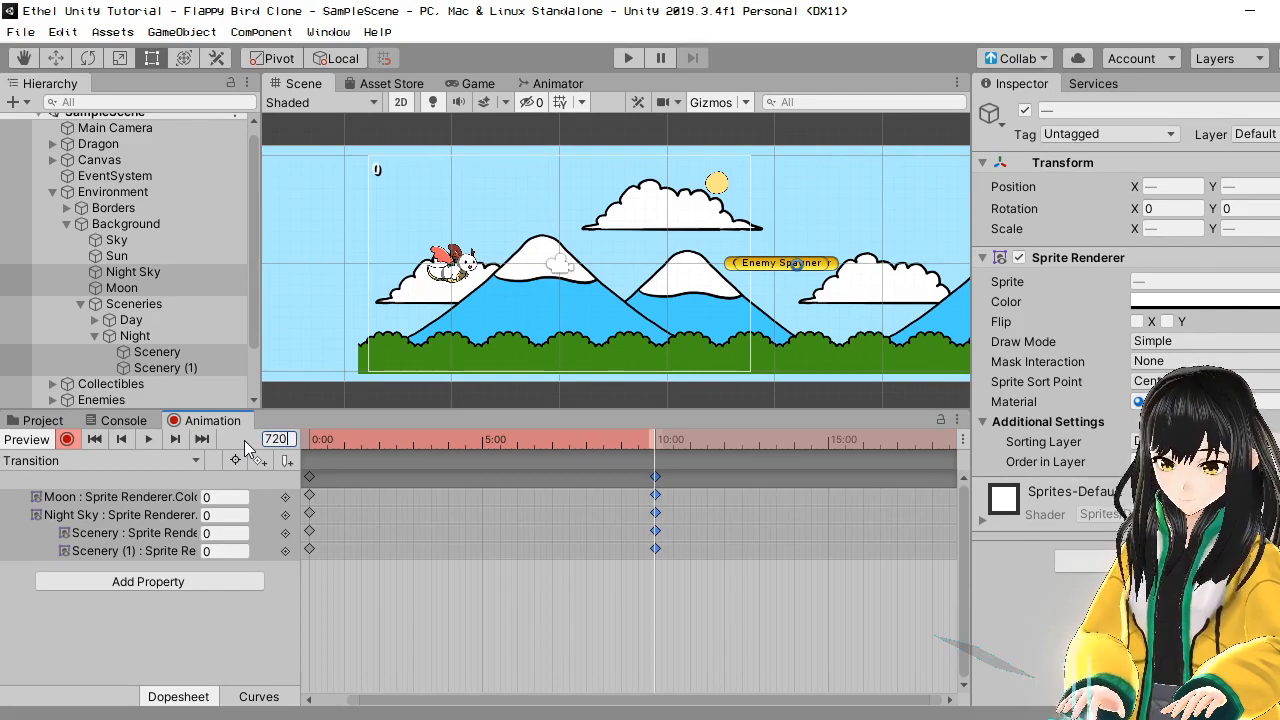
pyautogui.press('Return')
pyautogui.scroll(2, 609, 586)
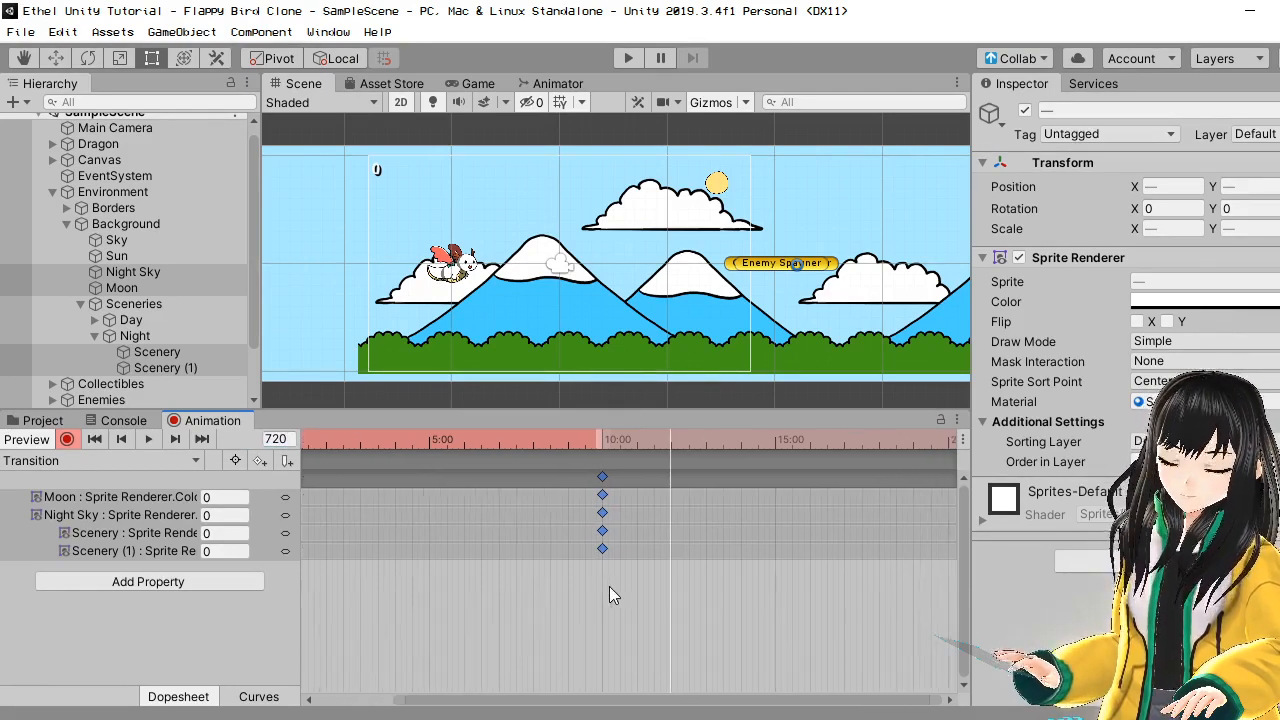
pyautogui.scroll(1, 630, 549)
pyautogui.click(222, 497)
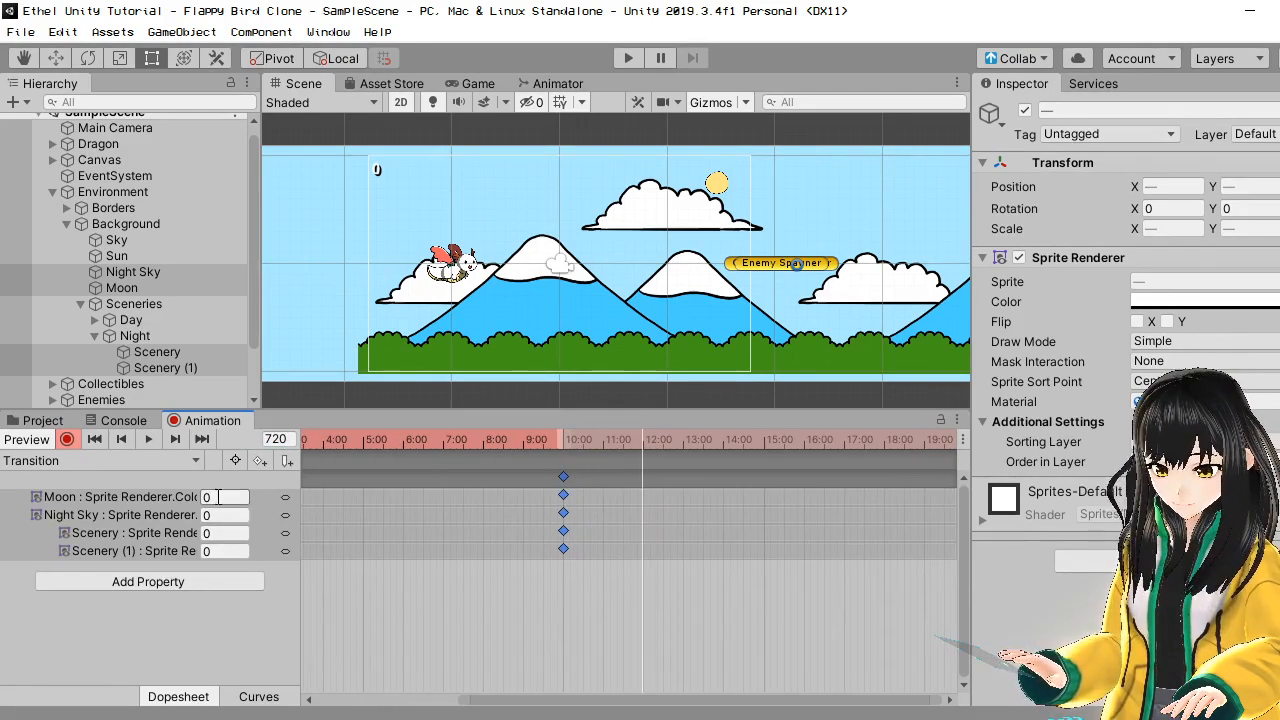
pyautogui.write('1')
pyautogui.press('Tab')
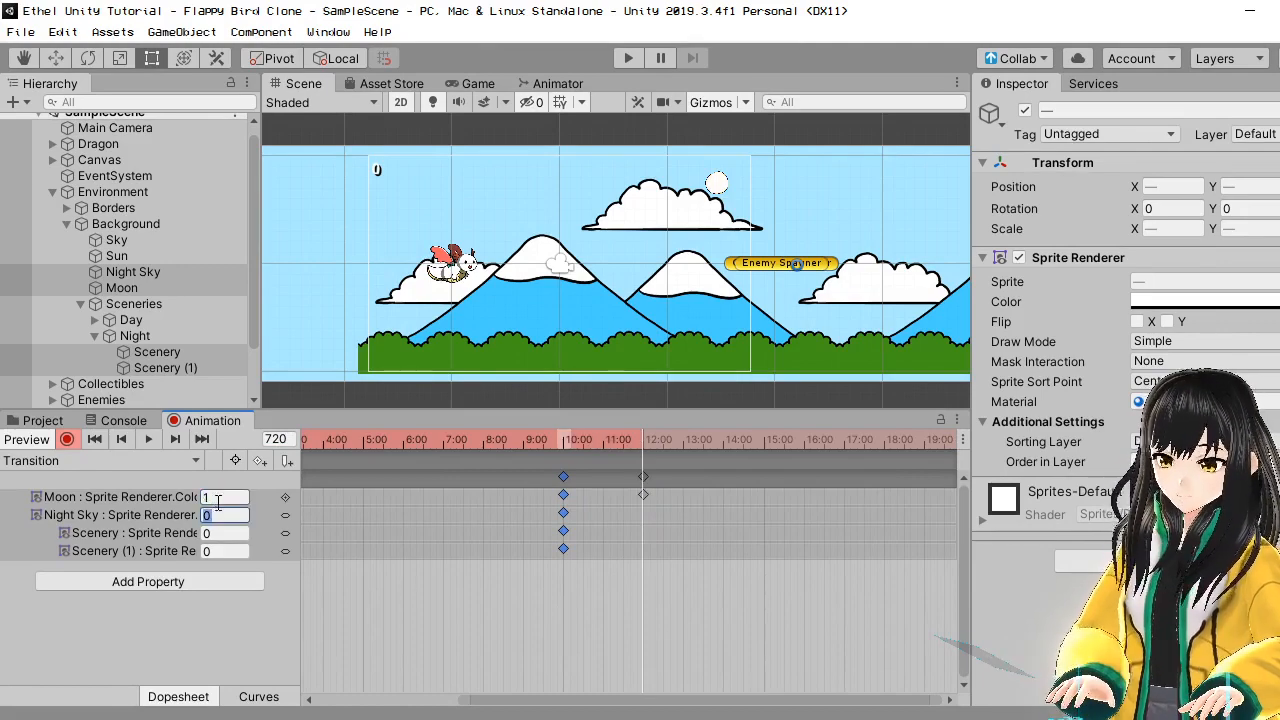
pyautogui.write('1')
pyautogui.press('Tab')
pyautogui.write('1')
pyautogui.press('Tab')
pyautogui.write('1')
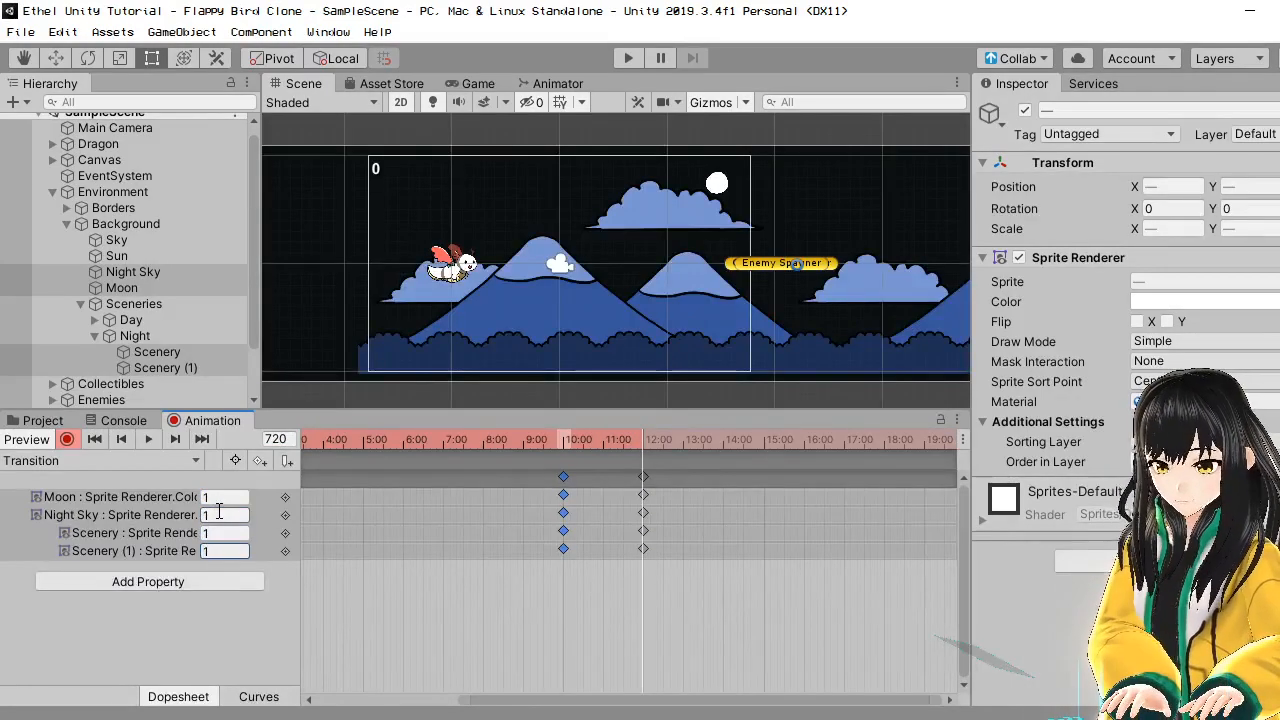
# - Open the Windows Calculator, add 720 and 600 to find the frame where night ends, and return to Unity
pyautogui.scroll(-2, 716, 517)
pyautogui.moveTo(727, 604); pyautogui.dragTo(448, 600, button='middle')
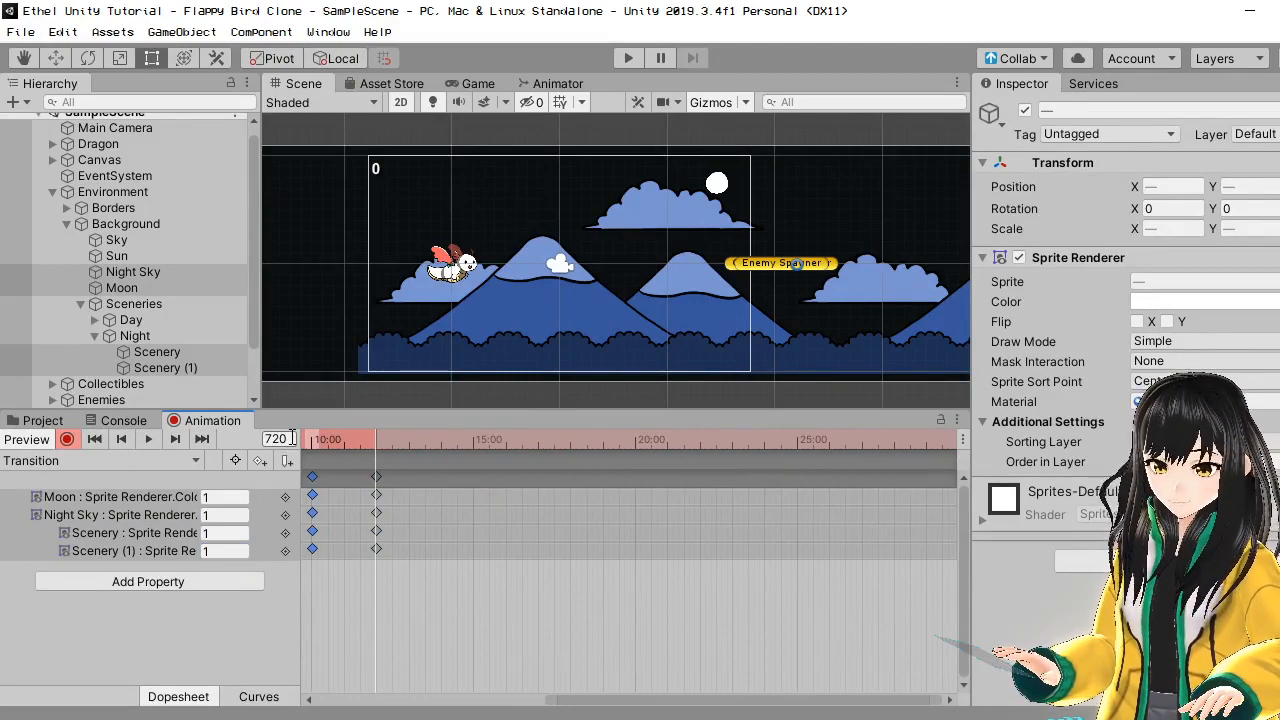
pyautogui.press('super')
pyautogui.write('calc')
pyautogui.press('Return')
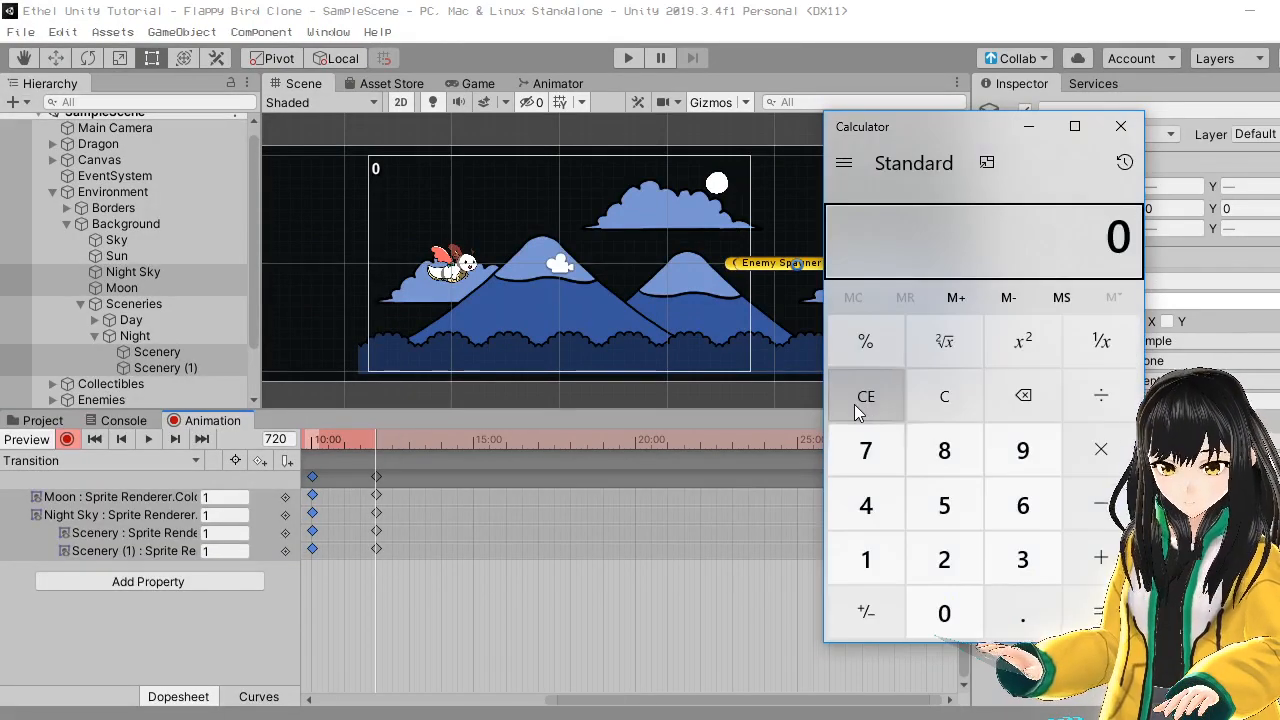
pyautogui.write('720+600')
pyautogui.press('Return')
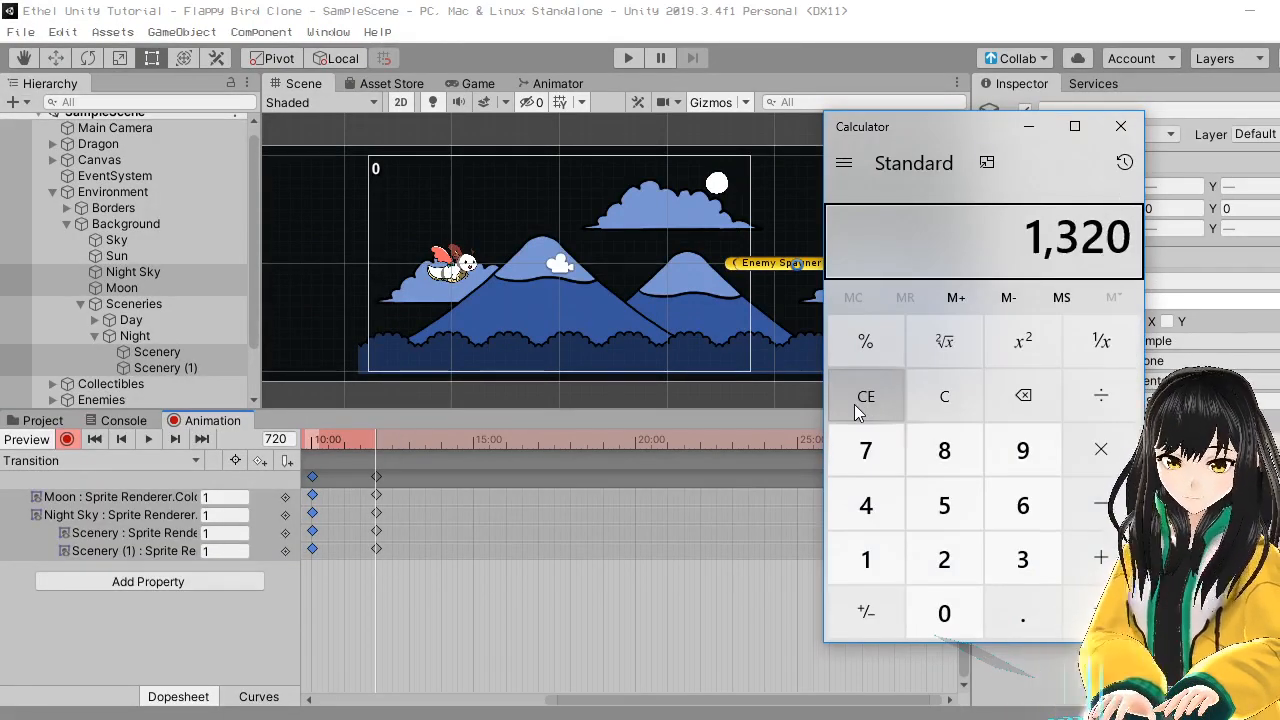
pyautogui.click(752, 6)
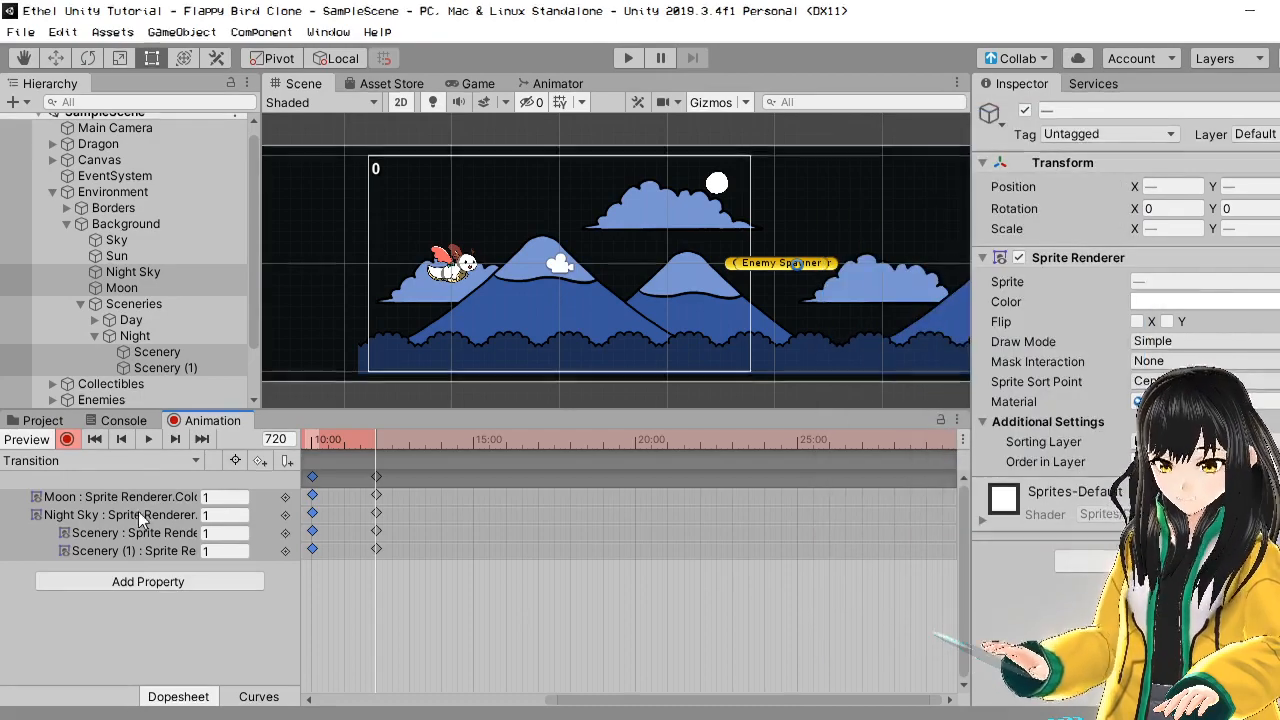
# - Copy the frame 720 keyframes of all four sprite colours and paste them at frame 1320
pyautogui.click(278, 440)
pyautogui.write('1320')
pyautogui.press('Return')
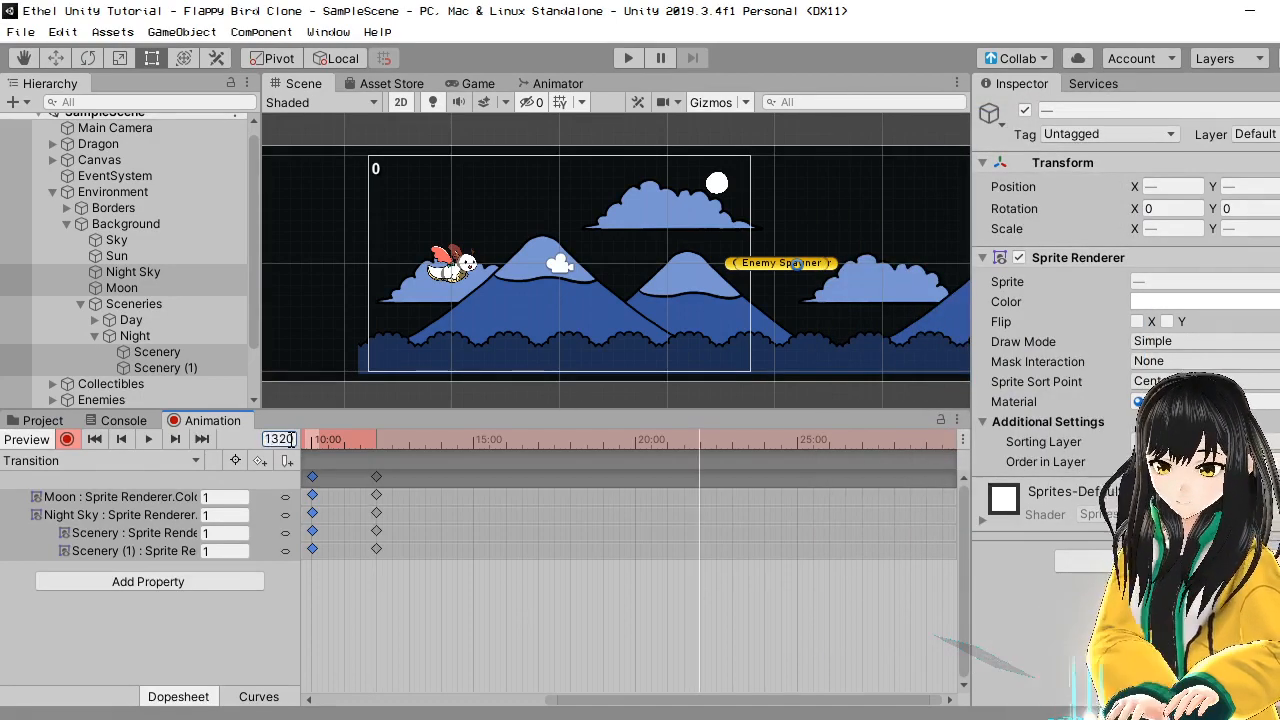
pyautogui.keyDown('shift'); pyautogui.click(375, 478); pyautogui.keyUp('shift')
pyautogui.hotkey('ctrl', 'c')
pyautogui.hotkey('ctrl', 'v')
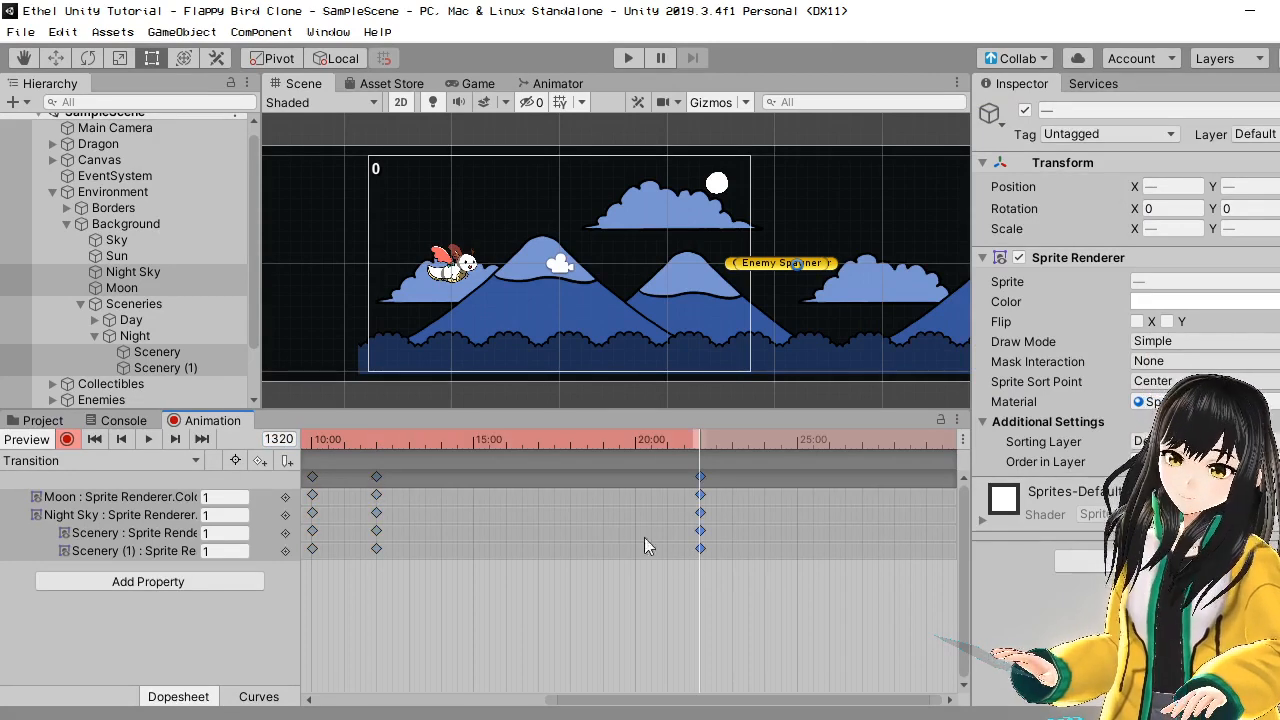
# - Switch to the Calculator, add 120 to the 1320 frame value, and return to Unity
pyautogui.moveTo(644, 545); pyautogui.dragTo(534, 563, button='middle')
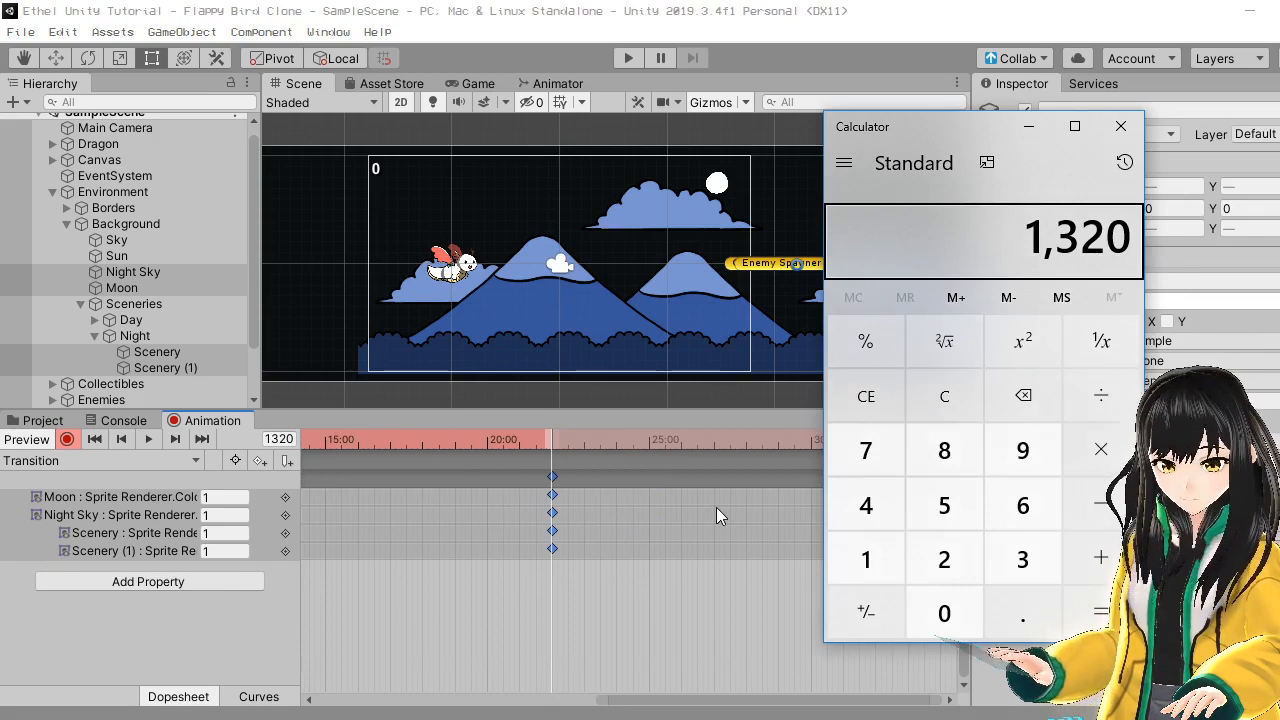
pyautogui.write('+120')
pyautogui.press('Return')
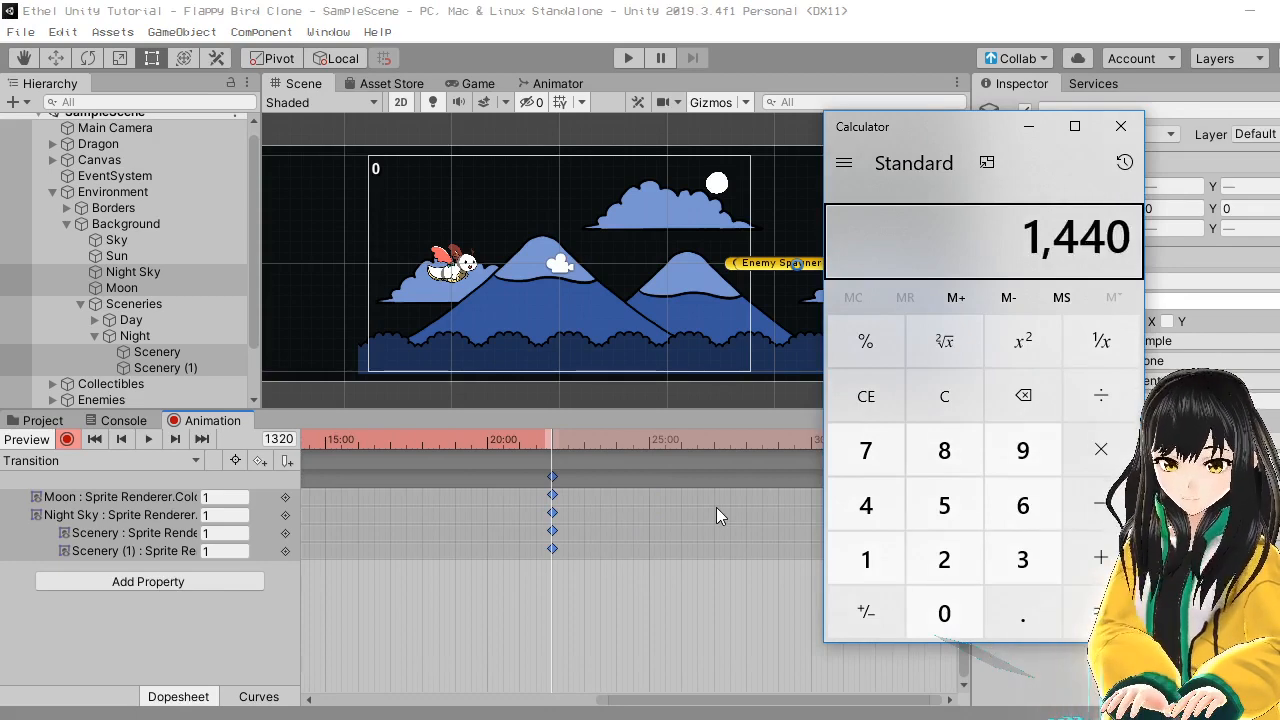
pyautogui.click(710, 4)
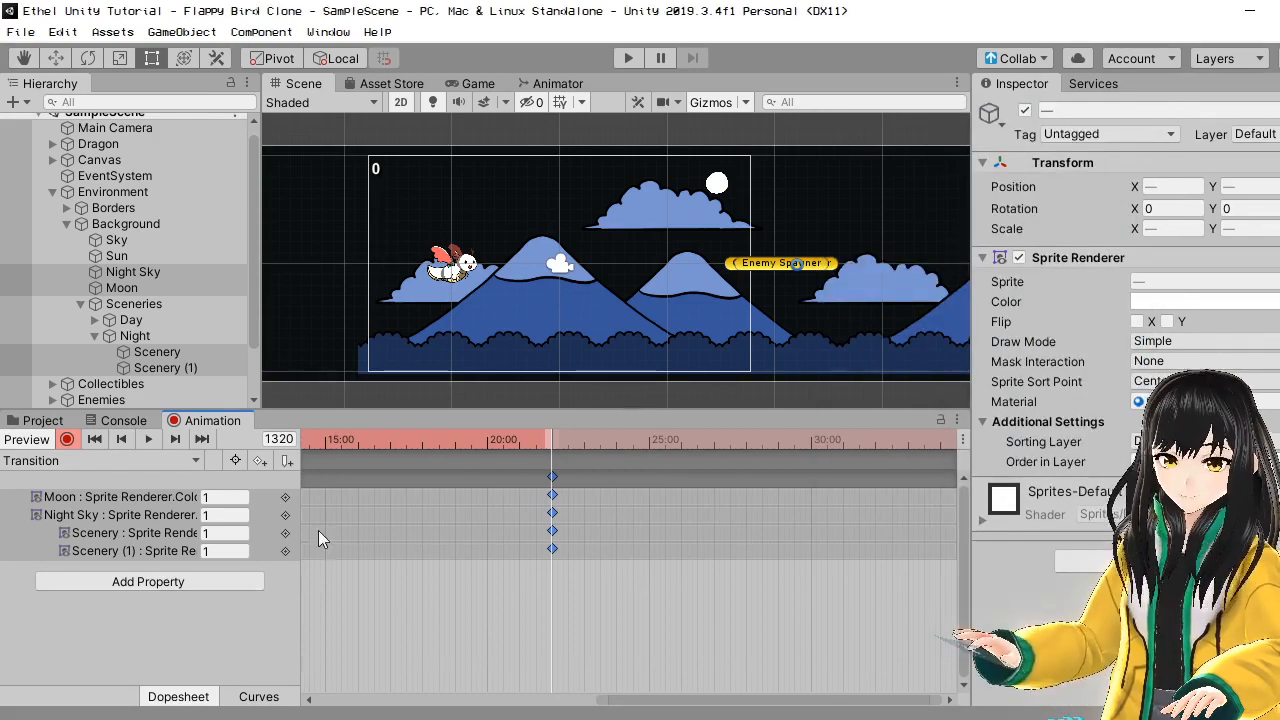
# - Go to frame 1440, key the alpha of Moon, Night Sky, Scenery and Scenery (1) at 0, and stop keyframe recording
pyautogui.click(279, 439)
pyautogui.click(281, 439)
pyautogui.write('1440')
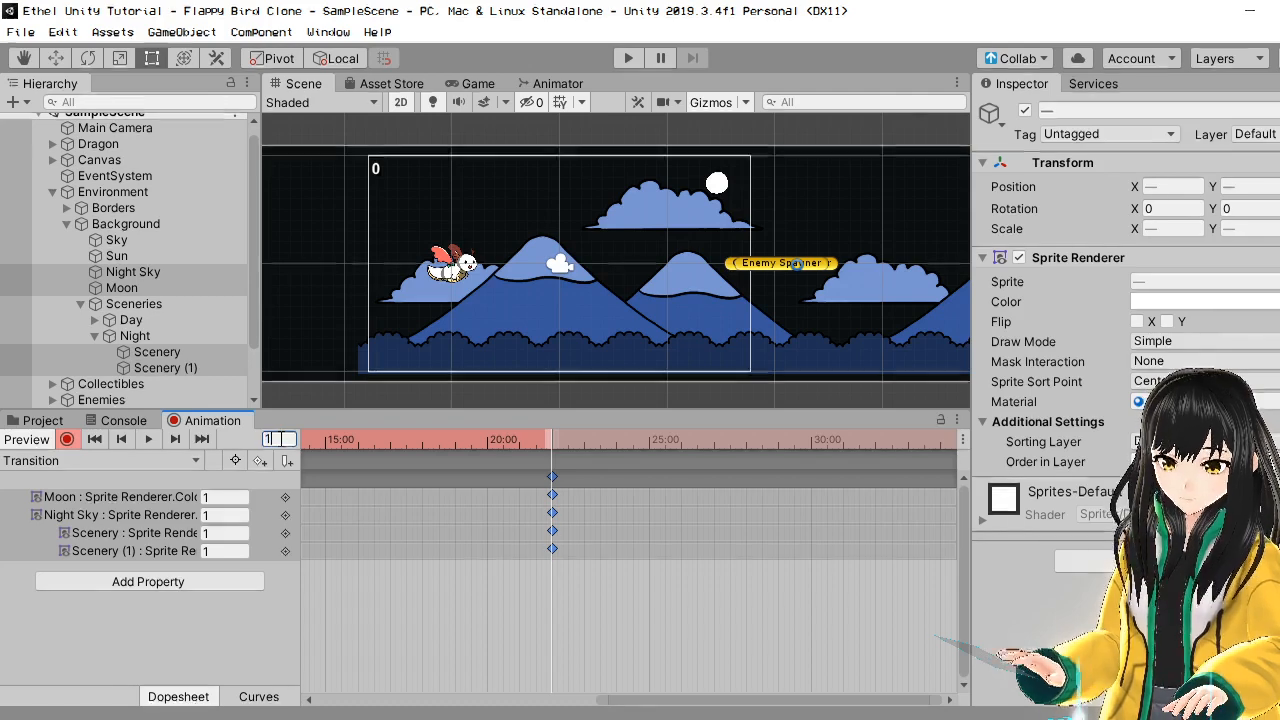
pyautogui.press('Return')
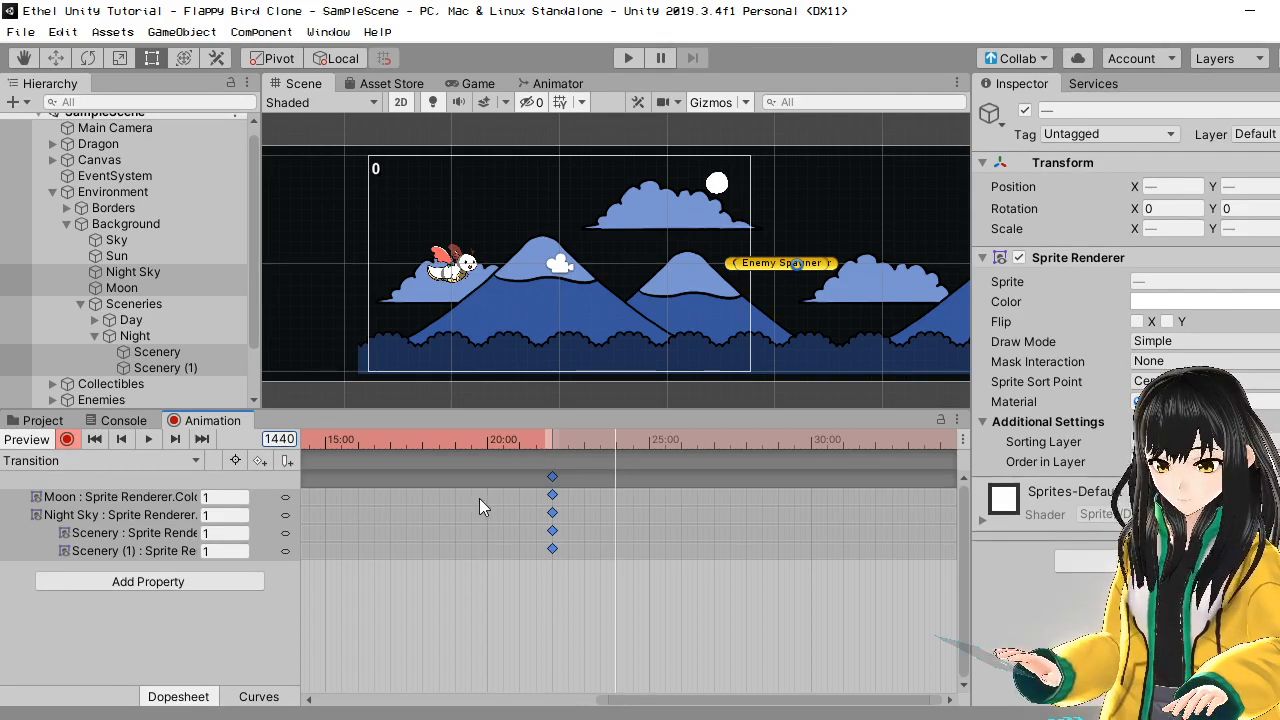
pyautogui.scroll(-1, 479, 505)
pyautogui.click(230, 498)
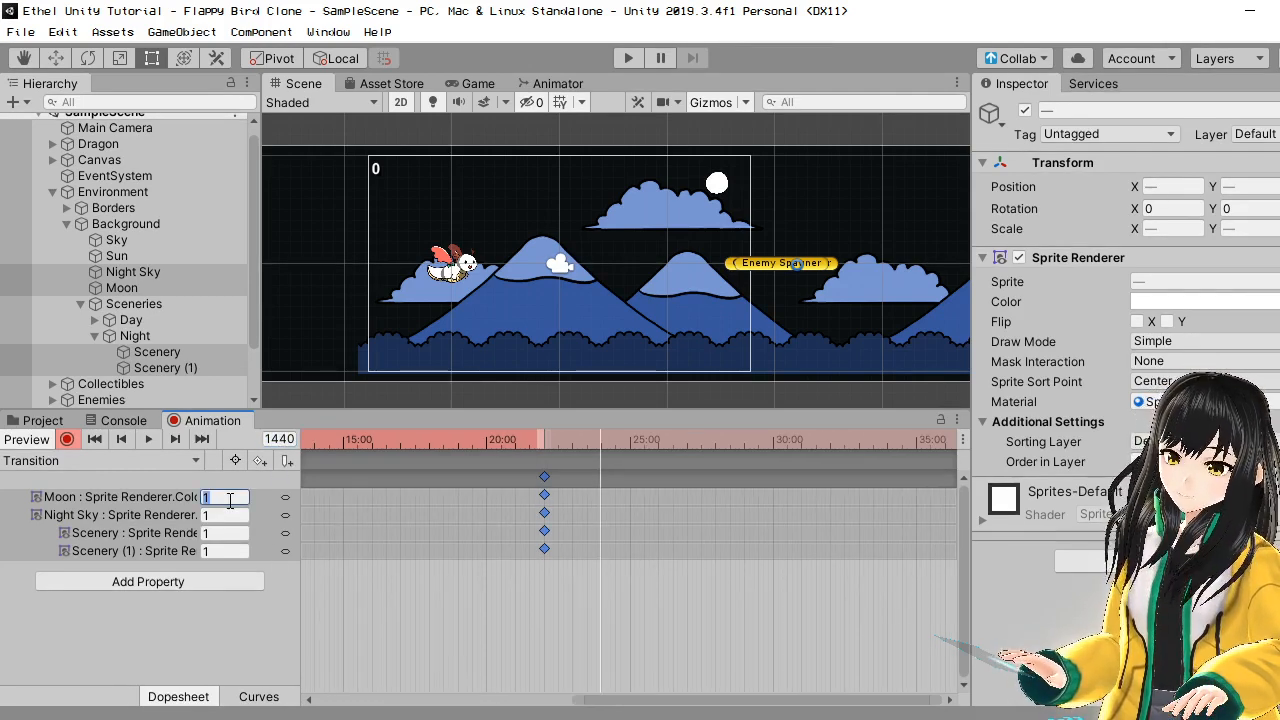
pyautogui.write('0')
pyautogui.press('Tab')
pyautogui.write('0')
pyautogui.press('Tab')
pyautogui.write('0')
pyautogui.press('Tab')
pyautogui.write('0')
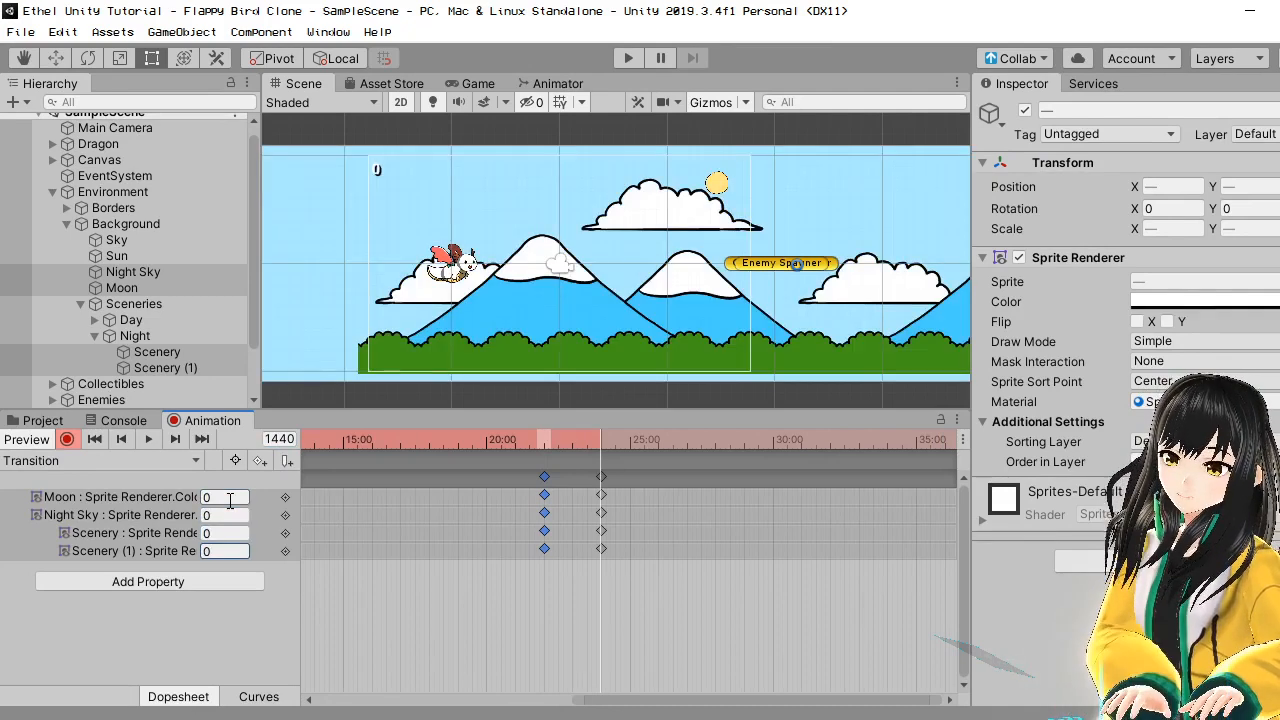
pyautogui.click(69, 439)
# - Play back the Transition clip to check the day-night fade in the Scene and Game views, then stop the playback
pyautogui.moveTo(462, 563); pyautogui.dragTo(686, 552, button='middle')
pyautogui.scroll(-2, 686, 558)
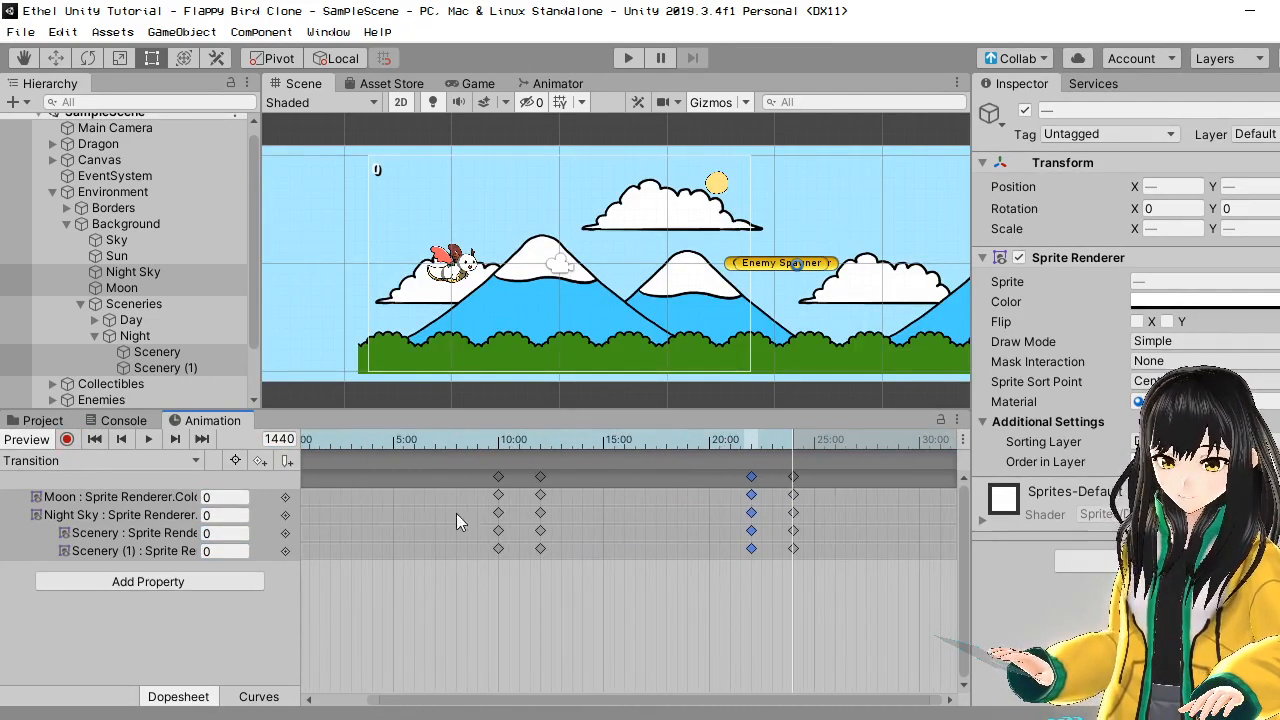
pyautogui.click(149, 440)
pyautogui.scroll(-9, 668, 510)
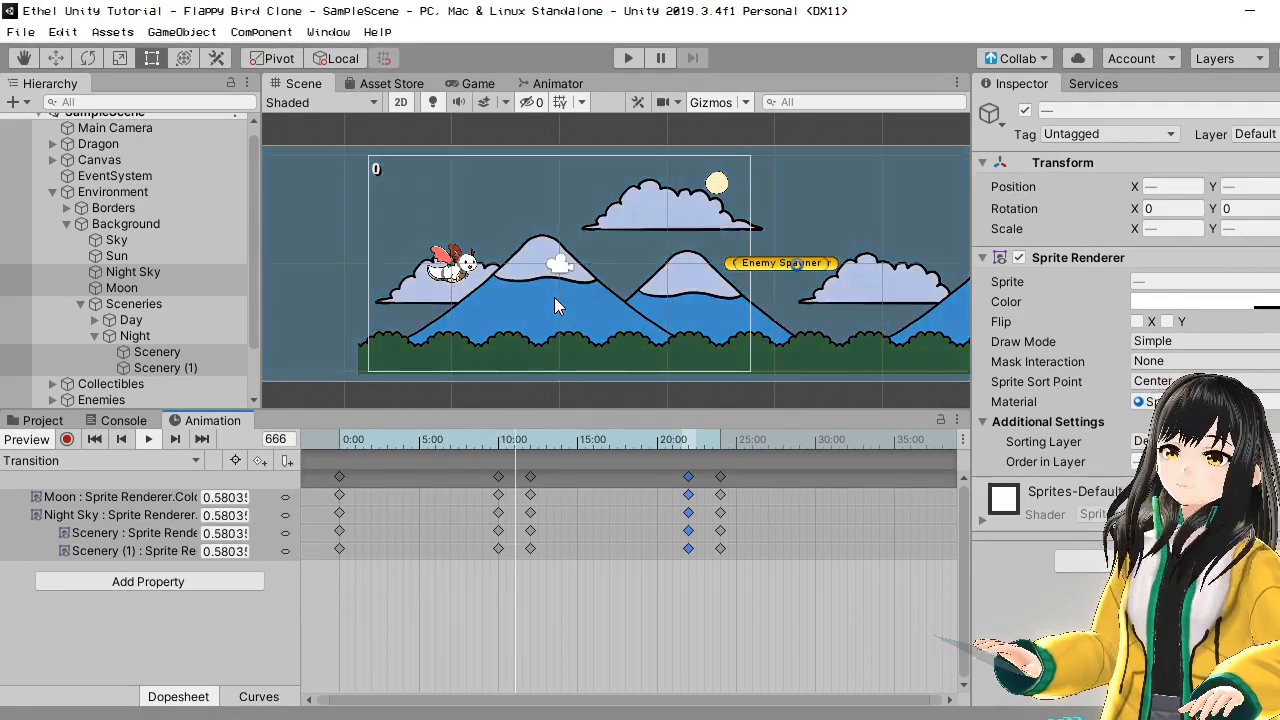
pyautogui.click(476, 83)
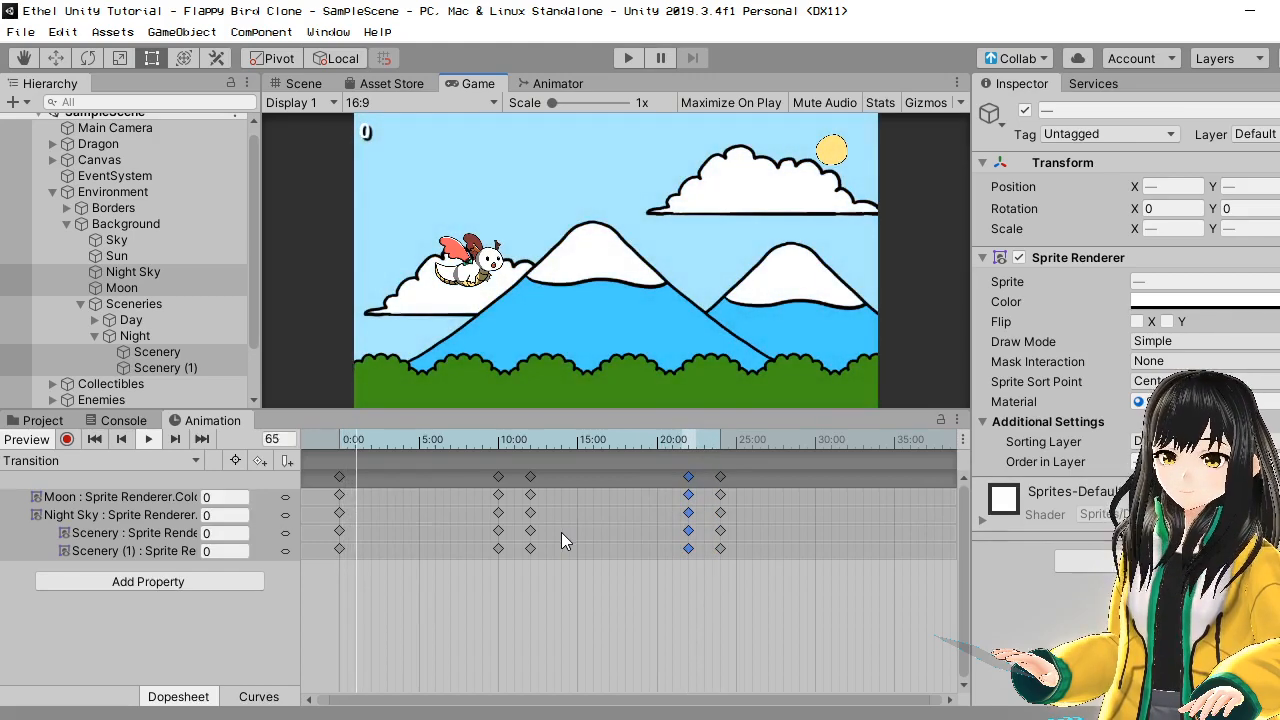
pyautogui.click(147, 441)
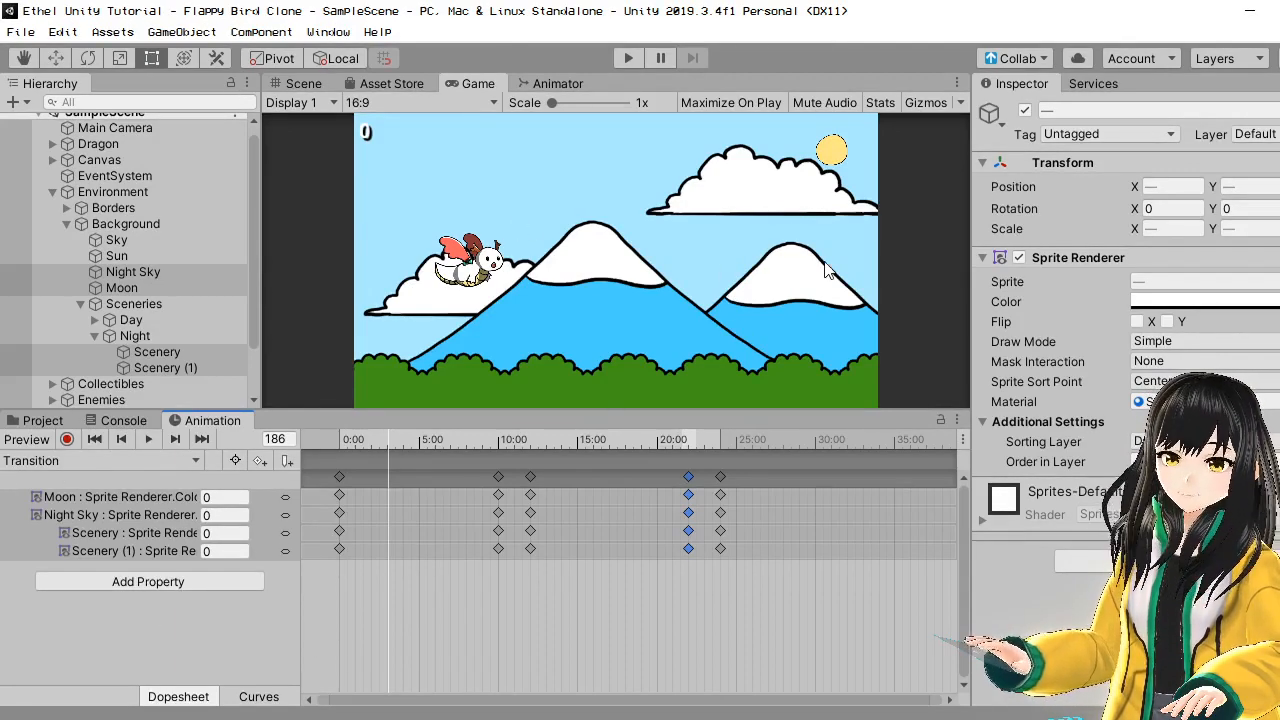
# - Save the scene and the project, and run the game to test the day-night transition
pyautogui.click(20, 32)
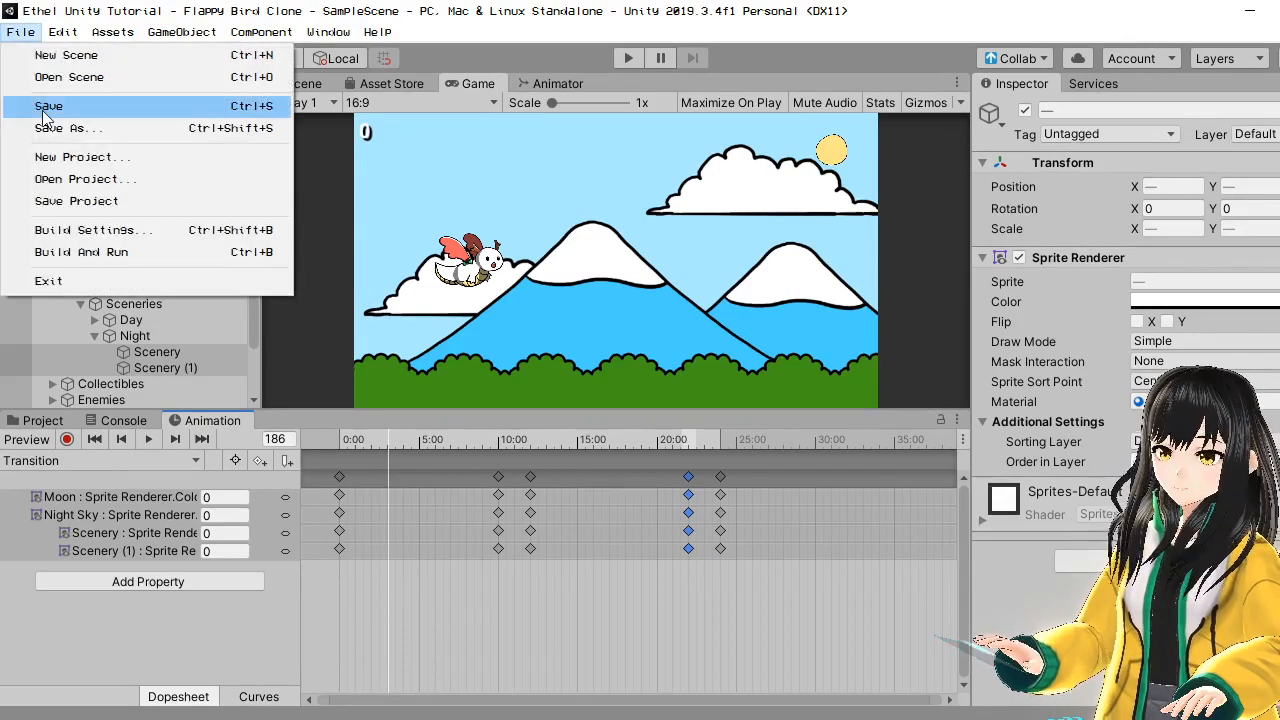
pyautogui.click(48, 106)
pyautogui.click(22, 32)
pyautogui.click(67, 204)
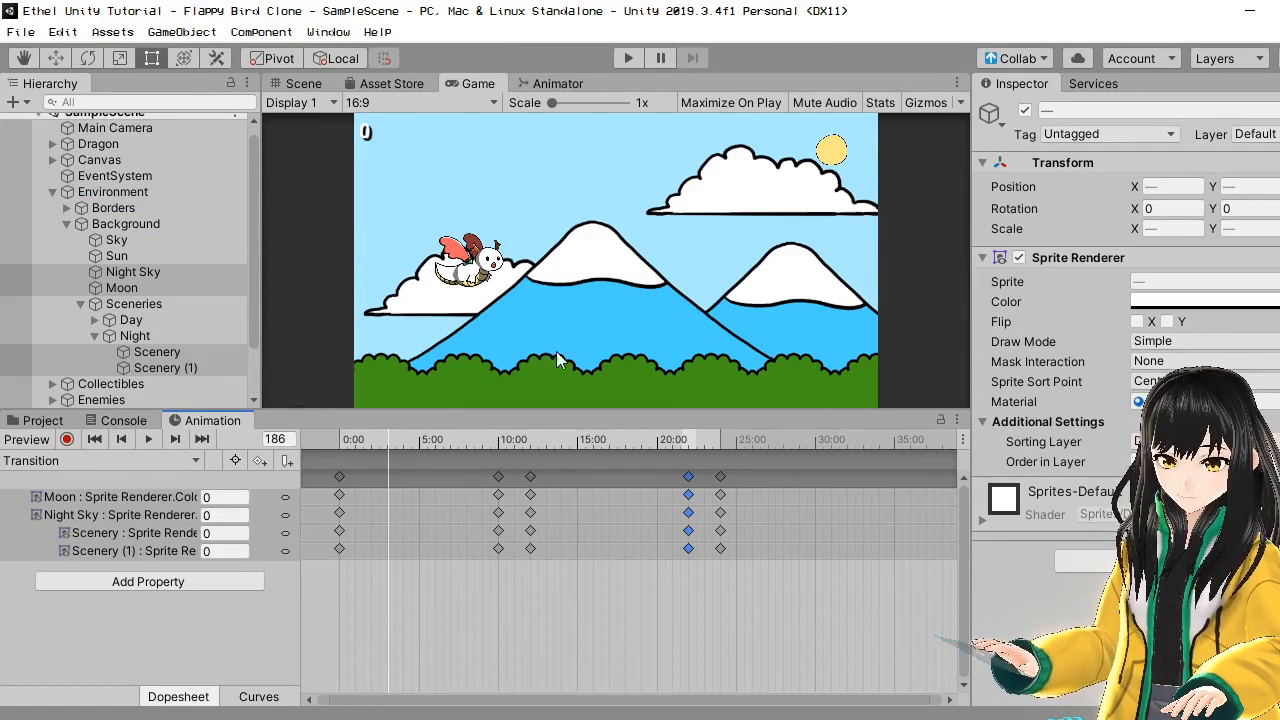
pyautogui.click(627, 61)
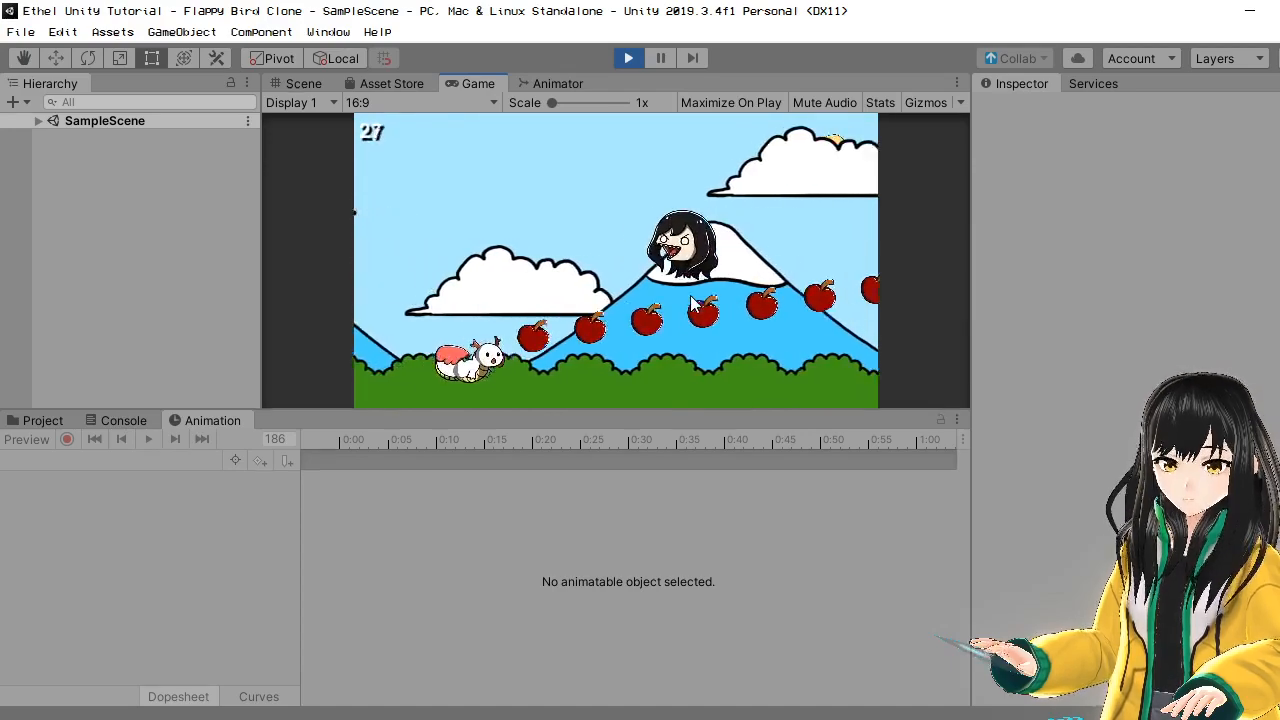
# - Keep the dragon flapping past the enemies and apples to observe the full change from day to night scenery
pyautogui.click(690, 295)
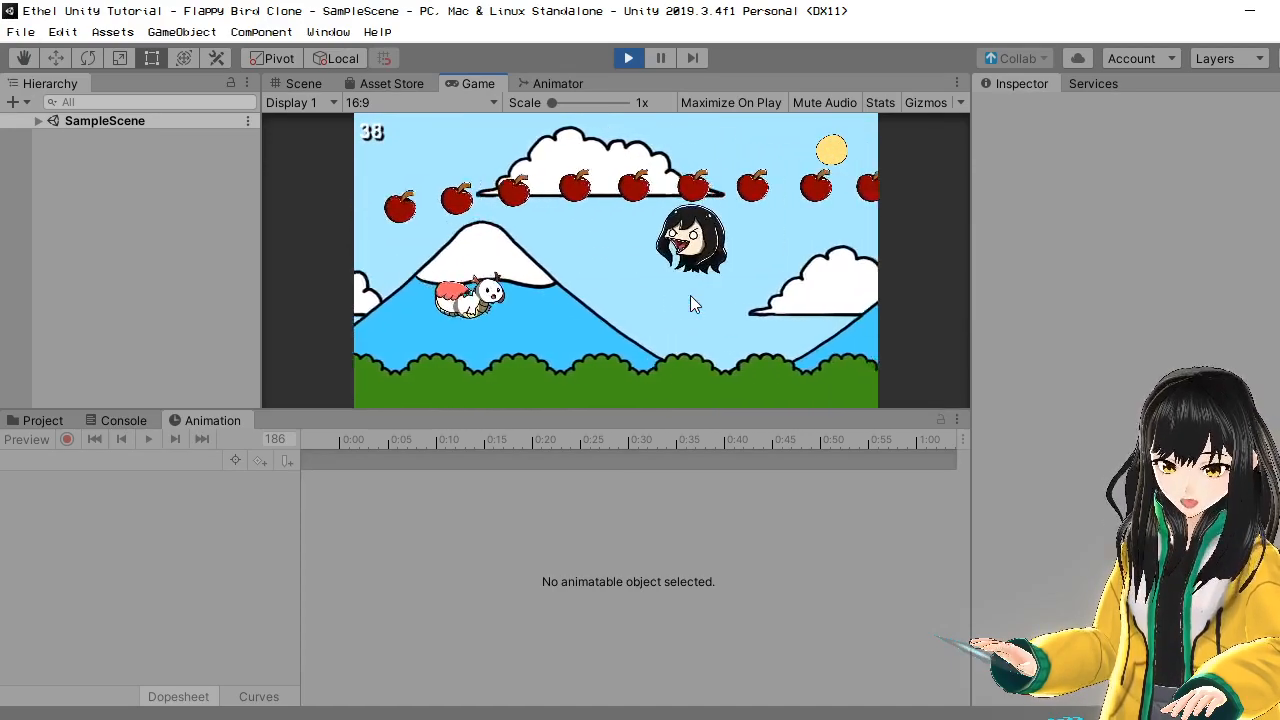
pyautogui.click(690, 295)
pyautogui.click(690, 295)
pyautogui.click(690, 295)
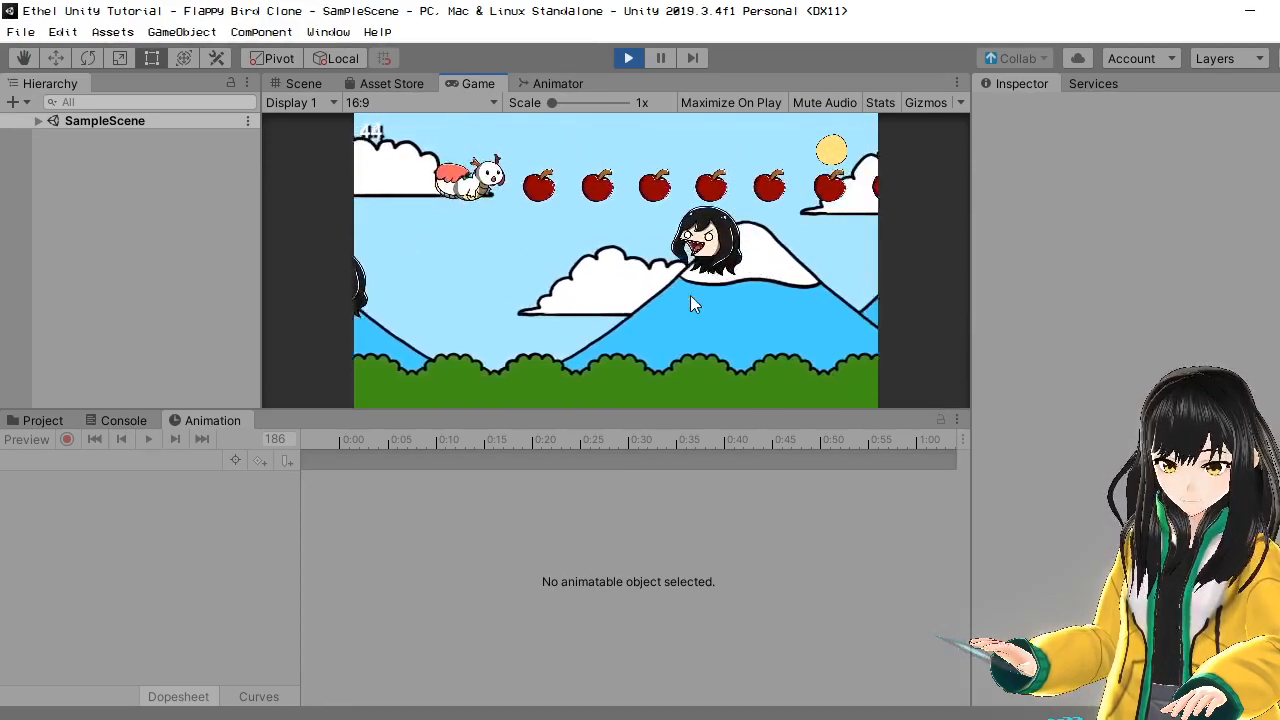
pyautogui.click(690, 295)
pyautogui.click(690, 295)
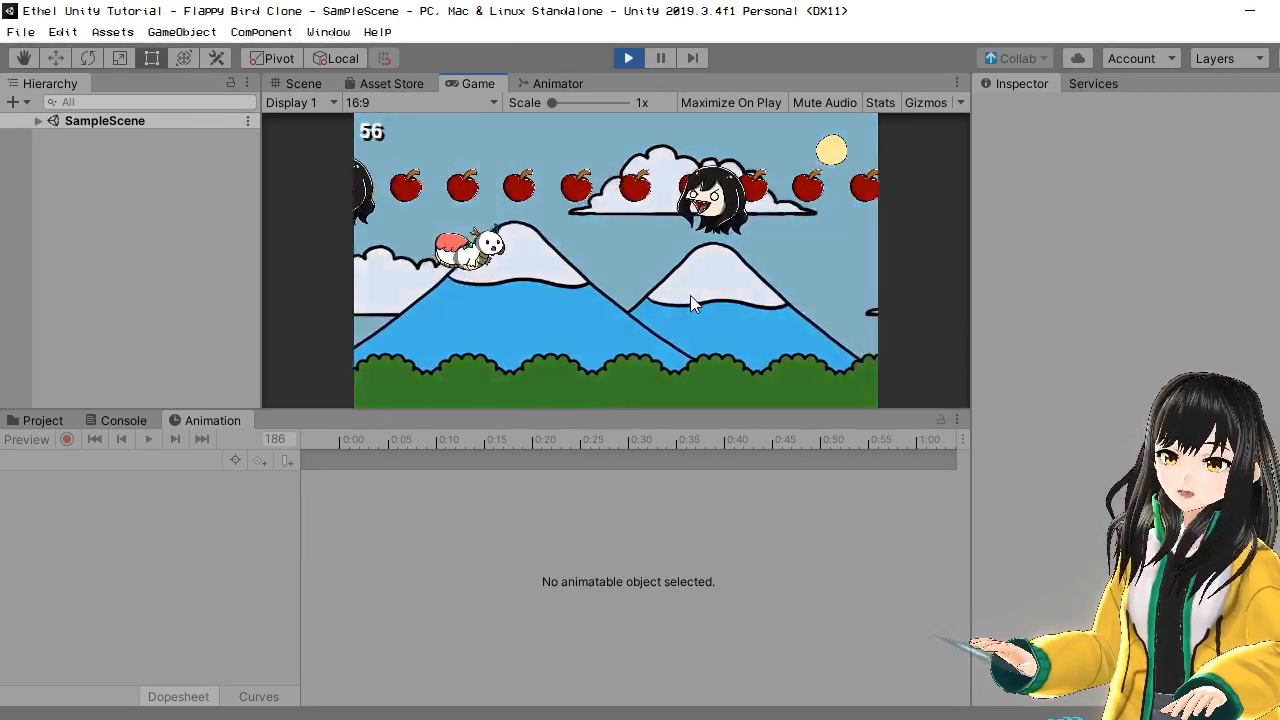
pyautogui.click(690, 295)
pyautogui.click(690, 295)
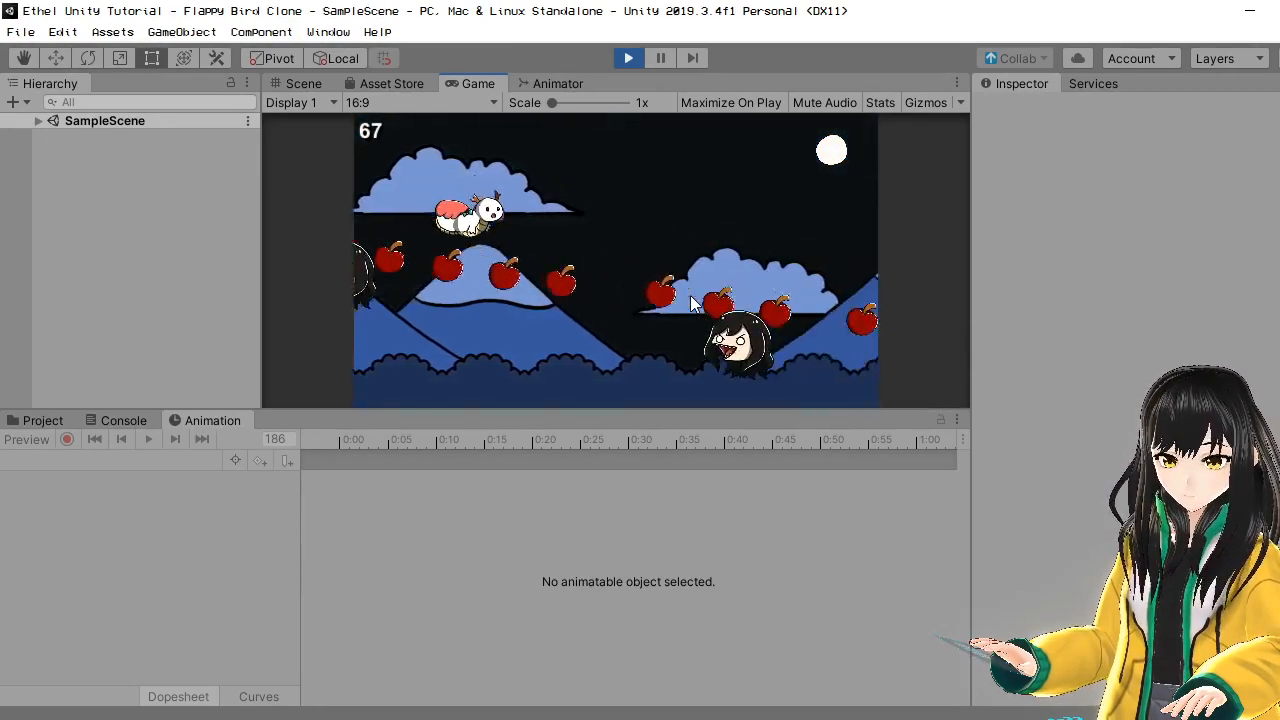
pyautogui.click(690, 295)
pyautogui.click(690, 296)
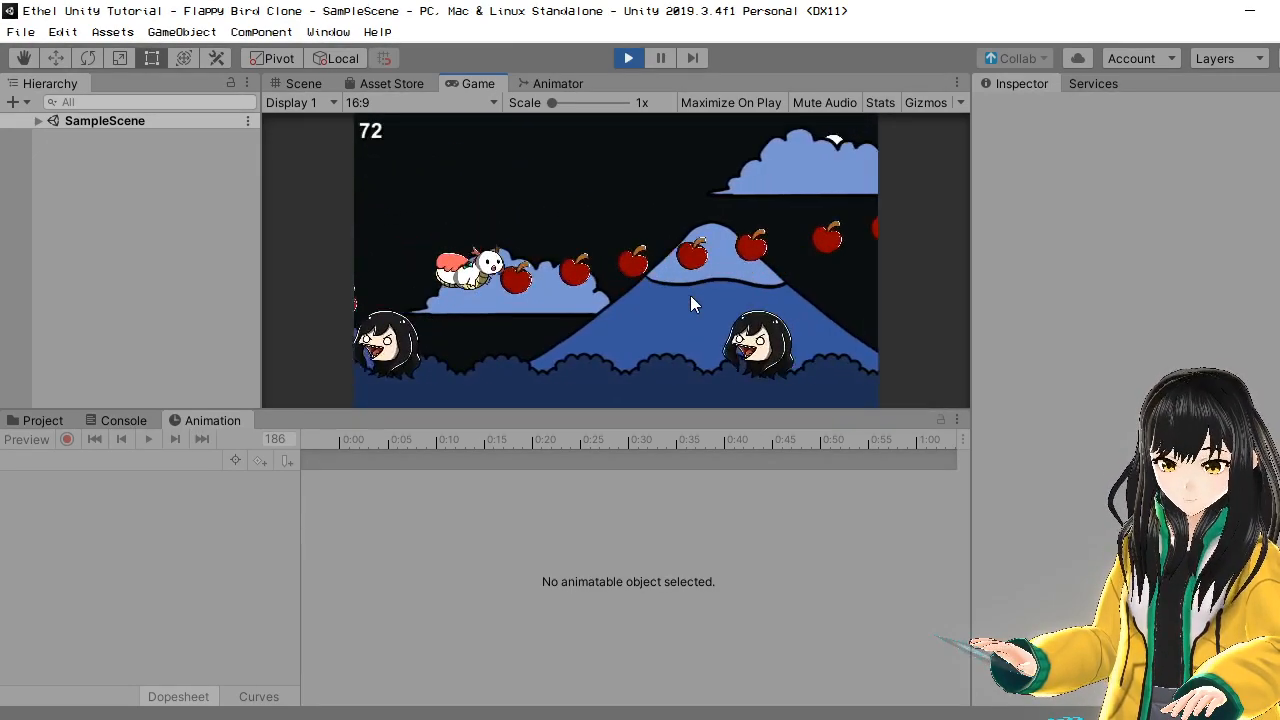
pyautogui.click(690, 296)
pyautogui.click(690, 295)
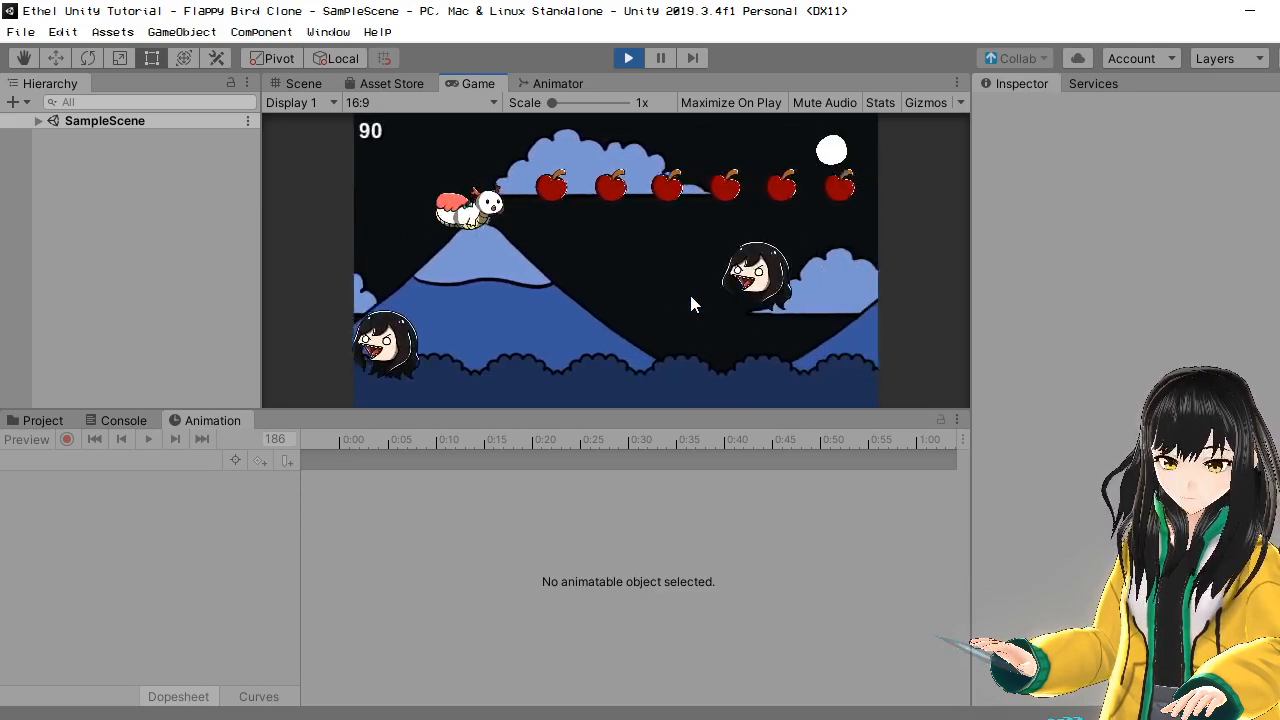
pyautogui.click(690, 295)
pyautogui.click(690, 295)
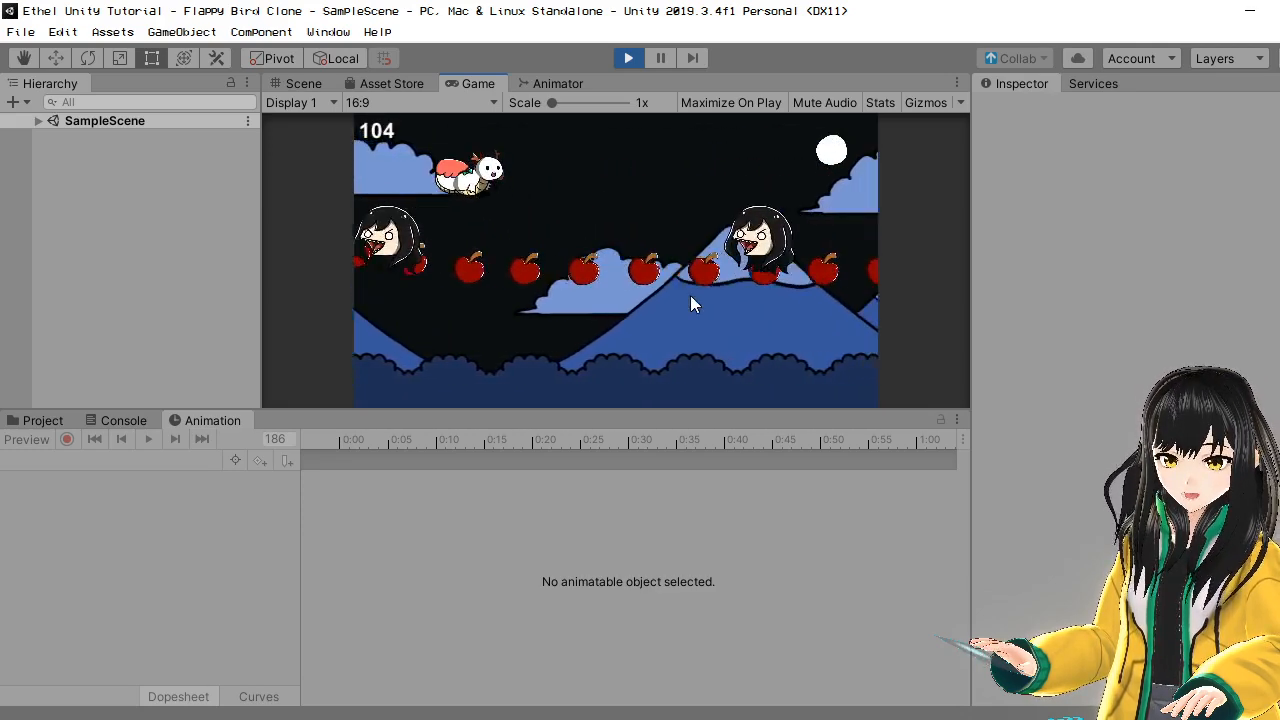
pyautogui.click(690, 295)
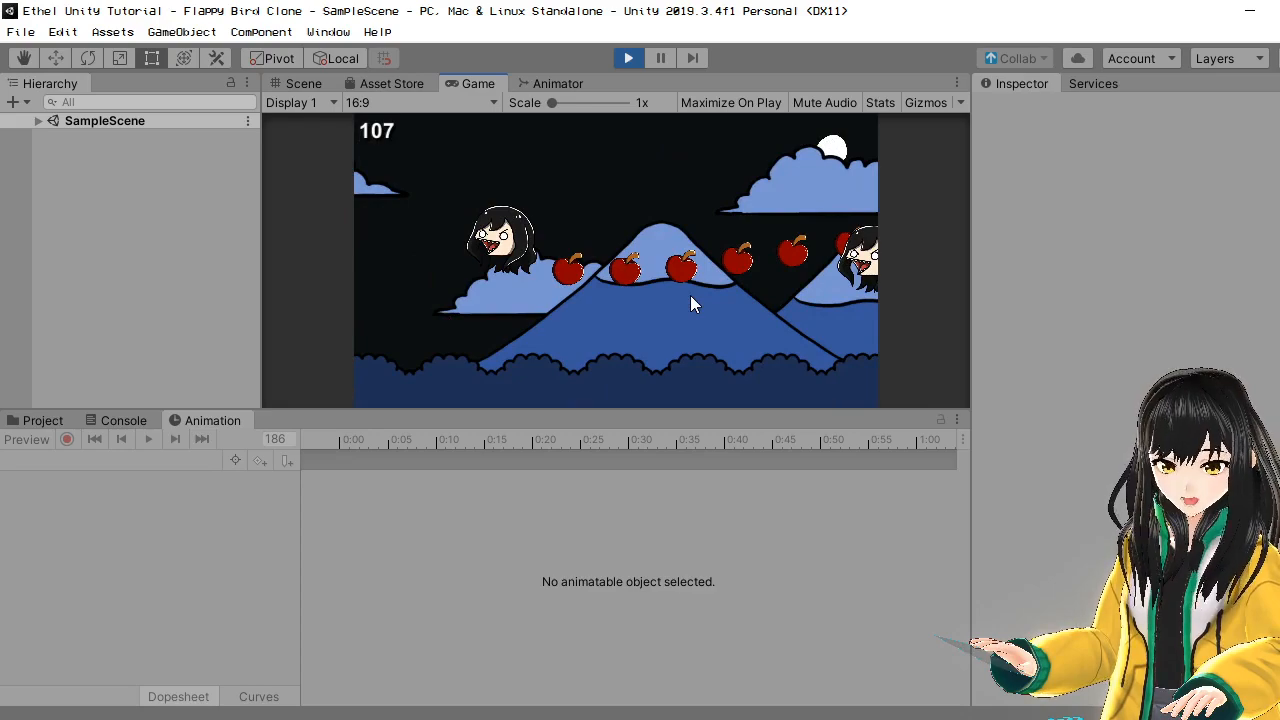
# - Restart the run and guide the dragon through the apple trails in the daytime scenery
pyautogui.click(717, 354)
pyautogui.click(714, 297)
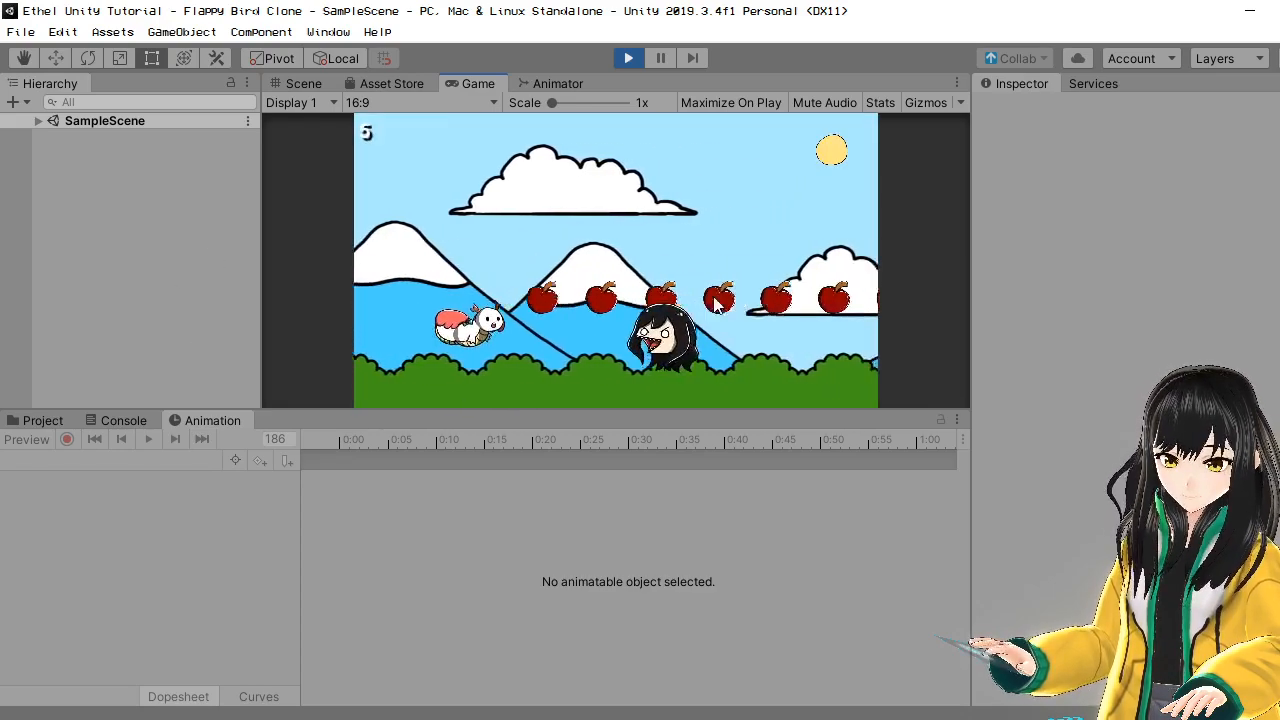
pyautogui.click(714, 304)
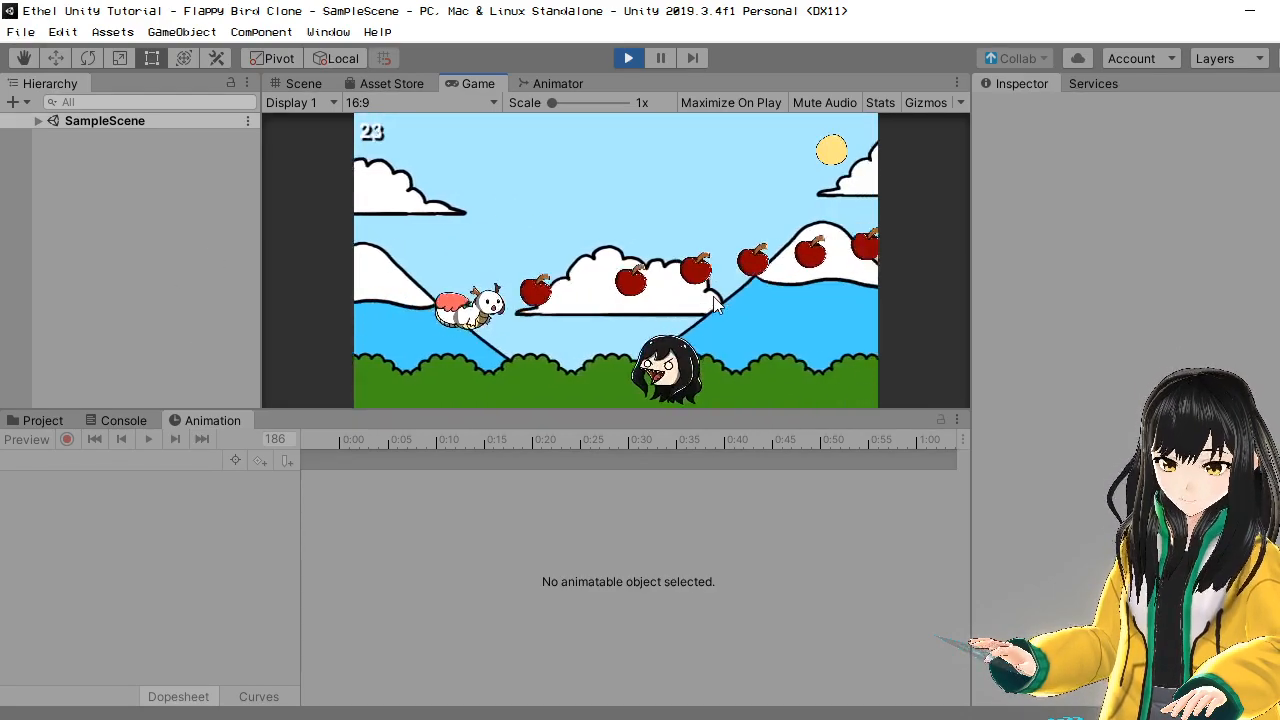
pyautogui.click(714, 304)
pyautogui.click(714, 304)
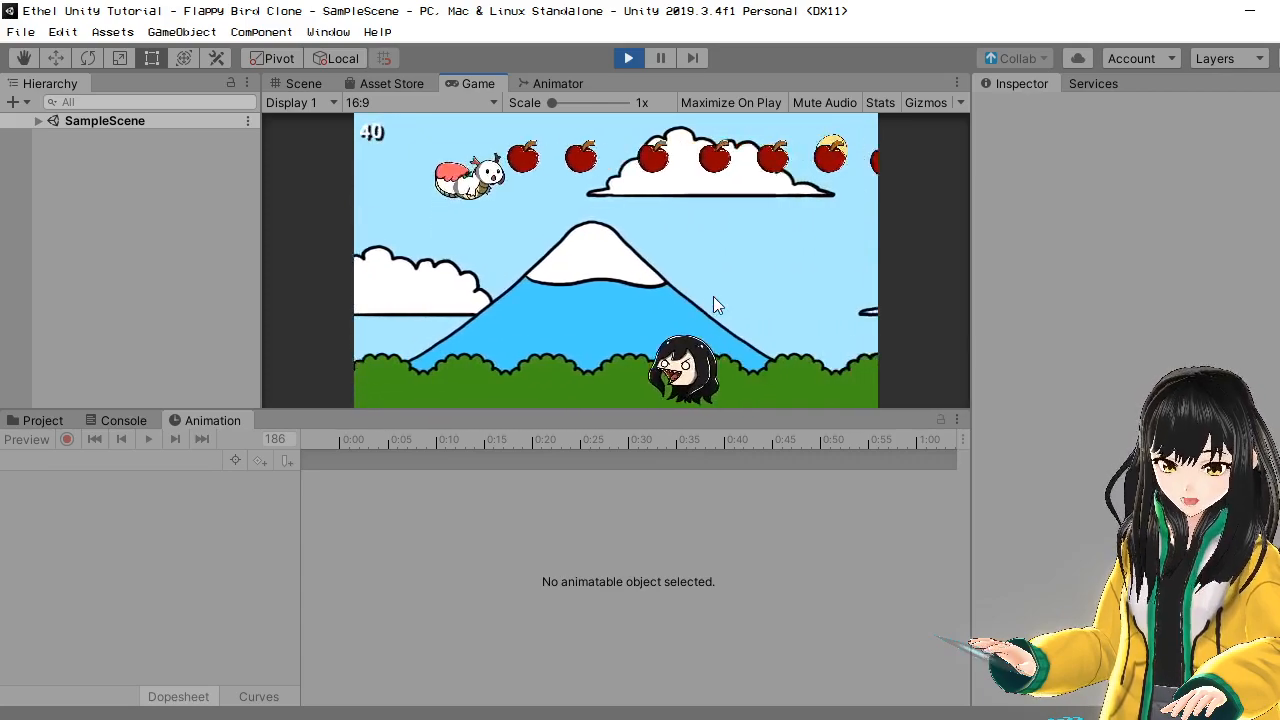
pyautogui.click(713, 300)
pyautogui.click(713, 300)
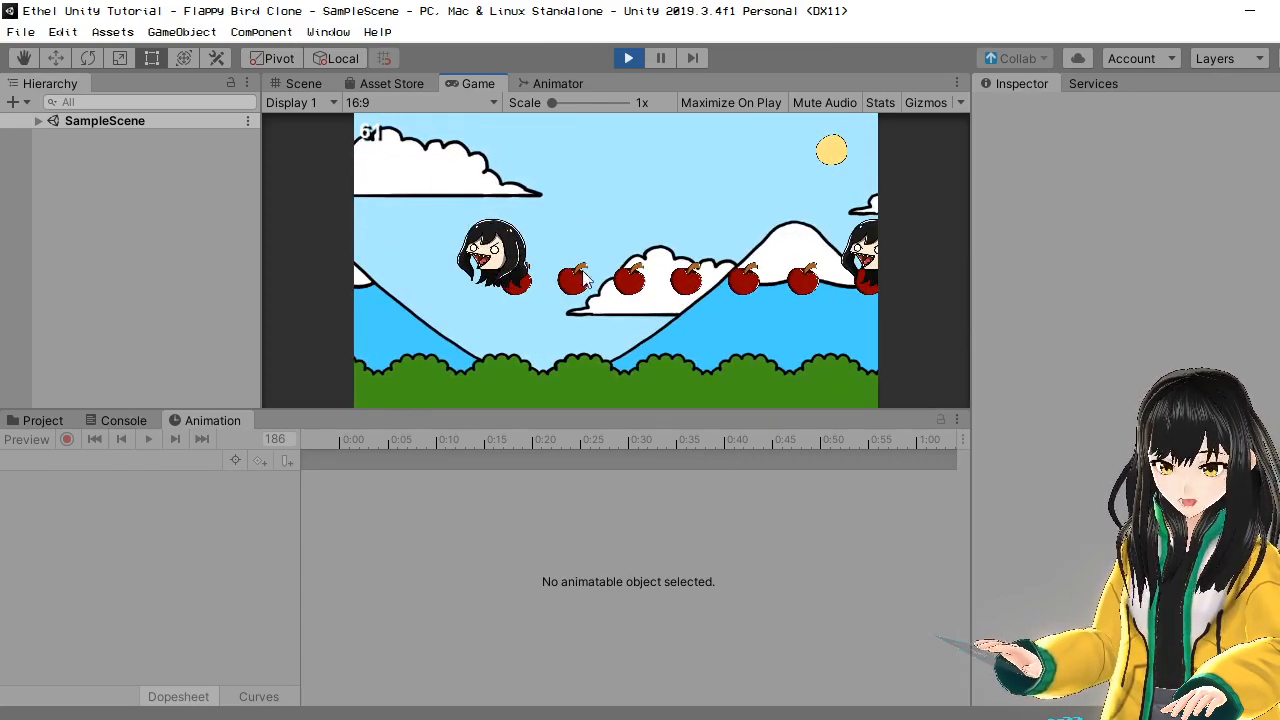
# - Start another run, fly the dragon until the night background has faded in, and stop the game
pyautogui.click(461, 316)
pyautogui.click(462, 314)
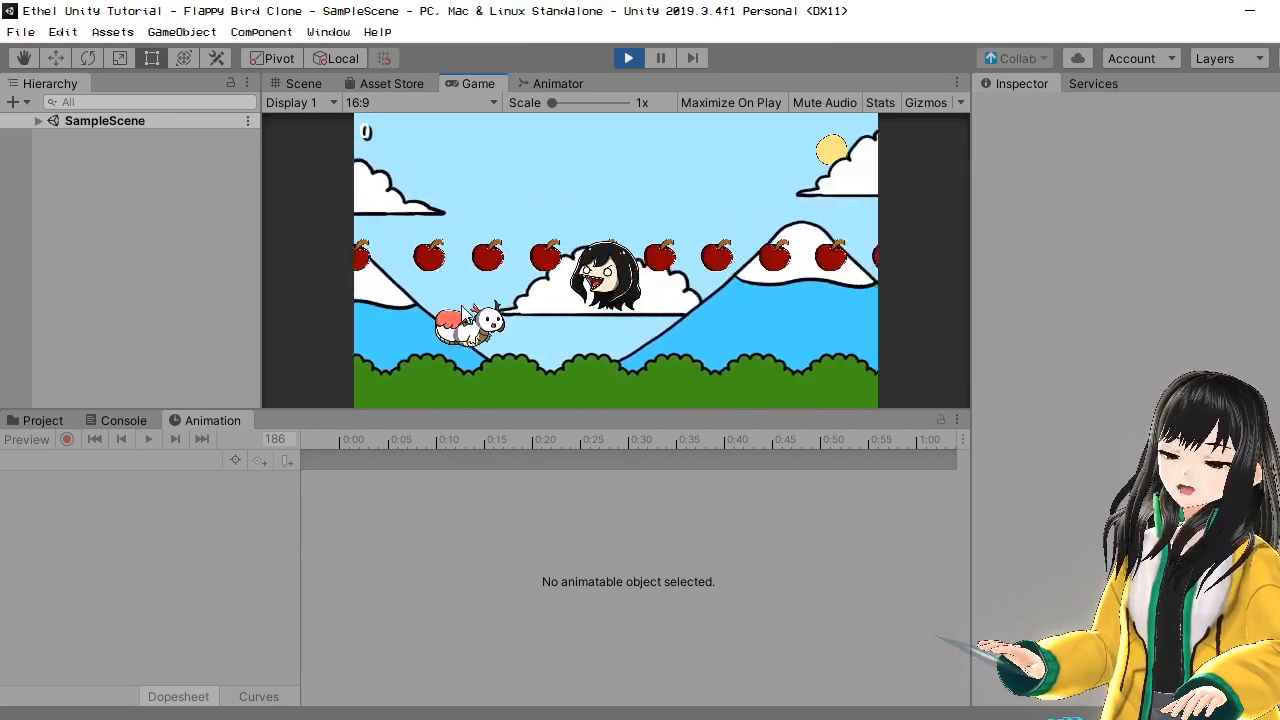
pyautogui.click(608, 333)
pyautogui.click(608, 333)
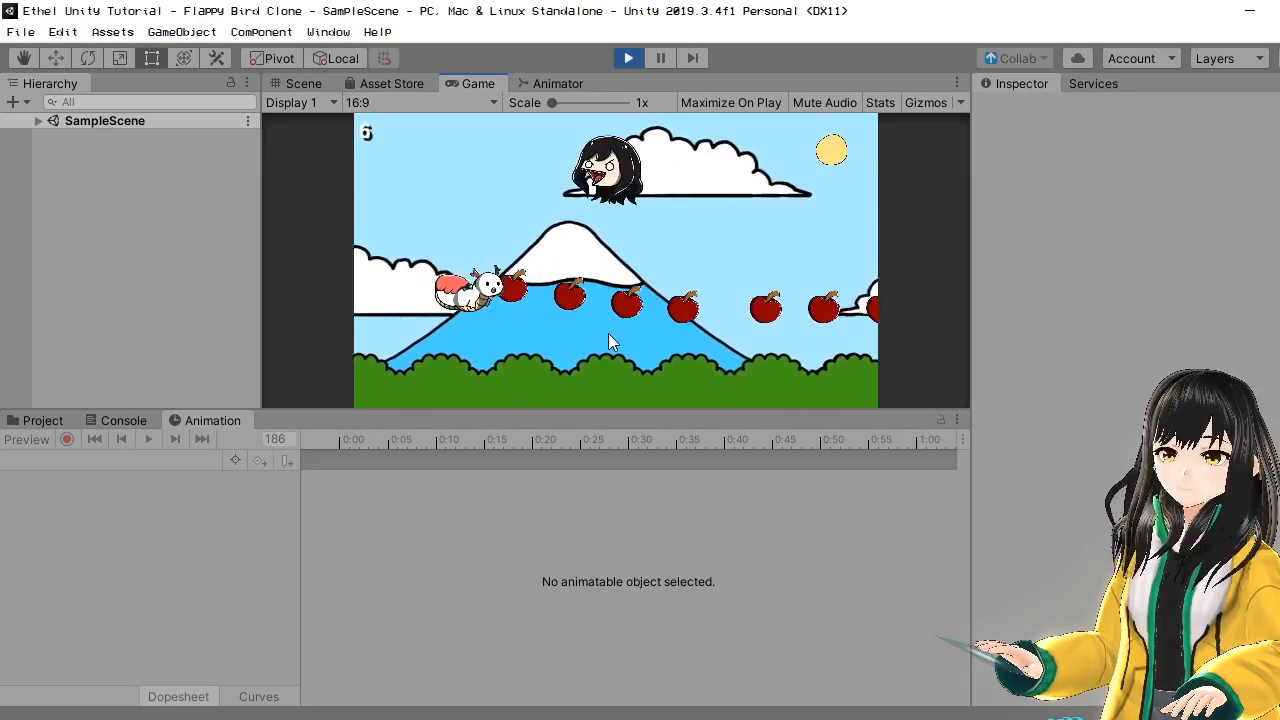
pyautogui.click(608, 333)
pyautogui.click(608, 333)
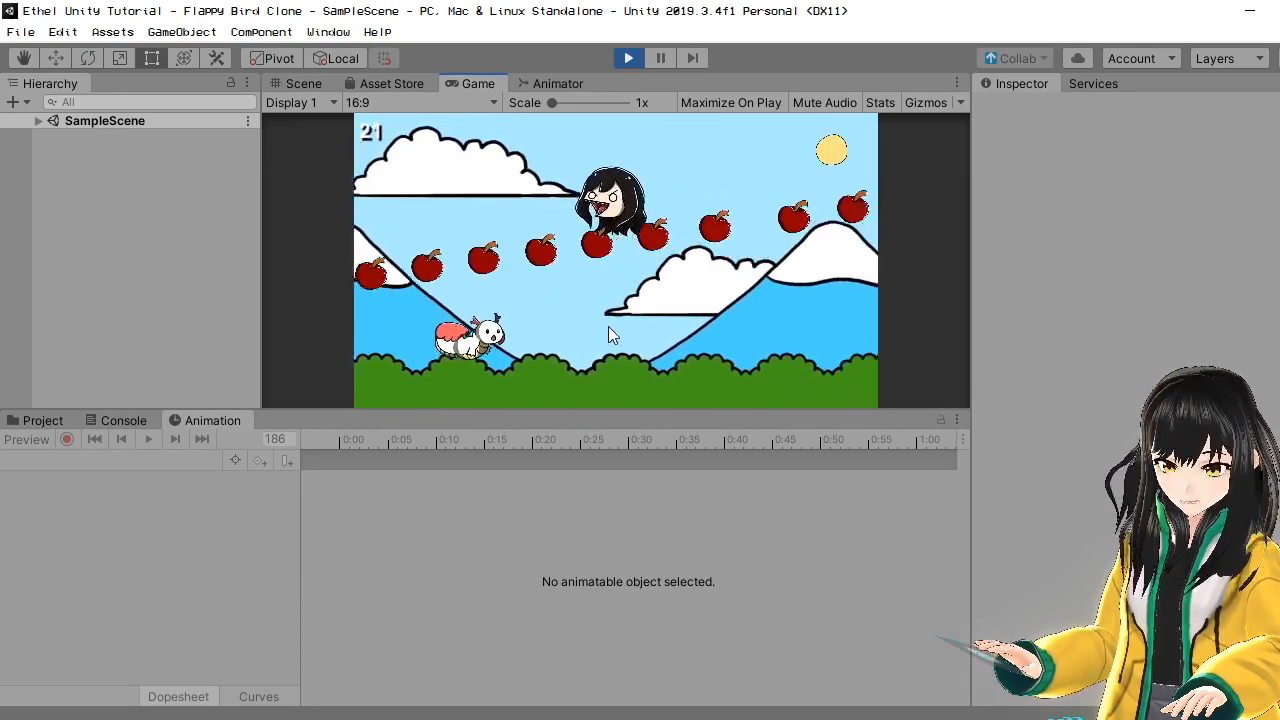
pyautogui.click(608, 327)
pyautogui.click(608, 327)
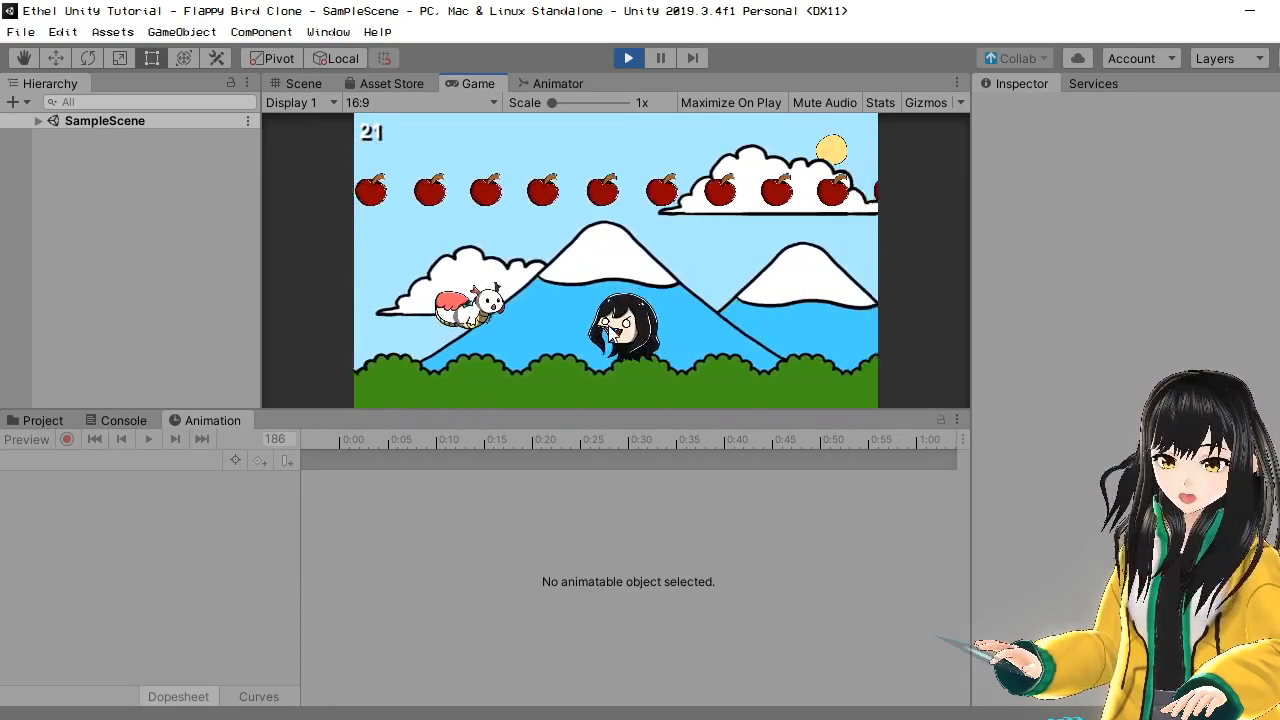
pyautogui.click(608, 327)
pyautogui.click(608, 327)
pyautogui.click(608, 327)
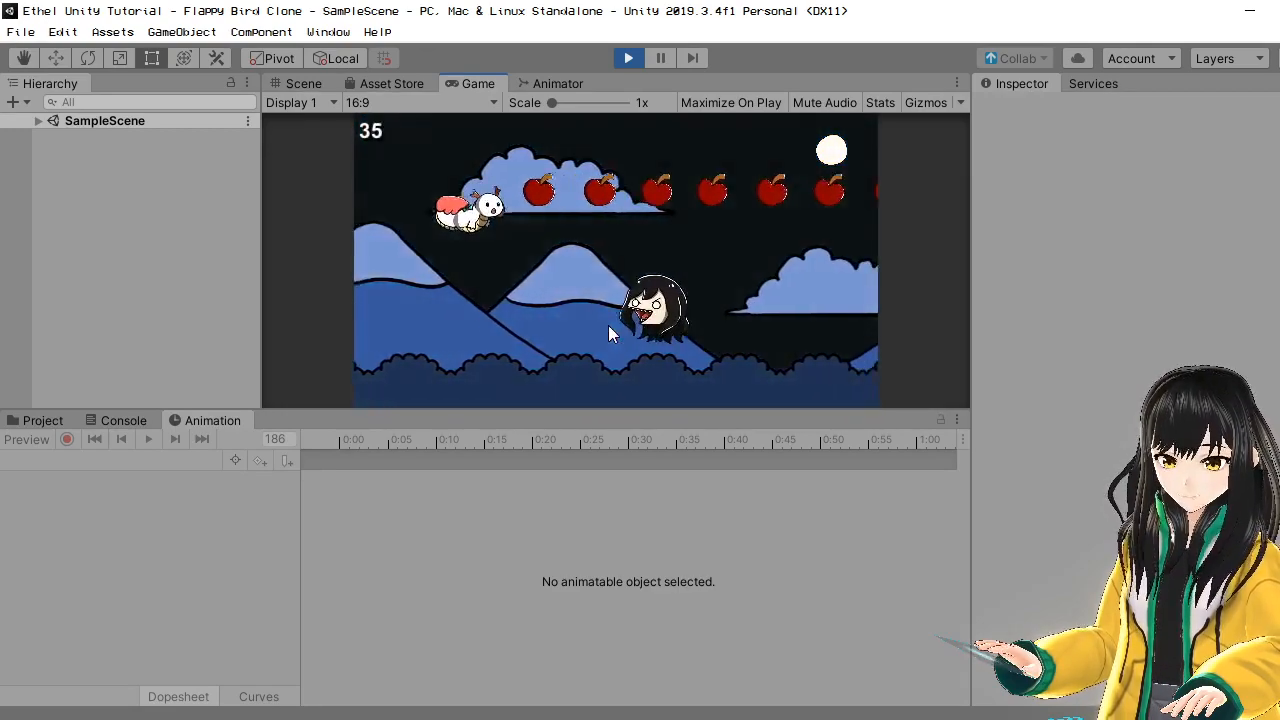
pyautogui.click(608, 327)
pyautogui.click(608, 327)
pyautogui.click(608, 327)
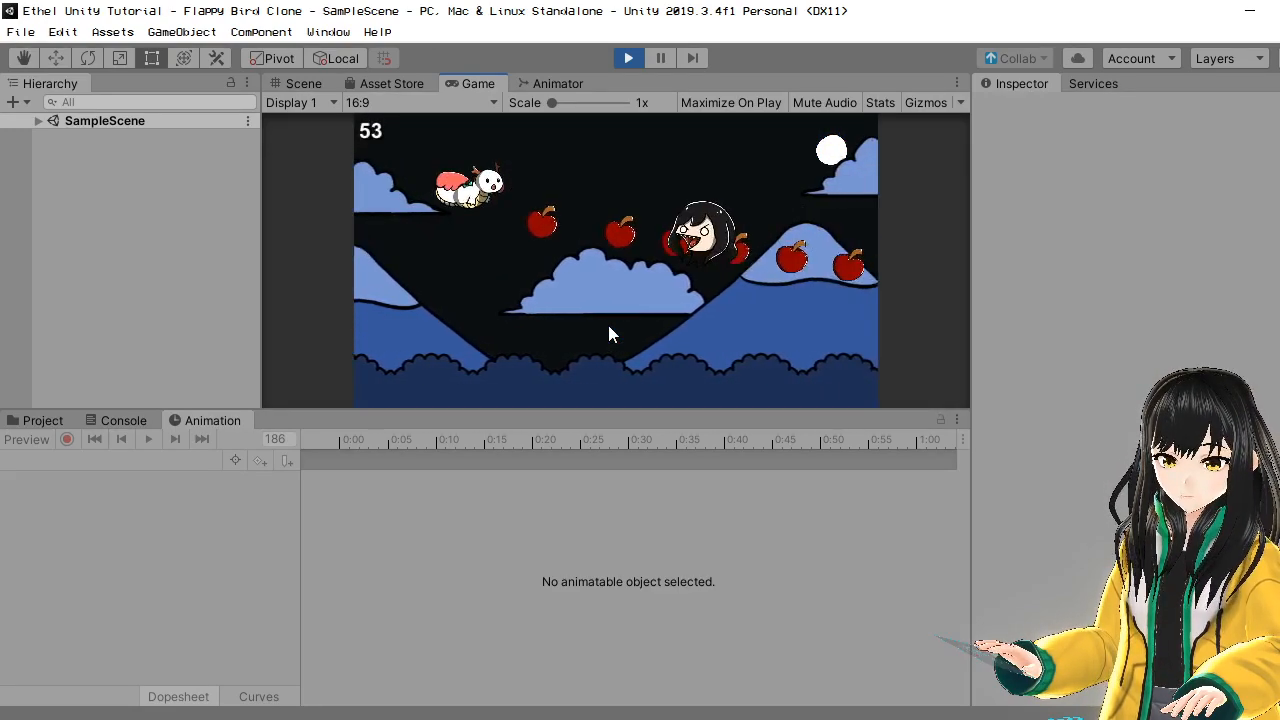
pyautogui.click(608, 327)
pyautogui.click(608, 327)
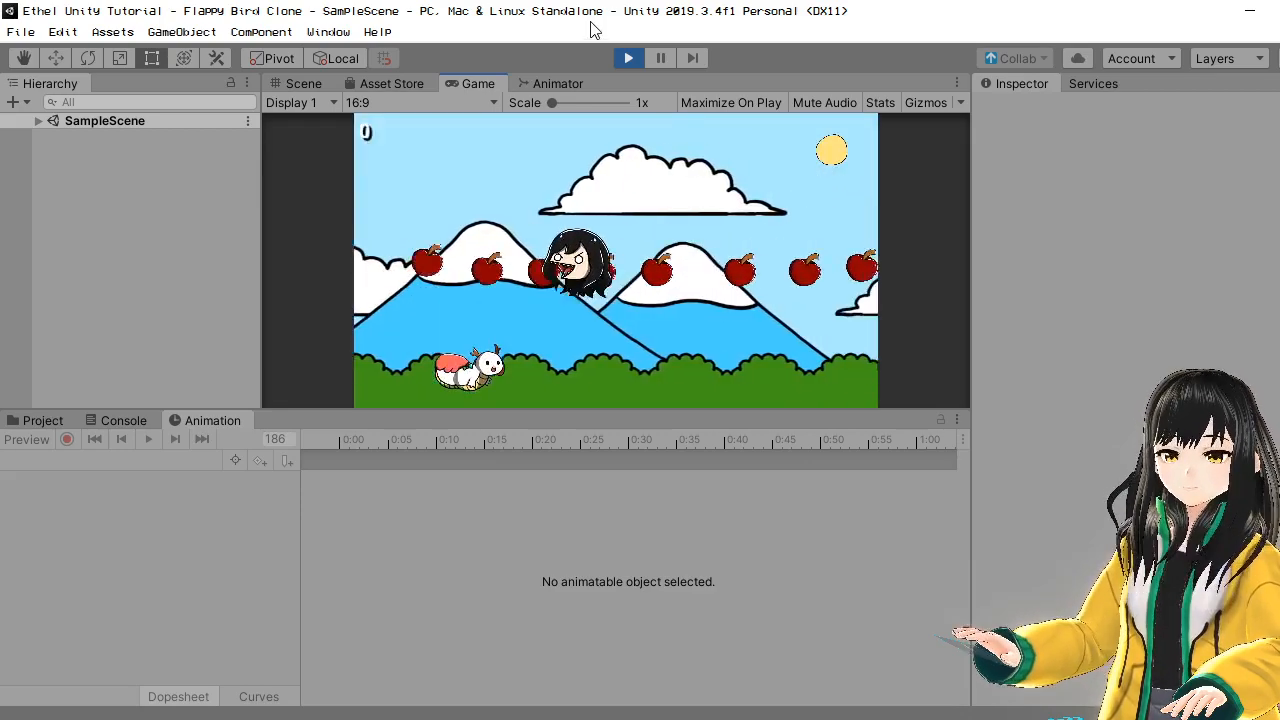
pyautogui.click(627, 60)
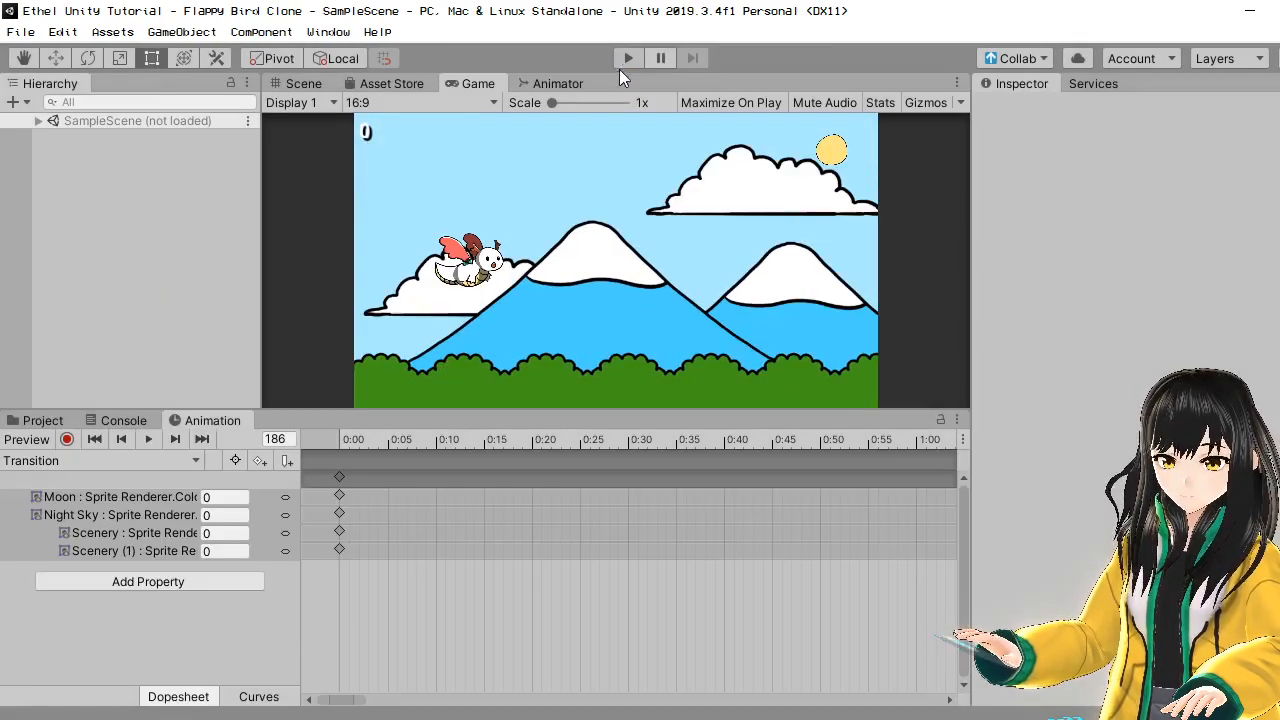
# - Move the Night group's Scenery and Scenery (1) together along negative X in the Scene view, offsetting them from the day scenery
pyautogui.click(38, 121)
pyautogui.click(38, 121)
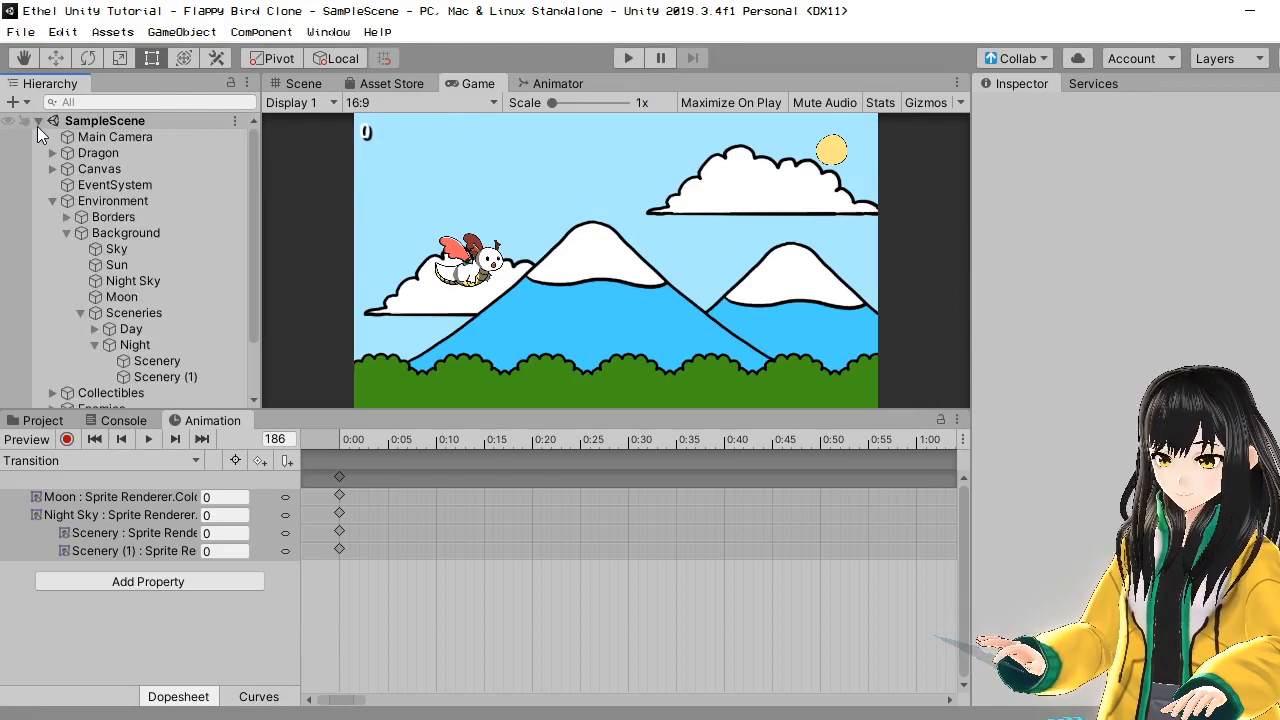
pyautogui.click(38, 121)
pyautogui.click(38, 121)
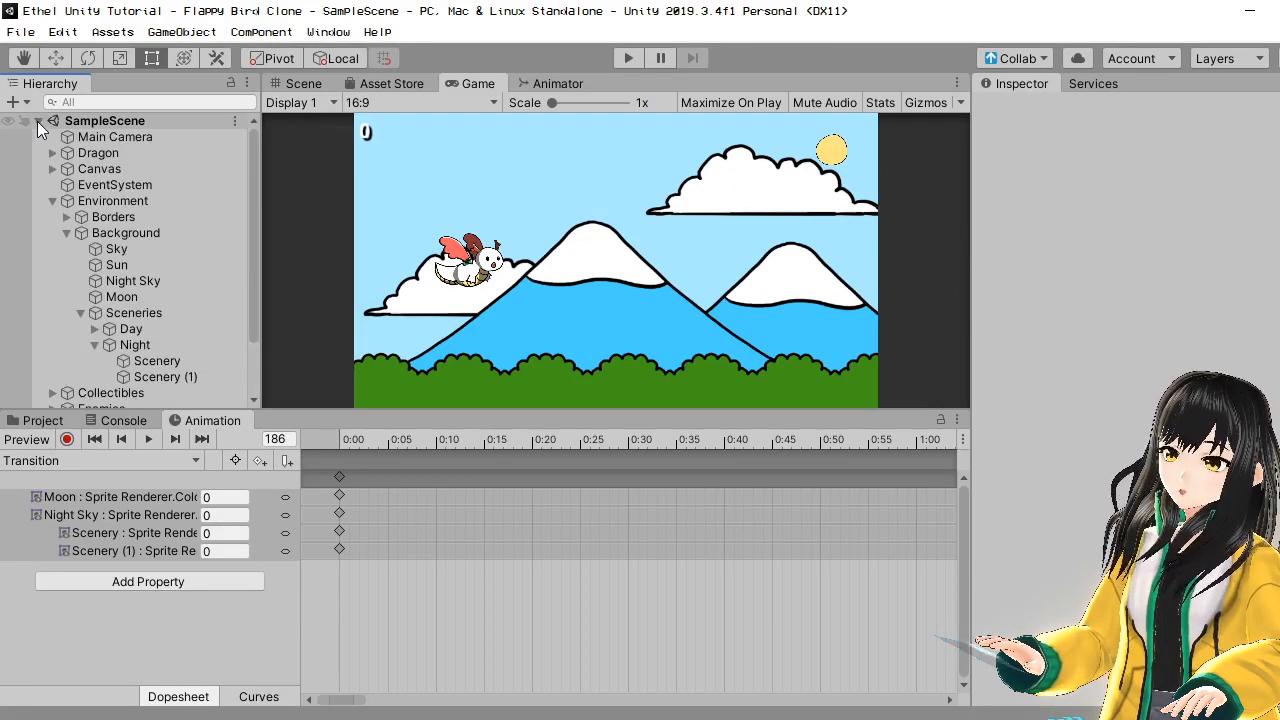
pyautogui.click(145, 377)
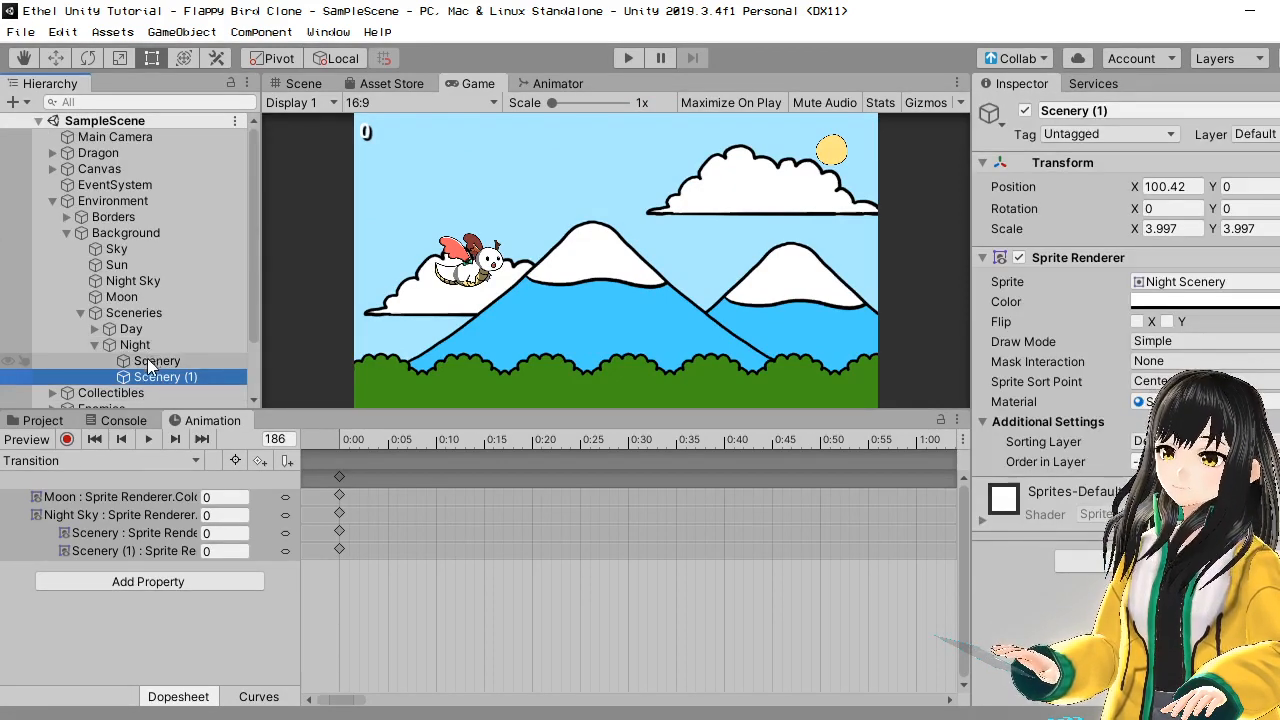
pyautogui.click(318, 83)
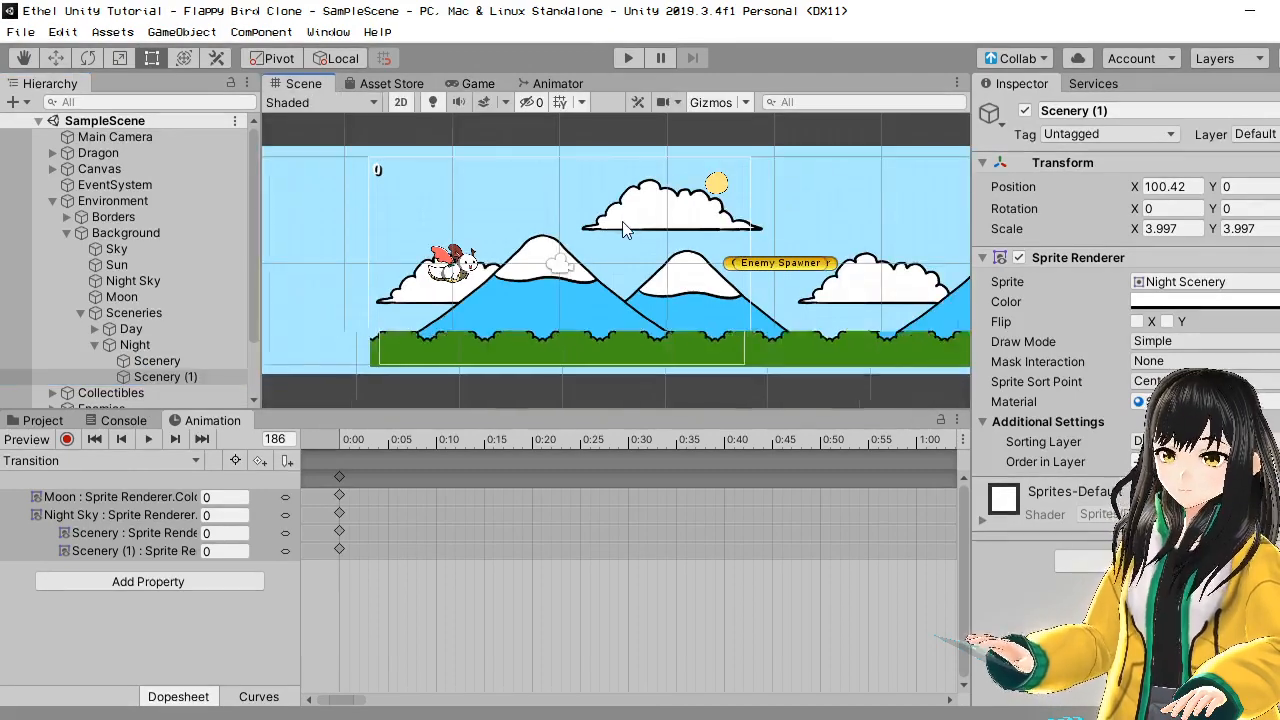
pyautogui.moveTo(702, 296); pyautogui.dragTo(615, 273, button='middle')
pyautogui.scroll(1, 566, 284)
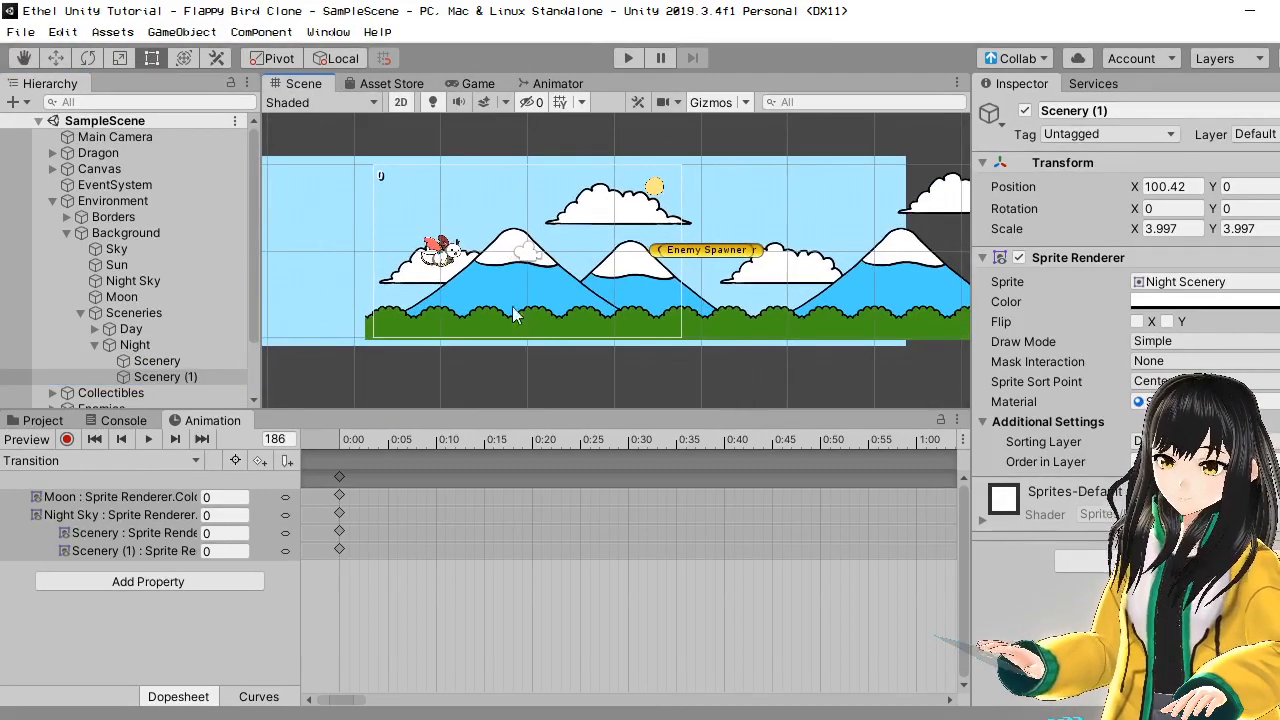
pyautogui.click(155, 361)
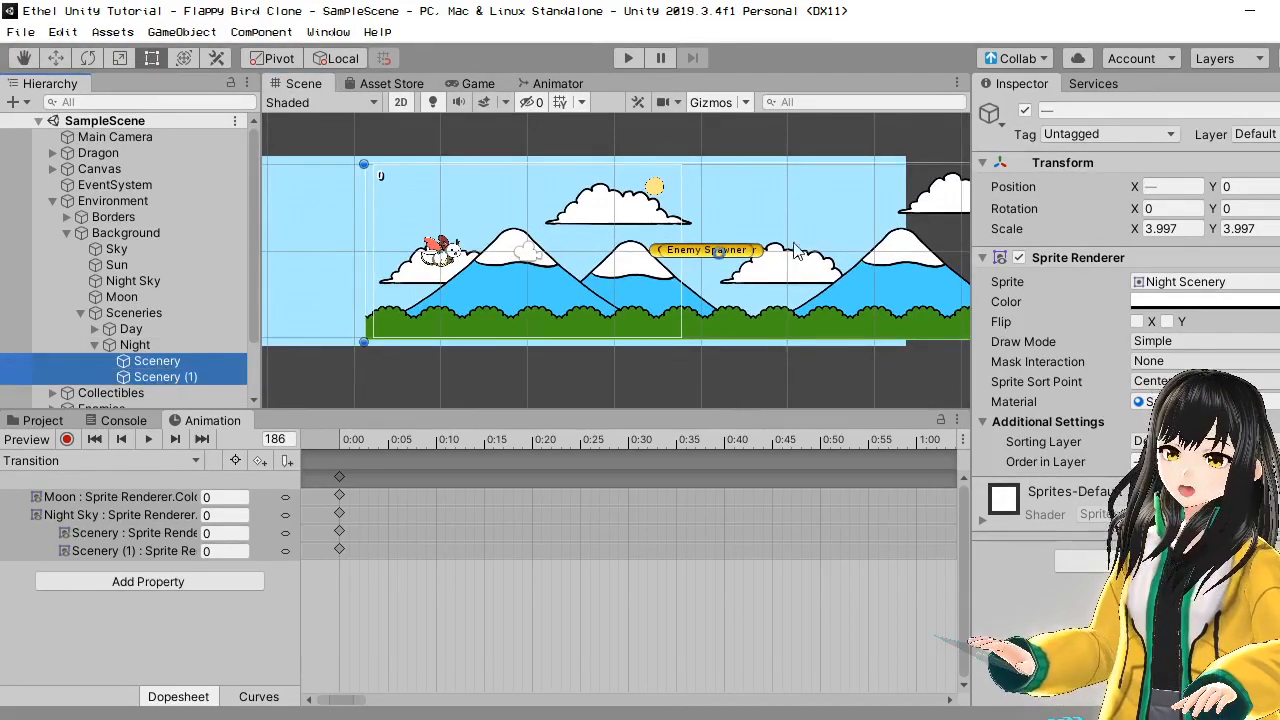
pyautogui.scroll(-1, 712, 268)
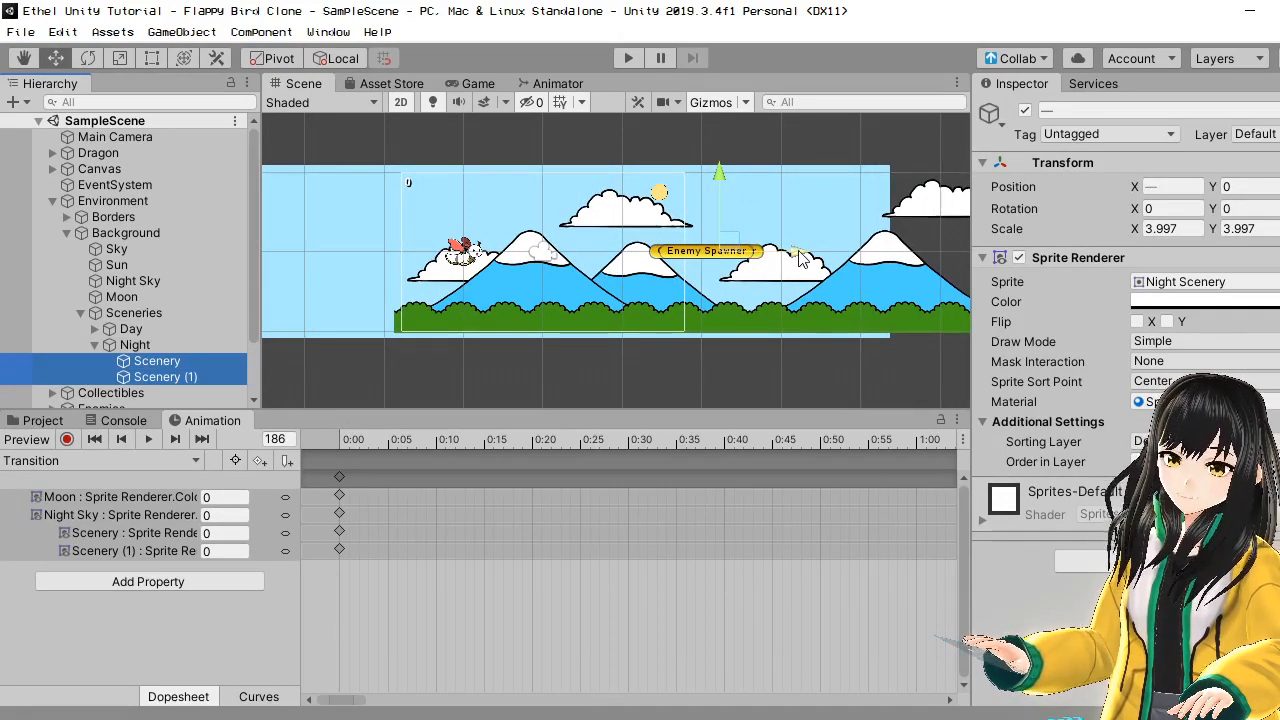
pyautogui.moveTo(802, 259); pyautogui.dragTo(795, 260)
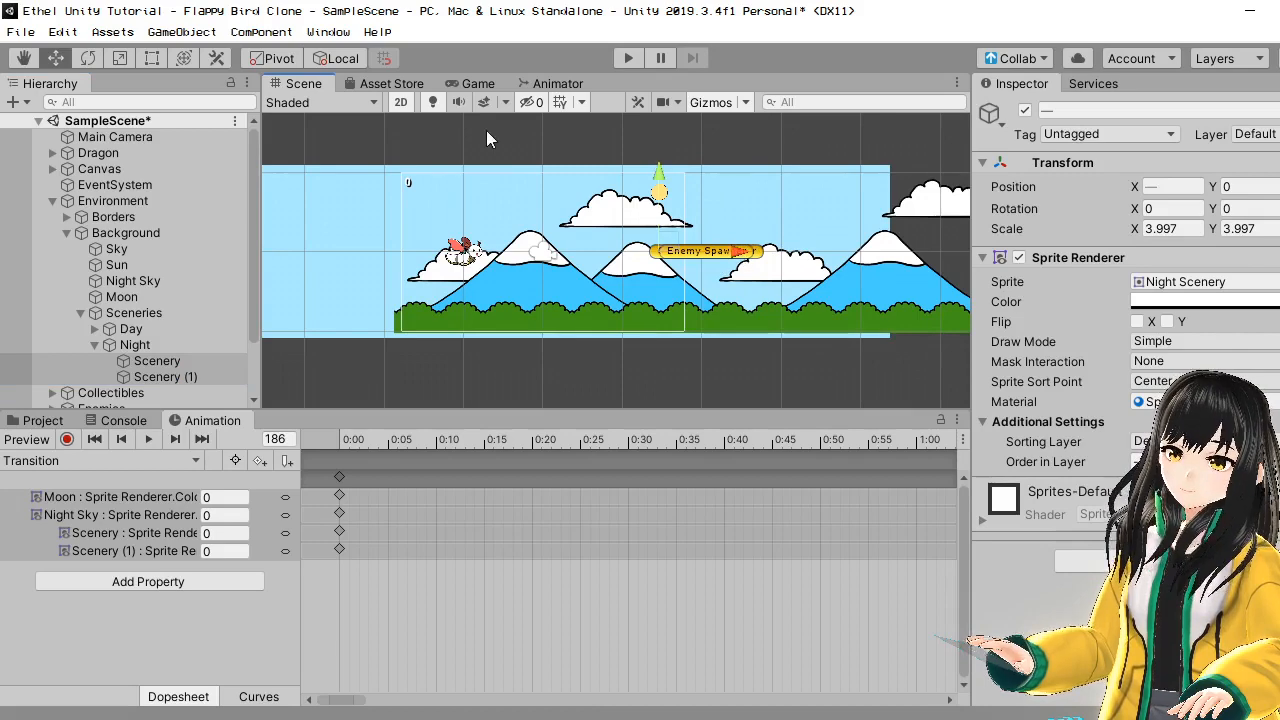
# - Play-test the game into nighttime to check how the offset night scenery lines up with the day scenery, and stop the game
pyautogui.click(632, 58)
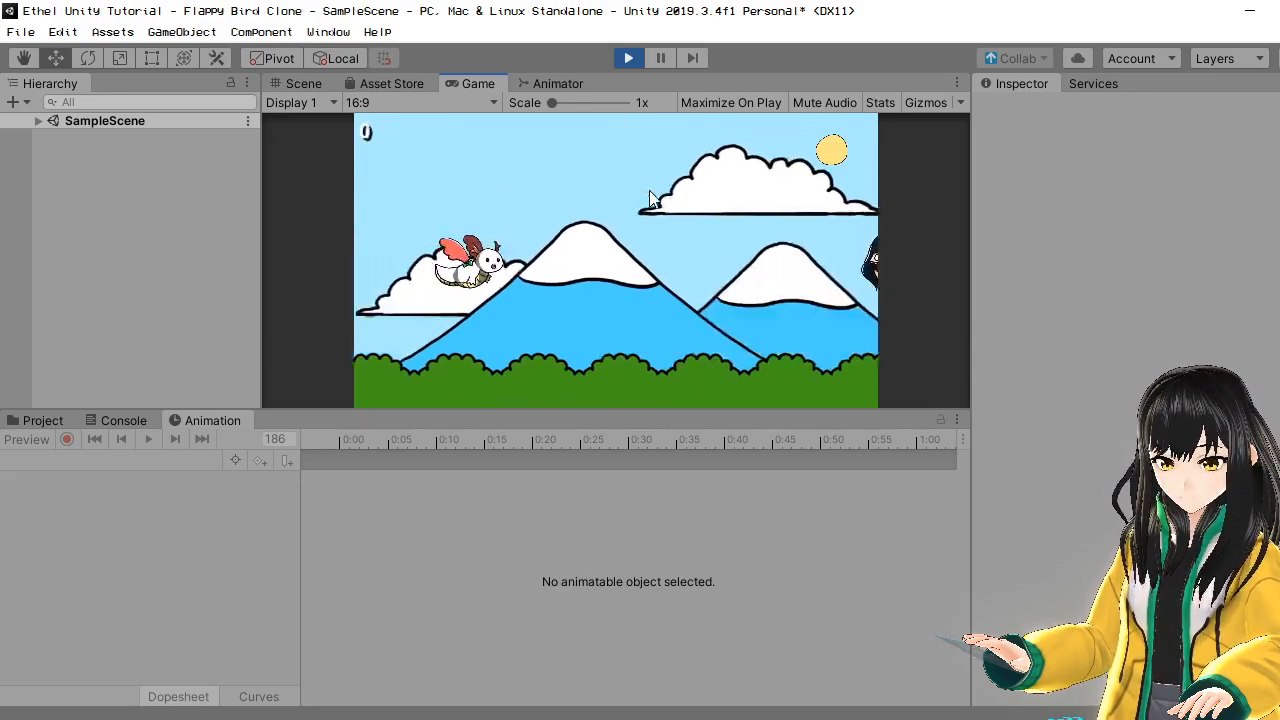
pyautogui.press('space')
pyautogui.press('space')
pyautogui.press('space')
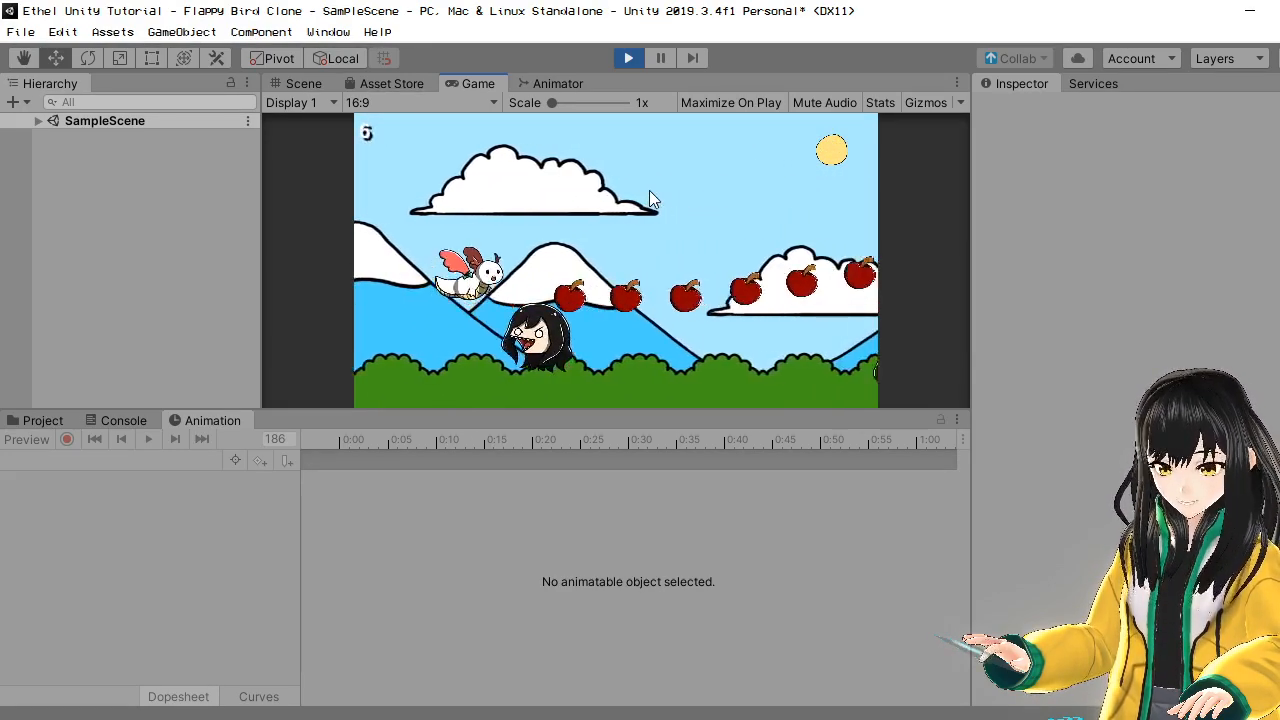
pyautogui.press('space')
pyautogui.press('space')
pyautogui.press('space')
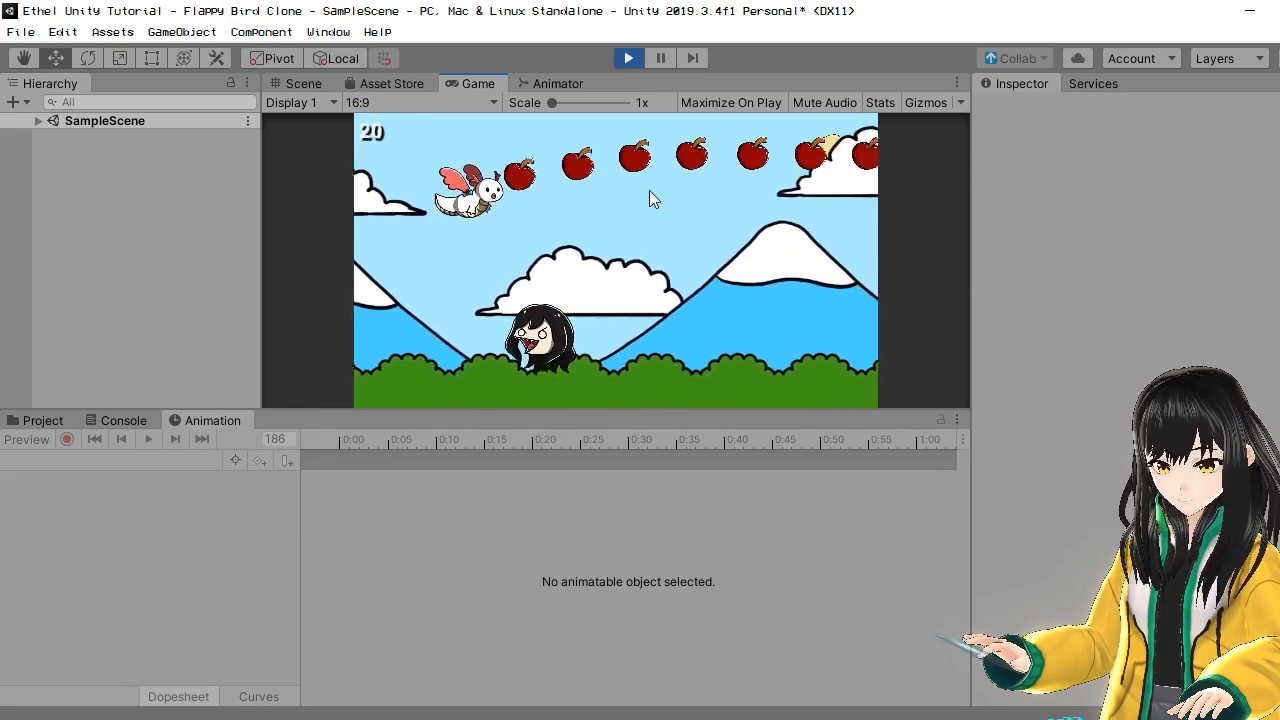
pyautogui.press('space')
pyautogui.press('space')
pyautogui.press('space')
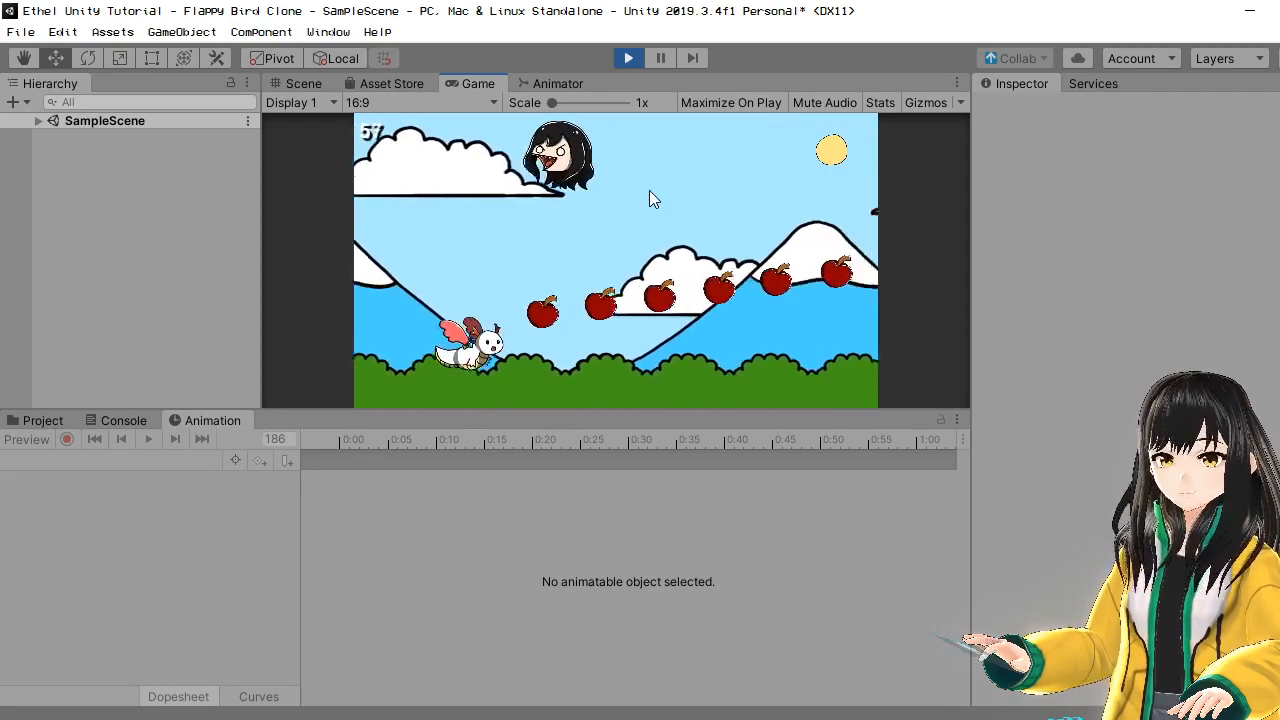
pyautogui.press('space')
pyautogui.press('space')
pyautogui.press('space')
pyautogui.press('space')
pyautogui.press('space')
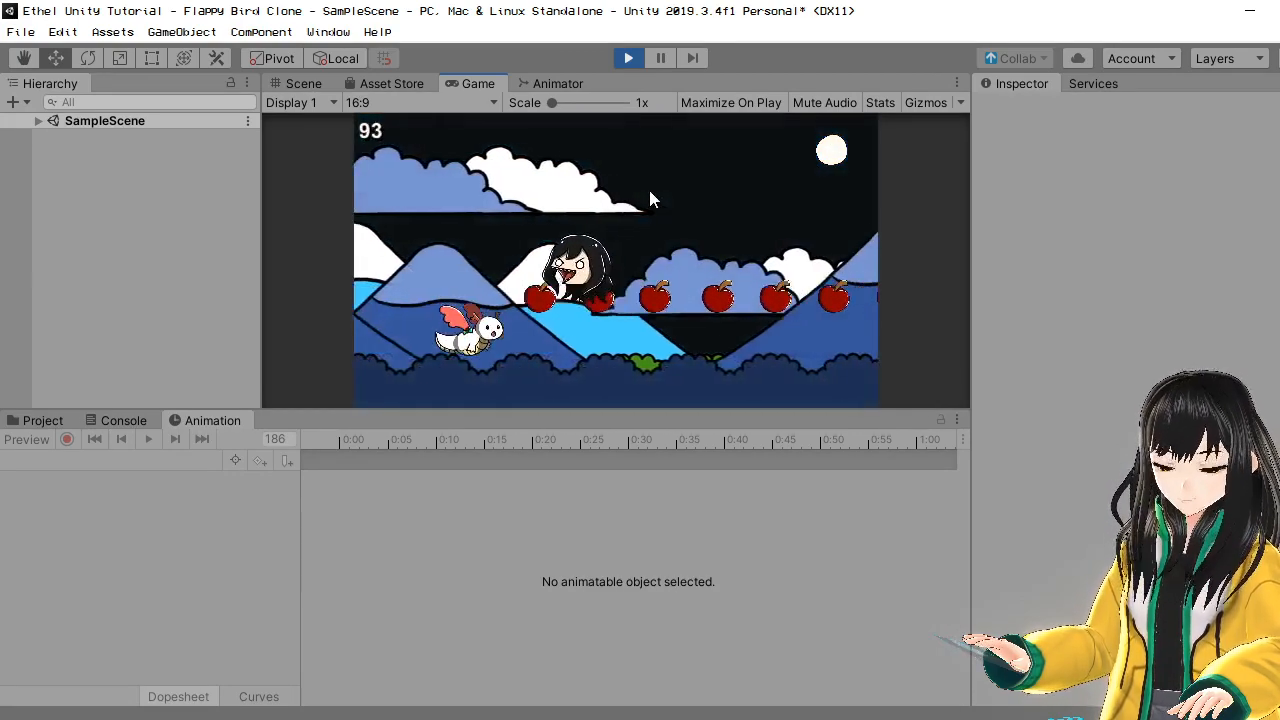
pyautogui.press('space')
pyautogui.press('space')
pyautogui.press('space')
pyautogui.press('space')
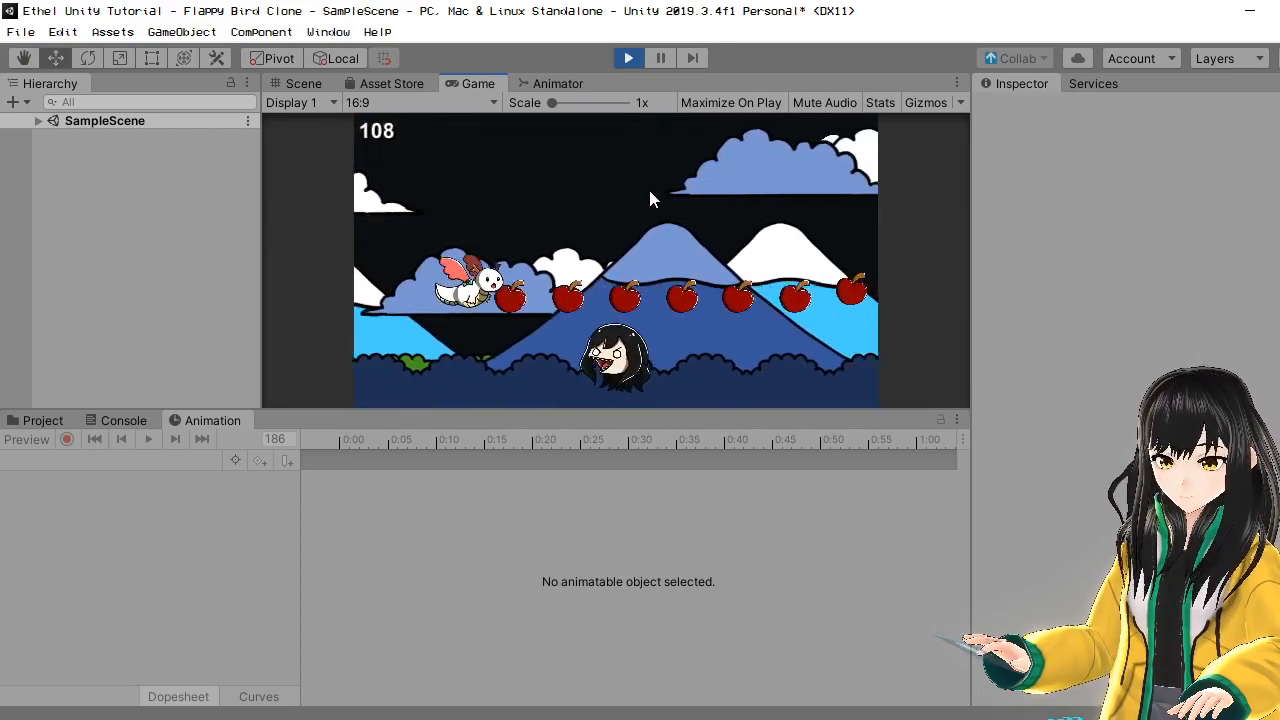
pyautogui.click(628, 58)
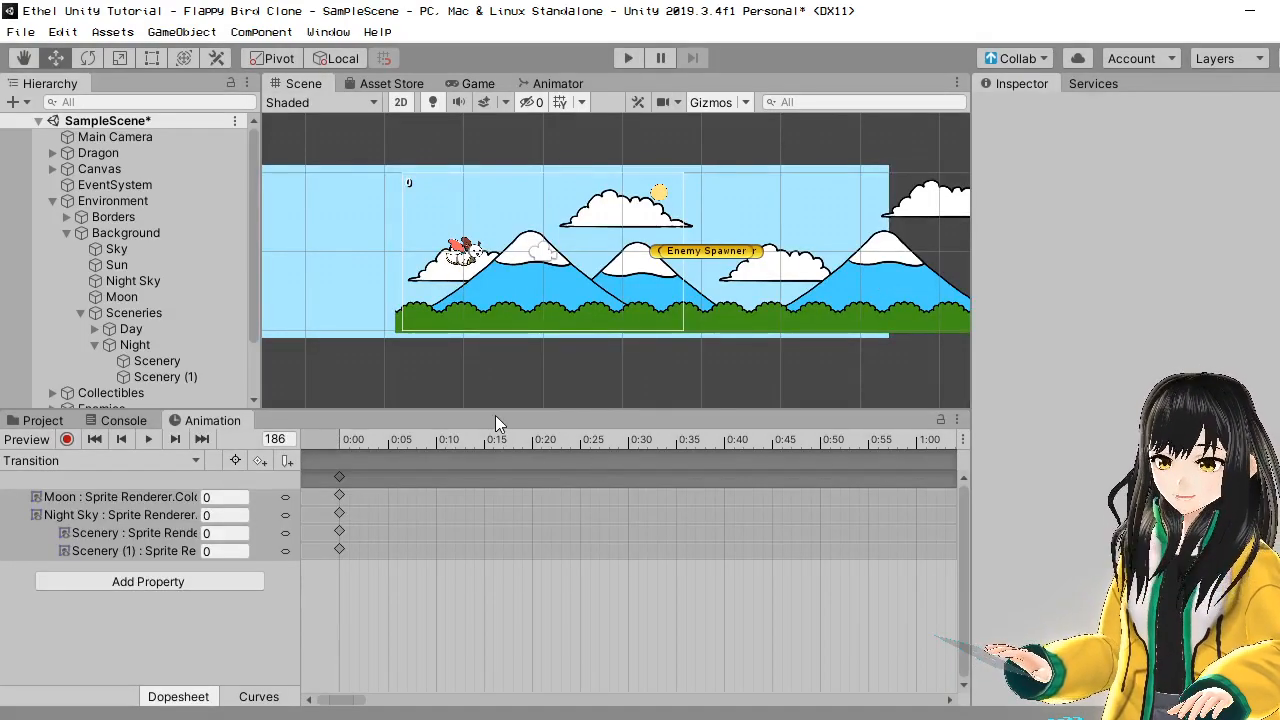
# - Record a frame 0 keyframe in the Transition animation with colour alpha 255 for the Day group's Scenery and Scenery (1)
pyautogui.scroll(-5, 755, 580)
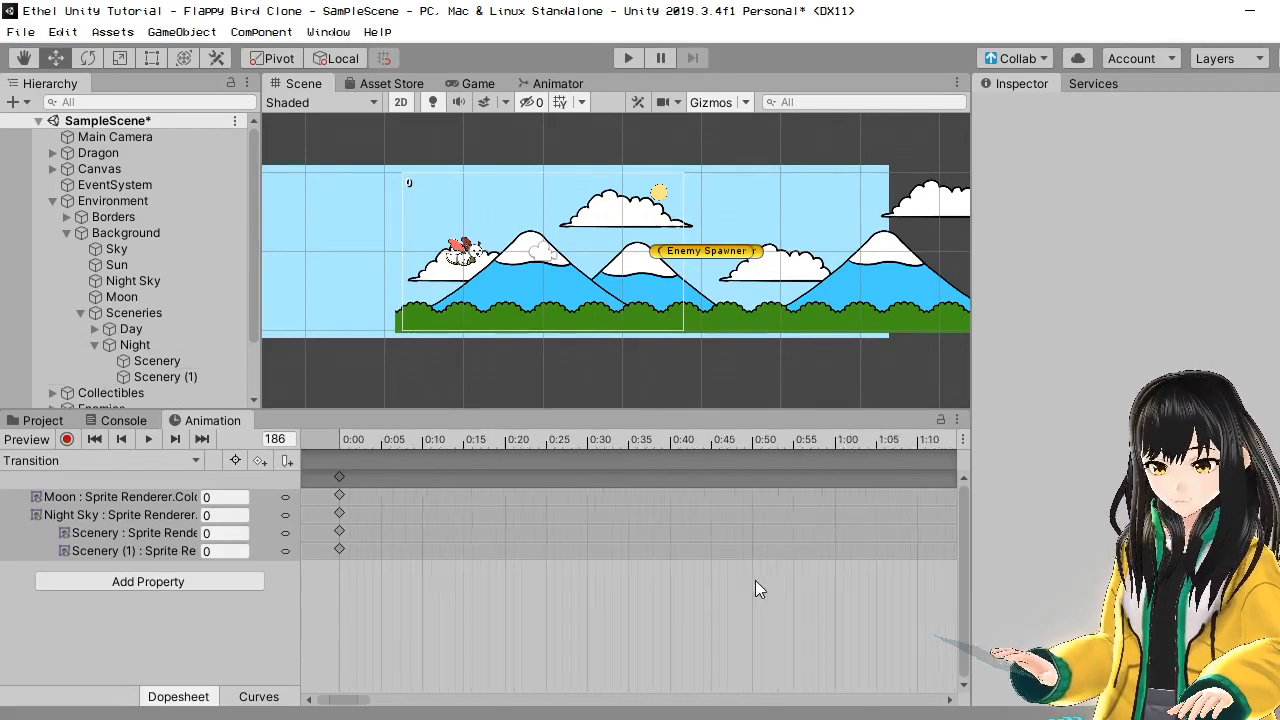
pyautogui.scroll(-8, 697, 565)
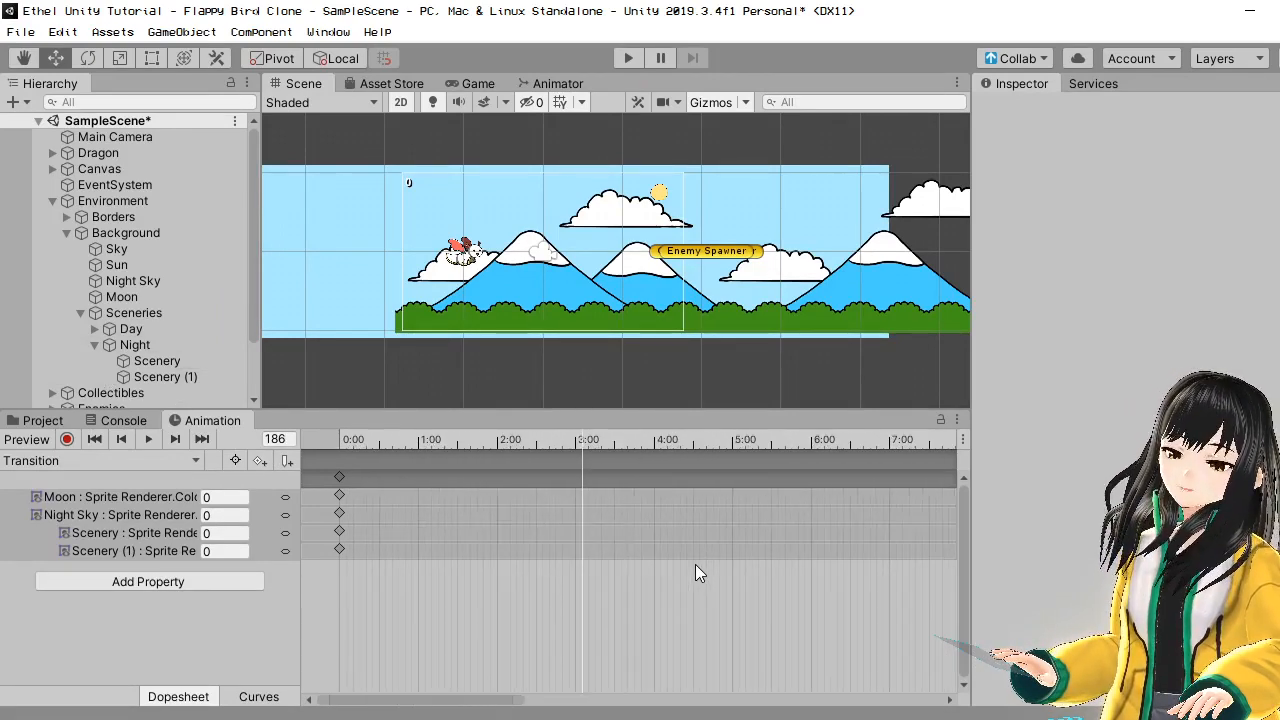
pyautogui.scroll(-2, 690, 565)
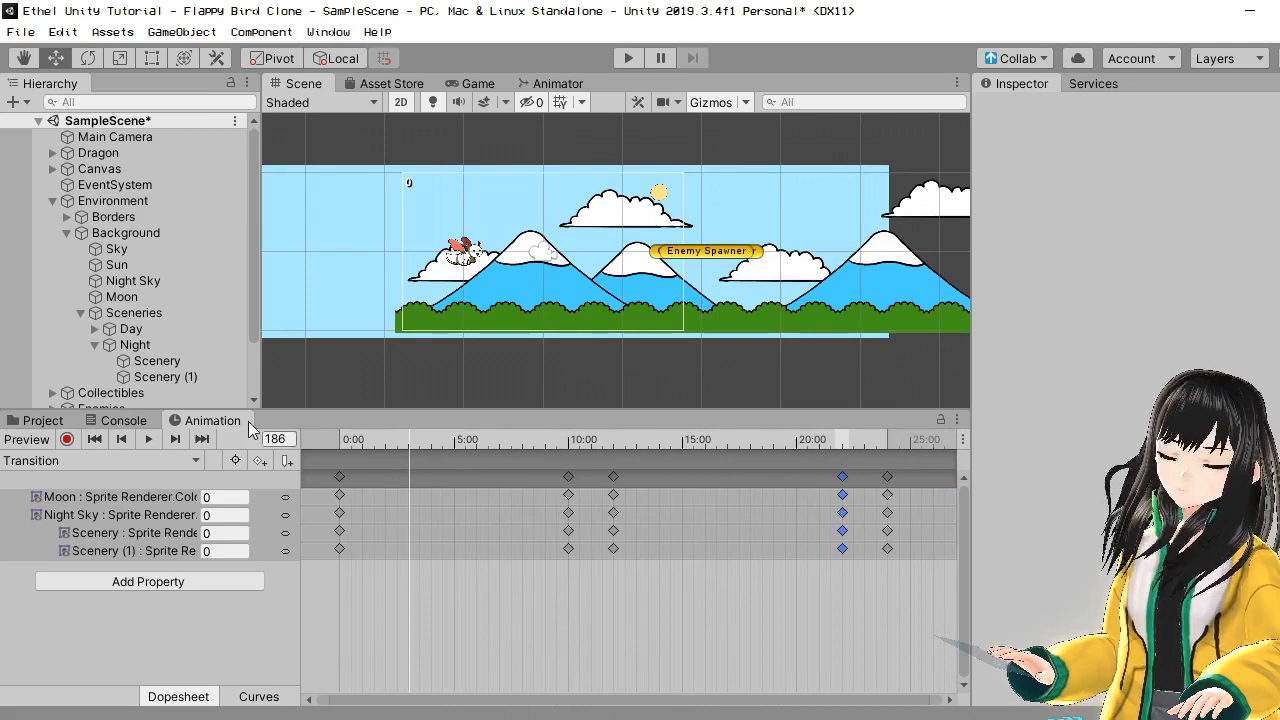
pyautogui.click(195, 362)
pyautogui.click(95, 329)
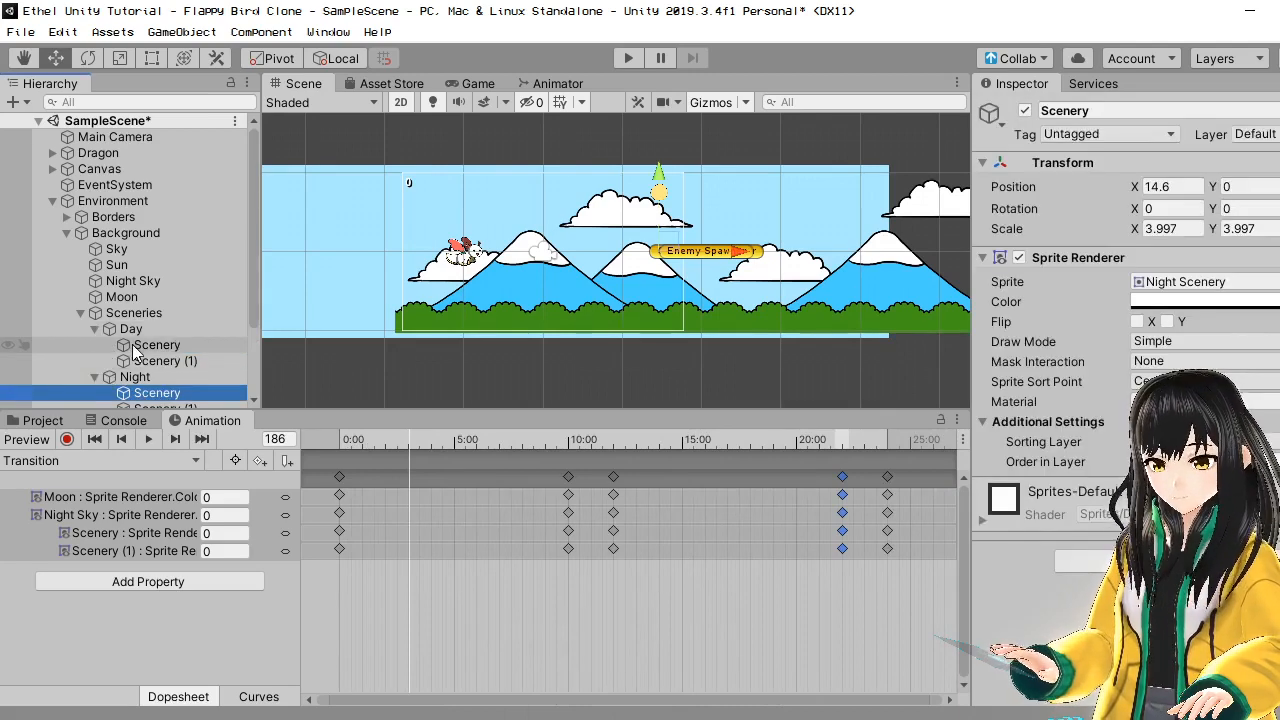
pyautogui.click(138, 348)
pyautogui.click(333, 446)
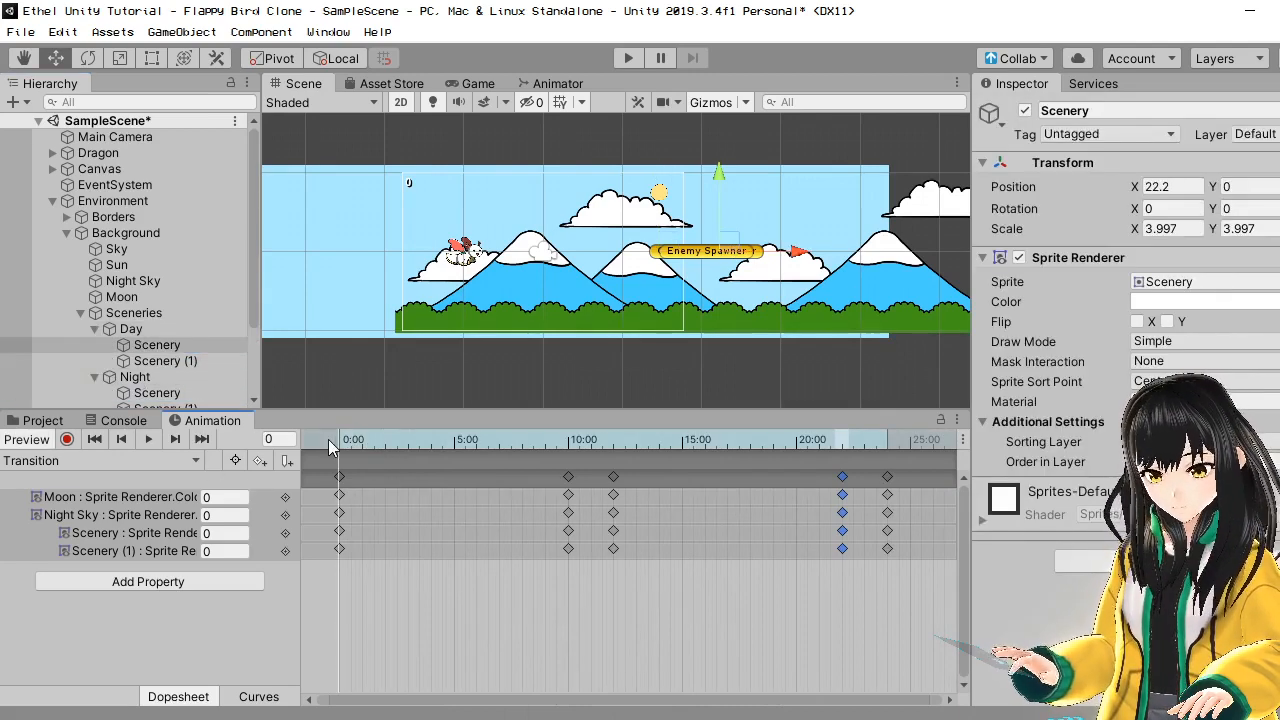
pyautogui.click(67, 441)
pyautogui.keyDown('ctrl'); pyautogui.click(160, 362); pyautogui.keyUp('ctrl')
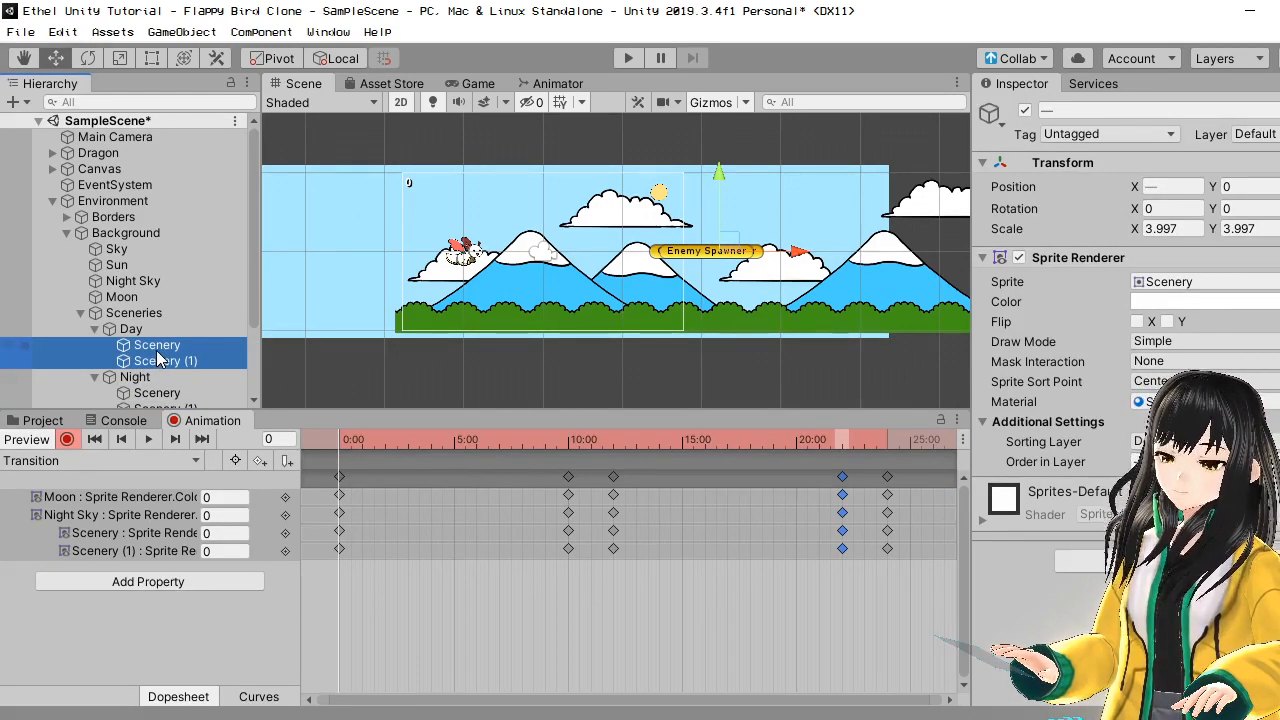
pyautogui.click(1210, 302)
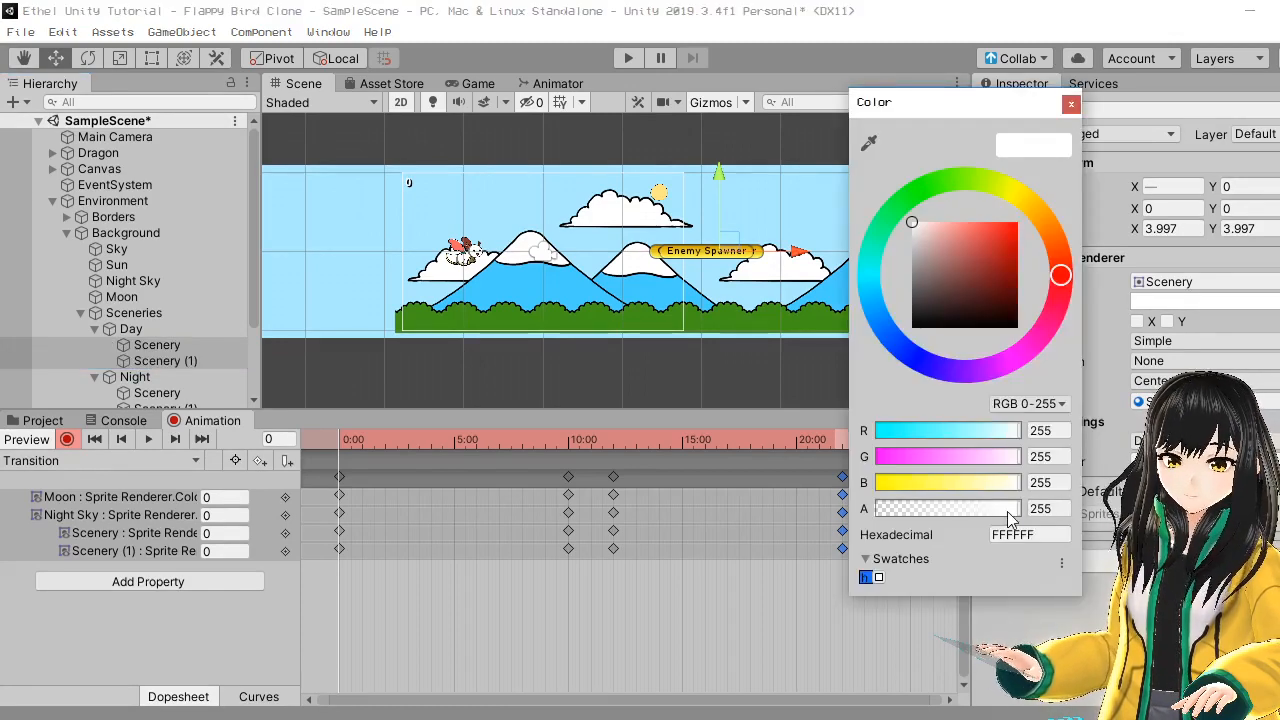
pyautogui.moveTo(1009, 514); pyautogui.dragTo(866, 508)
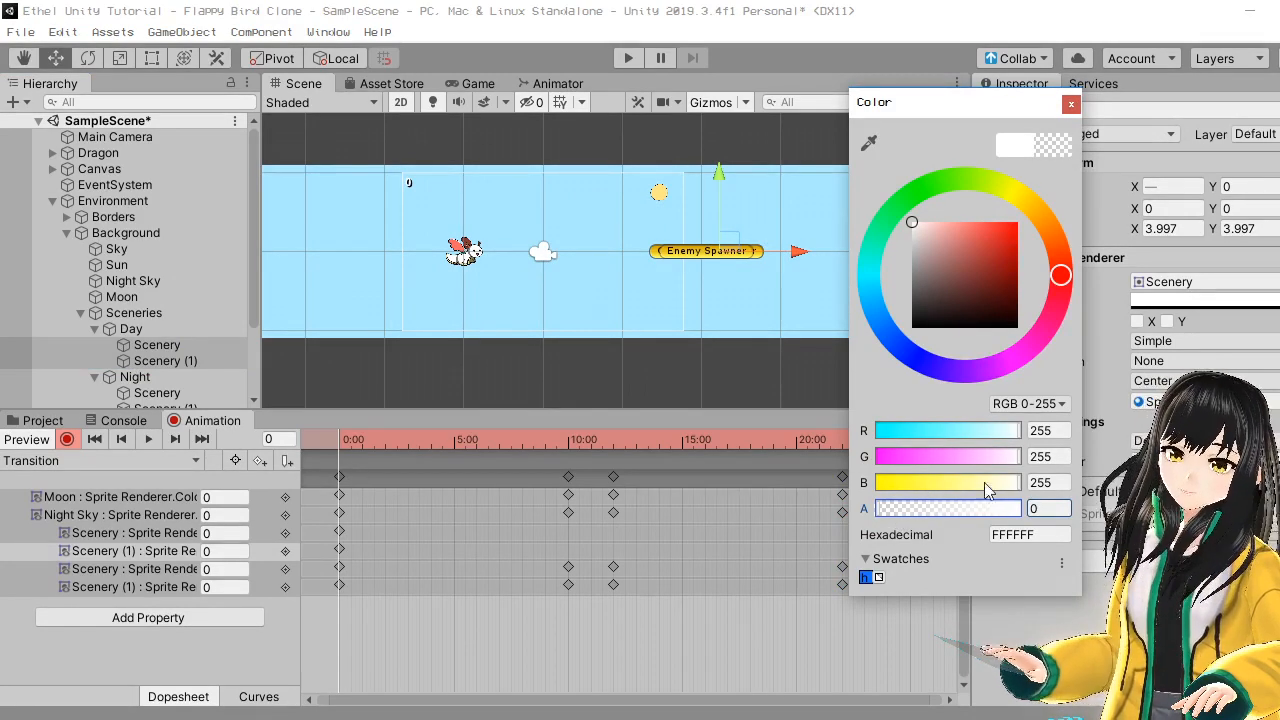
pyautogui.moveTo(903, 515); pyautogui.dragTo(1022, 516)
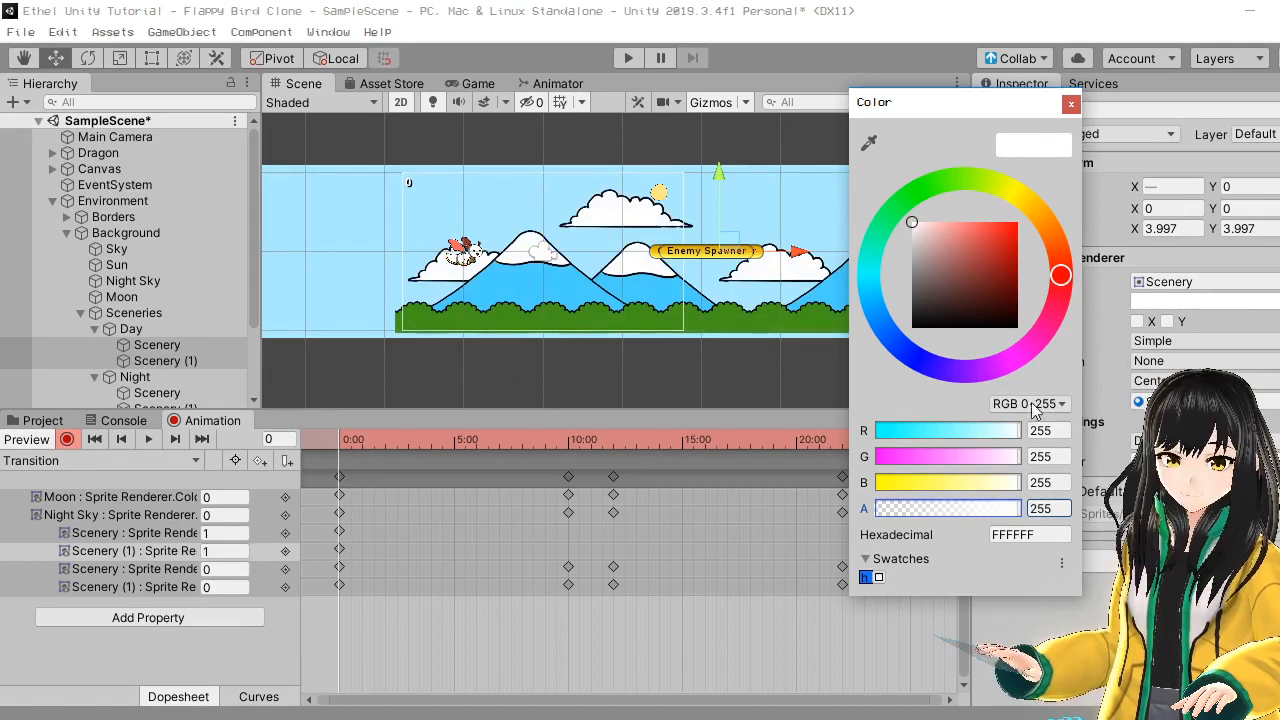
pyautogui.click(1070, 104)
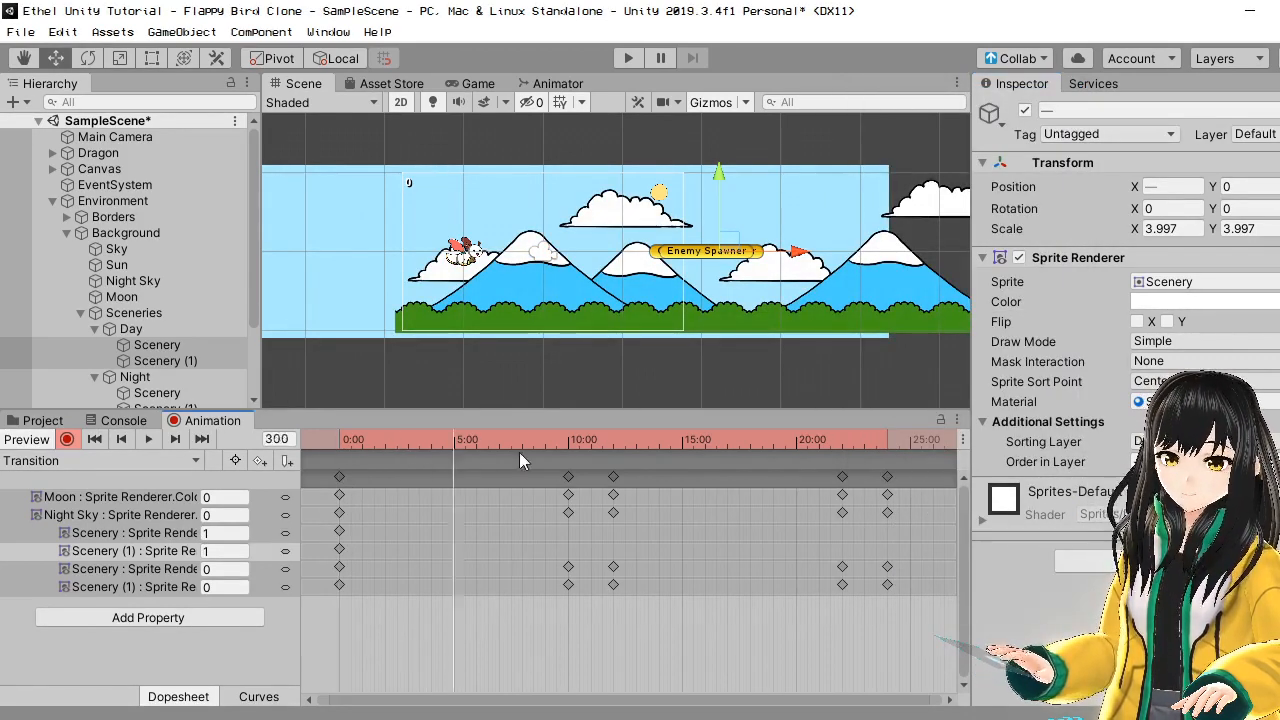
# - Copy the two day scenery alpha keyframes from frame 0 to frame 600
pyautogui.moveTo(519, 446); pyautogui.dragTo(568, 452)
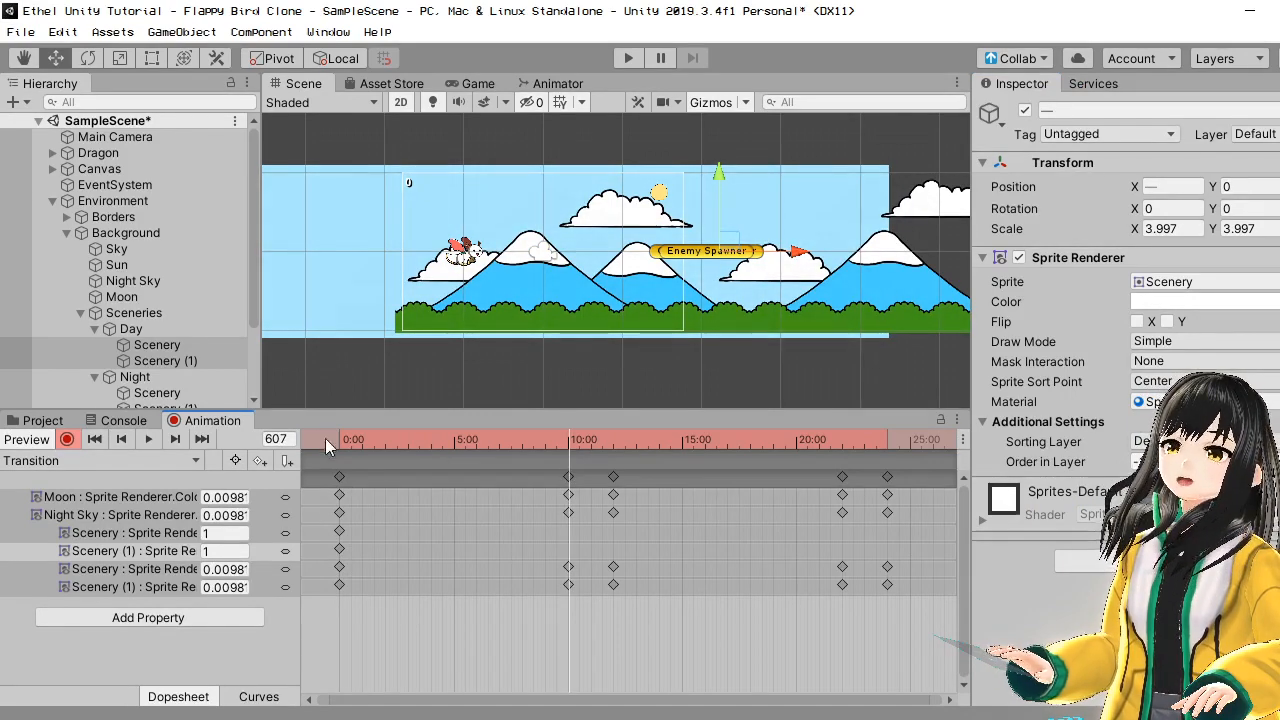
pyautogui.click(280, 440)
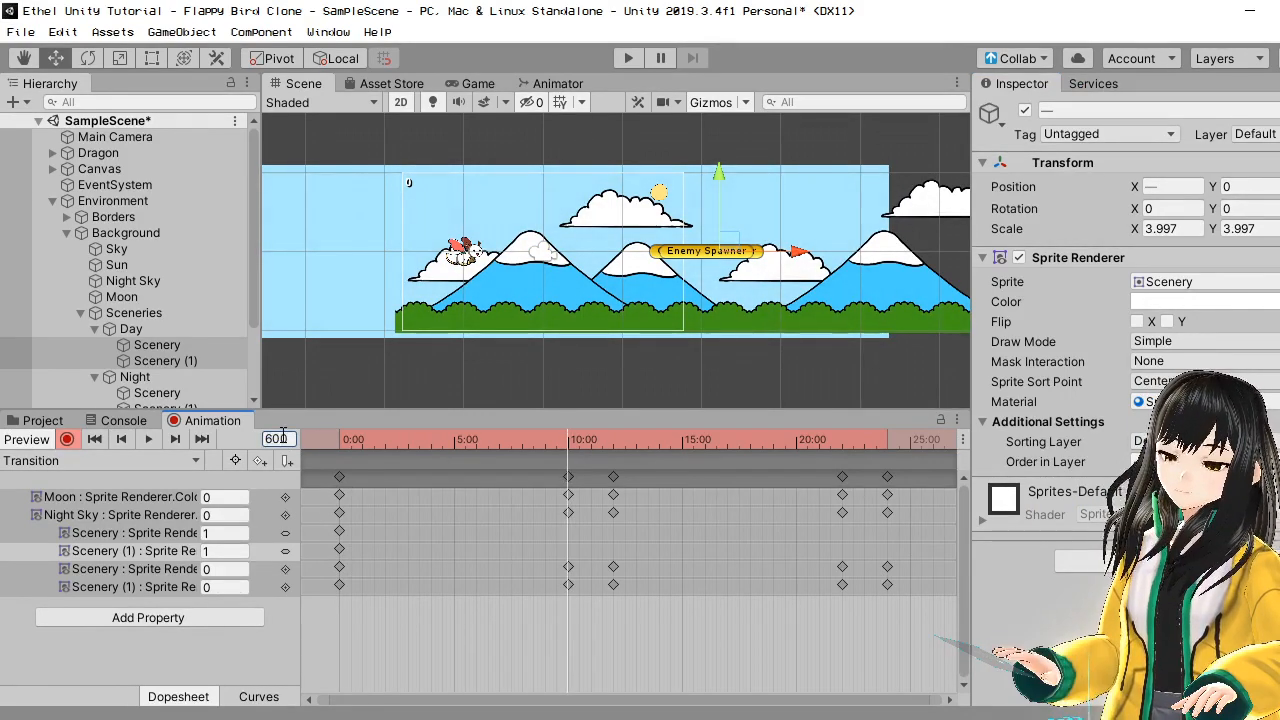
pyautogui.moveTo(336, 538); pyautogui.dragTo(342, 553)
pyautogui.hotkey('ctrl', 'c')
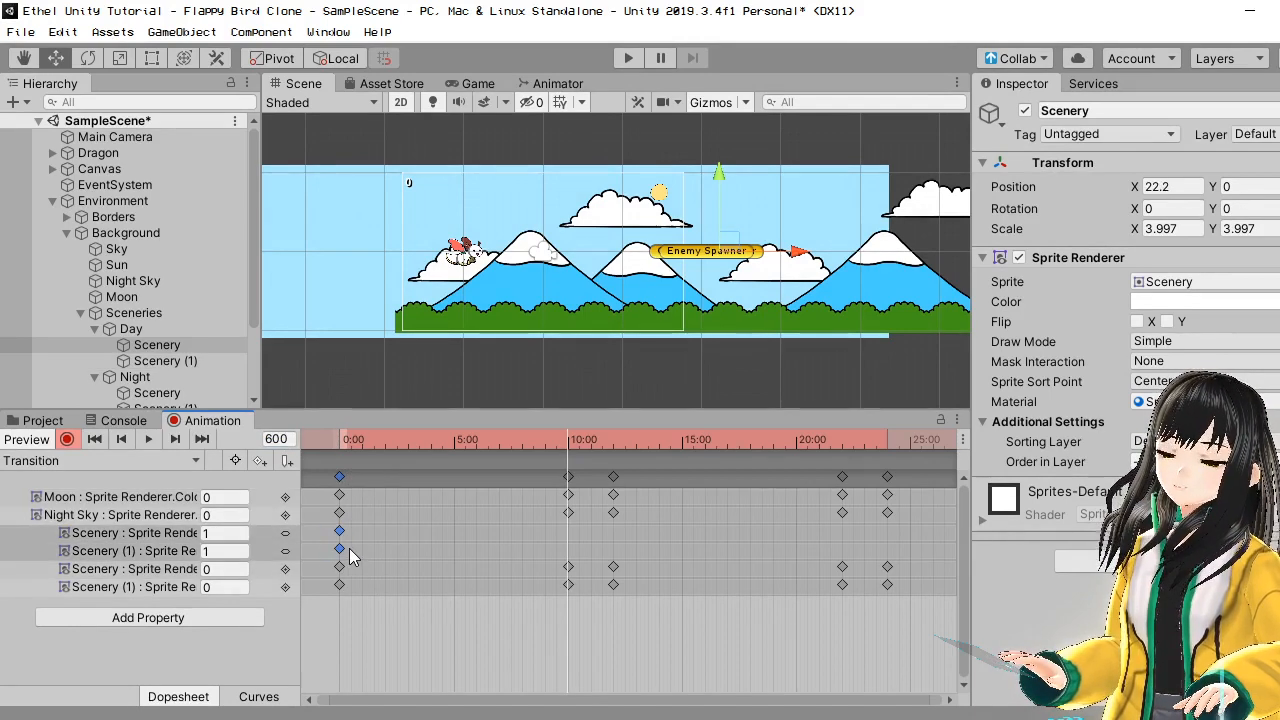
pyautogui.hotkey('ctrl', 'v')
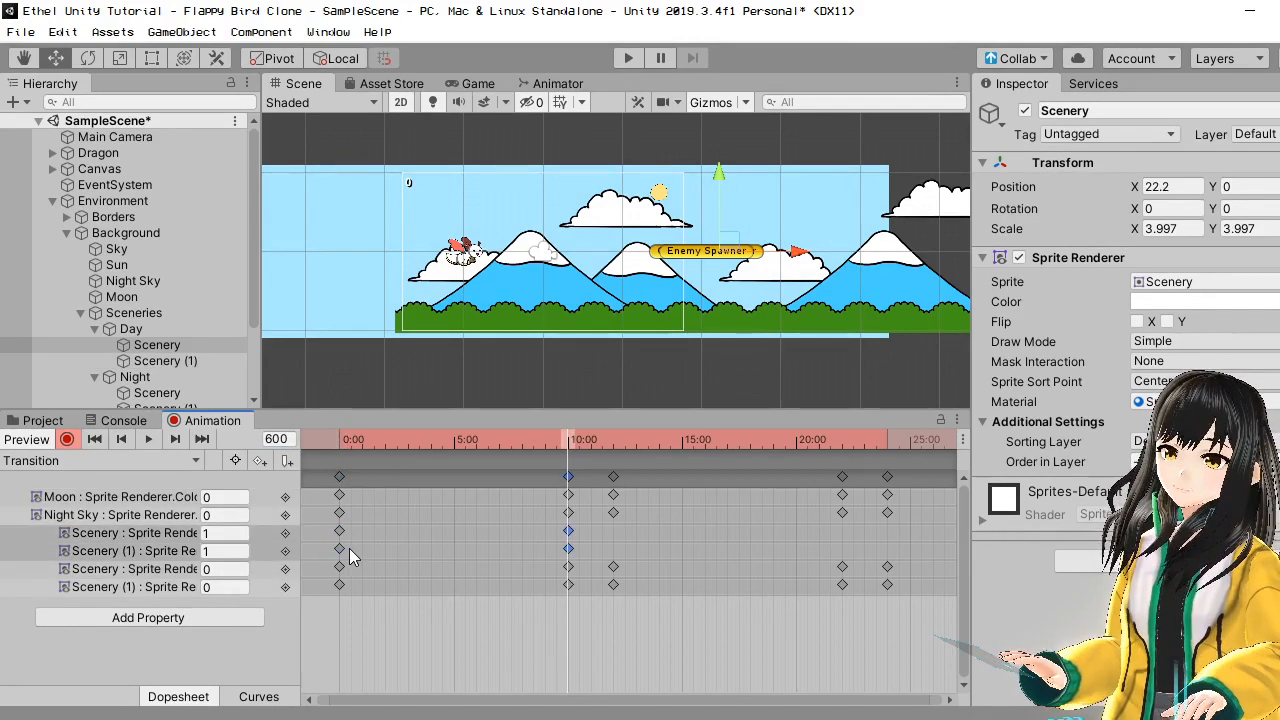
# - Key the alpha of the Day group's Scenery and Scenery (1) at 0 on frame 720
pyautogui.click(175, 440)
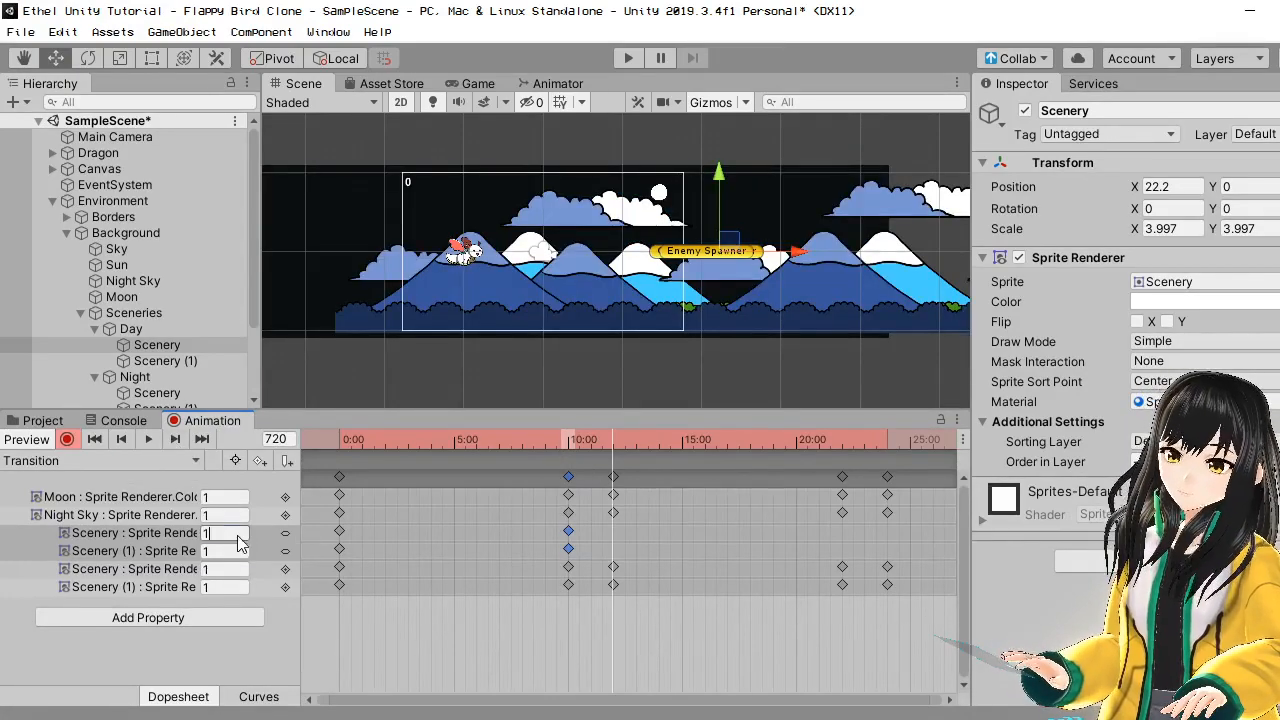
pyautogui.write('0')
pyautogui.press('Tab')
pyautogui.write('0')
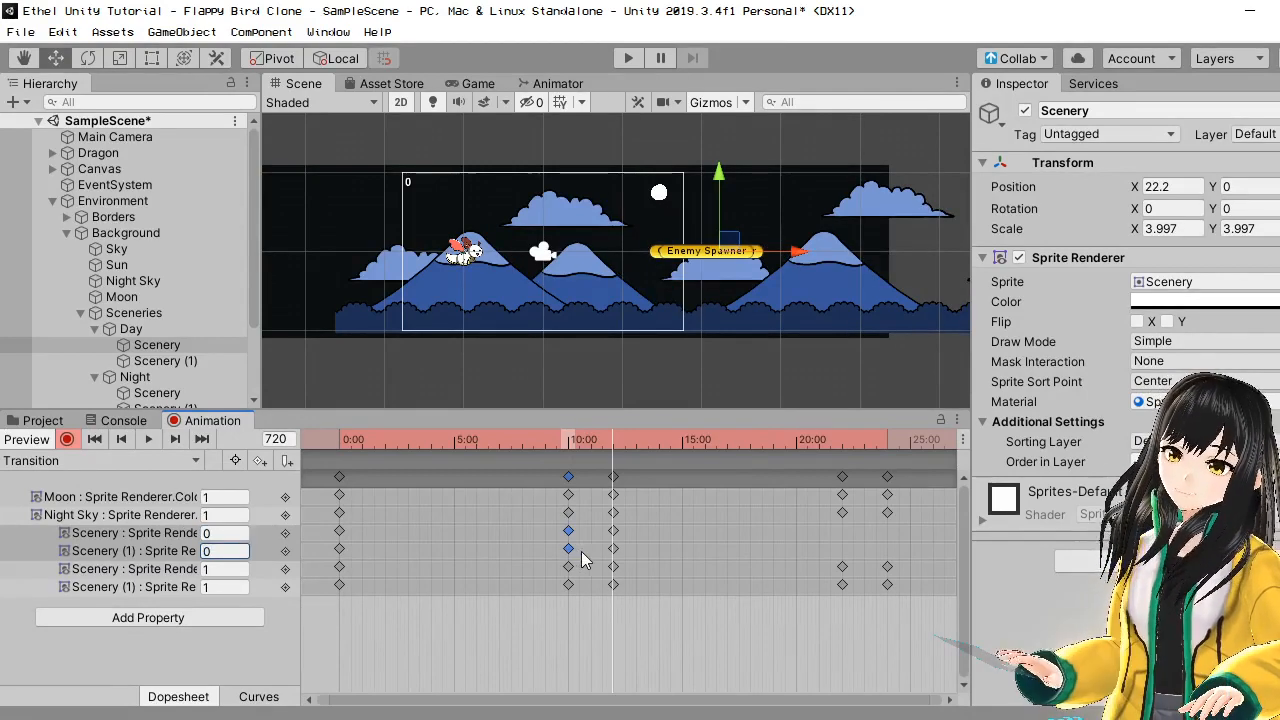
# - Copy the day sceneries' frame 720 keyframes to frame 1320, and key both alphas at 1 on frame 1440
pyautogui.scroll(-3, 584, 590)
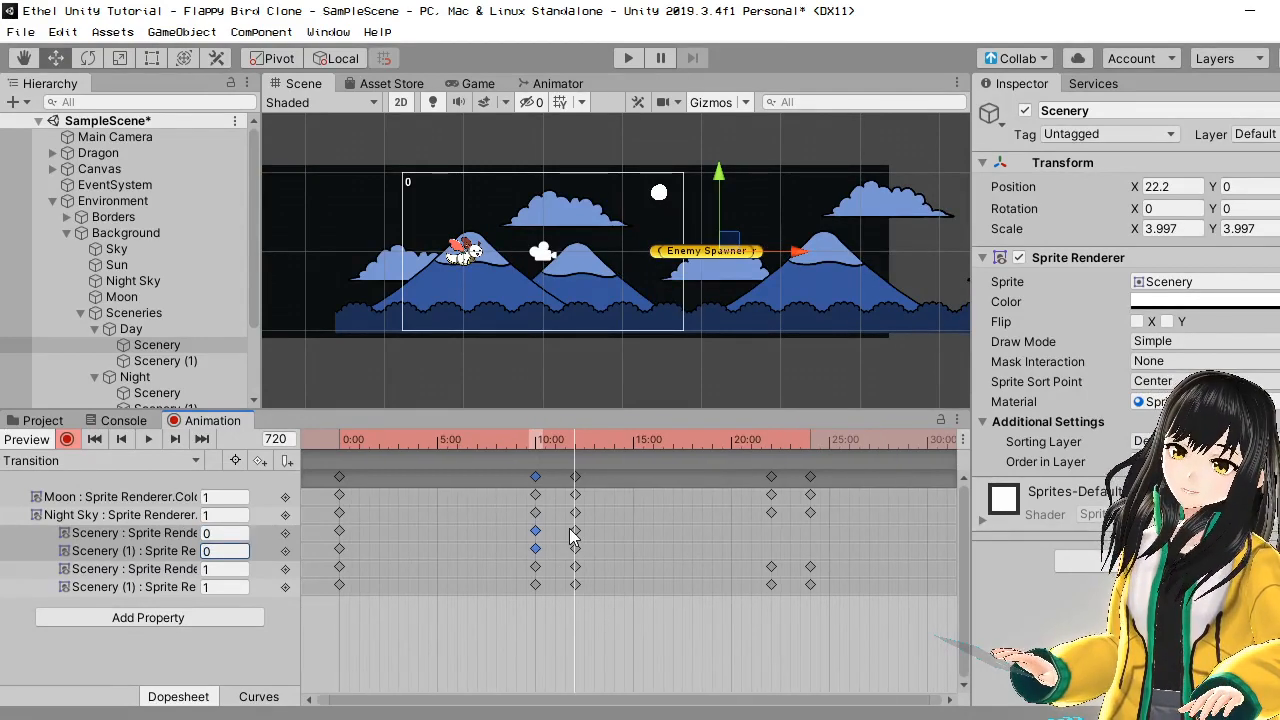
pyautogui.click(176, 440)
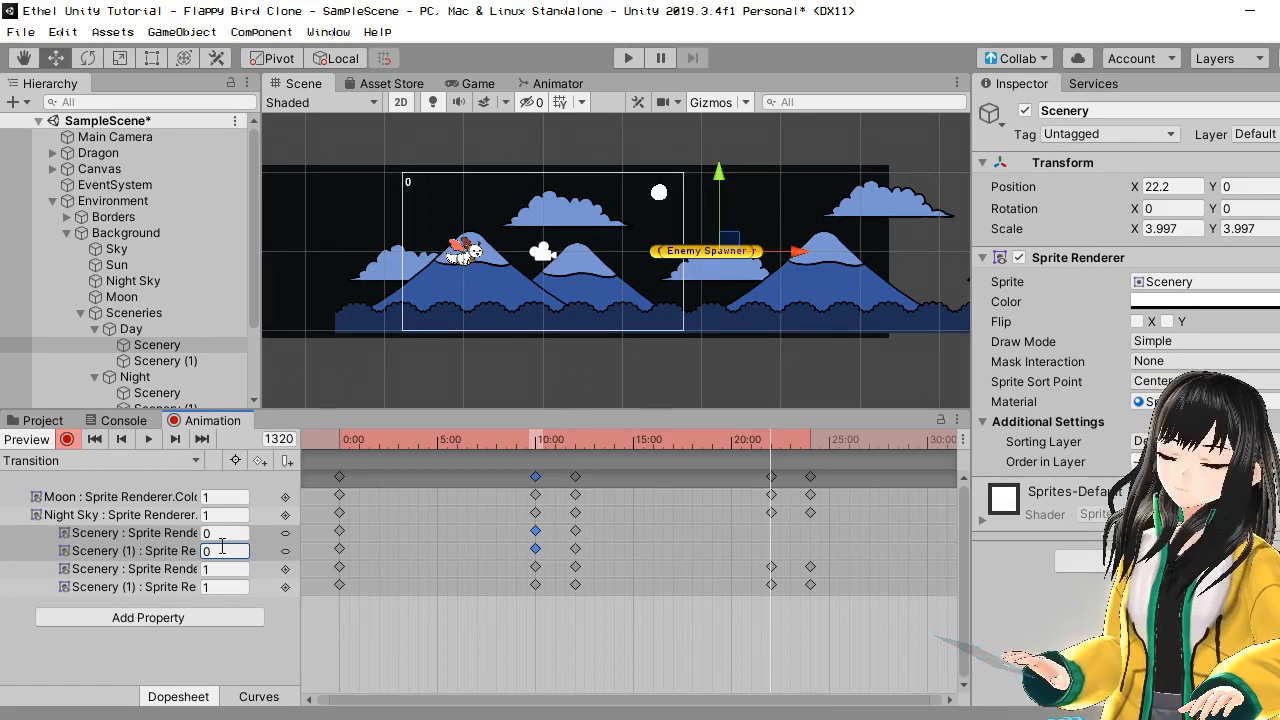
pyautogui.moveTo(566, 526); pyautogui.dragTo(587, 552)
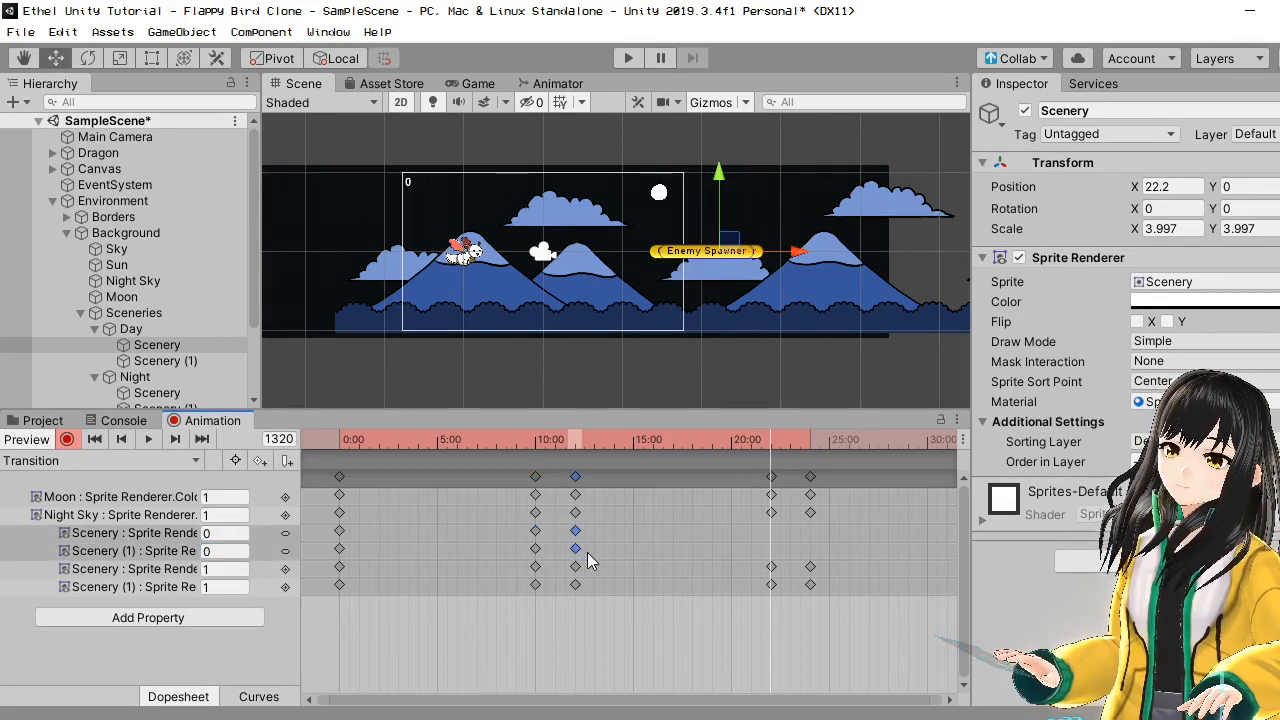
pyautogui.hotkey('ctrl', 'c')
pyautogui.hotkey('ctrl', 'v')
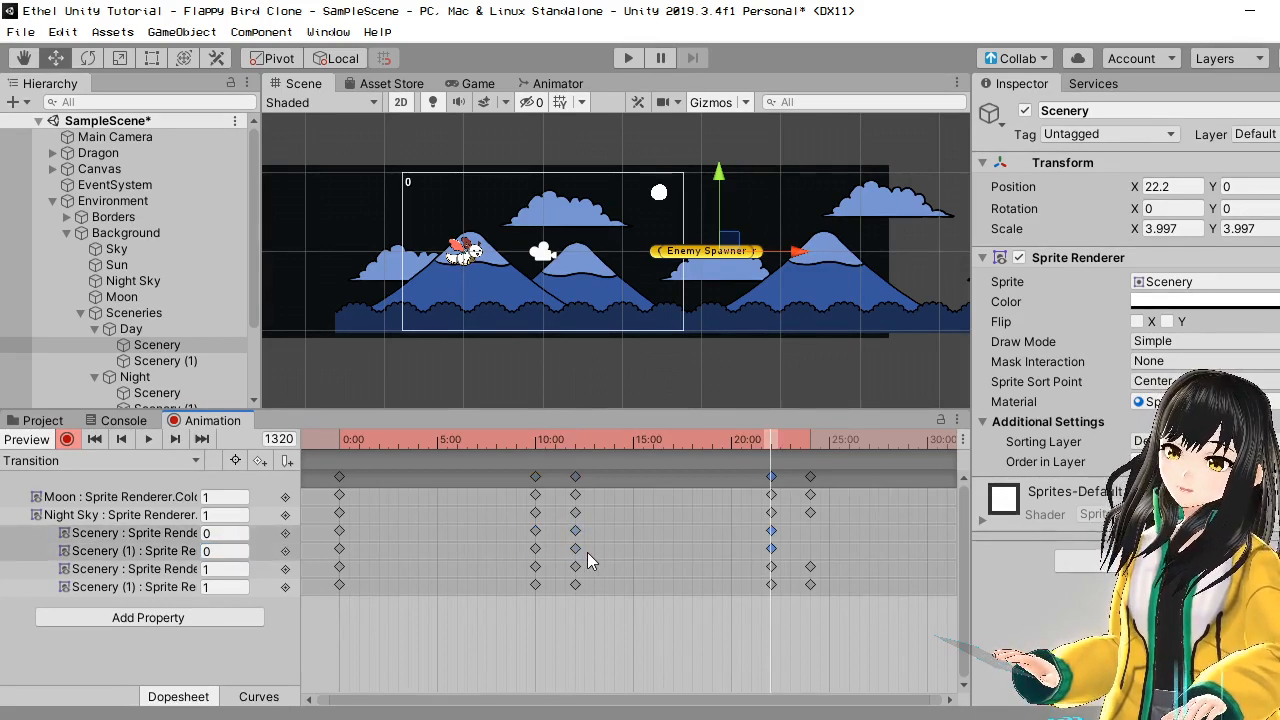
pyautogui.click(176, 440)
pyautogui.write('1')
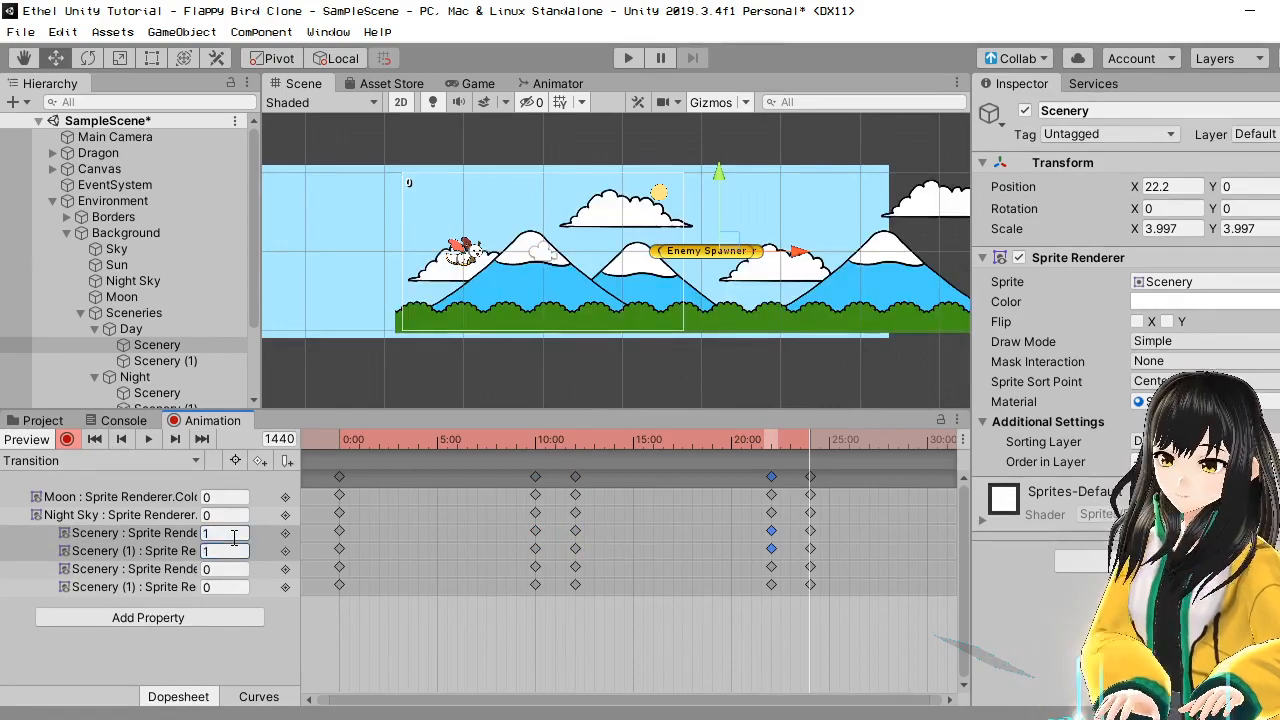
# - Save the scene and the project
pyautogui.click(21, 32)
pyautogui.click(50, 105)
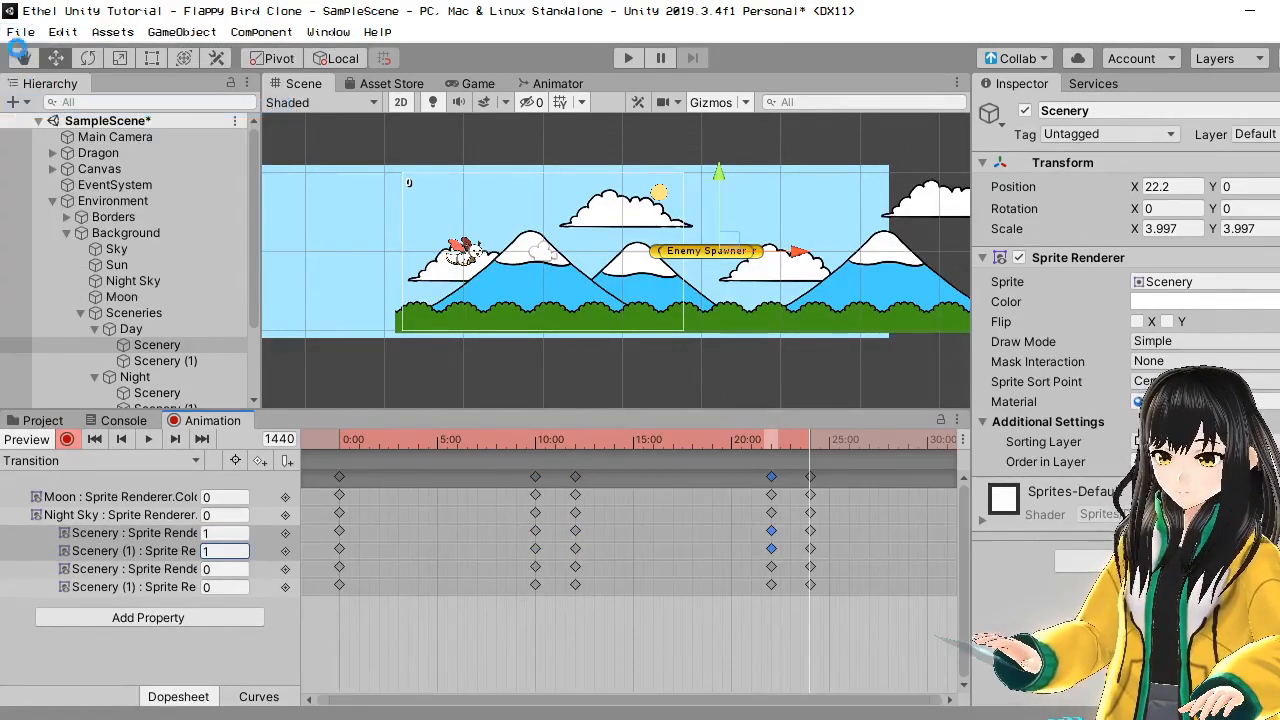
pyautogui.click(21, 32)
pyautogui.click(76, 201)
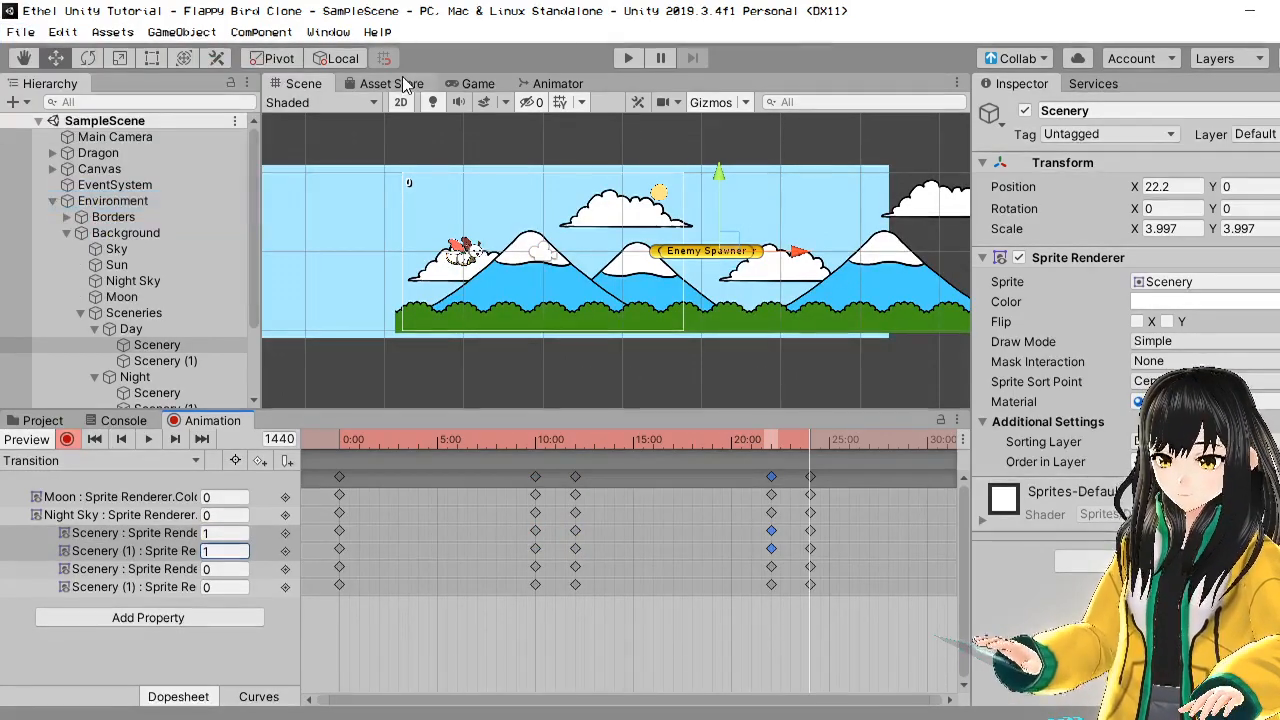
# - Run the game in the Game view and fly the dragon through the daytime scenery
pyautogui.click(478, 83)
pyautogui.click(628, 58)
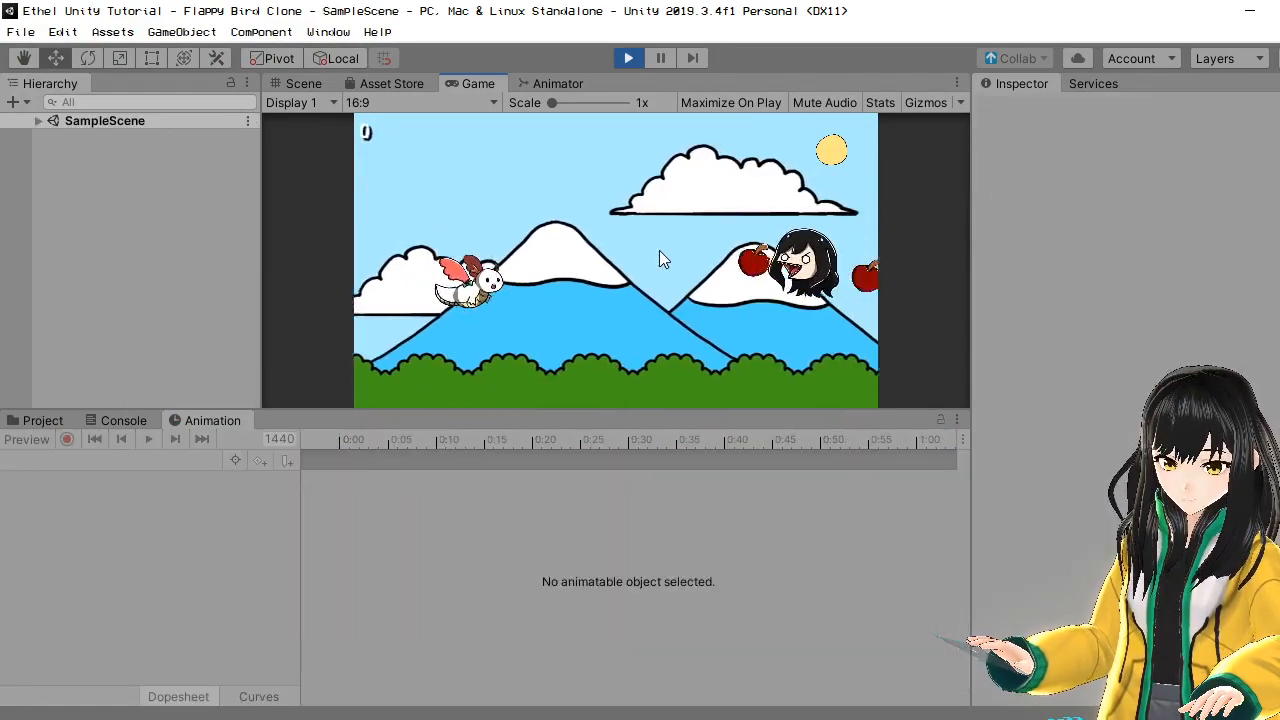
pyautogui.click(659, 251)
pyautogui.click(659, 251)
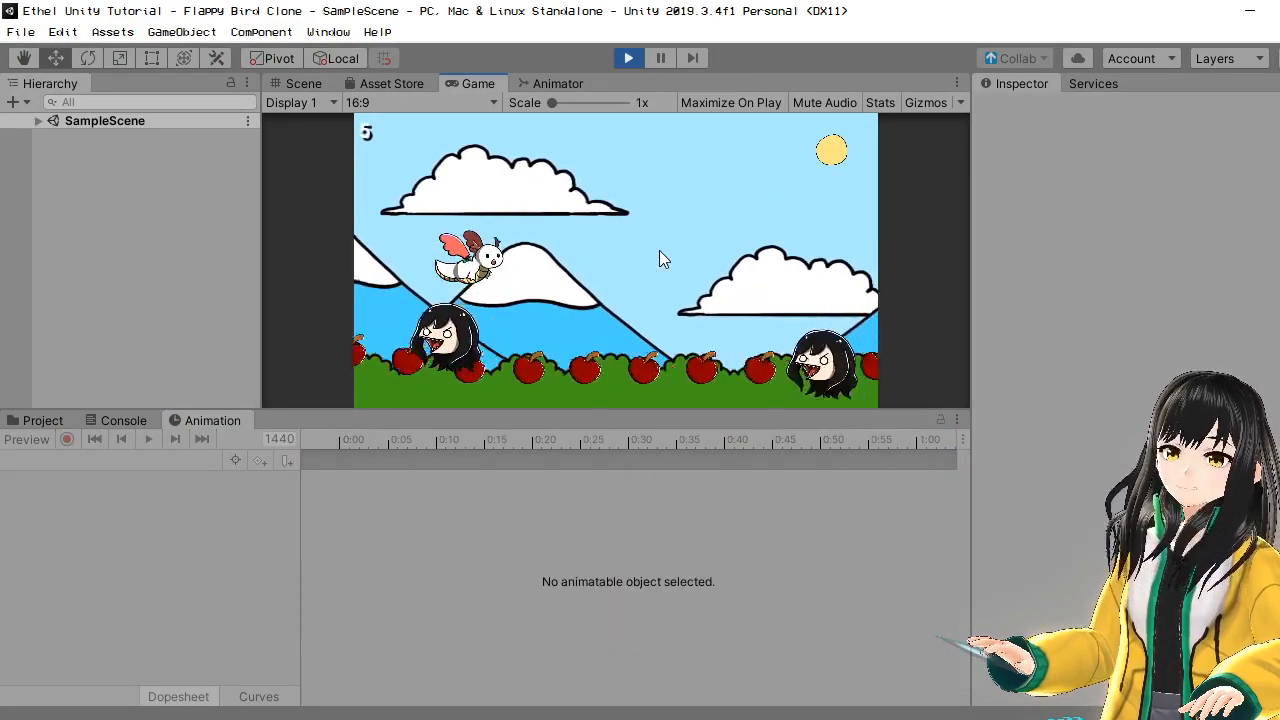
pyautogui.click(659, 251)
pyautogui.click(659, 251)
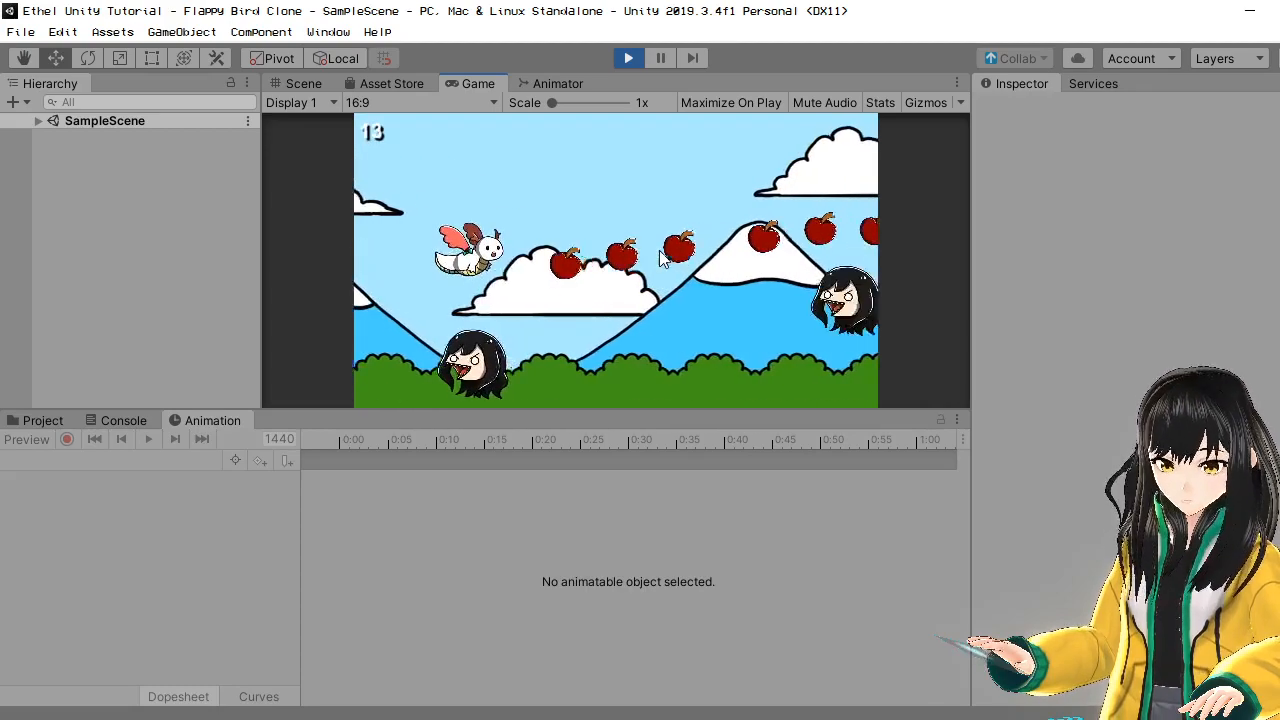
pyautogui.click(659, 251)
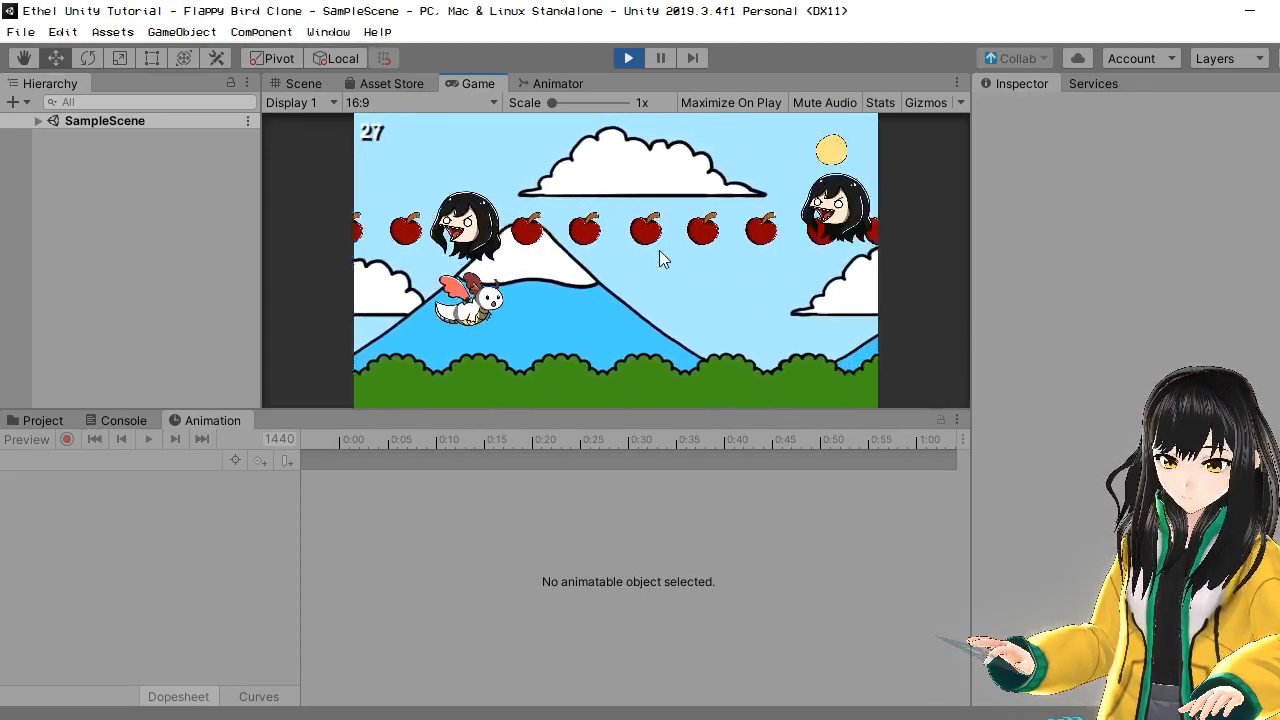
pyautogui.click(659, 258)
pyautogui.click(659, 252)
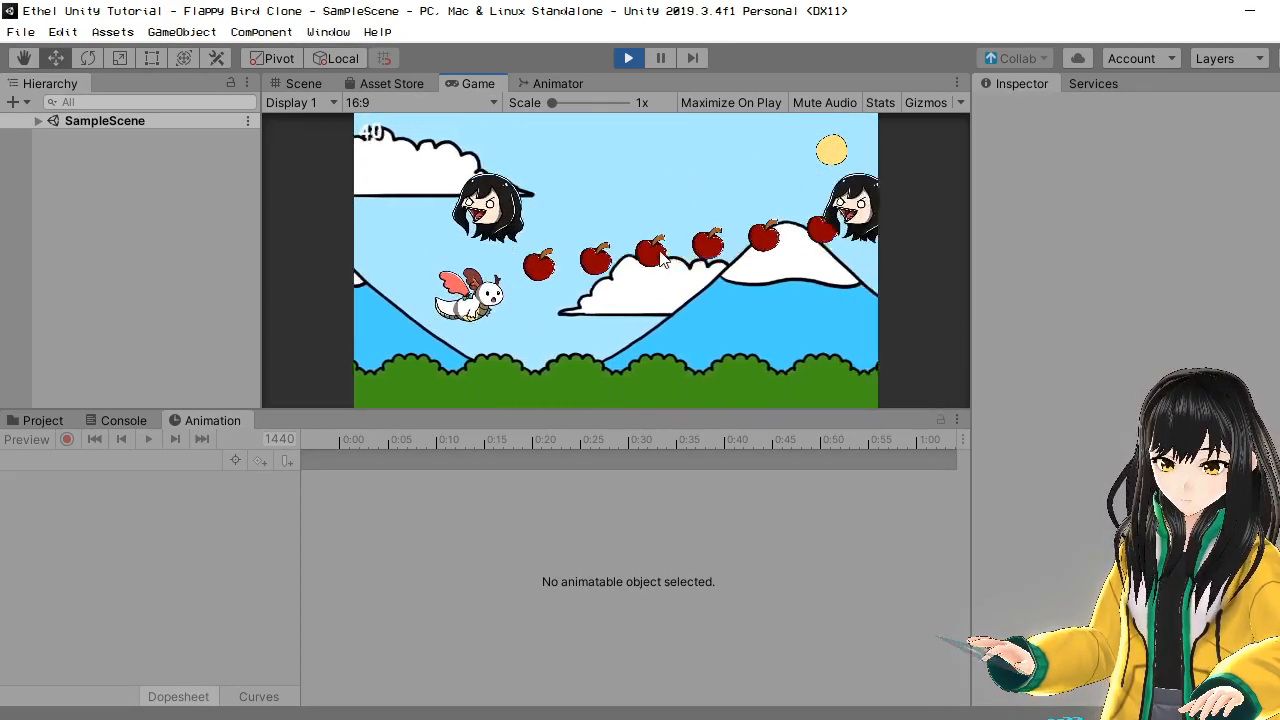
# - Keep the dragon flying through the fade into night to check how the day scenery fades out
pyautogui.click(659, 252)
pyautogui.click(659, 251)
pyautogui.click(659, 251)
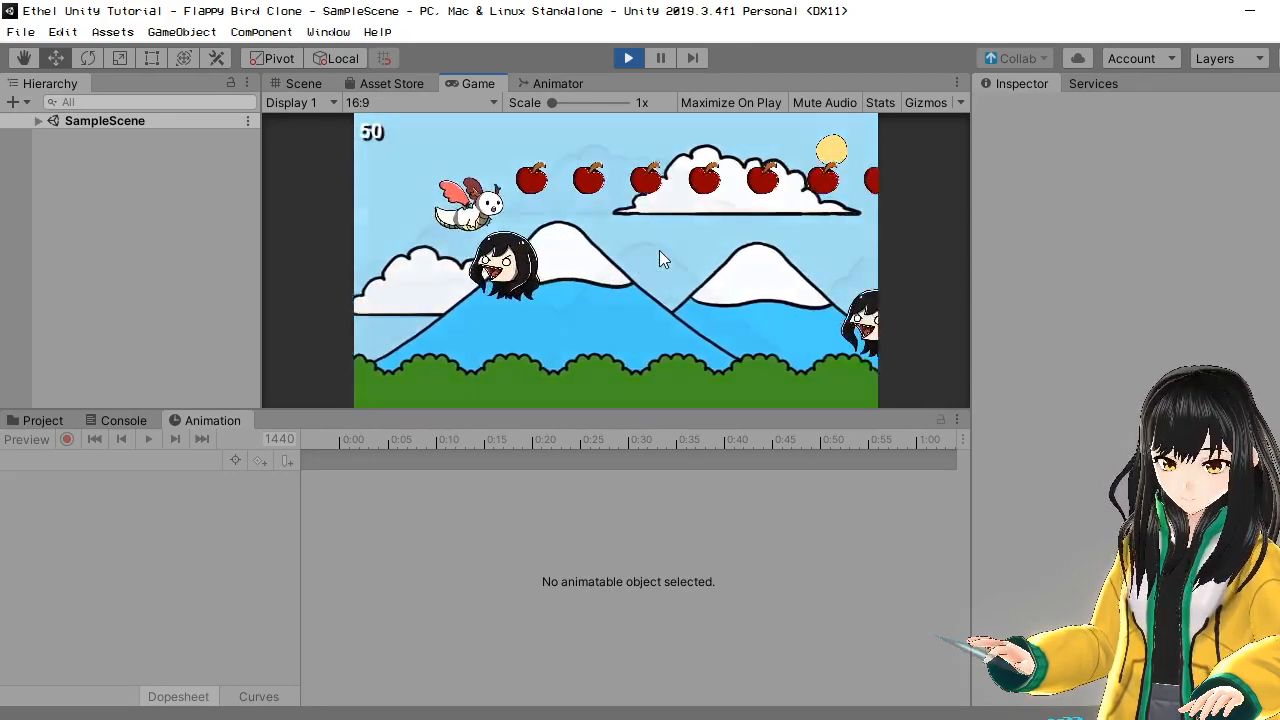
pyautogui.click(659, 250)
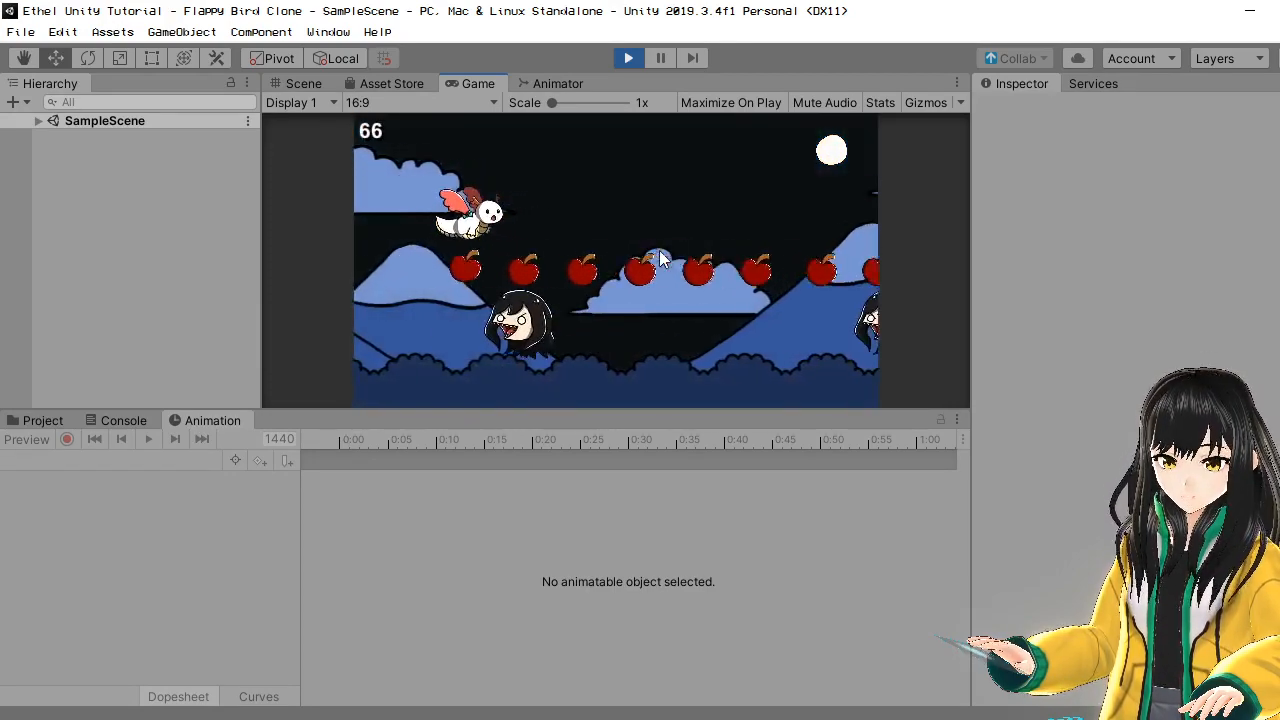
pyautogui.click(659, 250)
pyautogui.click(660, 252)
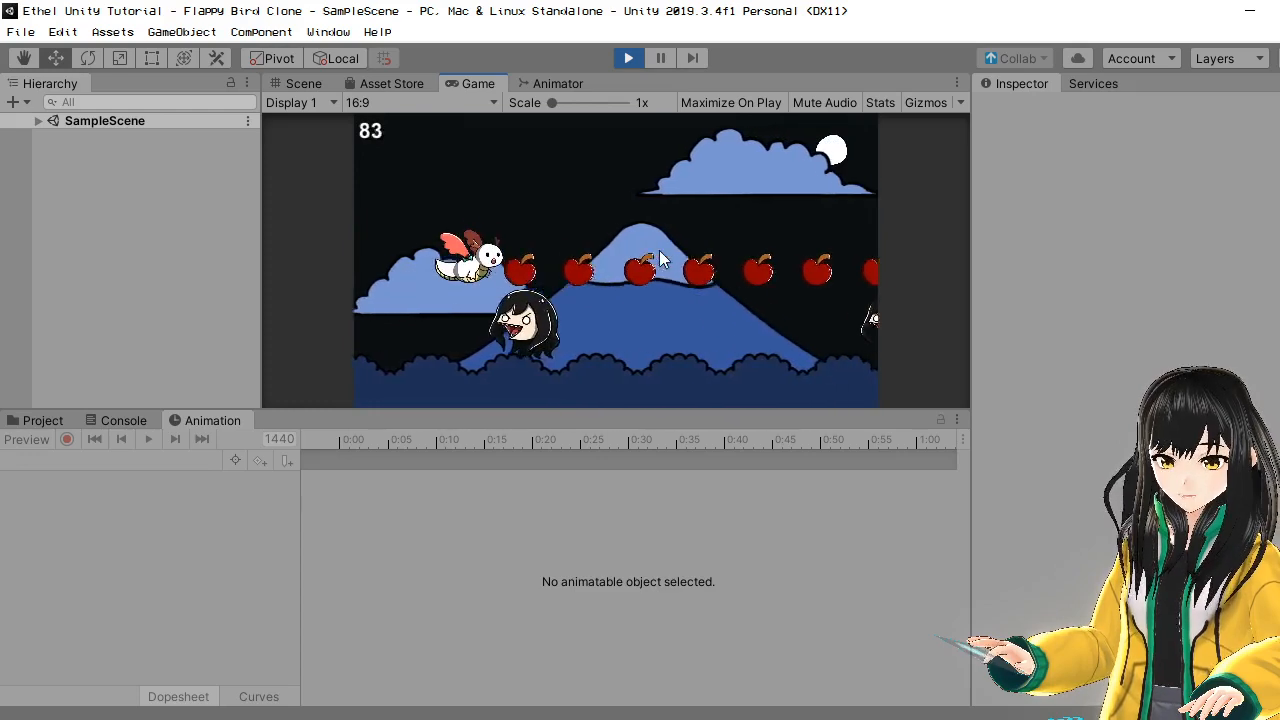
pyautogui.click(660, 252)
pyautogui.click(659, 250)
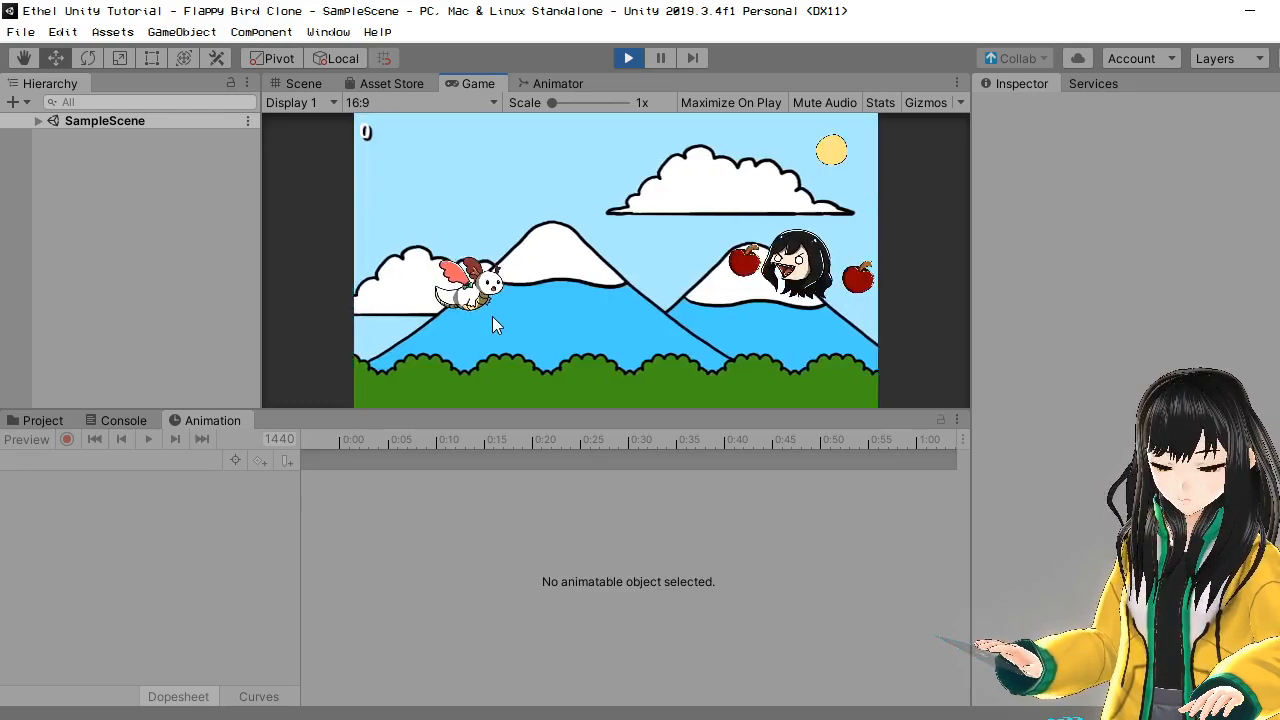
# - Play-test the game again, flying the dragon through the daytime scenery past the enemies while collecting apples
pyautogui.click(494, 317)
pyautogui.click(494, 317)
pyautogui.click(494, 317)
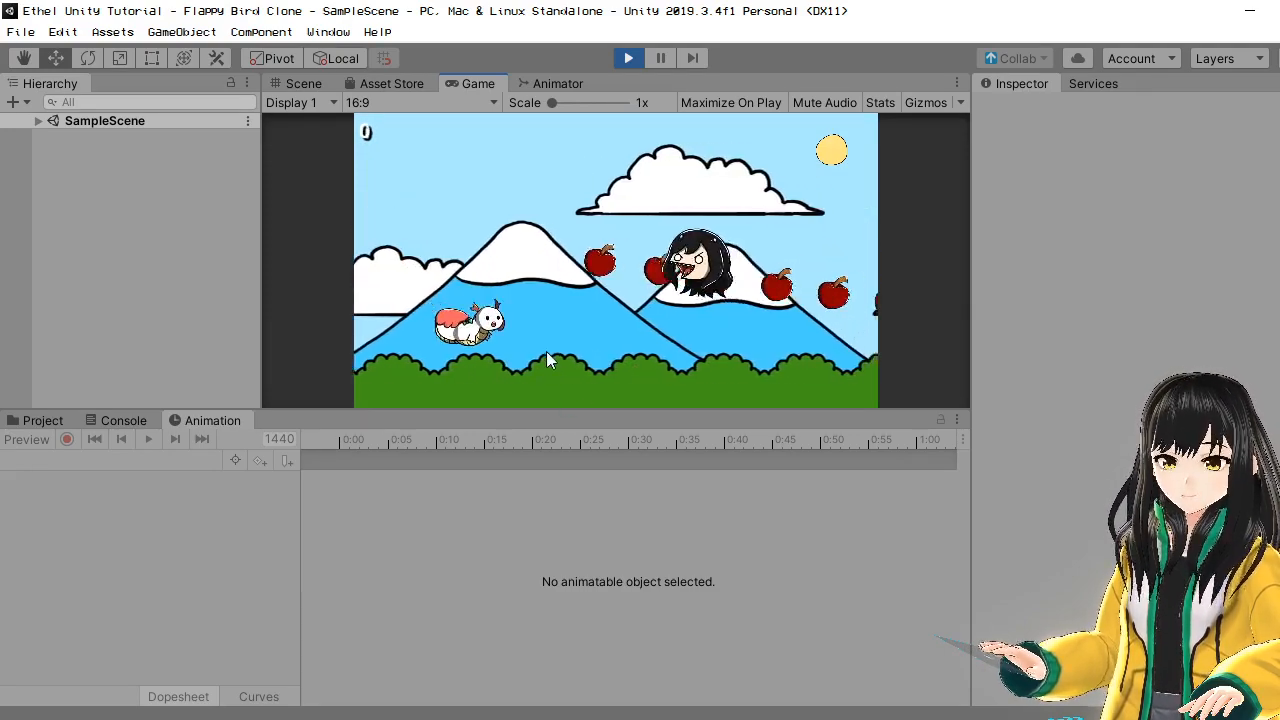
pyautogui.click(548, 348)
pyautogui.click(548, 348)
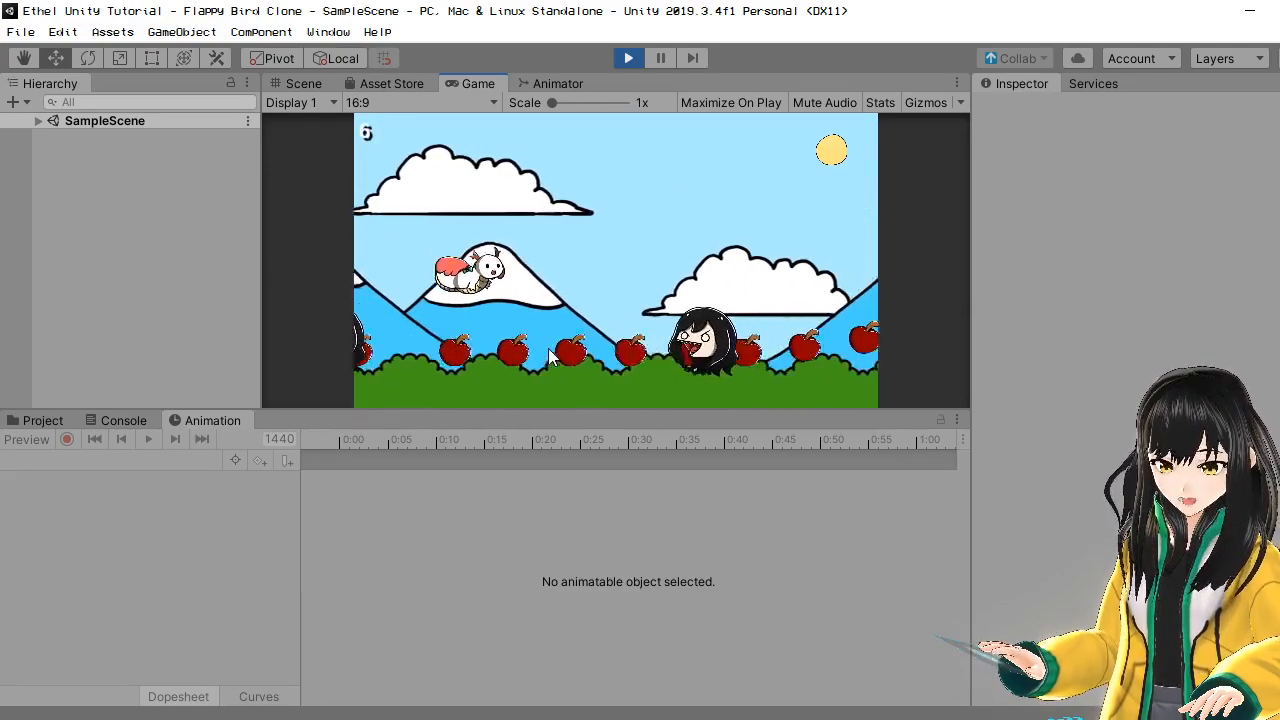
pyautogui.click(548, 348)
pyautogui.click(548, 348)
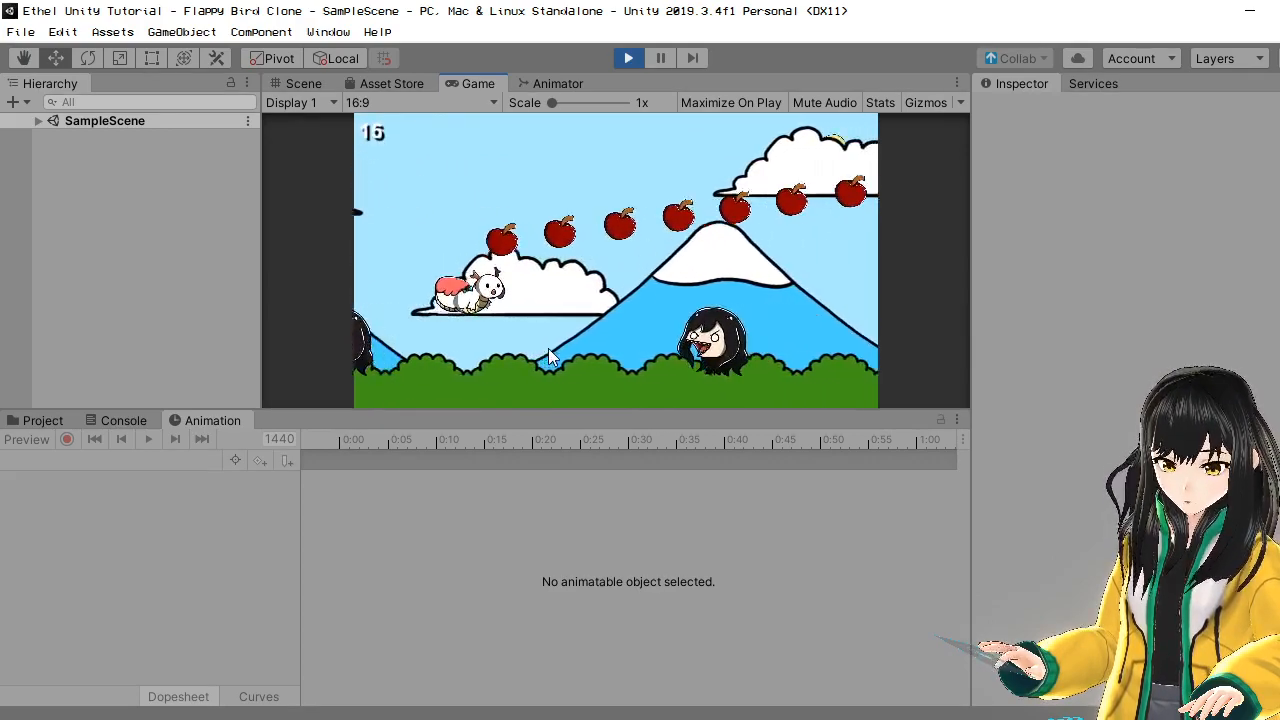
pyautogui.click(548, 348)
pyautogui.click(548, 348)
pyautogui.click(548, 357)
pyautogui.click(548, 357)
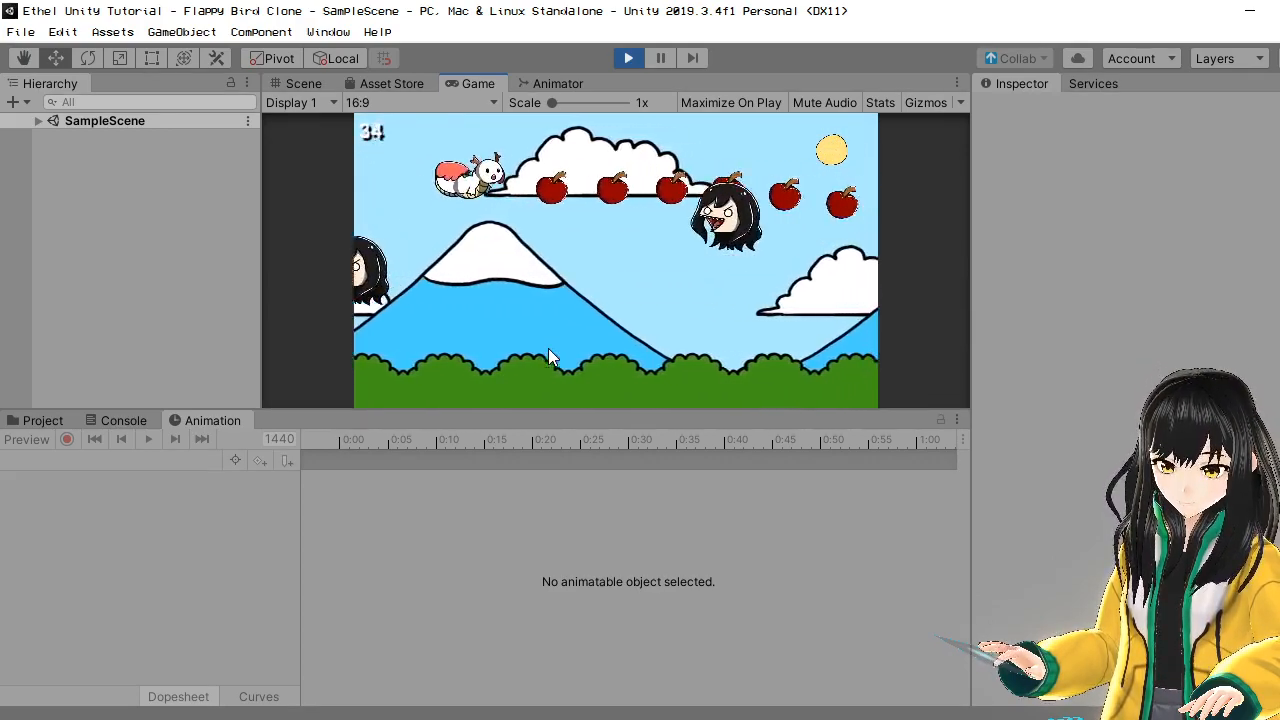
pyautogui.click(548, 357)
pyautogui.click(548, 357)
pyautogui.click(548, 348)
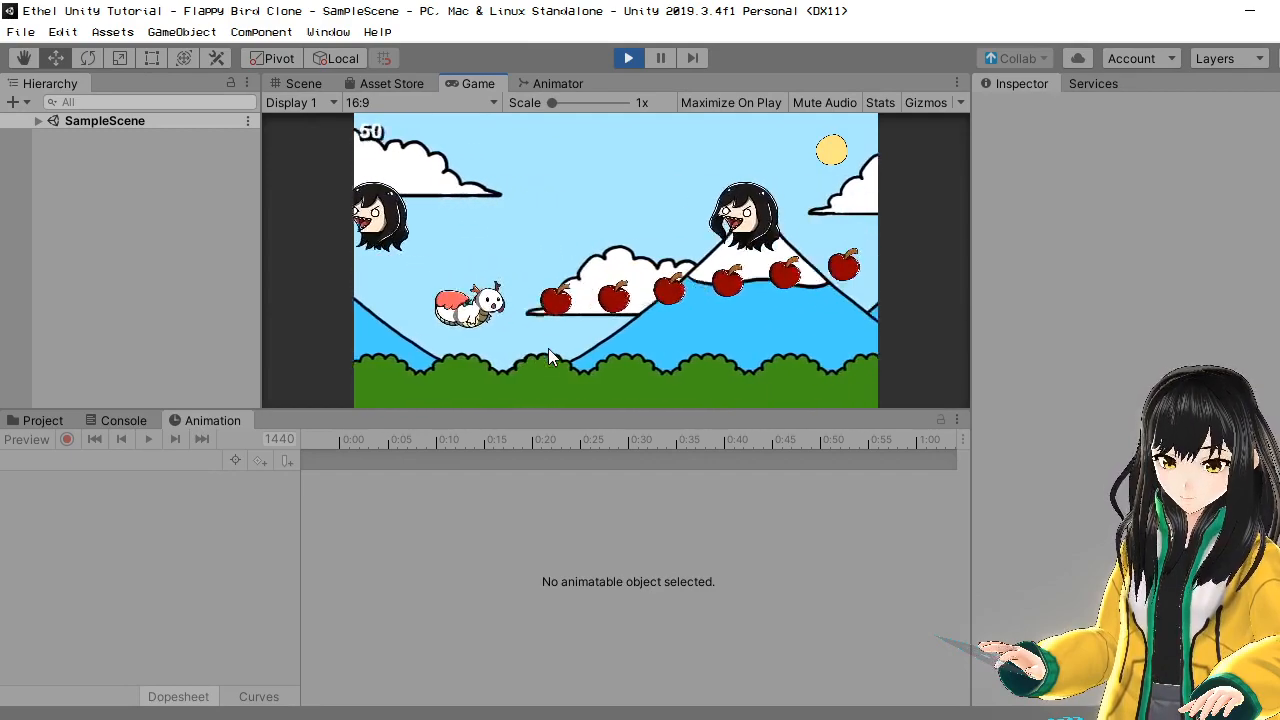
# - Keep the dragon airborne to check the start of the day scenery's fade into night
pyautogui.click(548, 348)
pyautogui.click(548, 348)
pyautogui.click(548, 348)
pyautogui.click(548, 348)
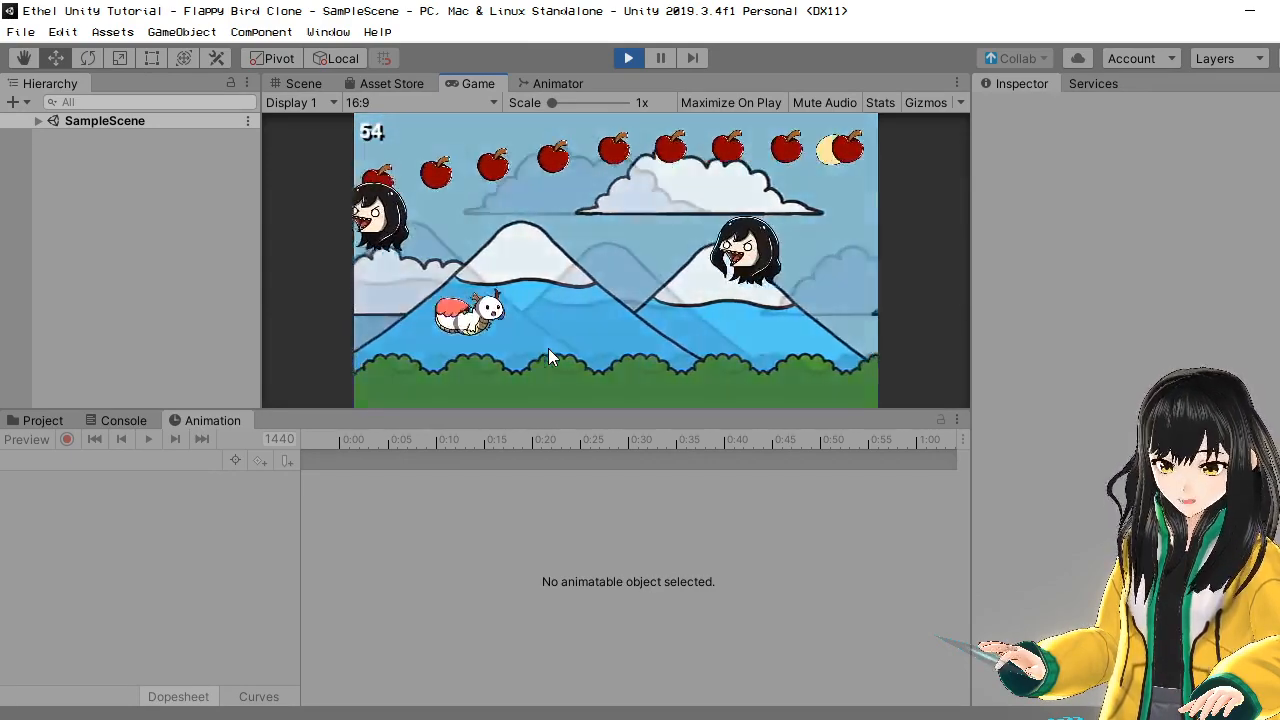
pyautogui.click(548, 348)
pyautogui.click(548, 348)
pyautogui.click(548, 348)
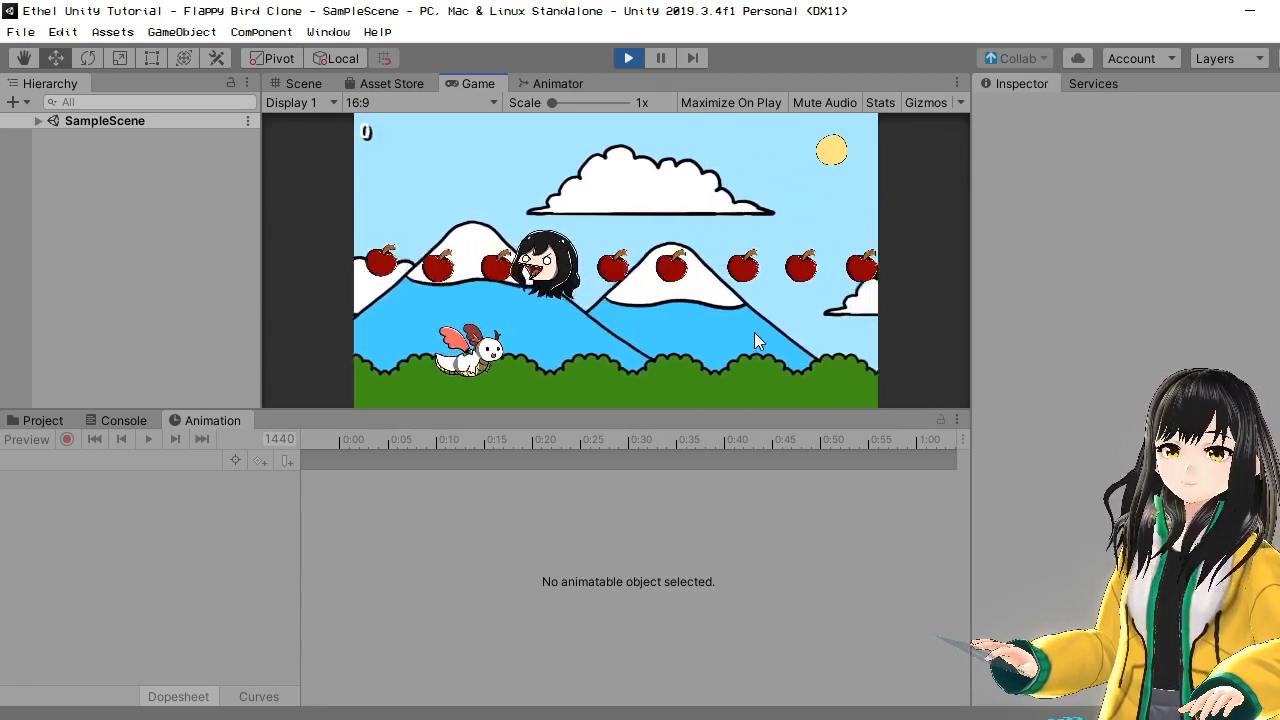
# - Retry the flight from the start, dodging enemies to examine the day-to-night transition
pyautogui.press('space')
pyautogui.press('space')
pyautogui.press('space')
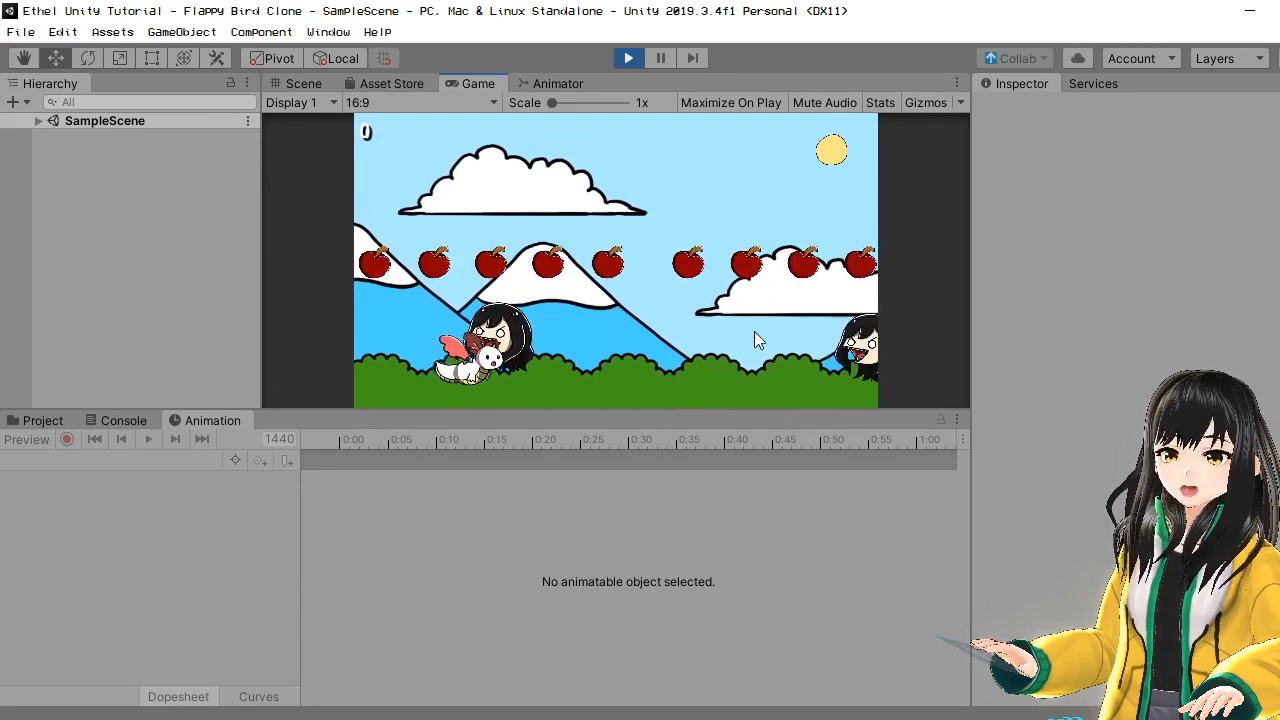
pyautogui.press('space')
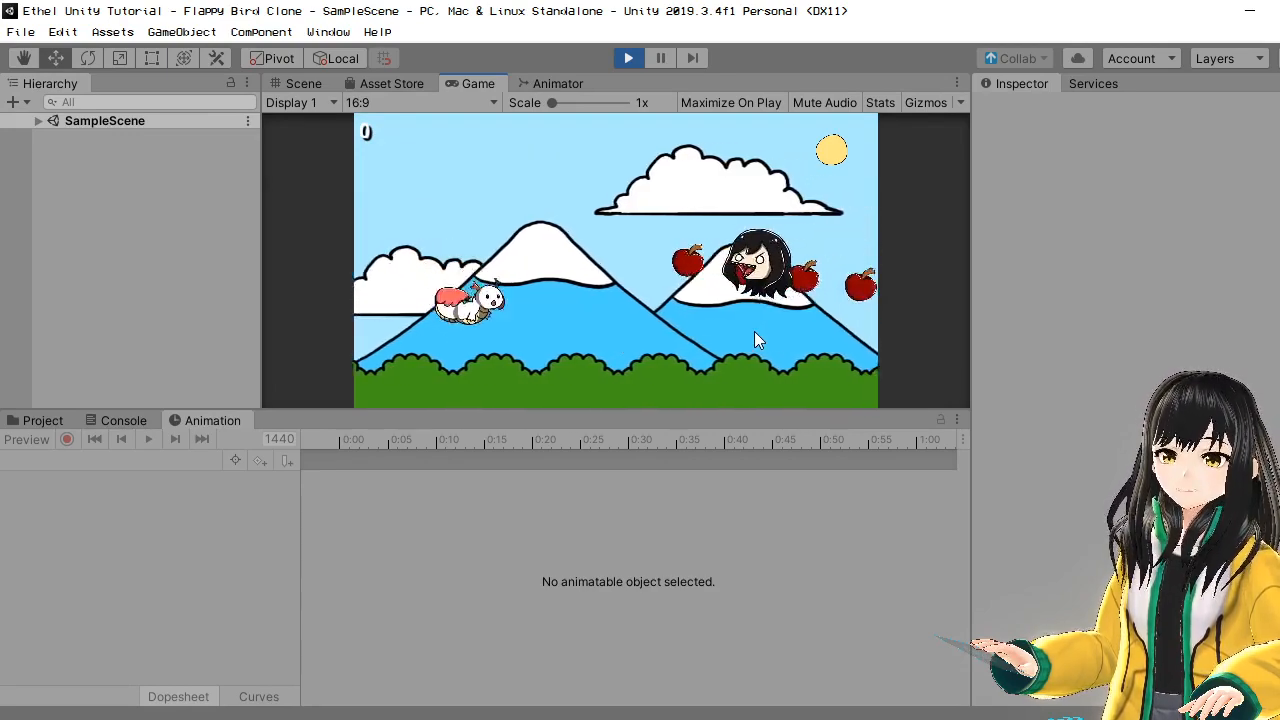
pyautogui.press('space')
pyautogui.press('space')
pyautogui.press('space')
pyautogui.press('space')
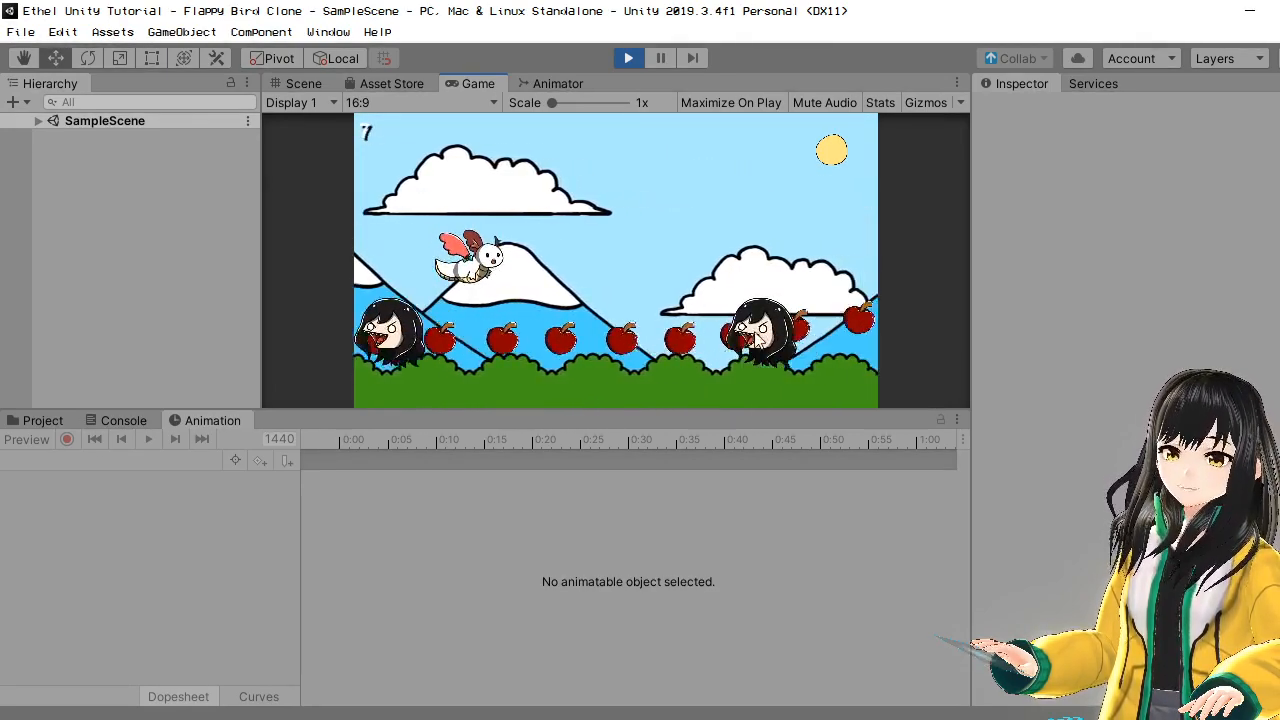
pyautogui.press('space')
pyautogui.press('space')
pyautogui.press('space')
pyautogui.press('space')
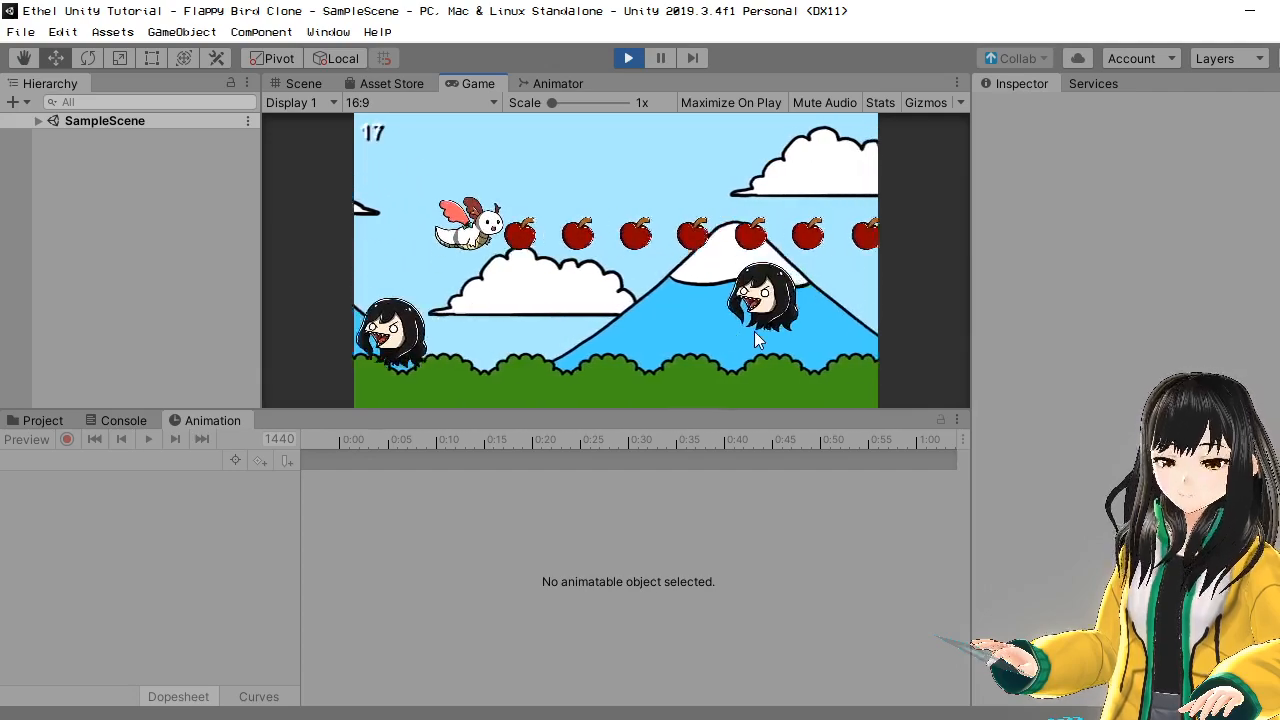
pyautogui.press('space')
pyautogui.press('space')
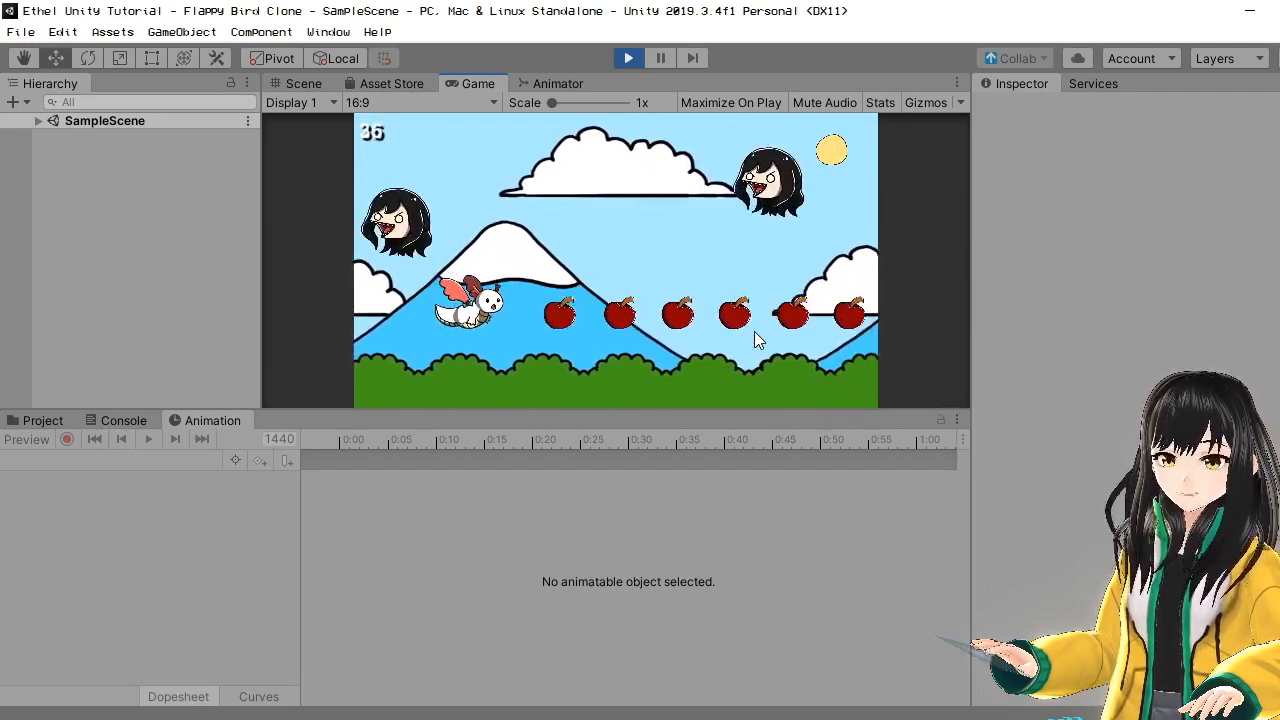
pyautogui.press('space')
pyautogui.press('space')
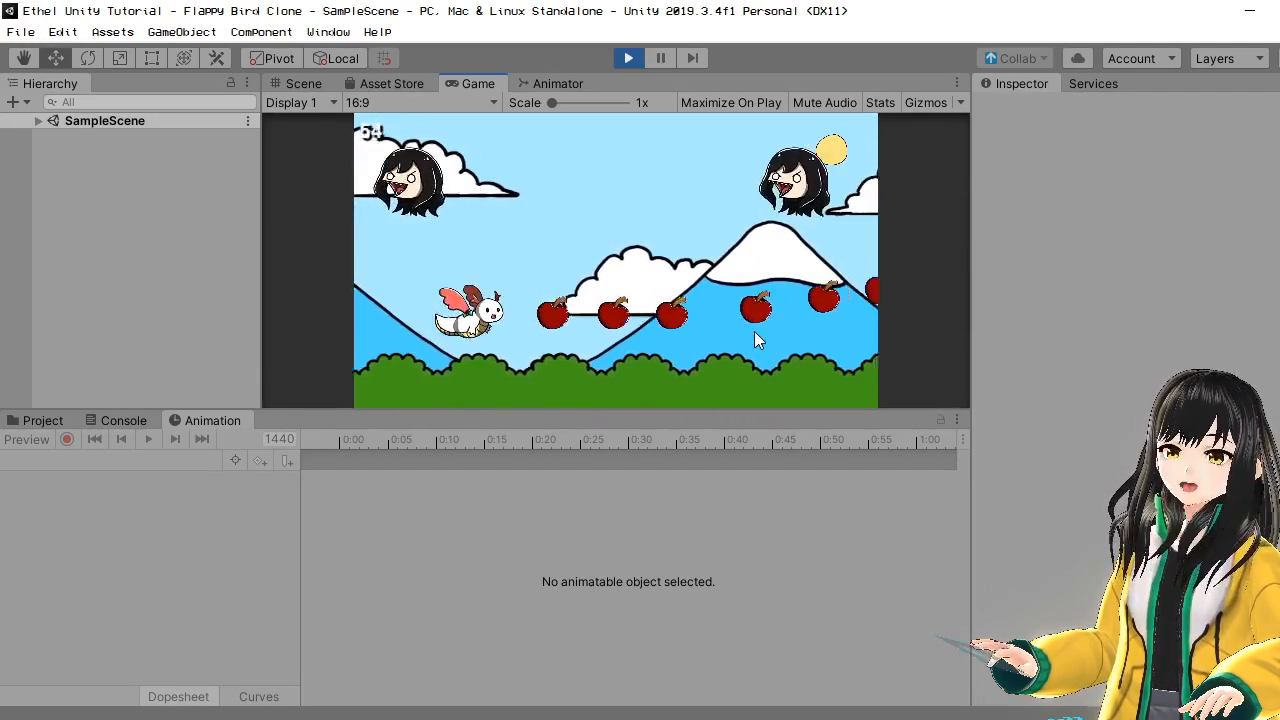
pyautogui.press('space')
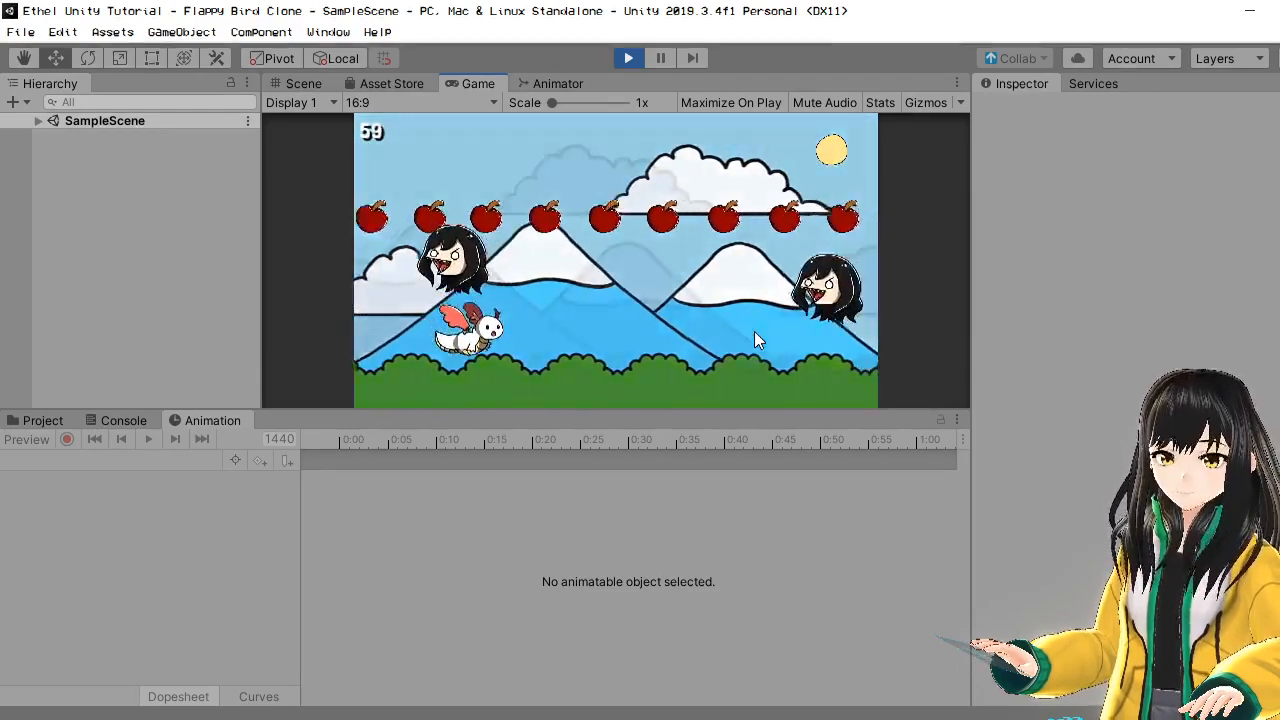
pyautogui.press('space')
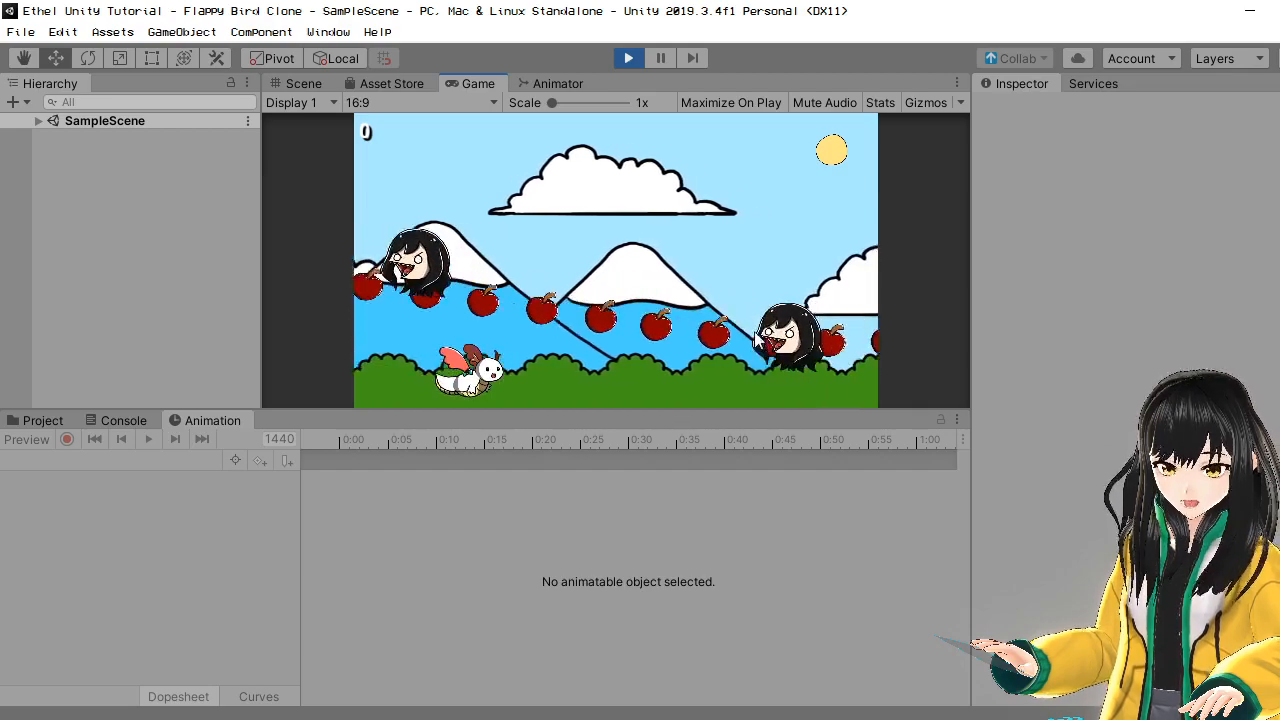
pyautogui.press('space')
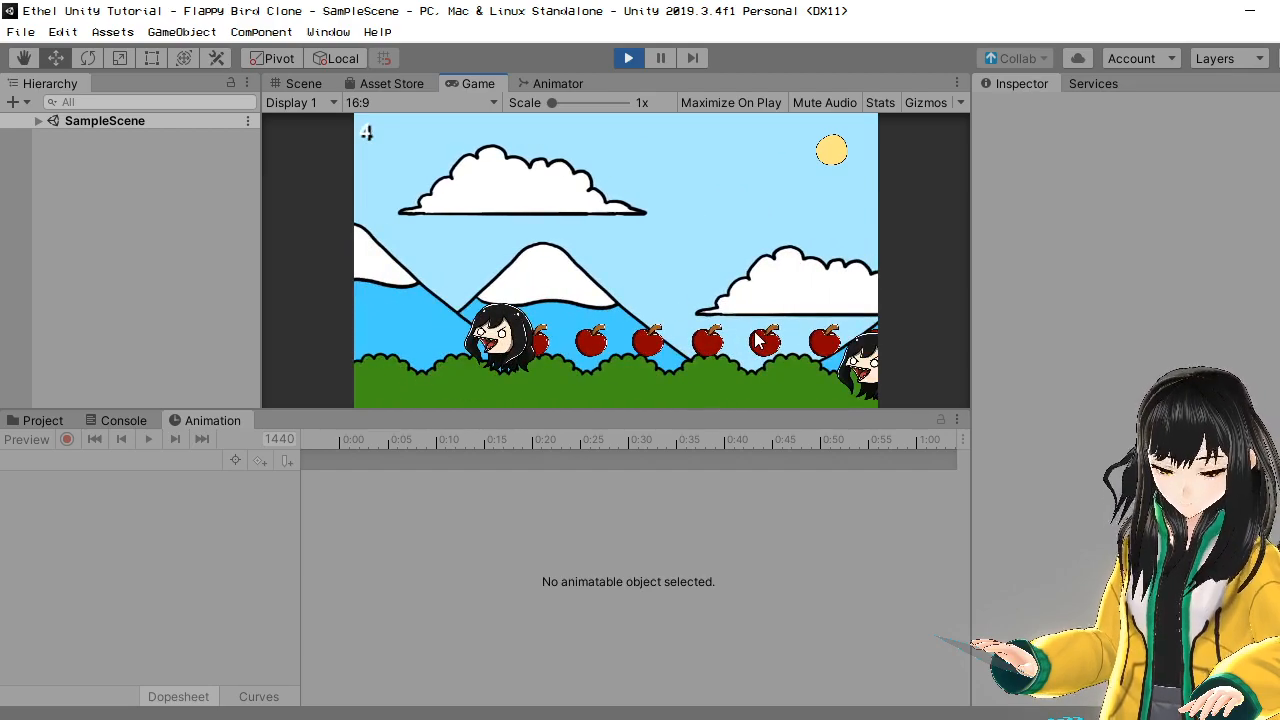
# - Stop the game and deactivate the Enemy Spawner object in SampleScene
pyautogui.click(38, 121)
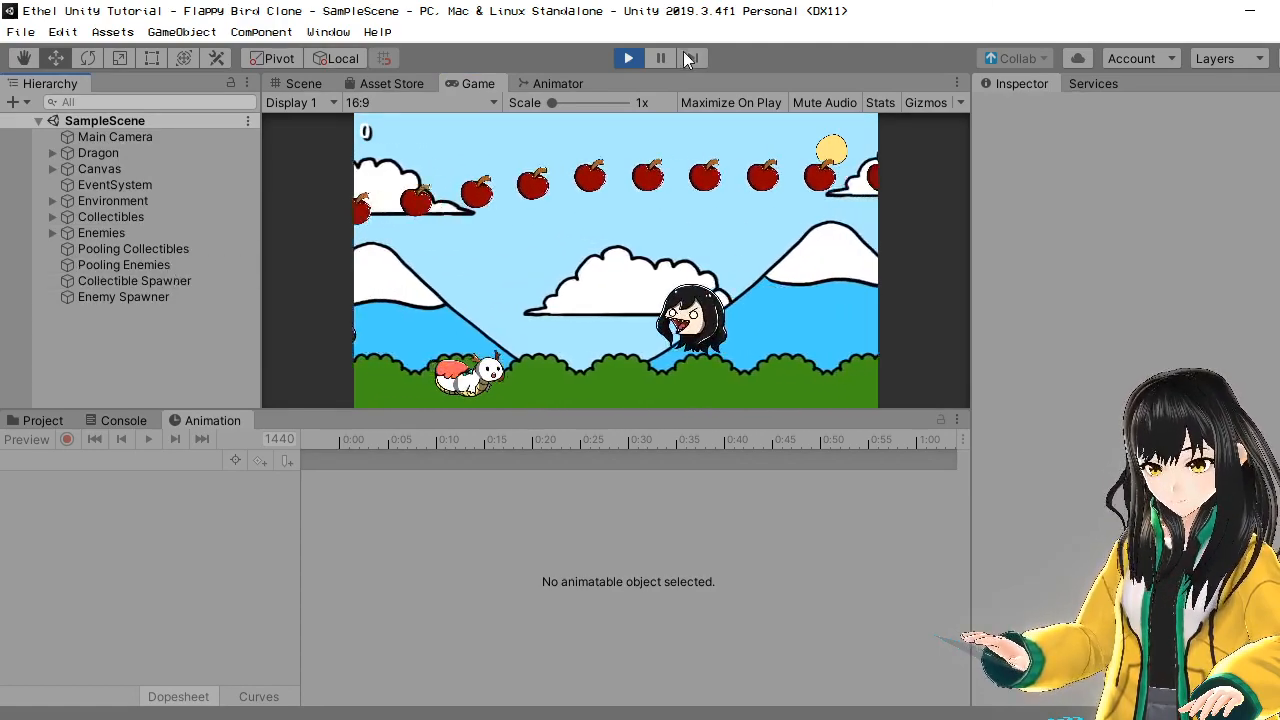
pyautogui.click(628, 59)
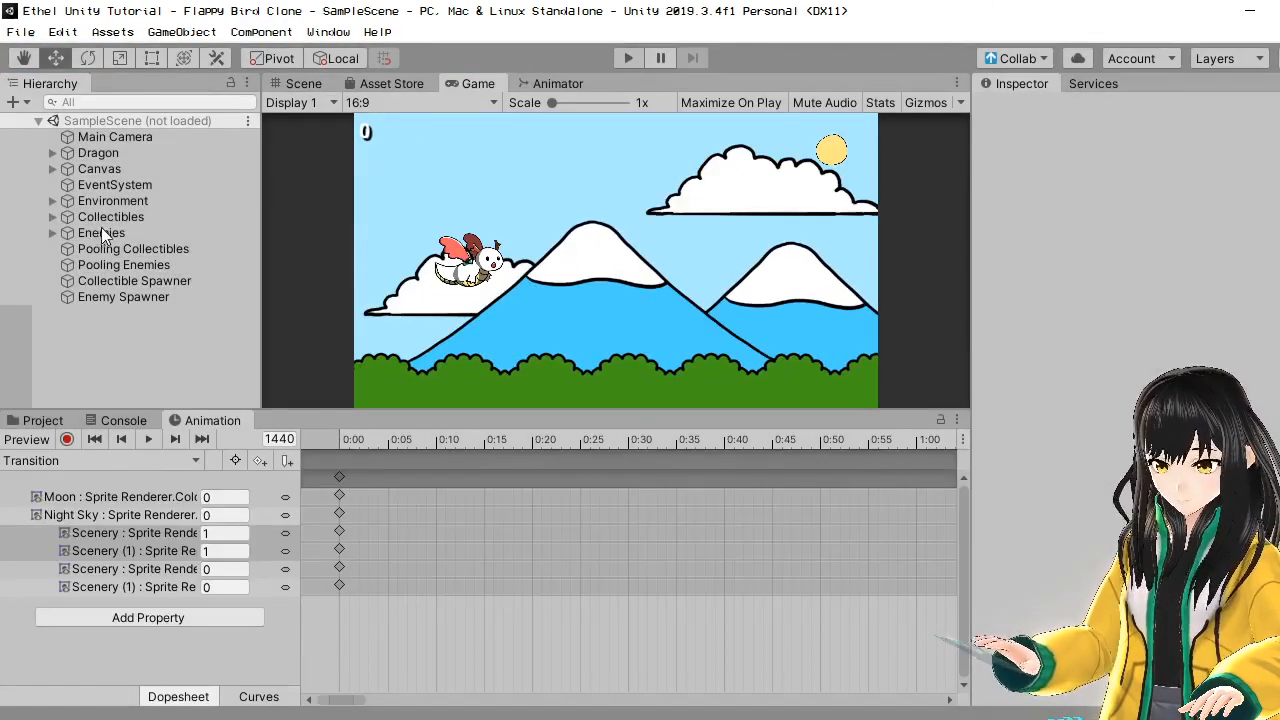
pyautogui.click(55, 200)
pyautogui.click(141, 299)
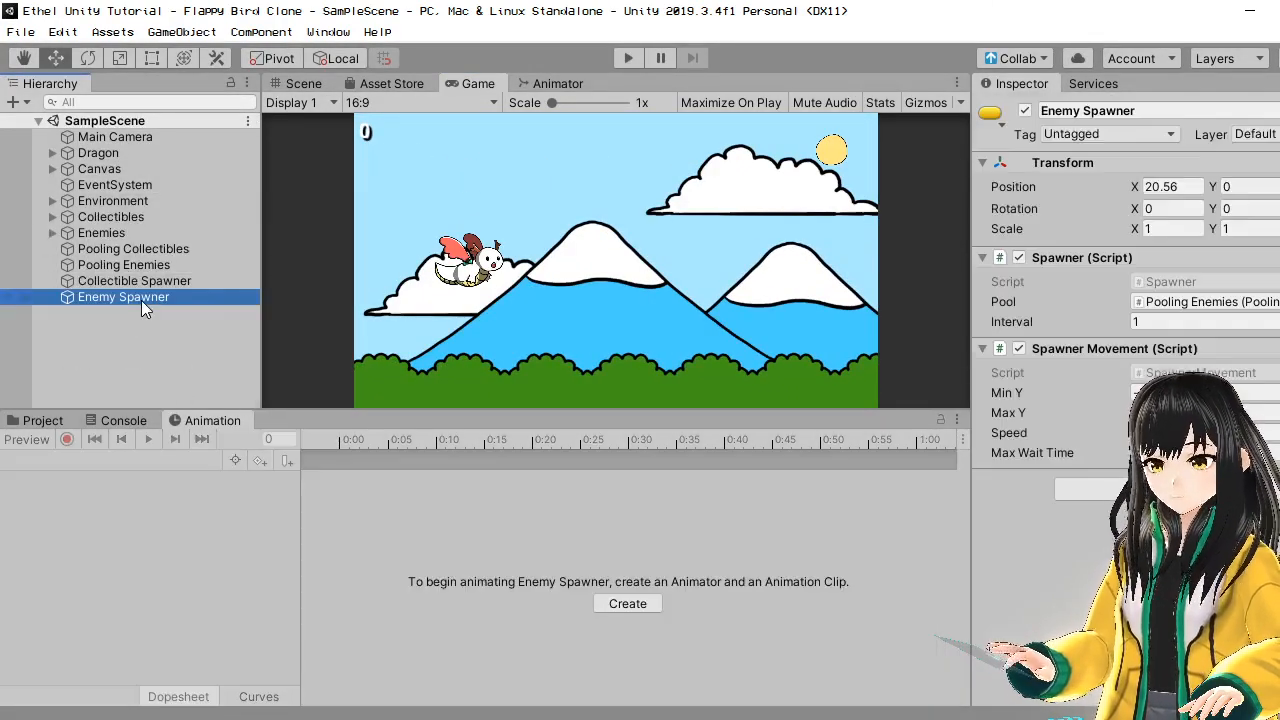
pyautogui.click(1020, 117)
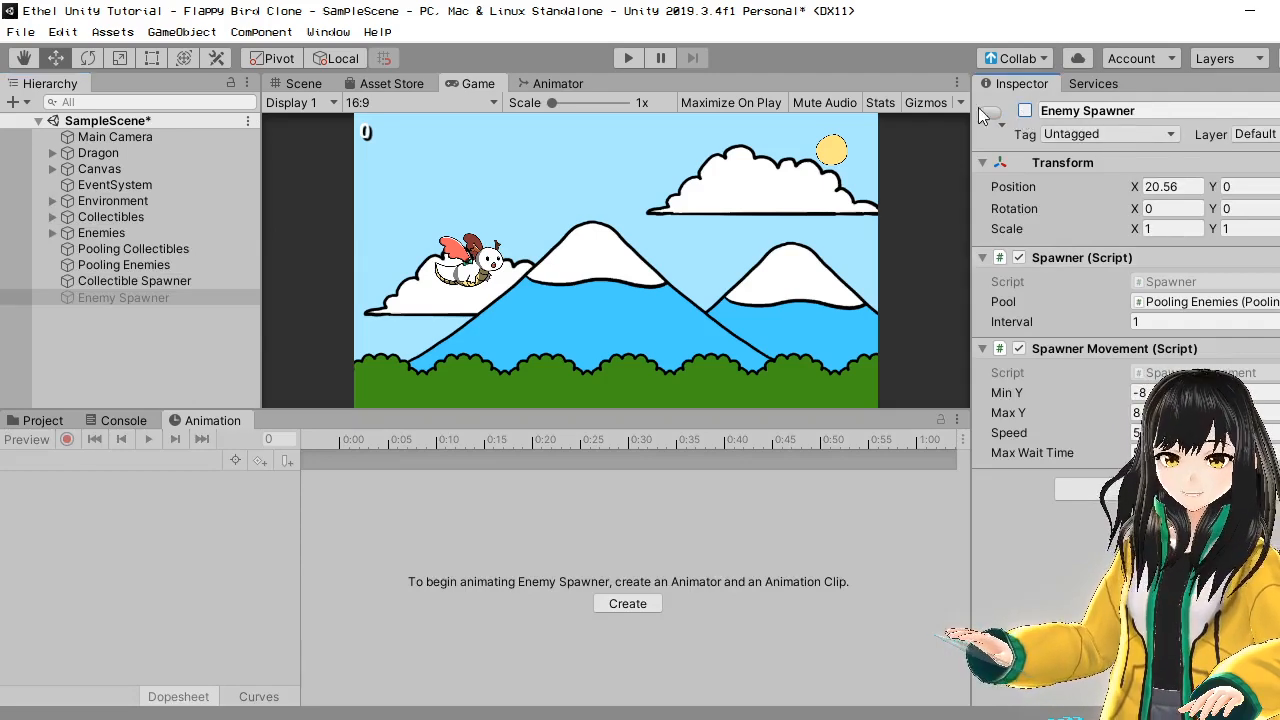
# - Run the game without enemies and fly the dragon through the day scenery and the fade into night
pyautogui.click(636, 60)
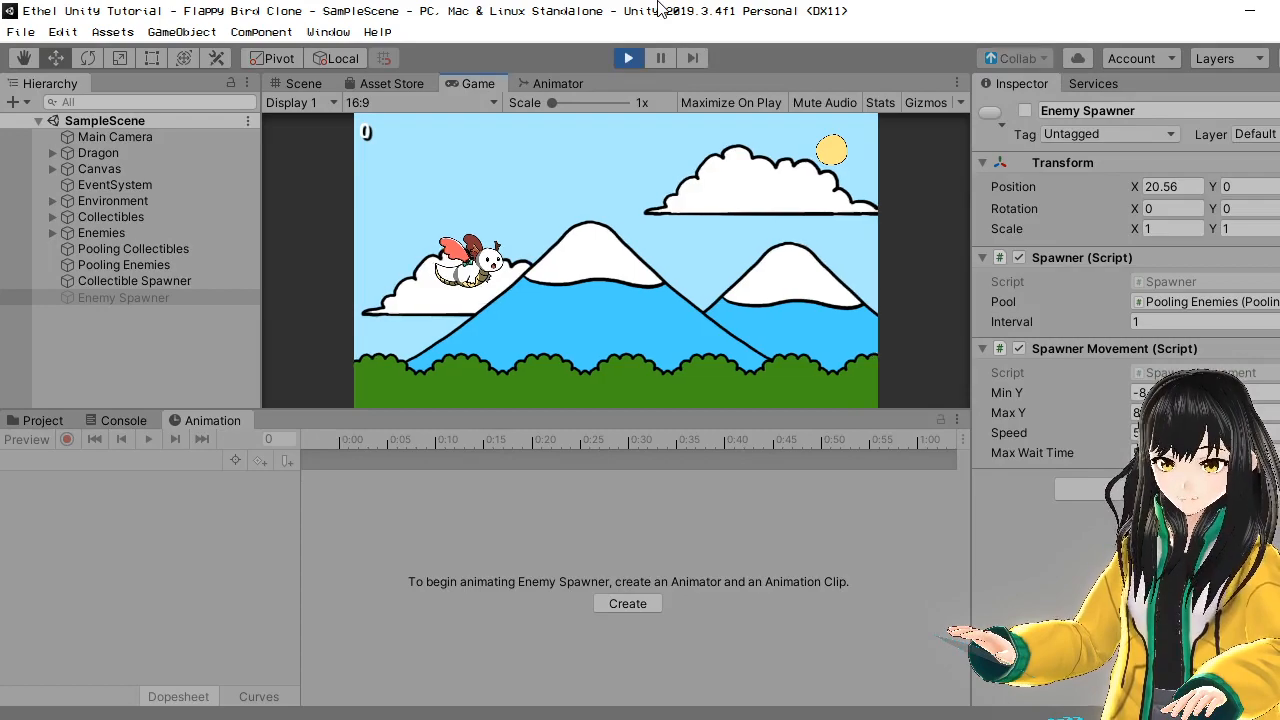
pyautogui.click(660, 198)
pyautogui.click(660, 198)
pyautogui.click(660, 198)
pyautogui.click(660, 198)
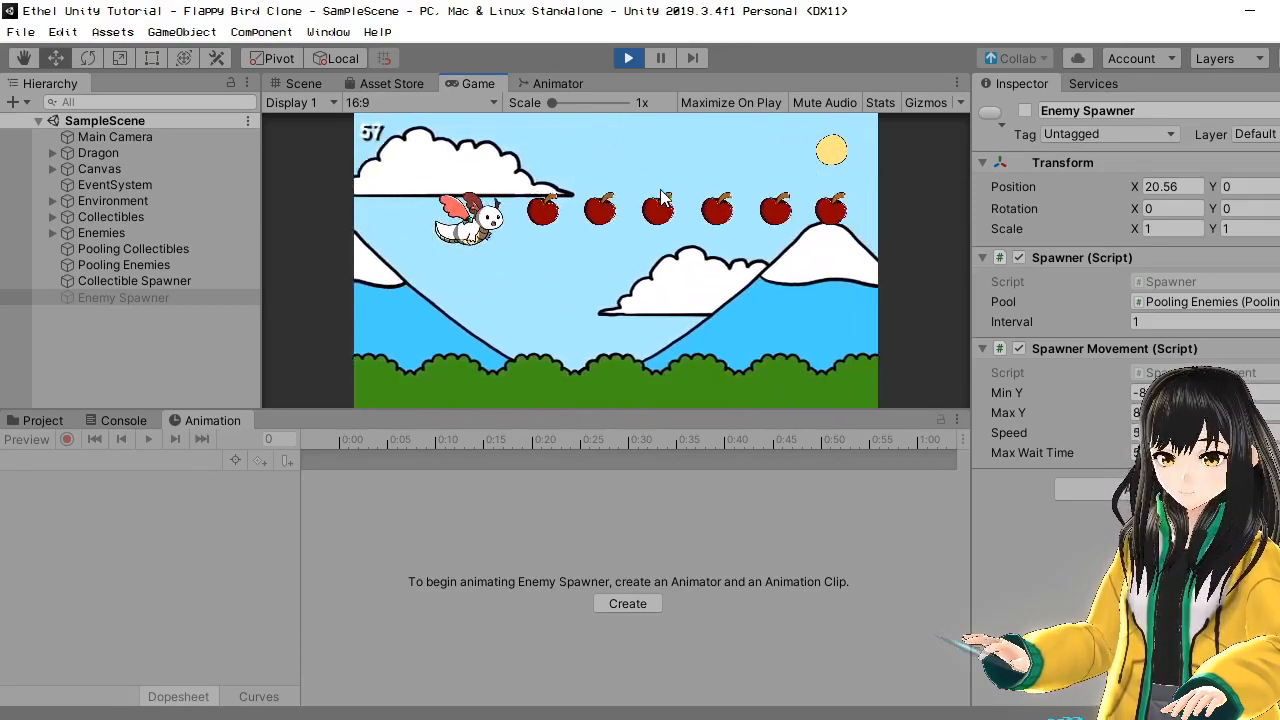
pyautogui.click(660, 198)
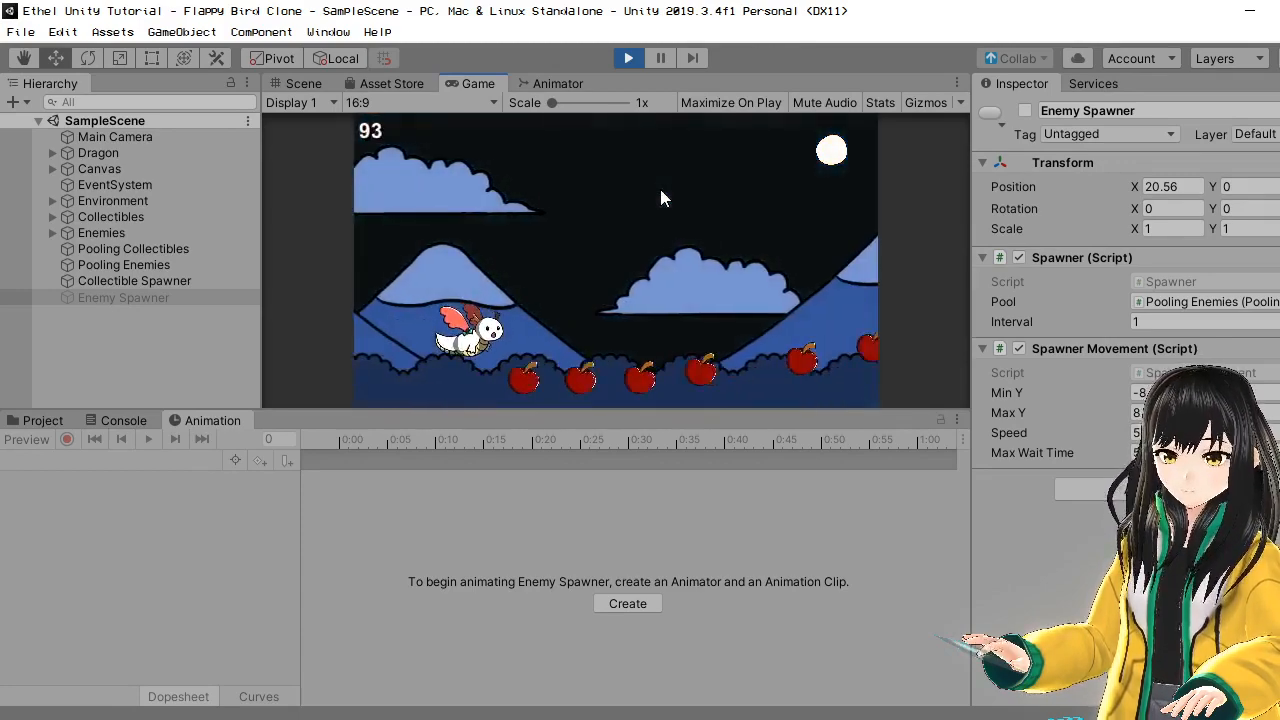
# - Keep the dragon flying through the night scenery to check how the day scenery fades back in
pyautogui.click(660, 190)
pyautogui.click(660, 190)
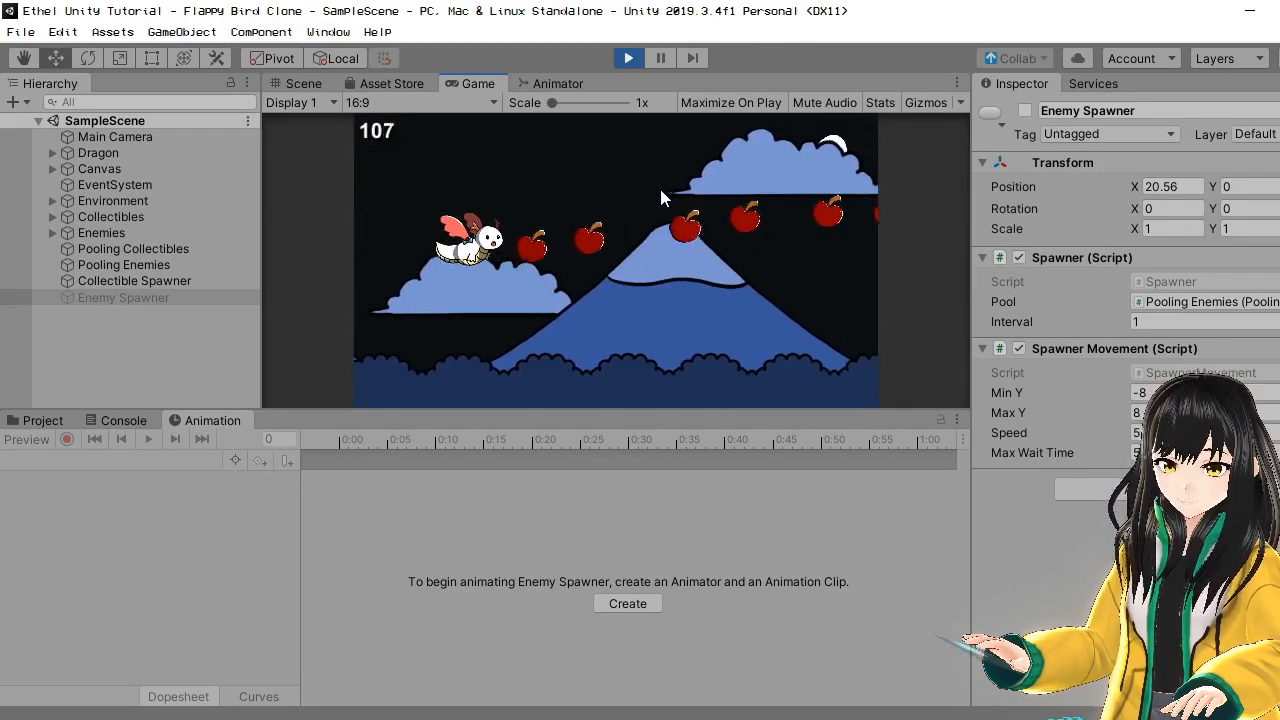
pyautogui.click(660, 190)
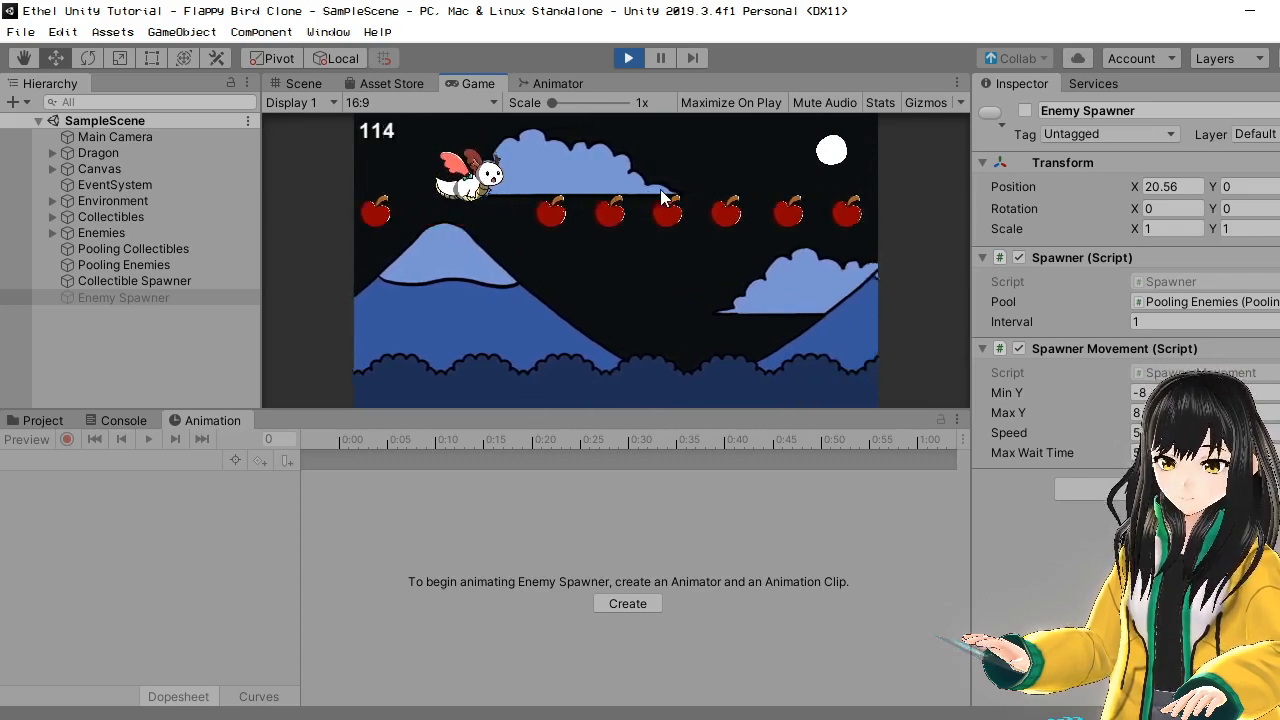
pyautogui.click(660, 190)
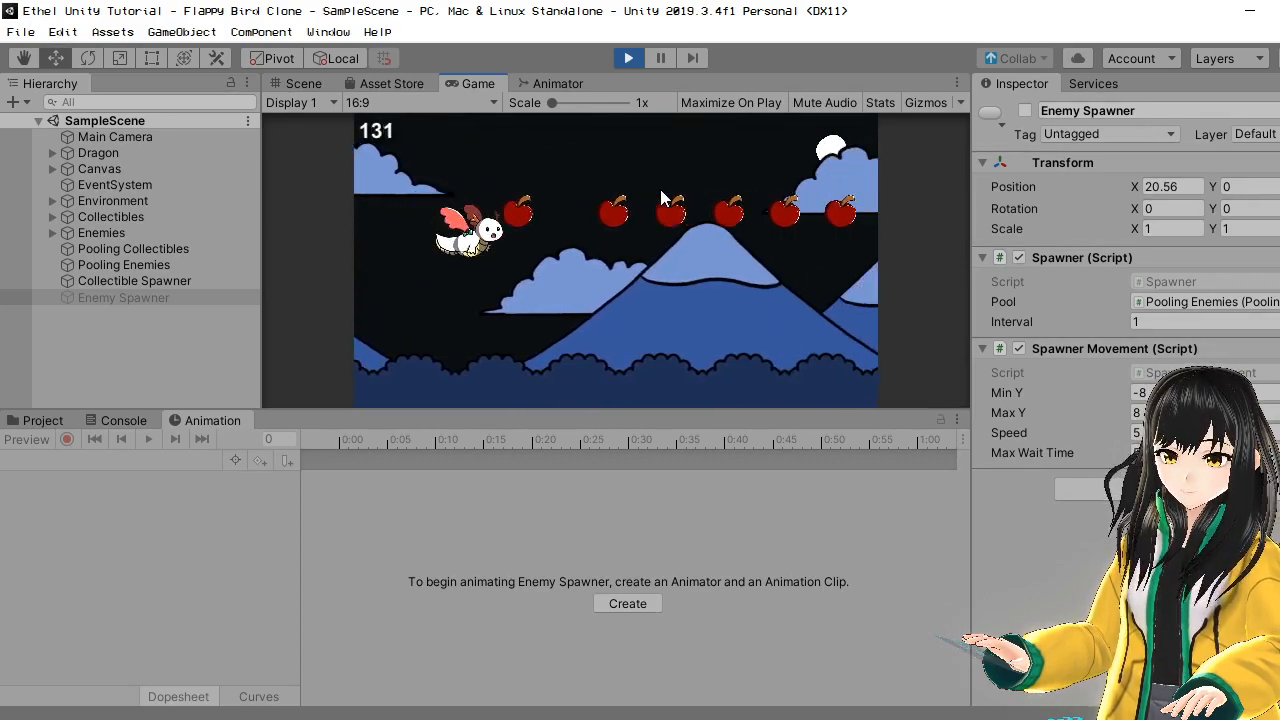
pyautogui.click(660, 192)
pyautogui.click(660, 192)
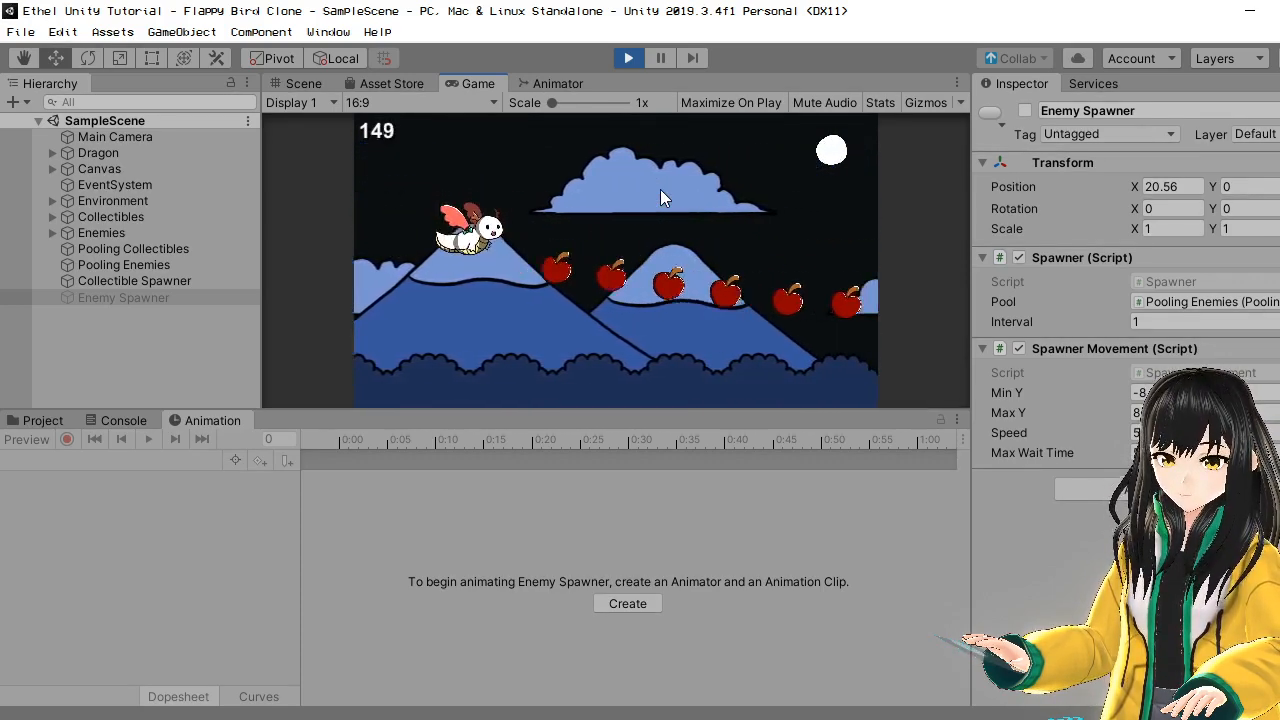
pyautogui.click(660, 190)
pyautogui.click(659, 186)
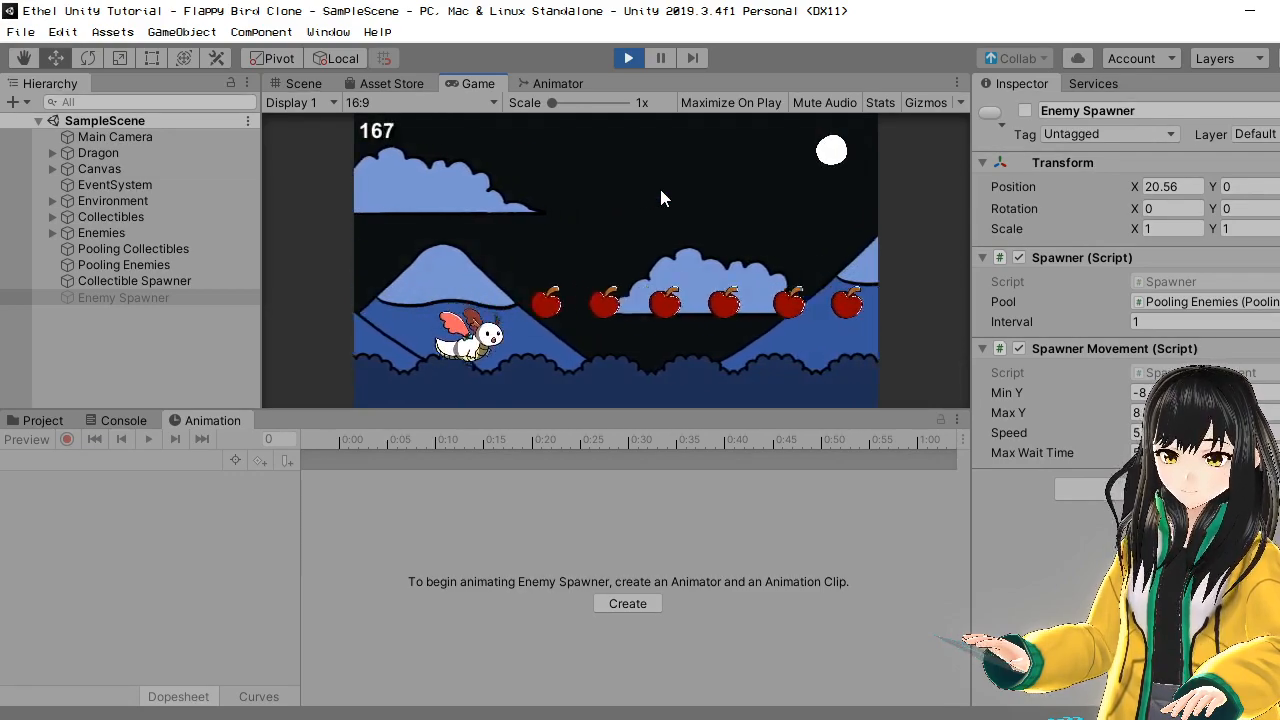
pyautogui.click(659, 186)
pyautogui.click(660, 189)
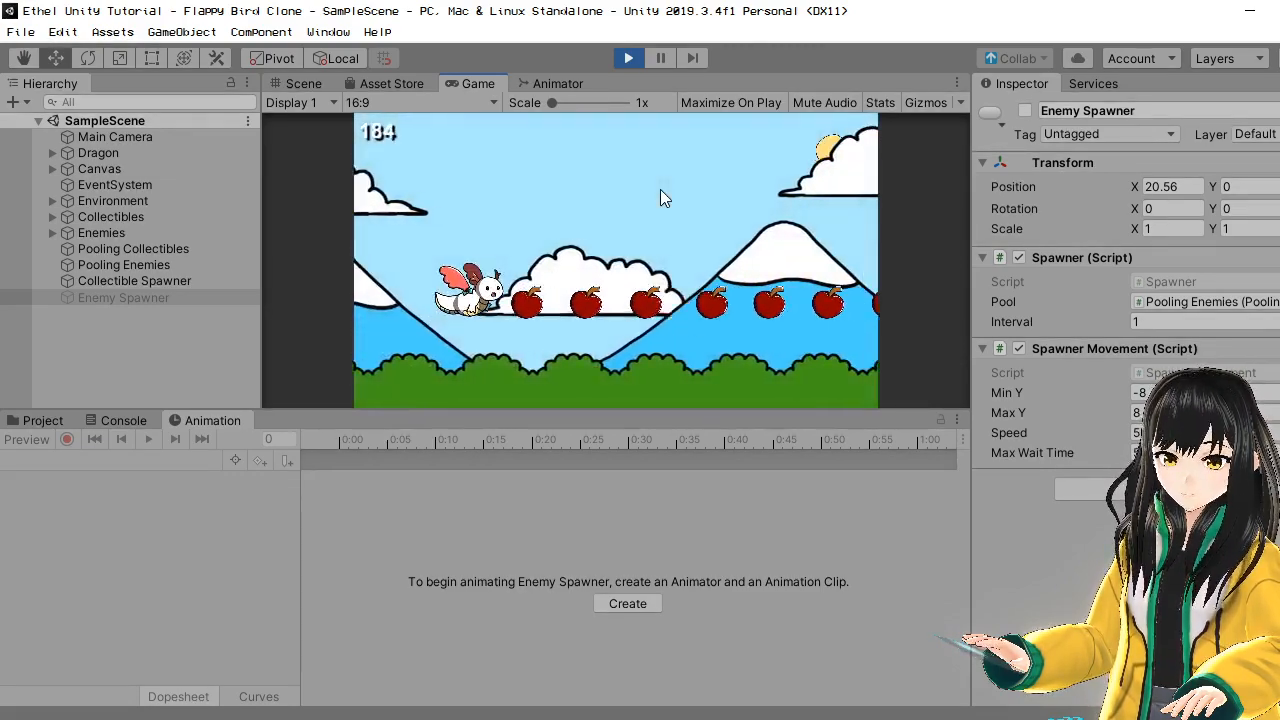
# - Fly the dragon on through the returned day scenery and stop the game
pyautogui.click(660, 190)
pyautogui.click(660, 190)
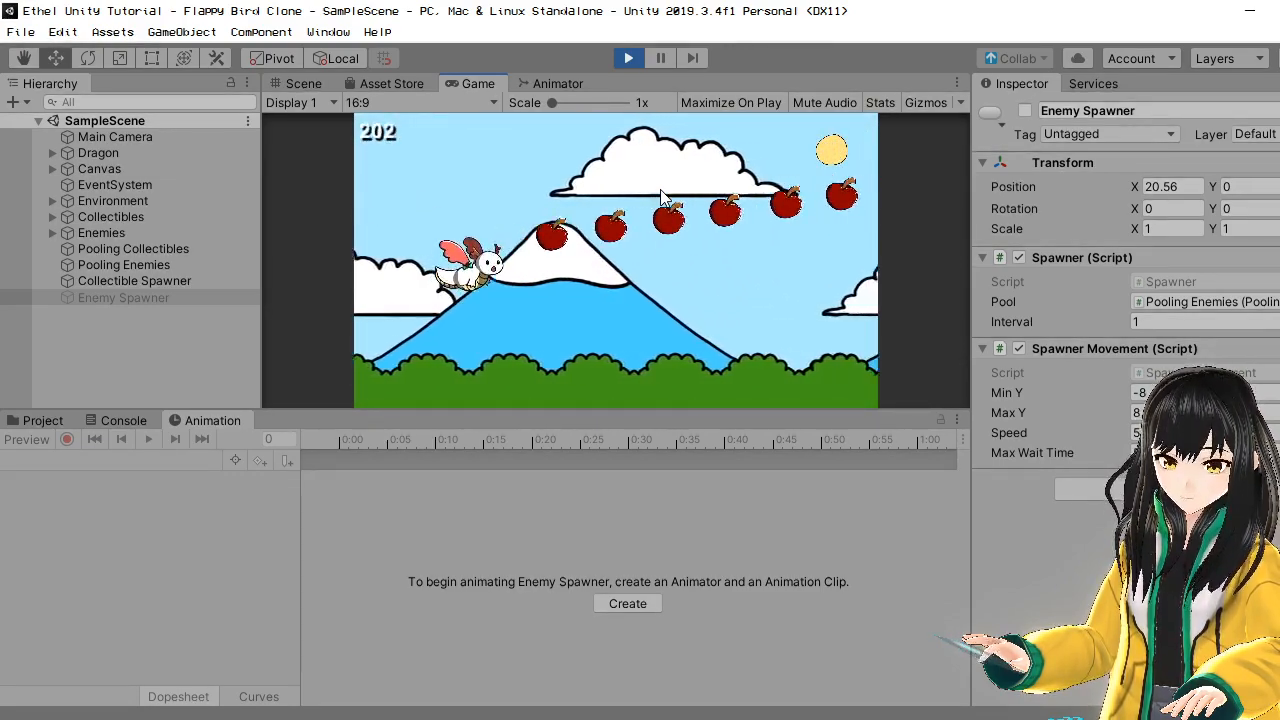
pyautogui.click(660, 190)
pyautogui.click(660, 190)
pyautogui.click(660, 190)
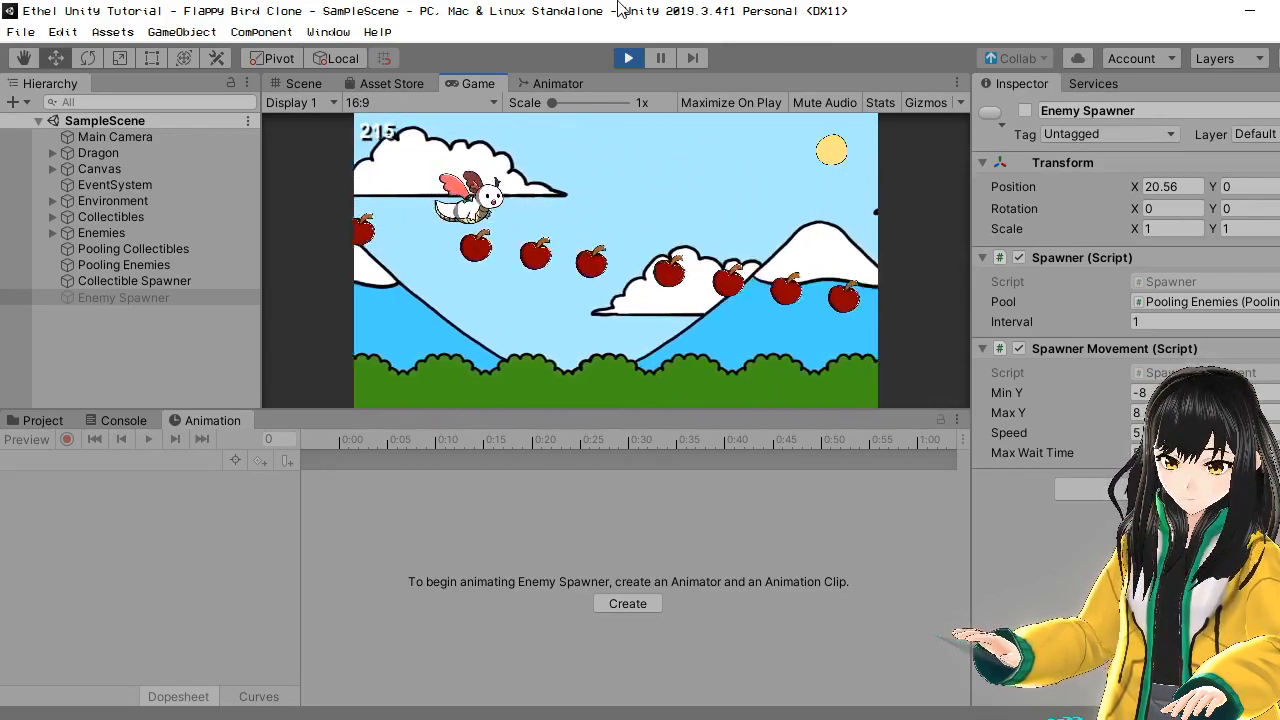
pyautogui.click(628, 58)
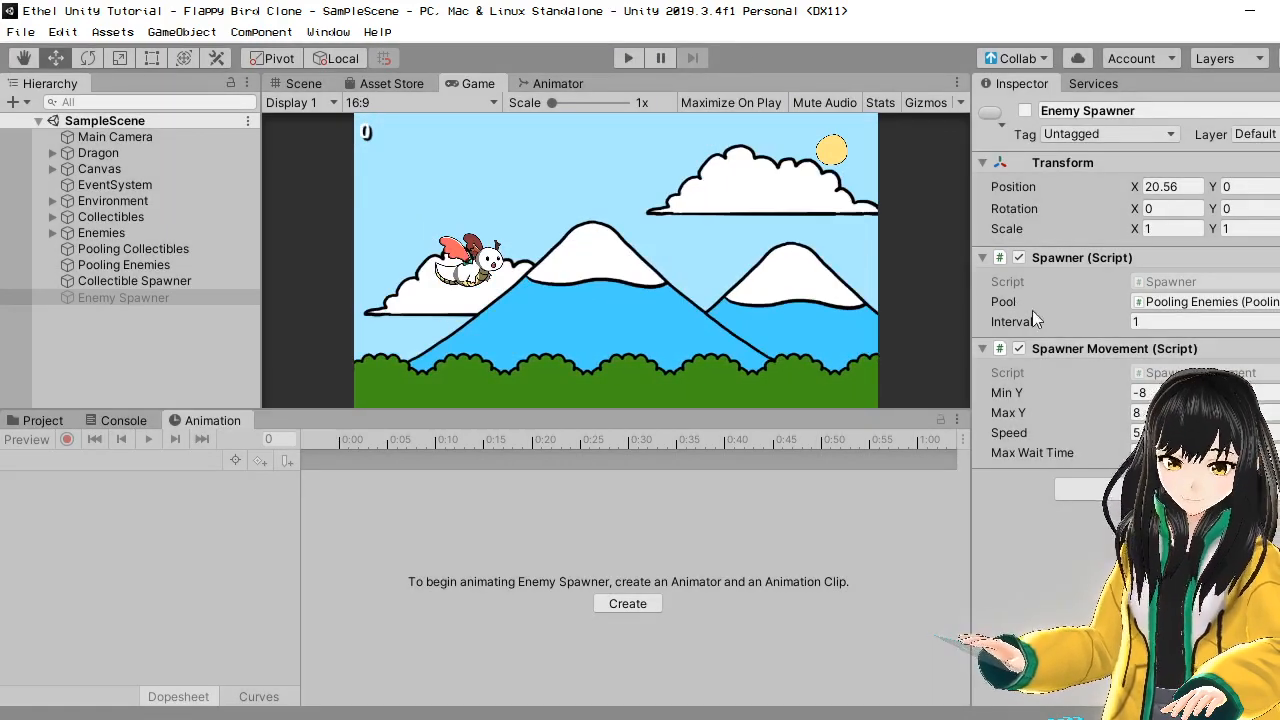
# - Reactivate the Enemy Spawner object and save the scene and the project
pyautogui.click(21, 32)
pyautogui.click(50, 105)
pyautogui.click(24, 33)
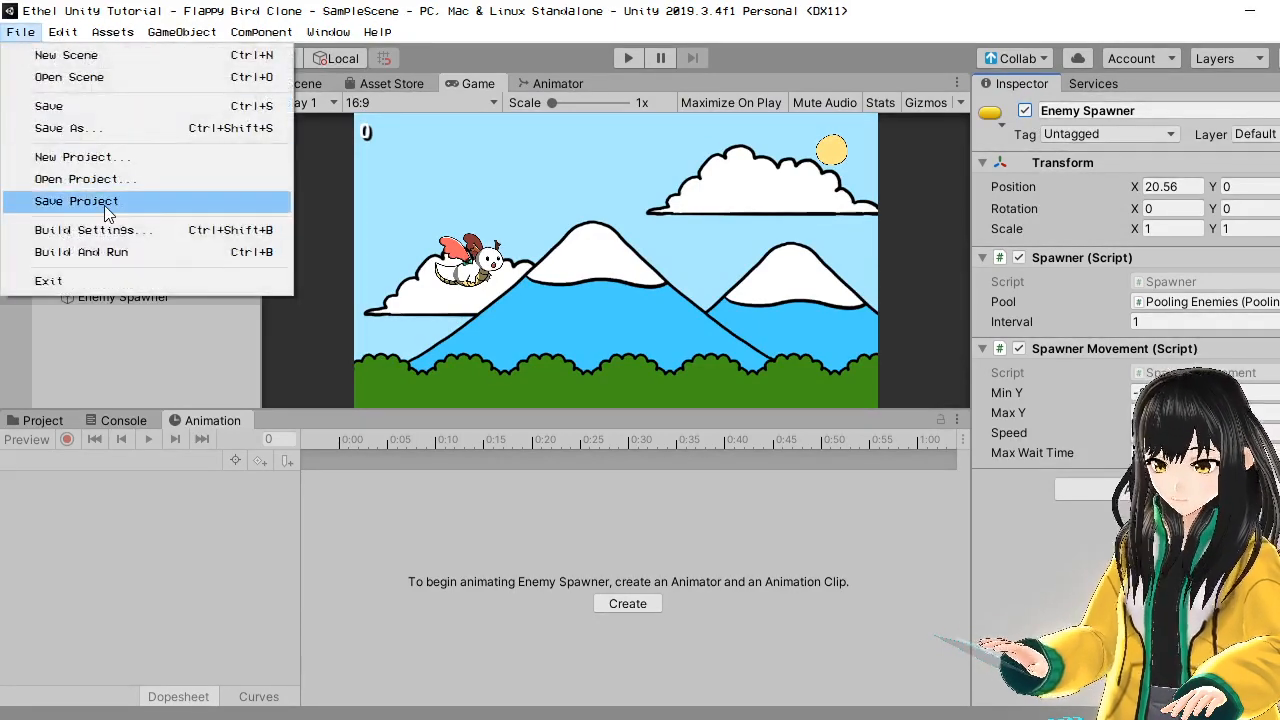
pyautogui.click(105, 202)
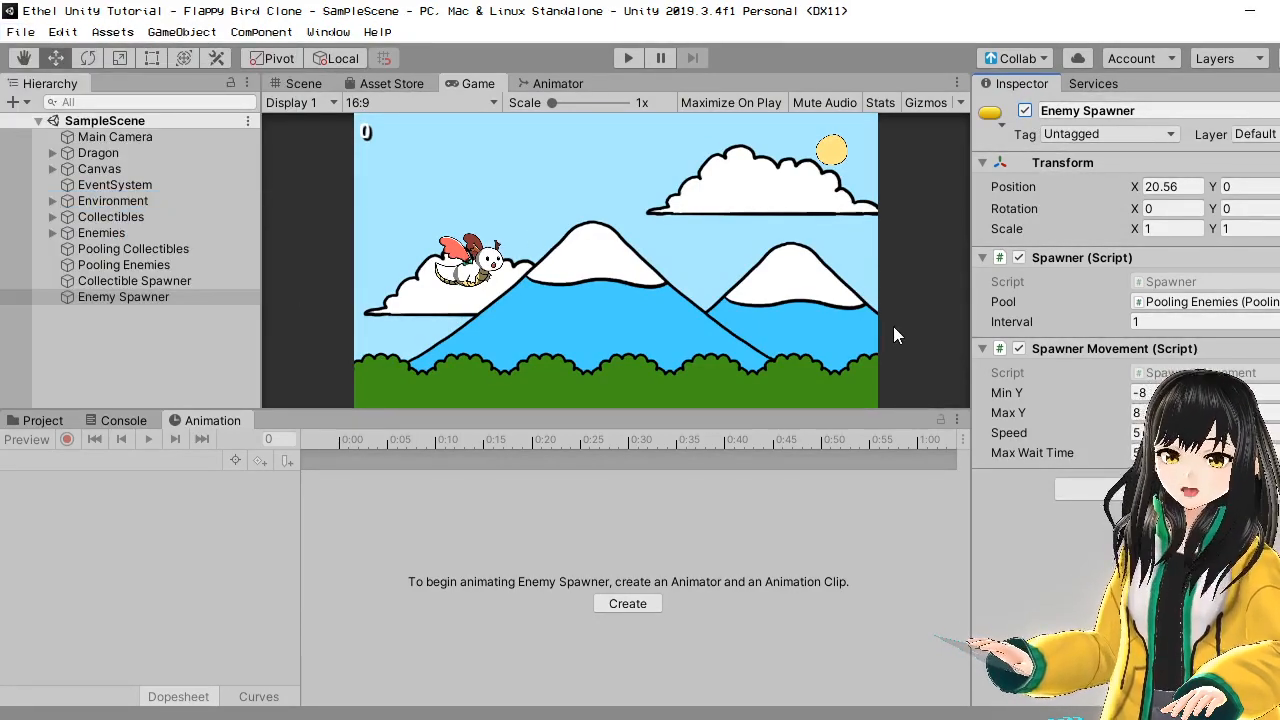
# - Publish the project changes through Collab with the description "night"
pyautogui.click(1008, 61)
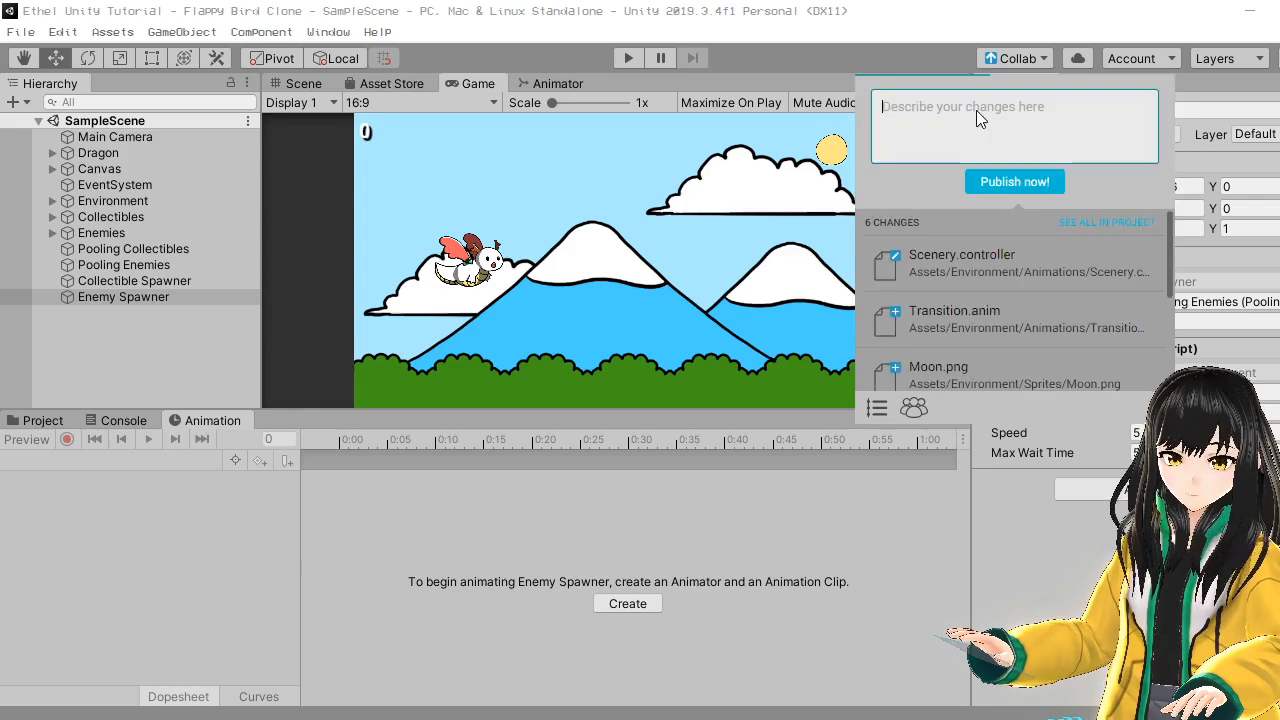
pyautogui.write('night')
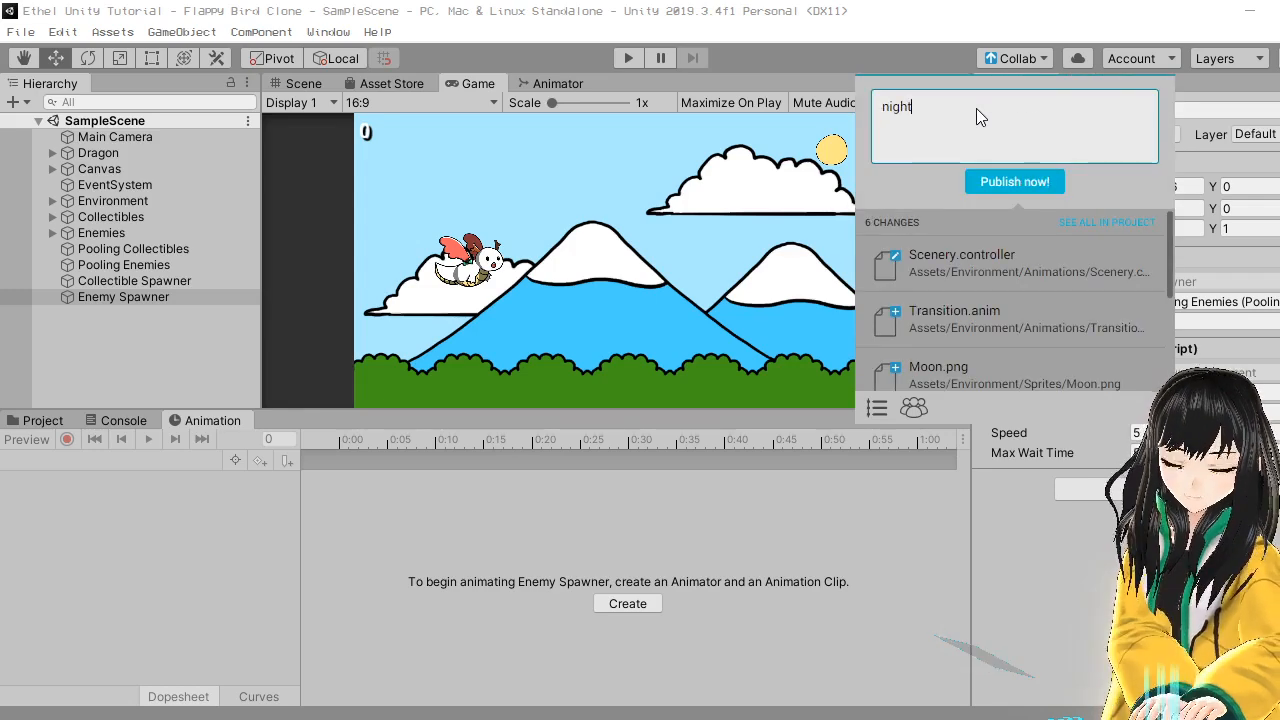
pyautogui.click(1042, 185)
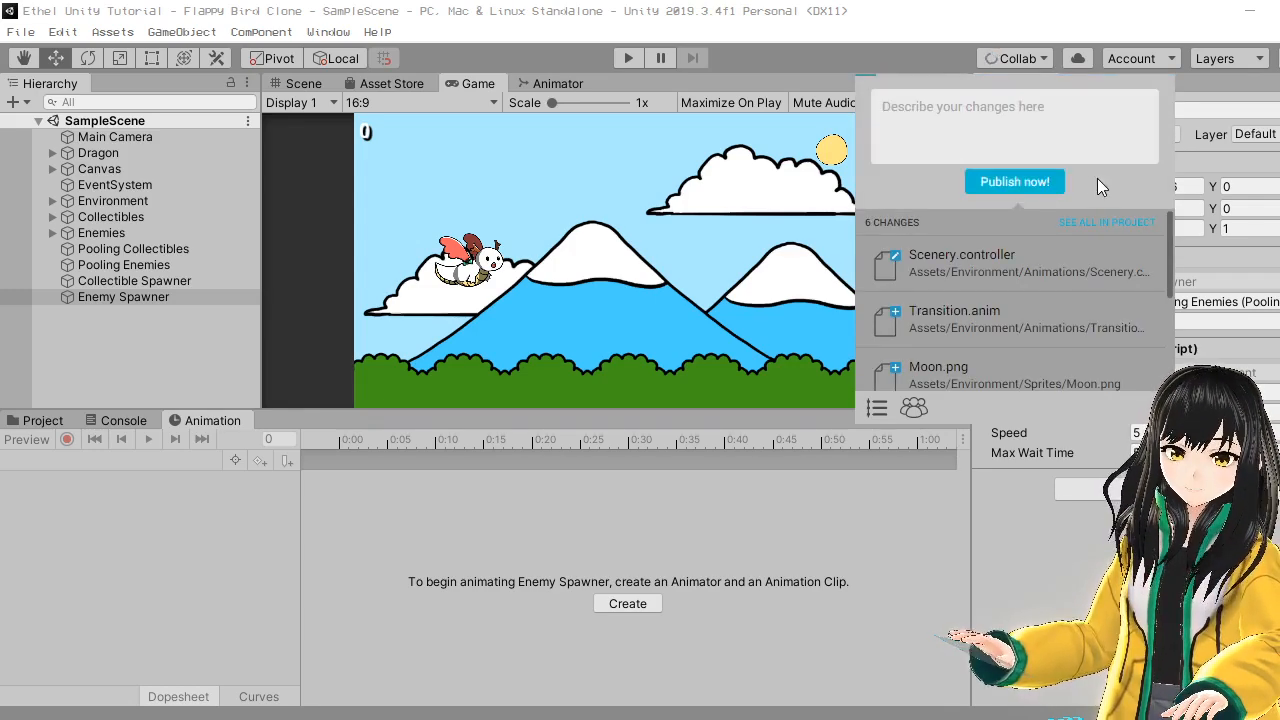